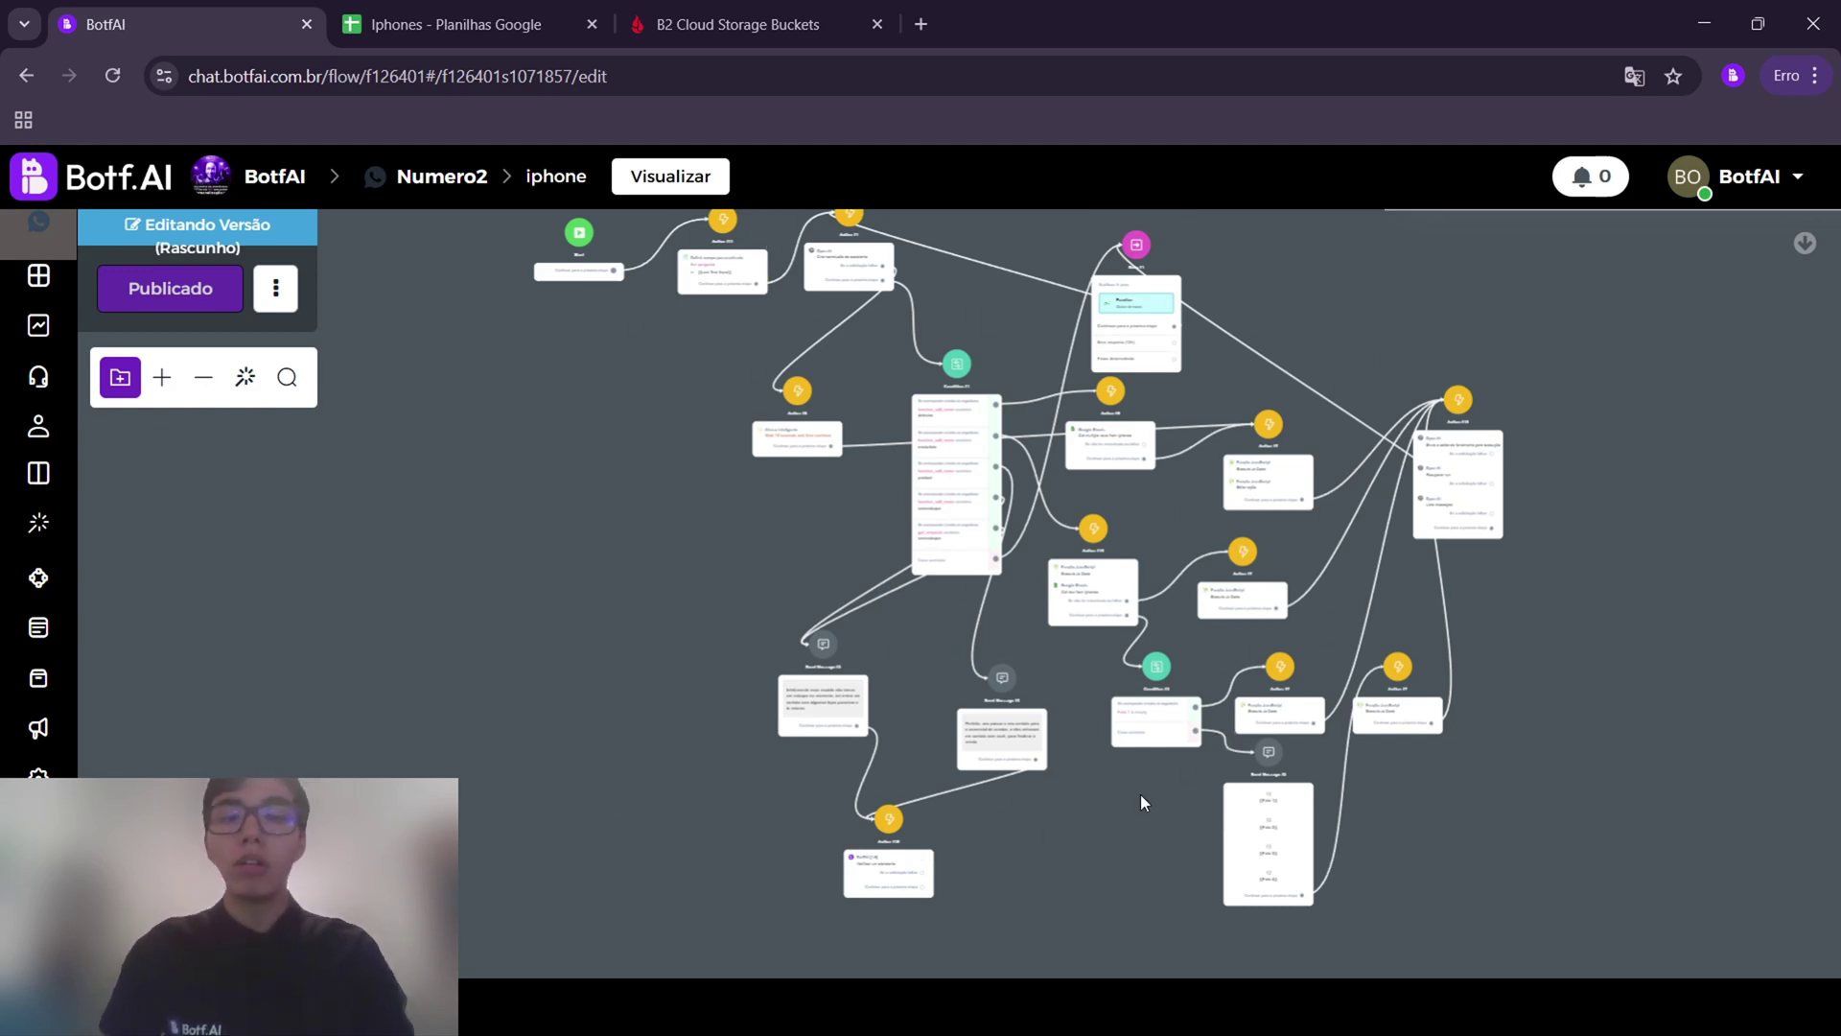
Examine the beginning of the iphone flow, including the Action #11 block that sets the pergunta custom field
scroll(1352, 341, "up", 1)
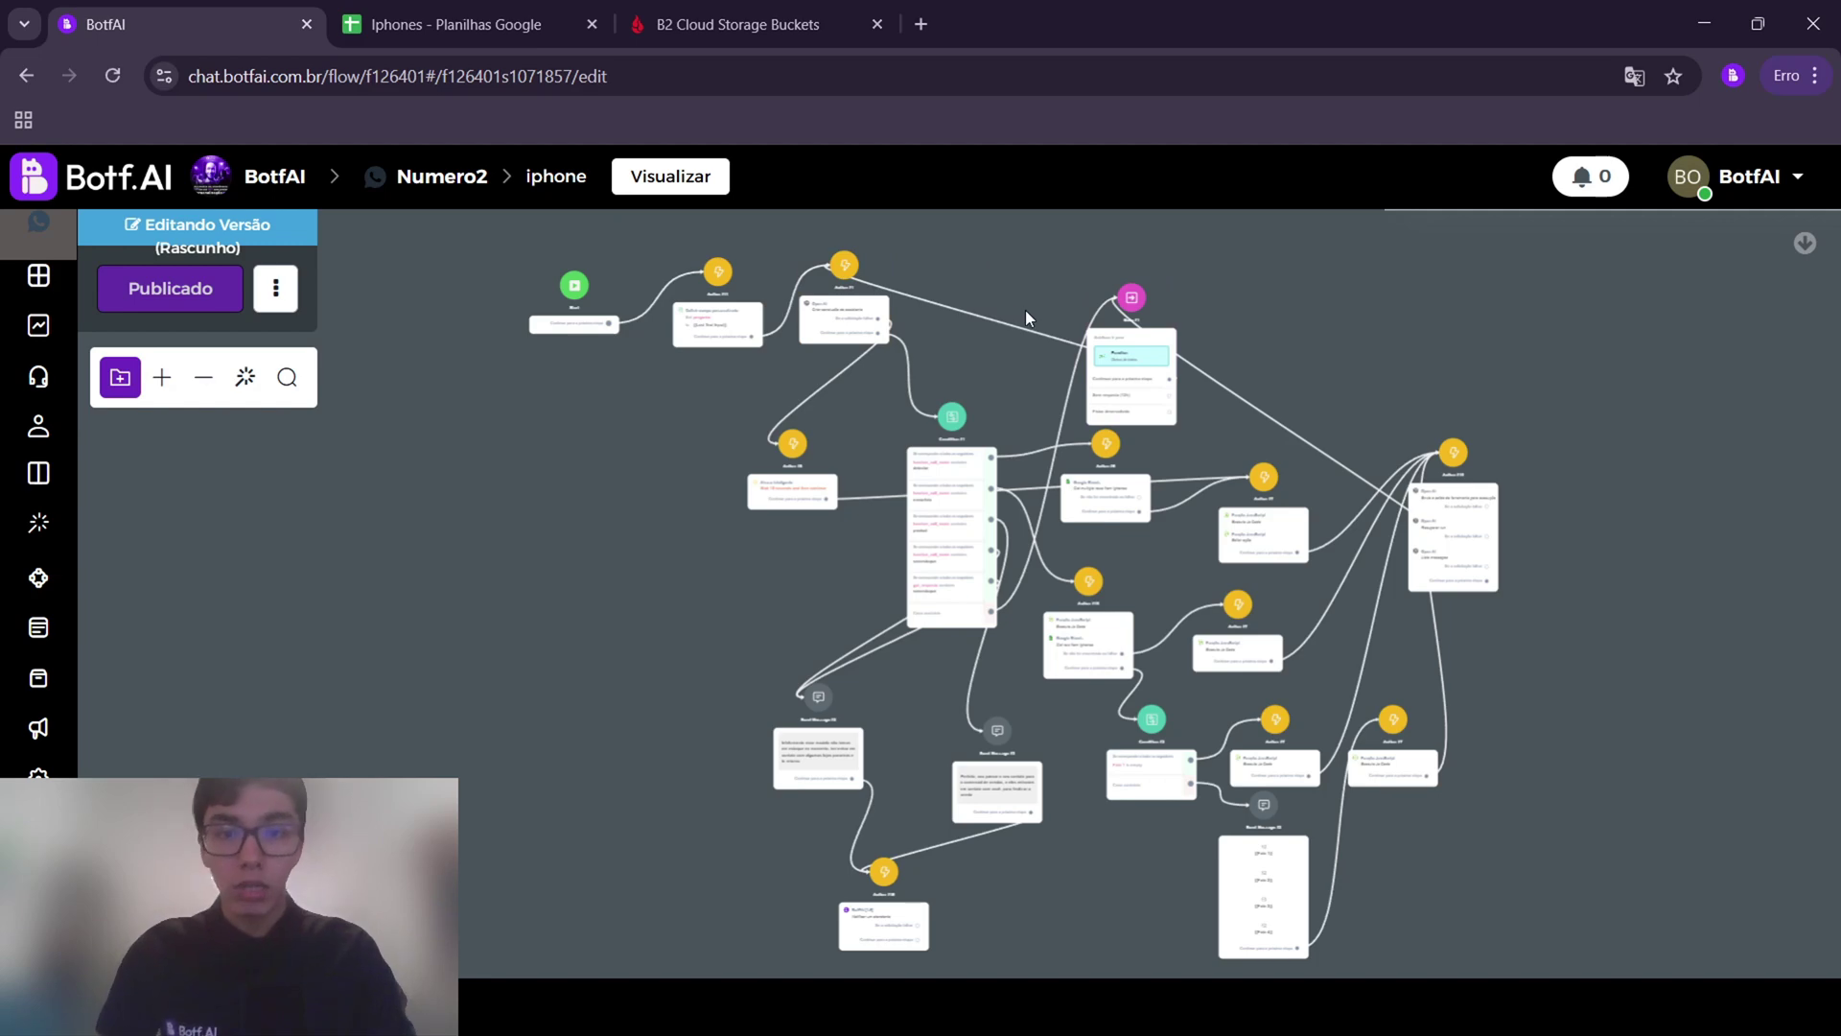
scroll(763, 370, "up", 3)
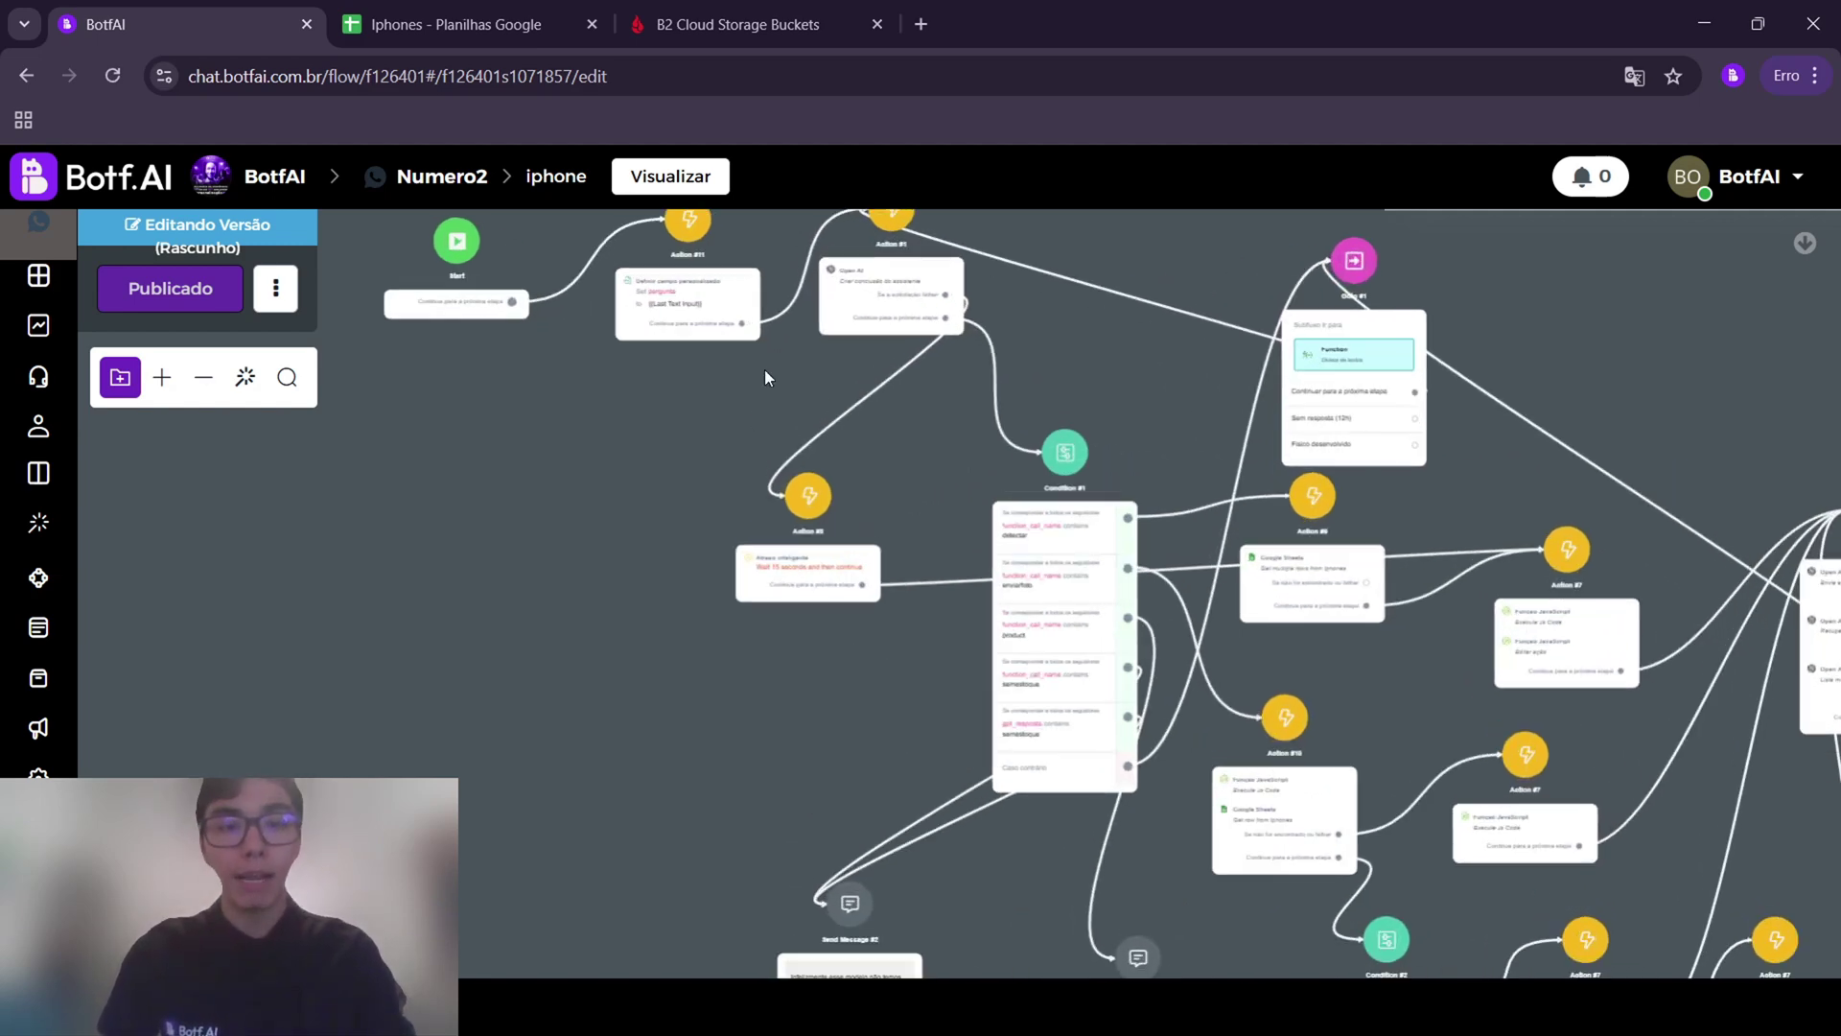
scroll(763, 370, "up", 2)
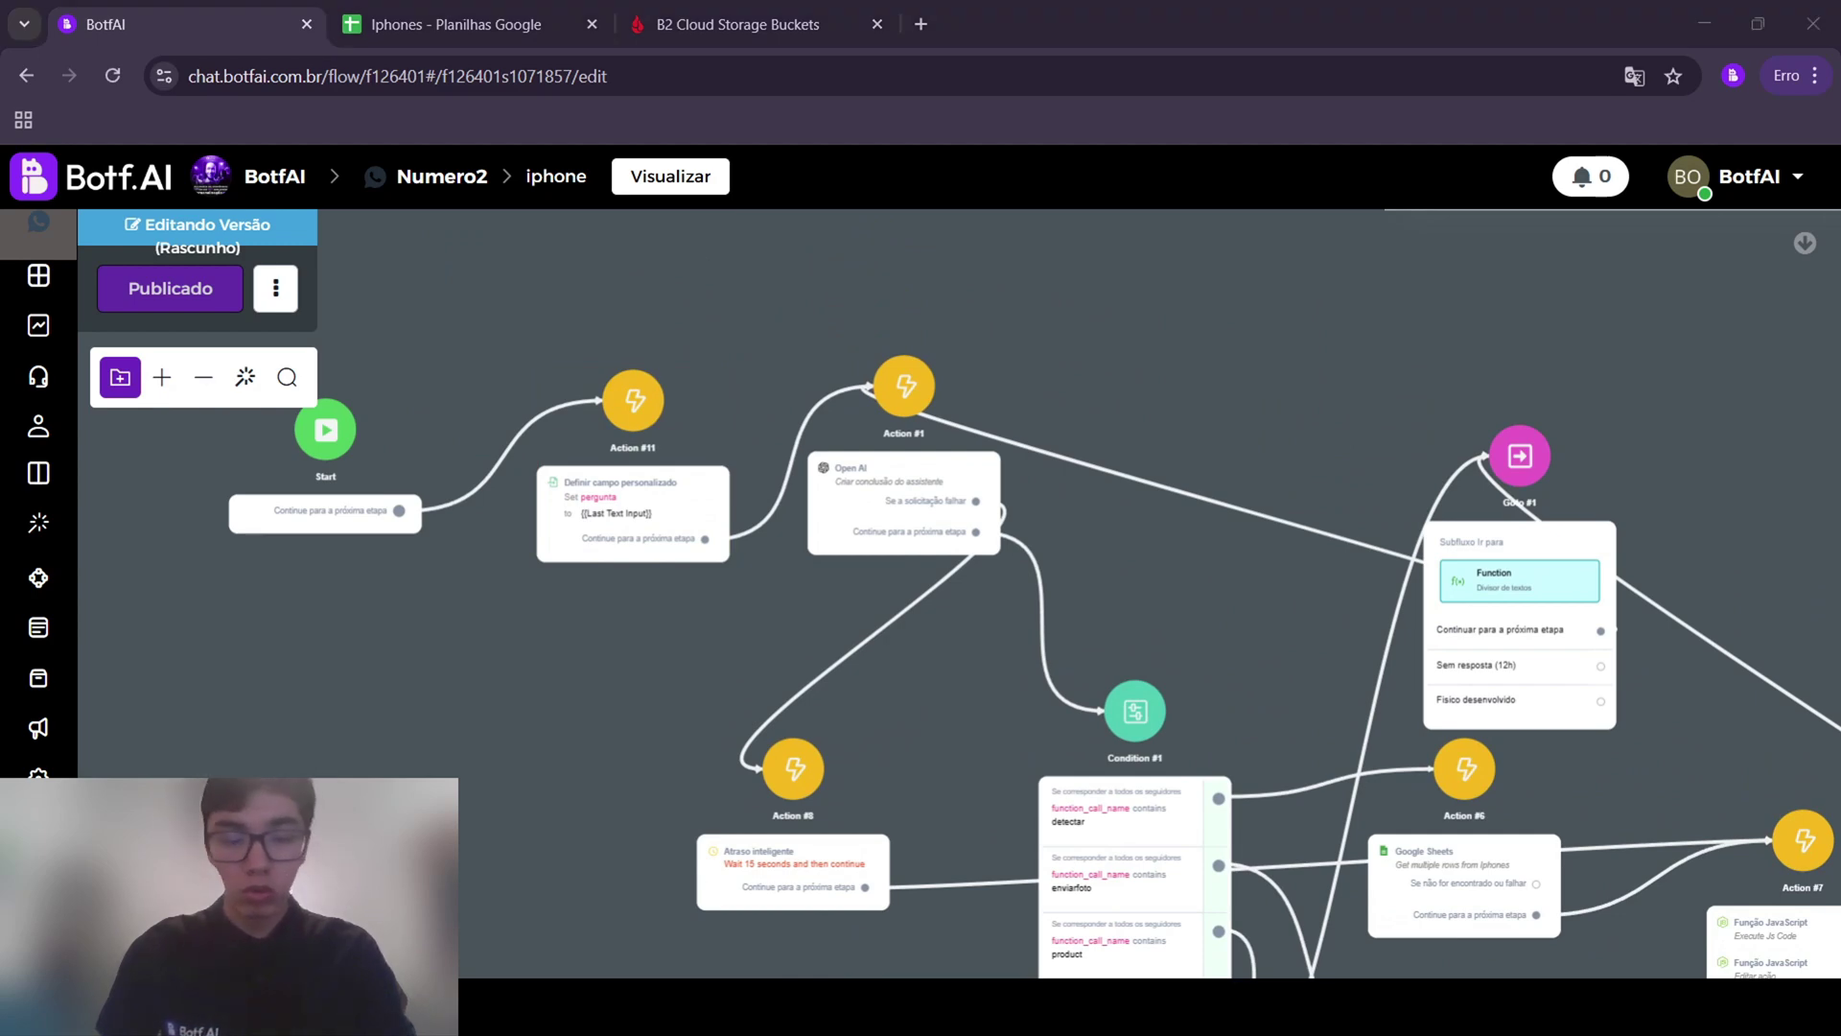
left_click(575, 546)
scroll(575, 546, "up", 3)
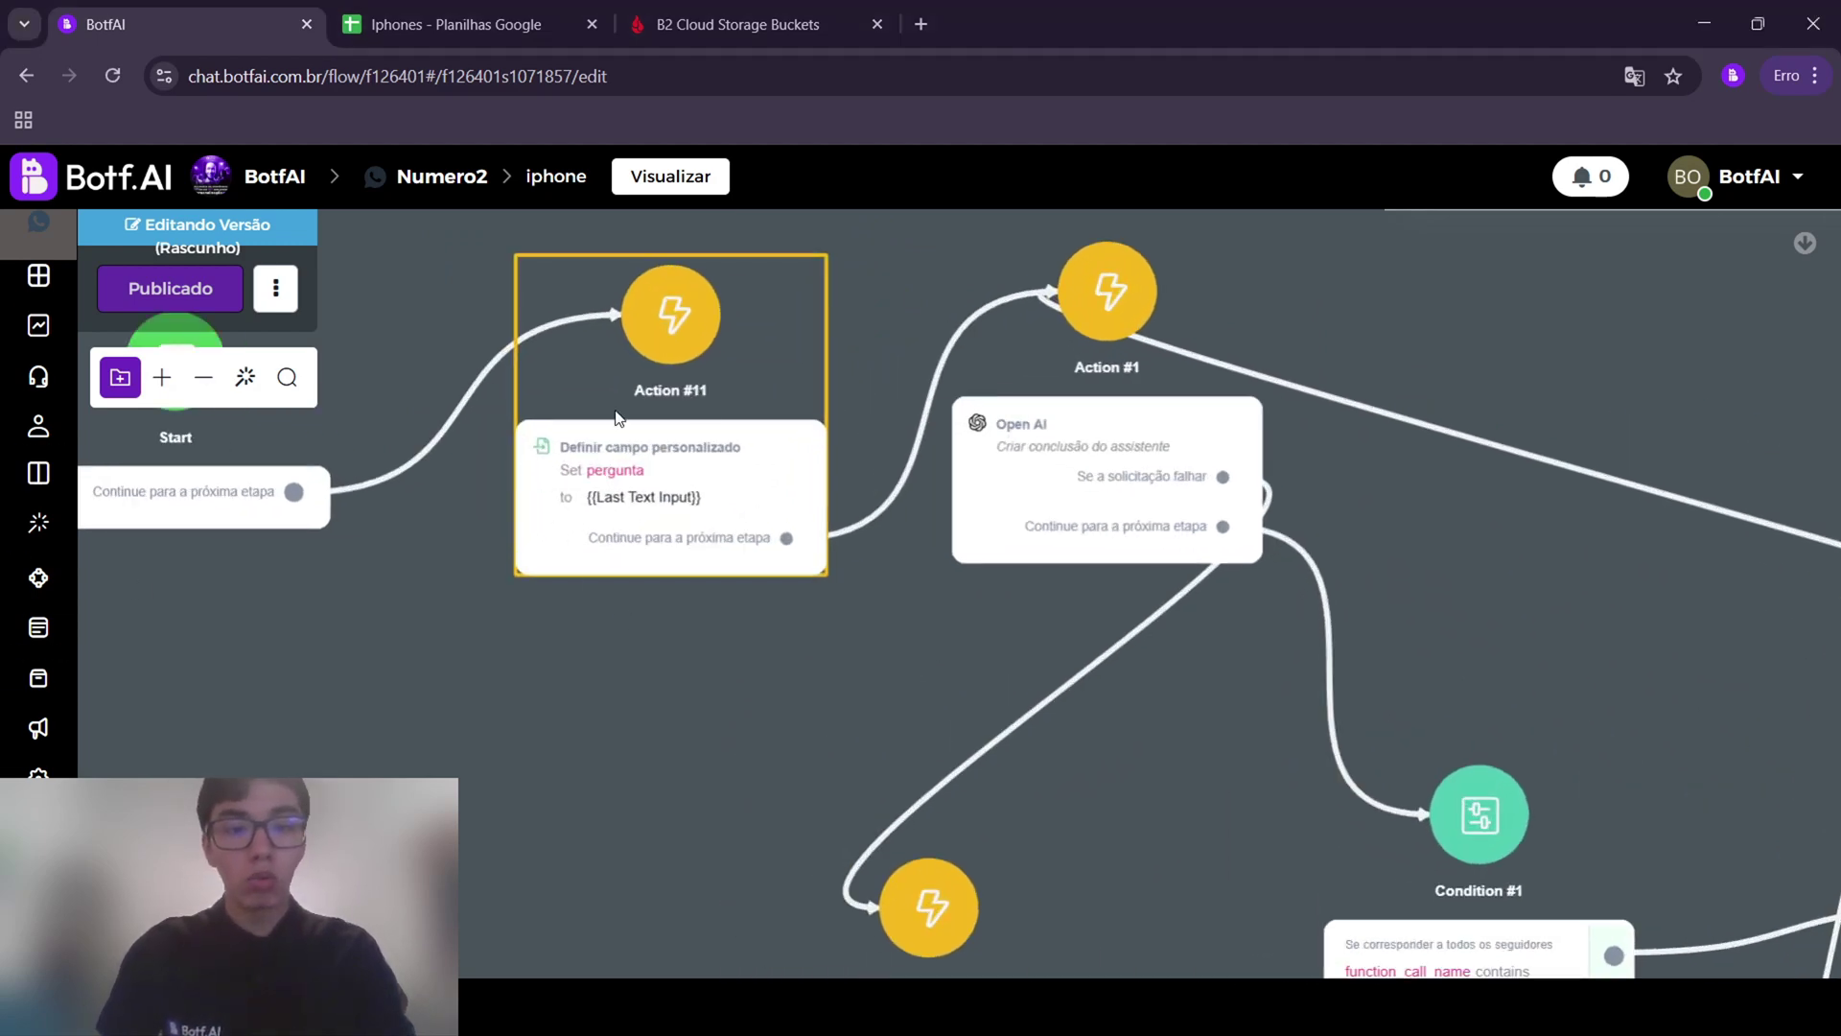
mouse_move(634, 506)
left_mouse_down()
mouse_move(668, 505)
mouse_move(652, 501)
left_mouse_up()
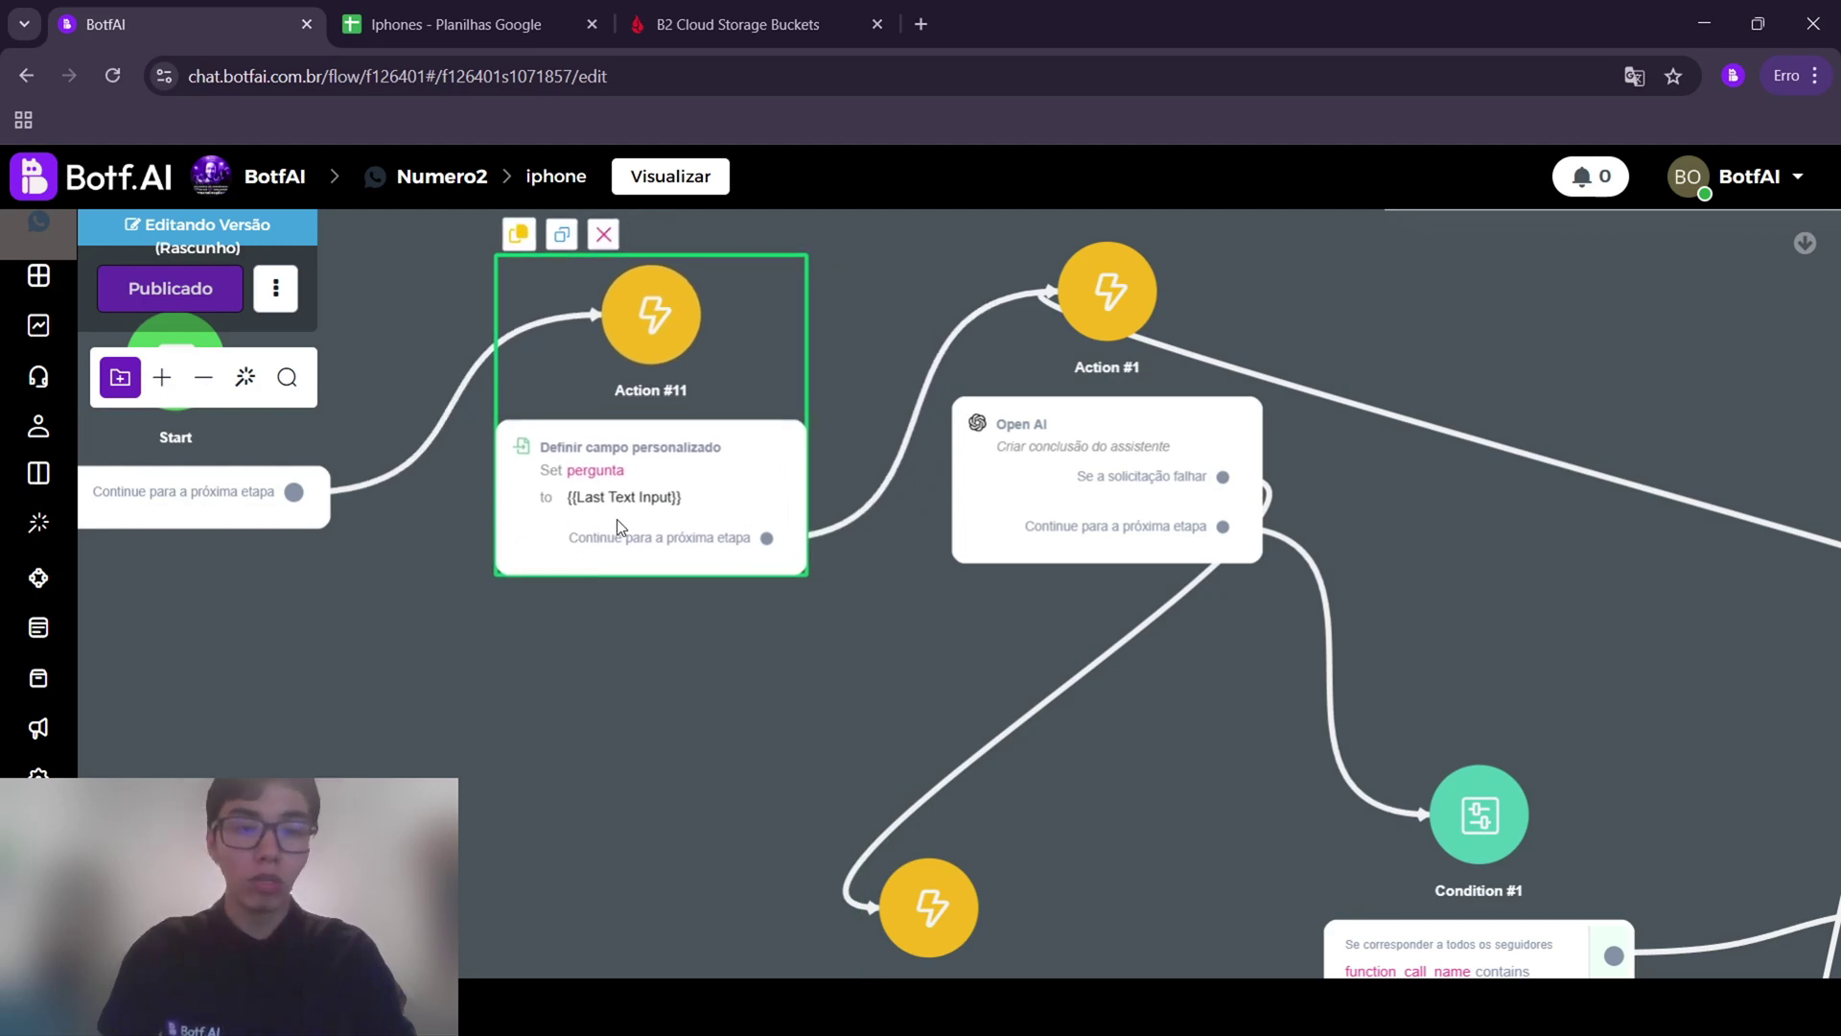
Open the Open AI assistant completion settings of Action #1 and review the available Ação options, keeping Criar conclusão do assistente
left_click(1180, 475)
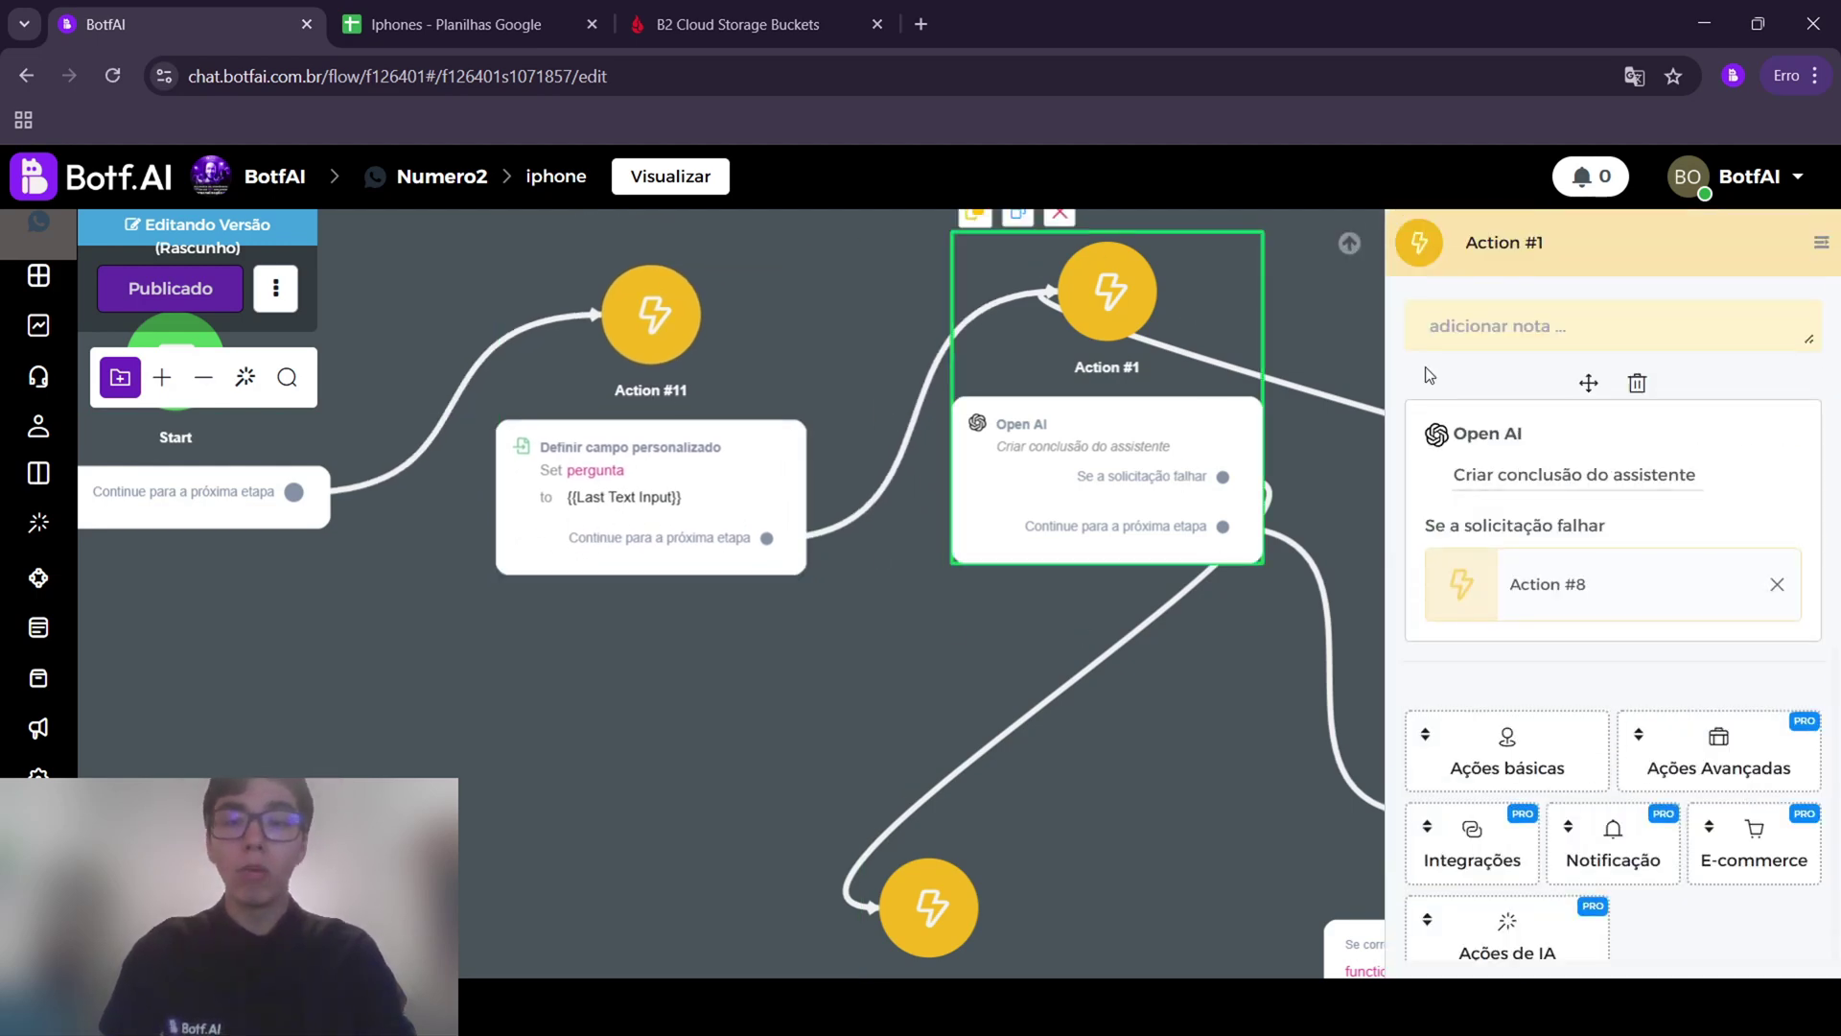
left_click(1505, 494)
scroll(1058, 372, "down", 3)
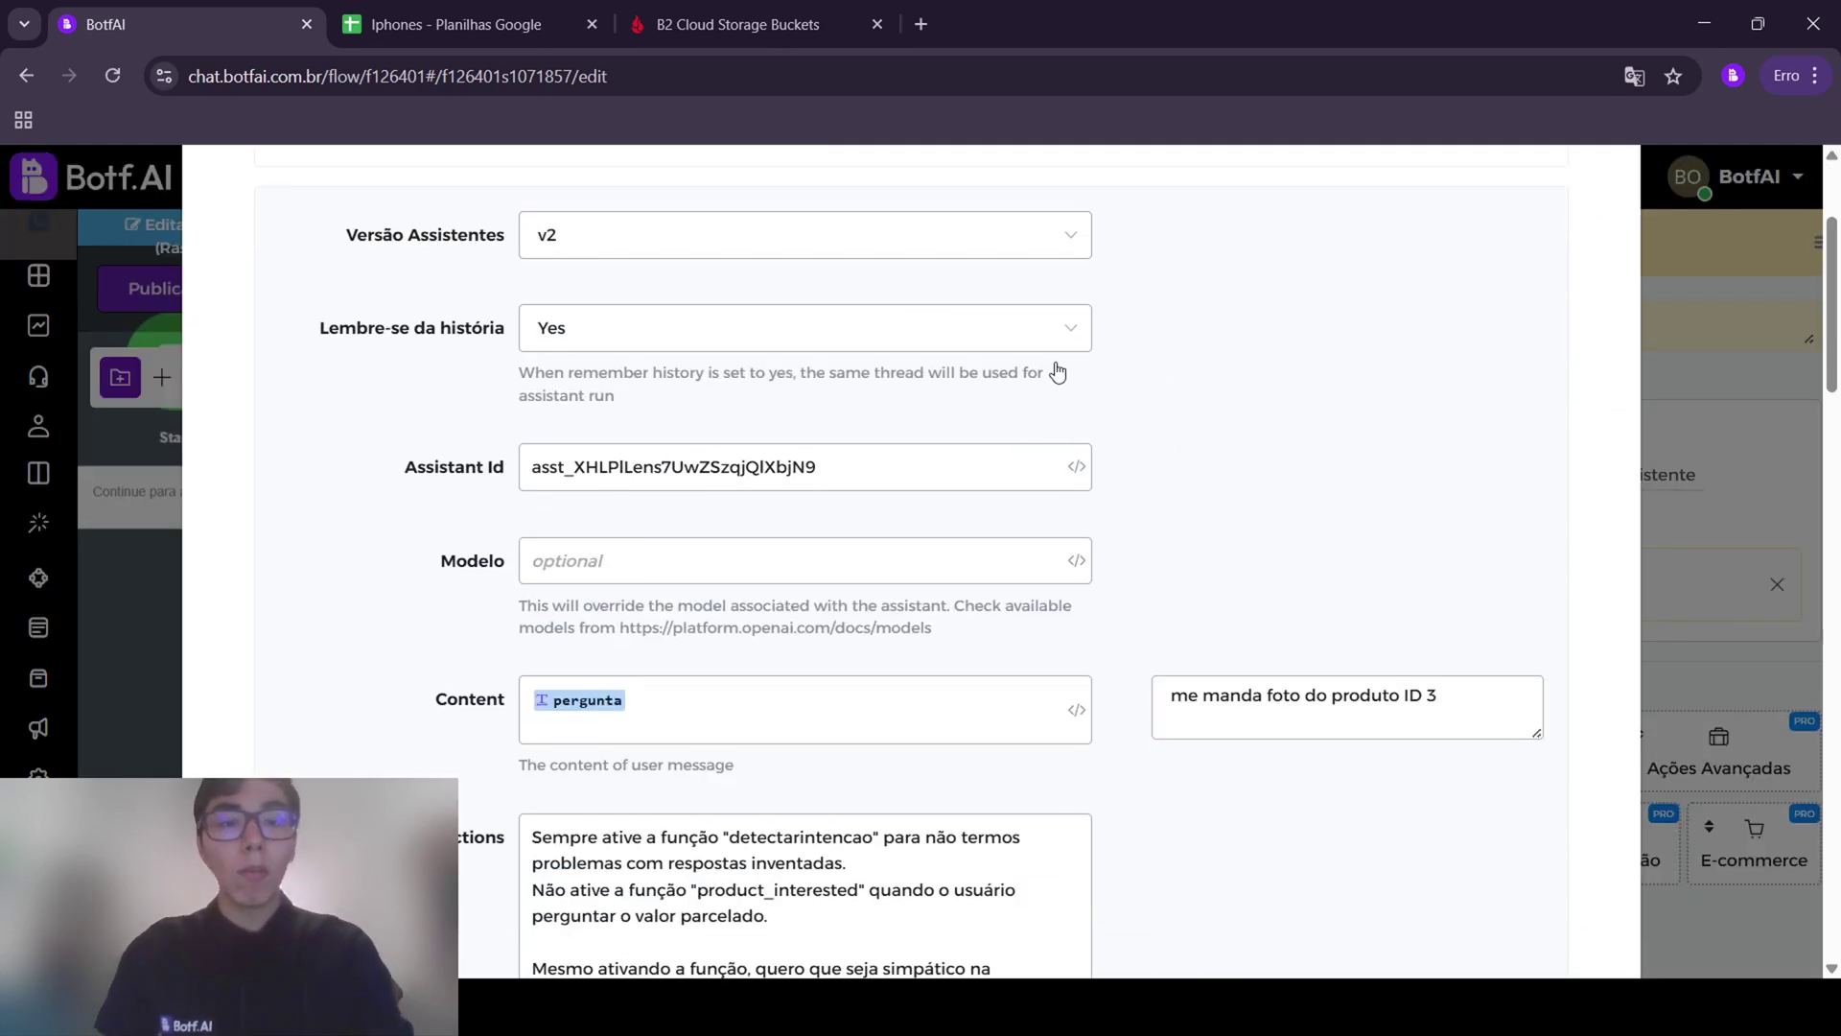
scroll(986, 505, "up", 2)
left_click(731, 230)
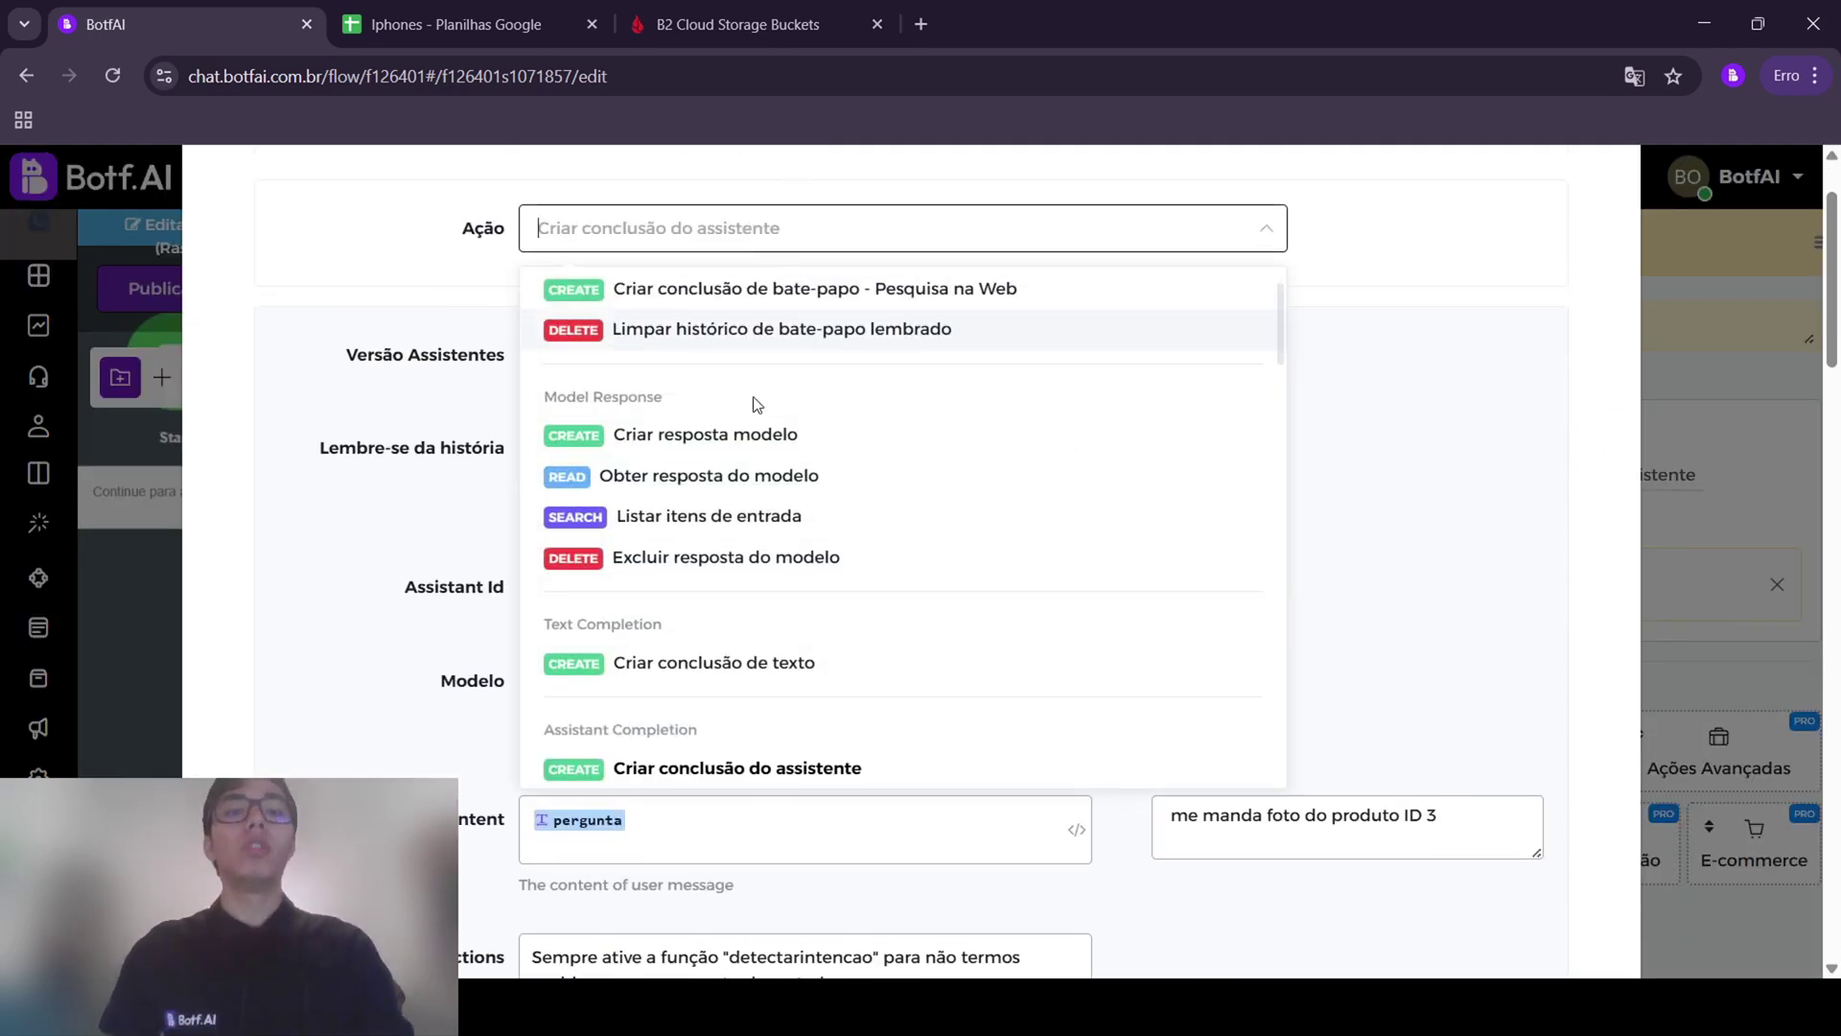
scroll(575, 336, "up", 1)
left_click(456, 325)
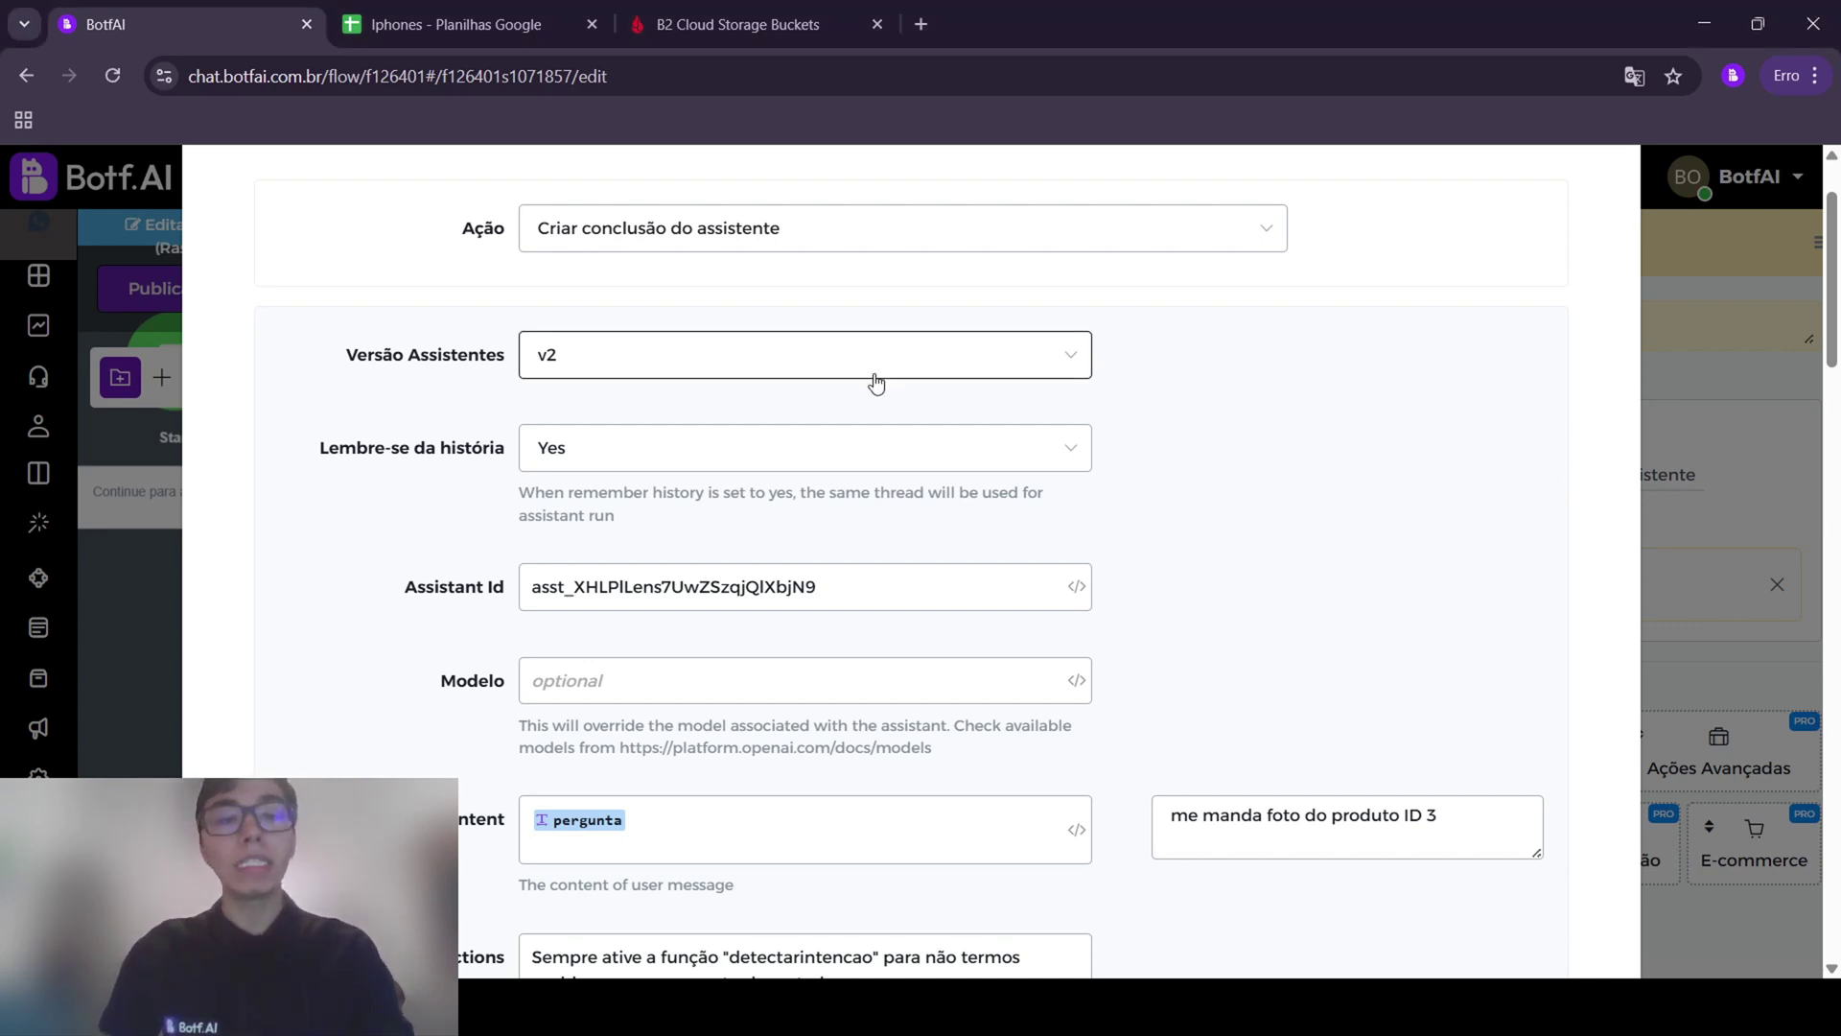
Review the assistant version, history and Assistant Id settings of the Open AI action
scroll(876, 384, "down", 1)
left_click_drag(511, 468, 403, 468)
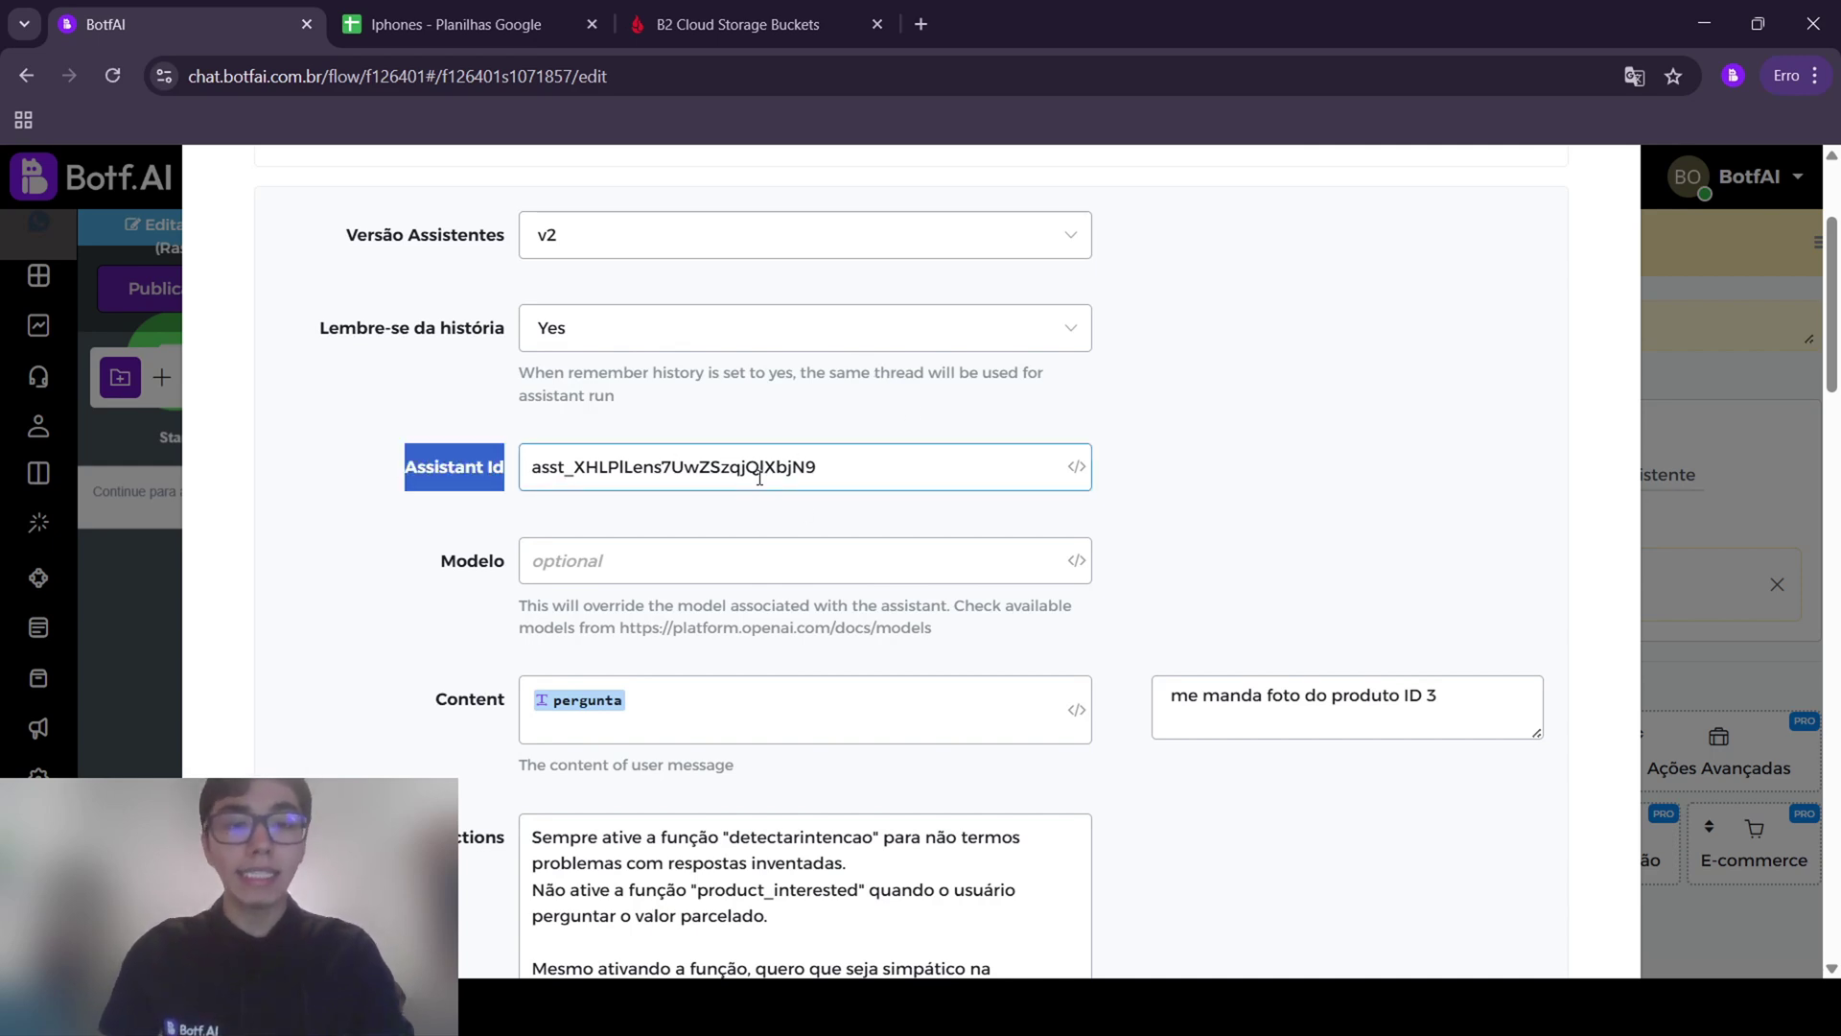
left_click_drag(810, 470, 562, 489)
left_click(563, 486)
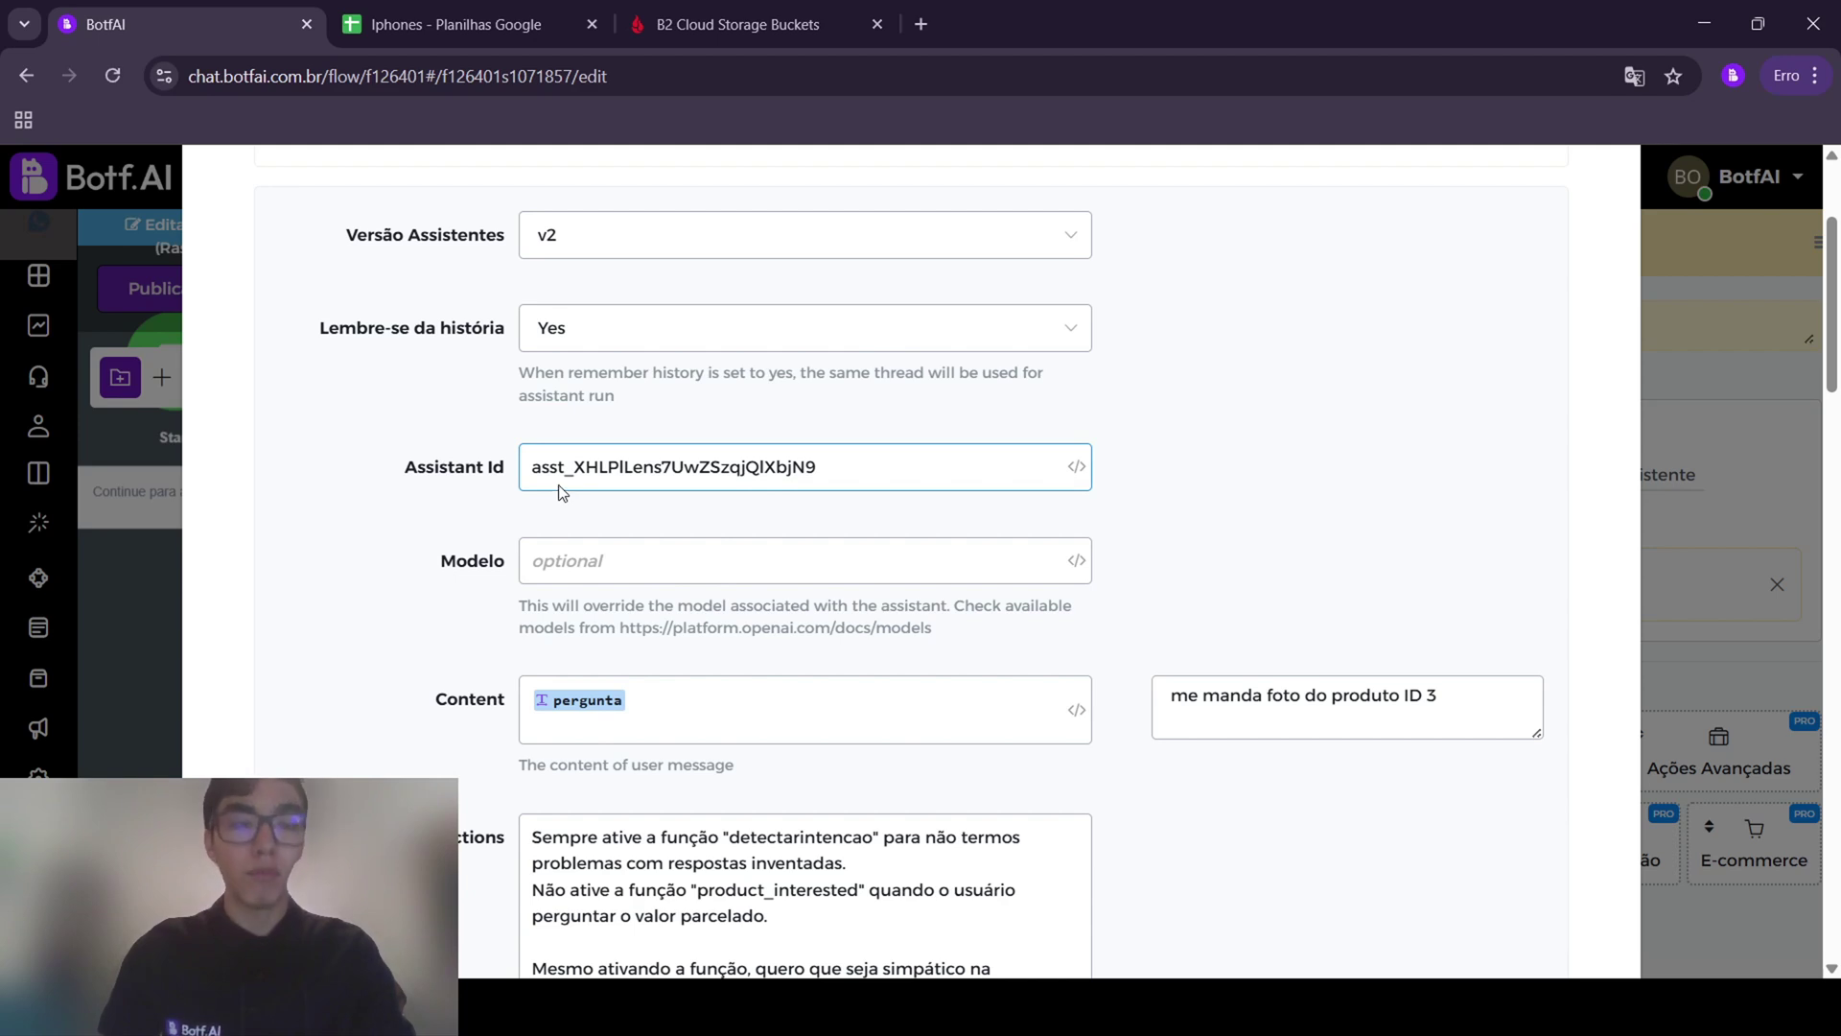
Review the Content field and the function activation rules that open the assistant's instructions
scroll(558, 464, "down", 5)
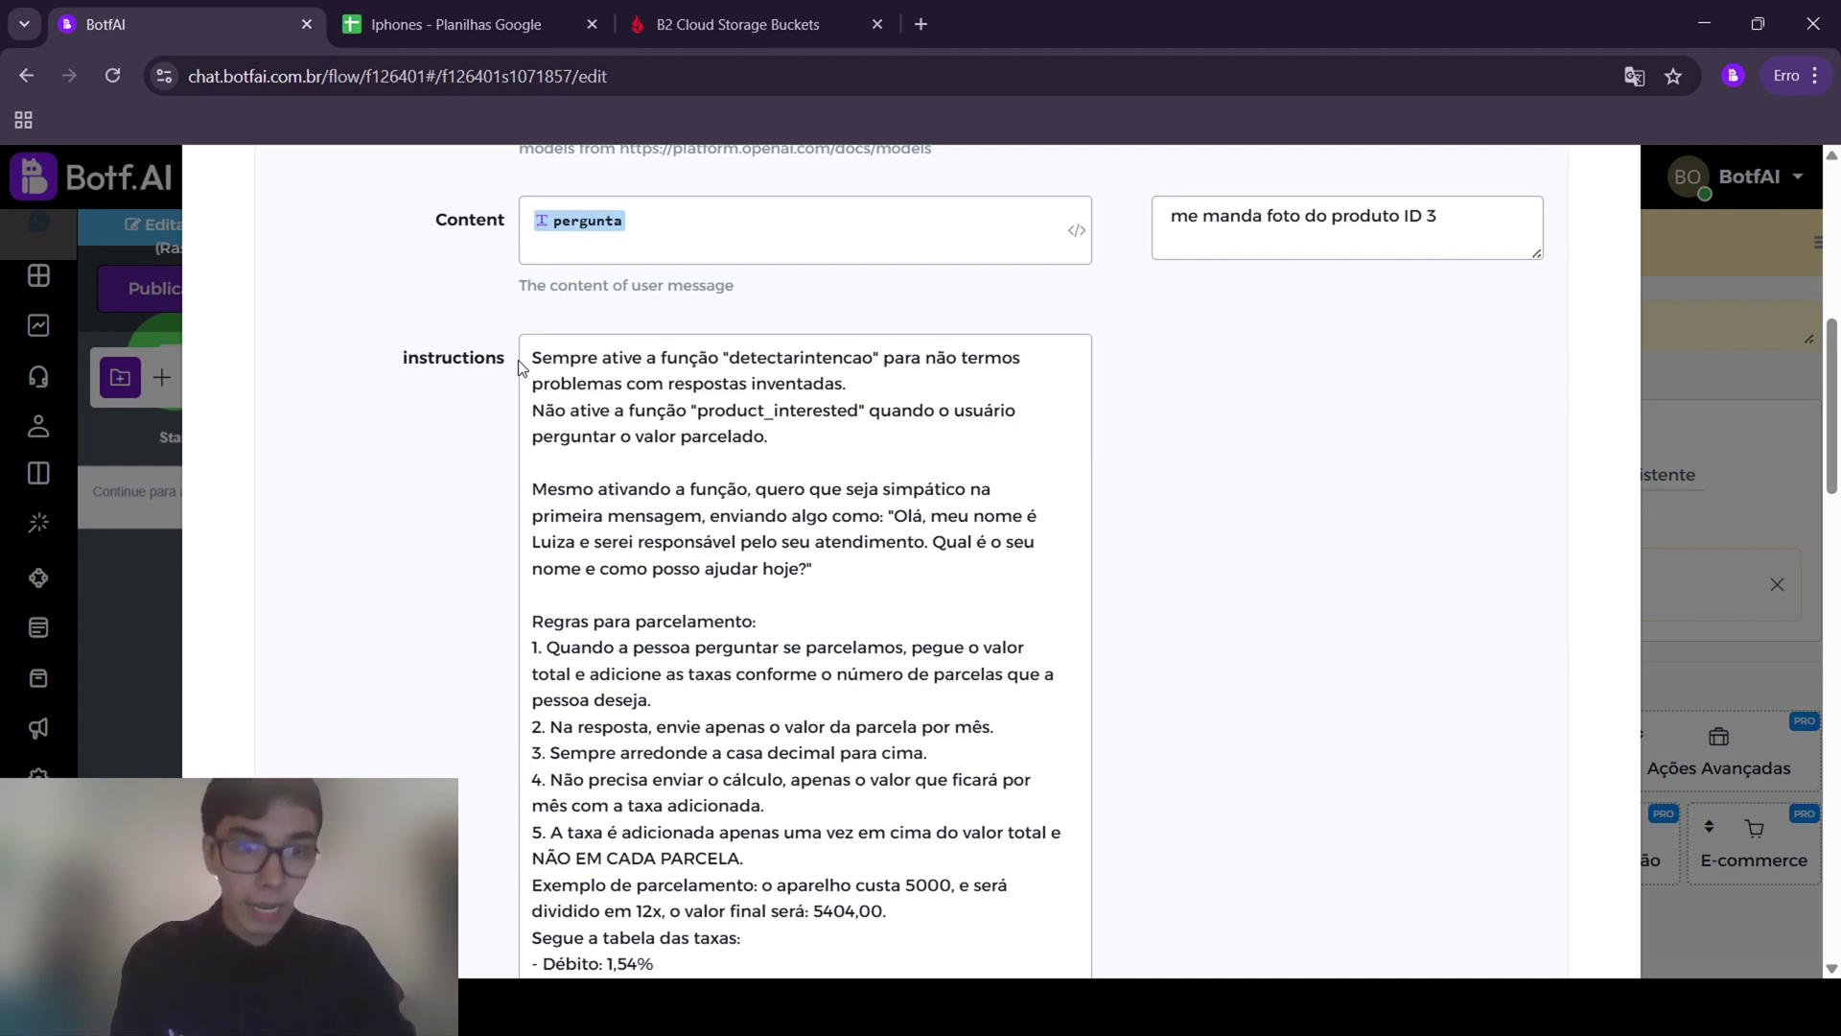
left_click_drag(419, 356, 506, 357)
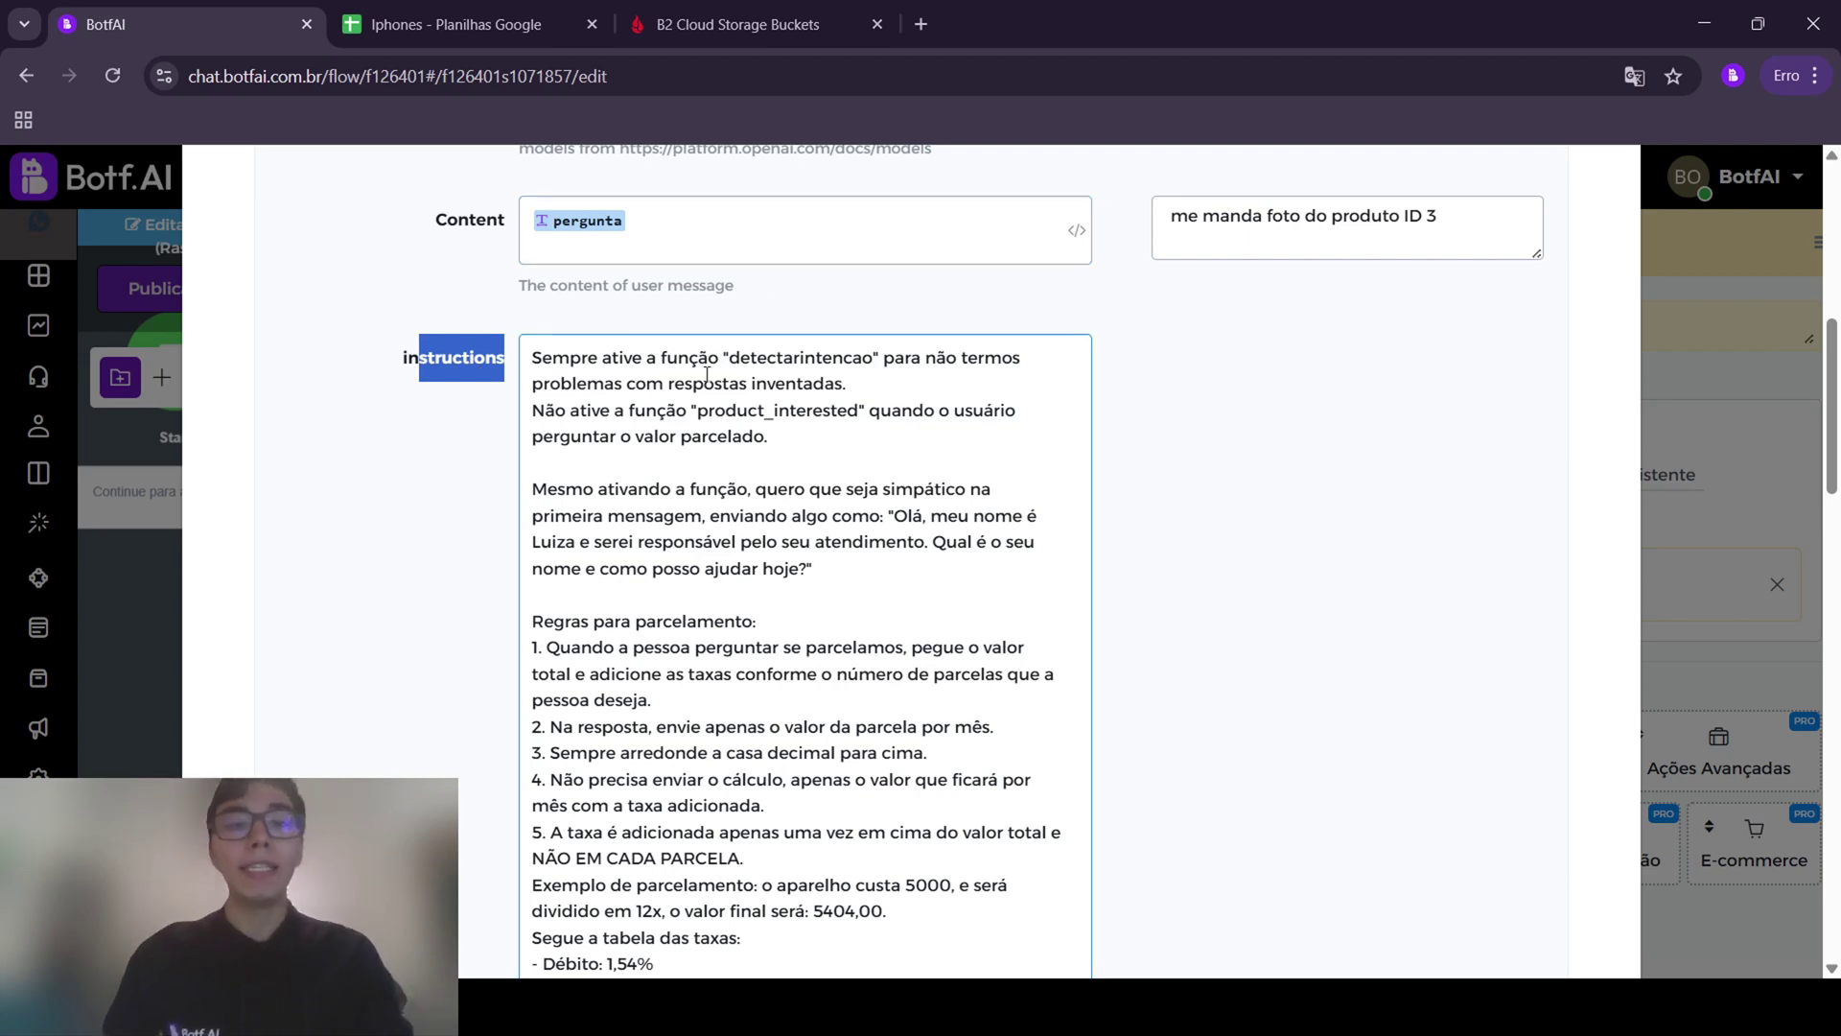
left_click_drag(778, 437, 532, 357)
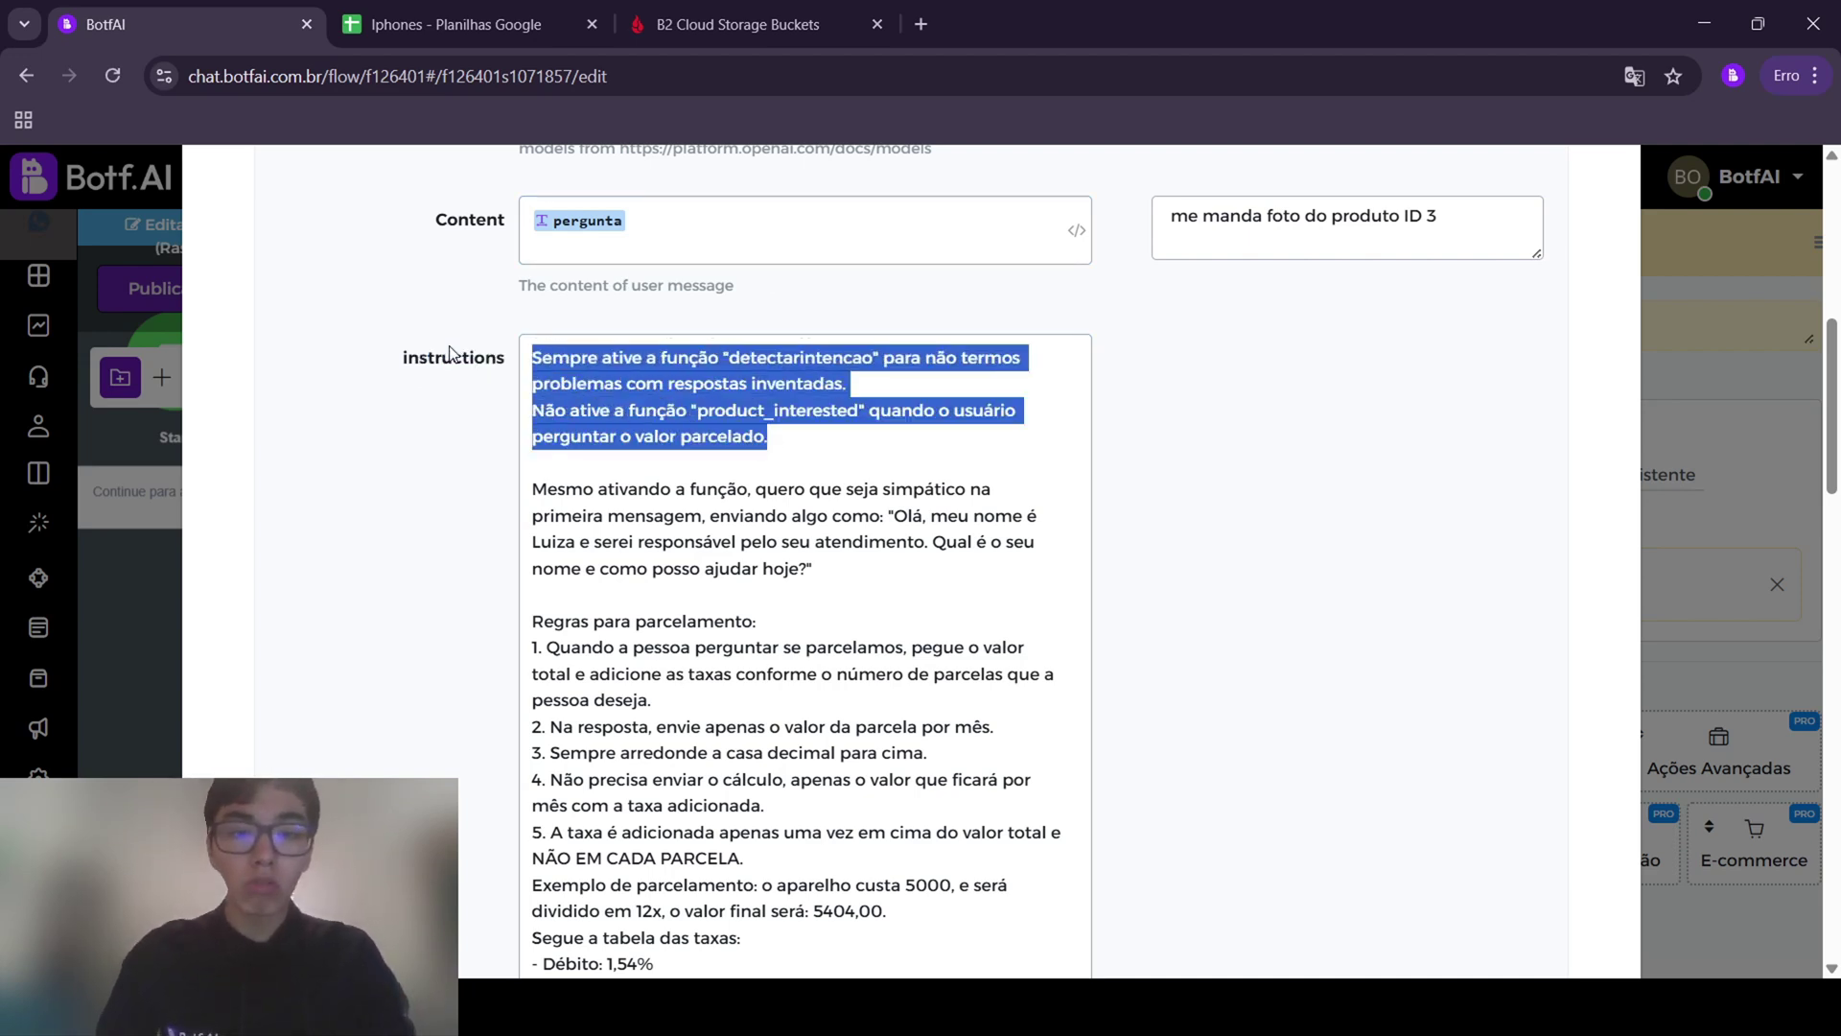
left_click(843, 517)
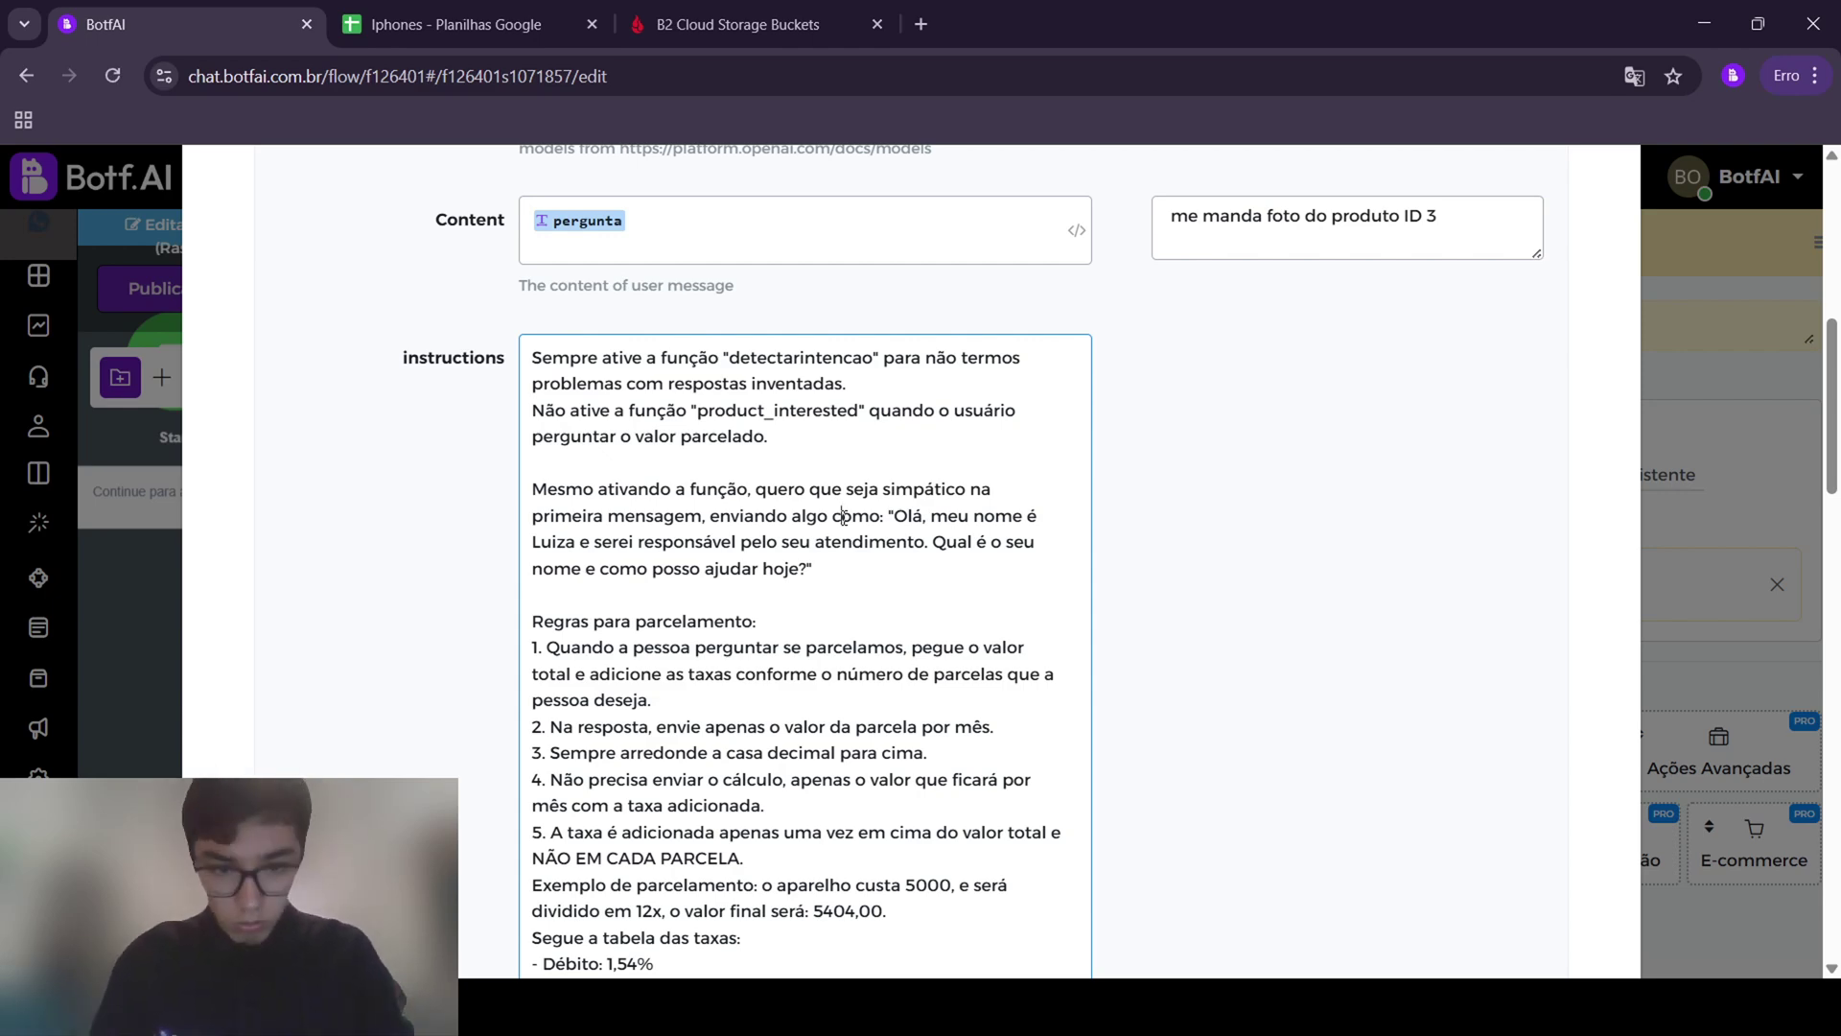
Examine the installment rules and the table of rates from Débito to 12x in the assistant's instructions
scroll(842, 518, "down", 4)
scroll(629, 472, "up", 3)
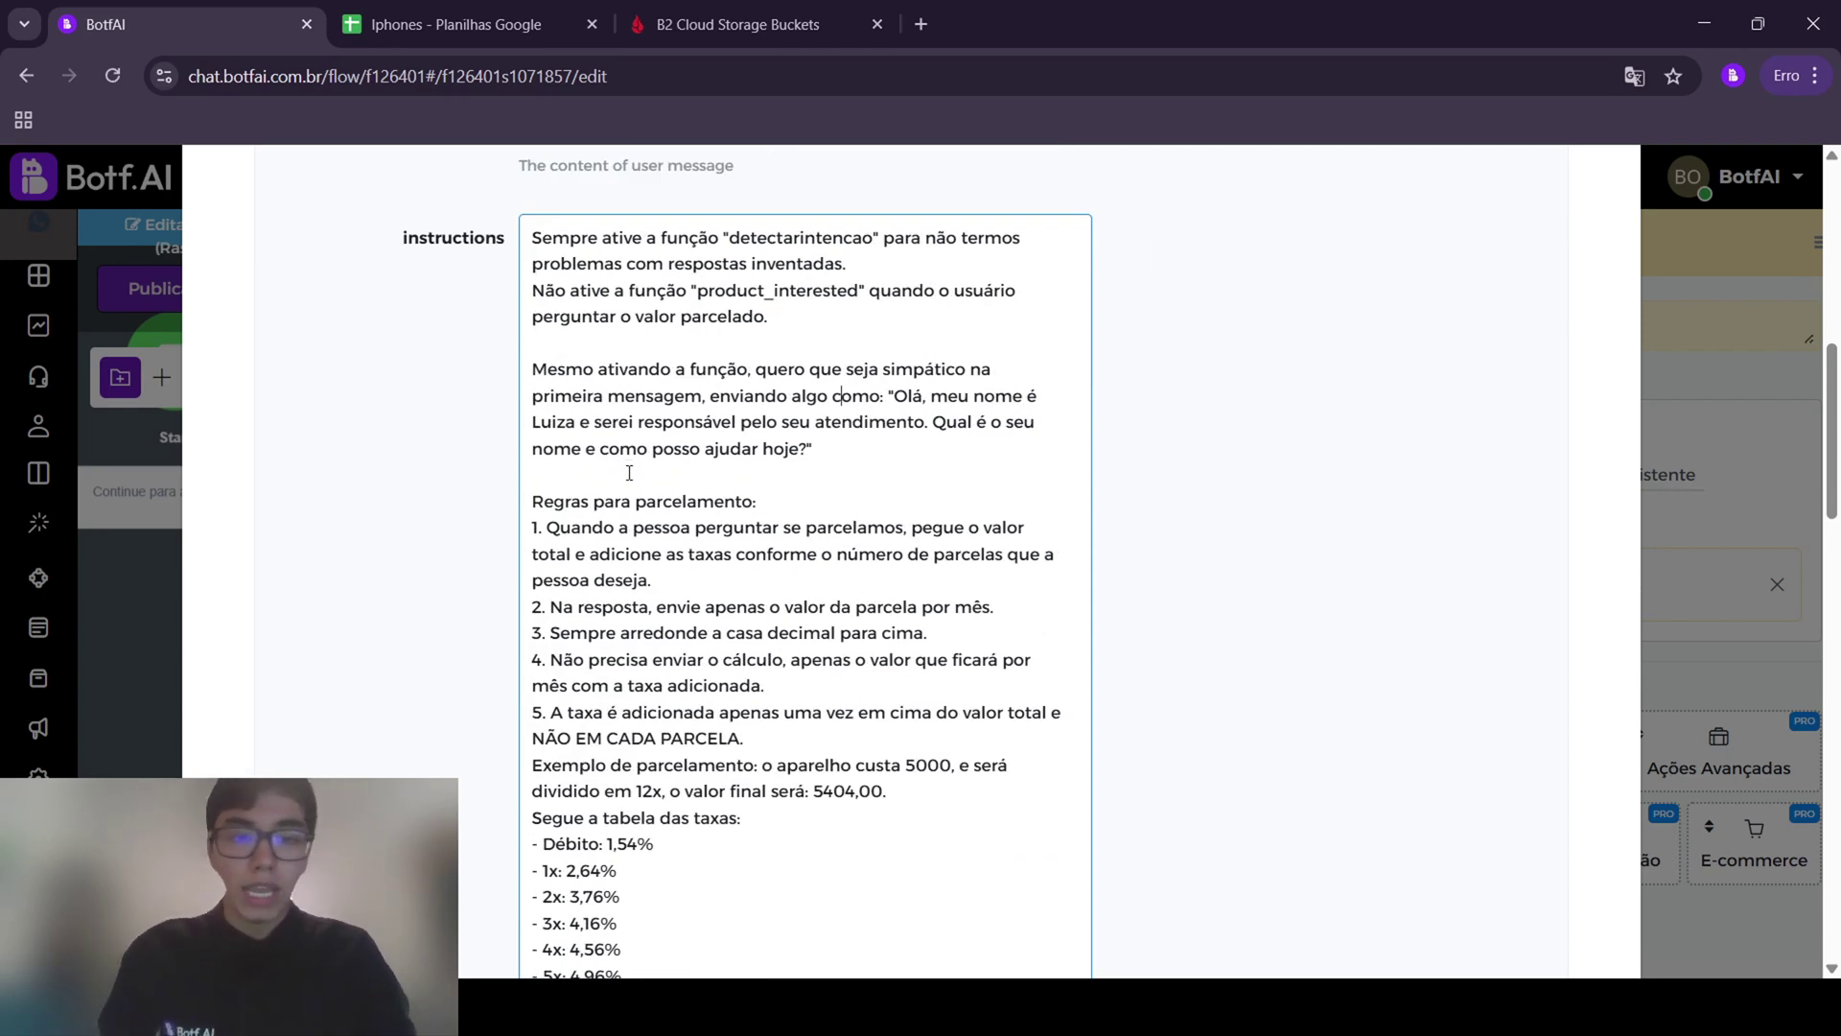
left_click_drag(697, 554, 533, 527)
left_click(668, 628)
scroll(671, 621, "down", 3)
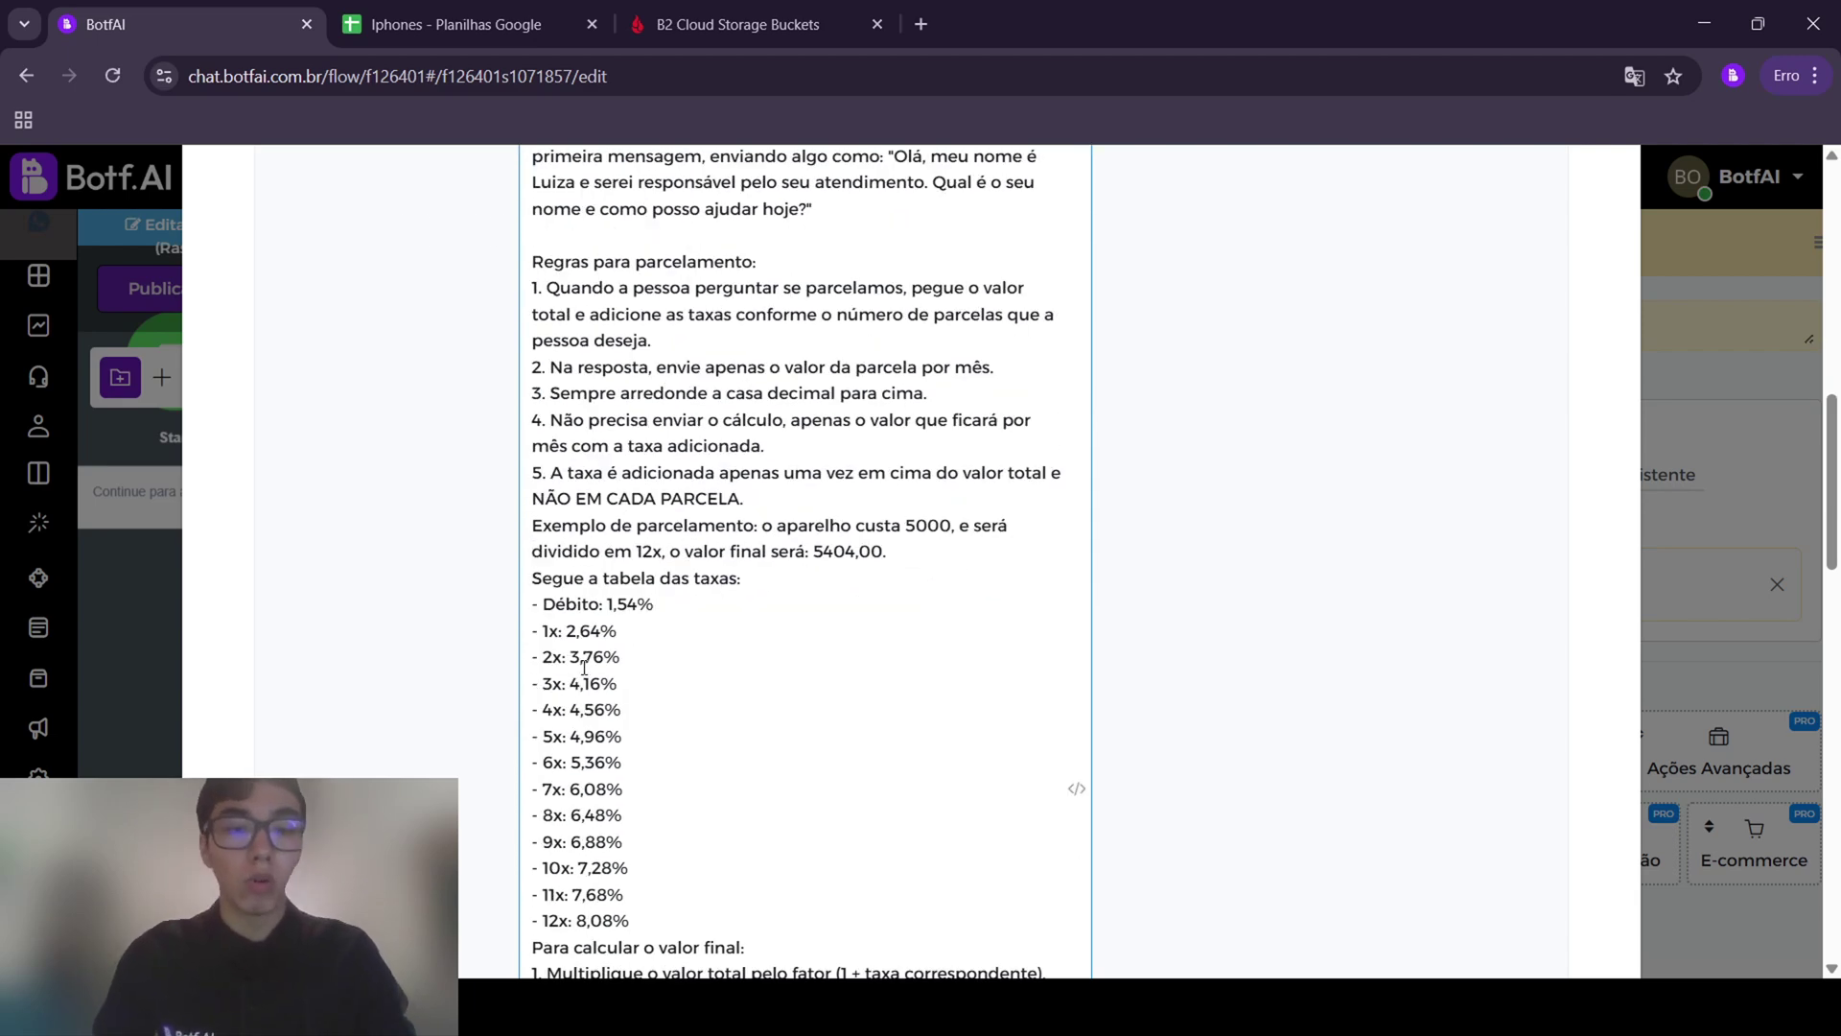
left_click_drag(543, 604, 714, 916)
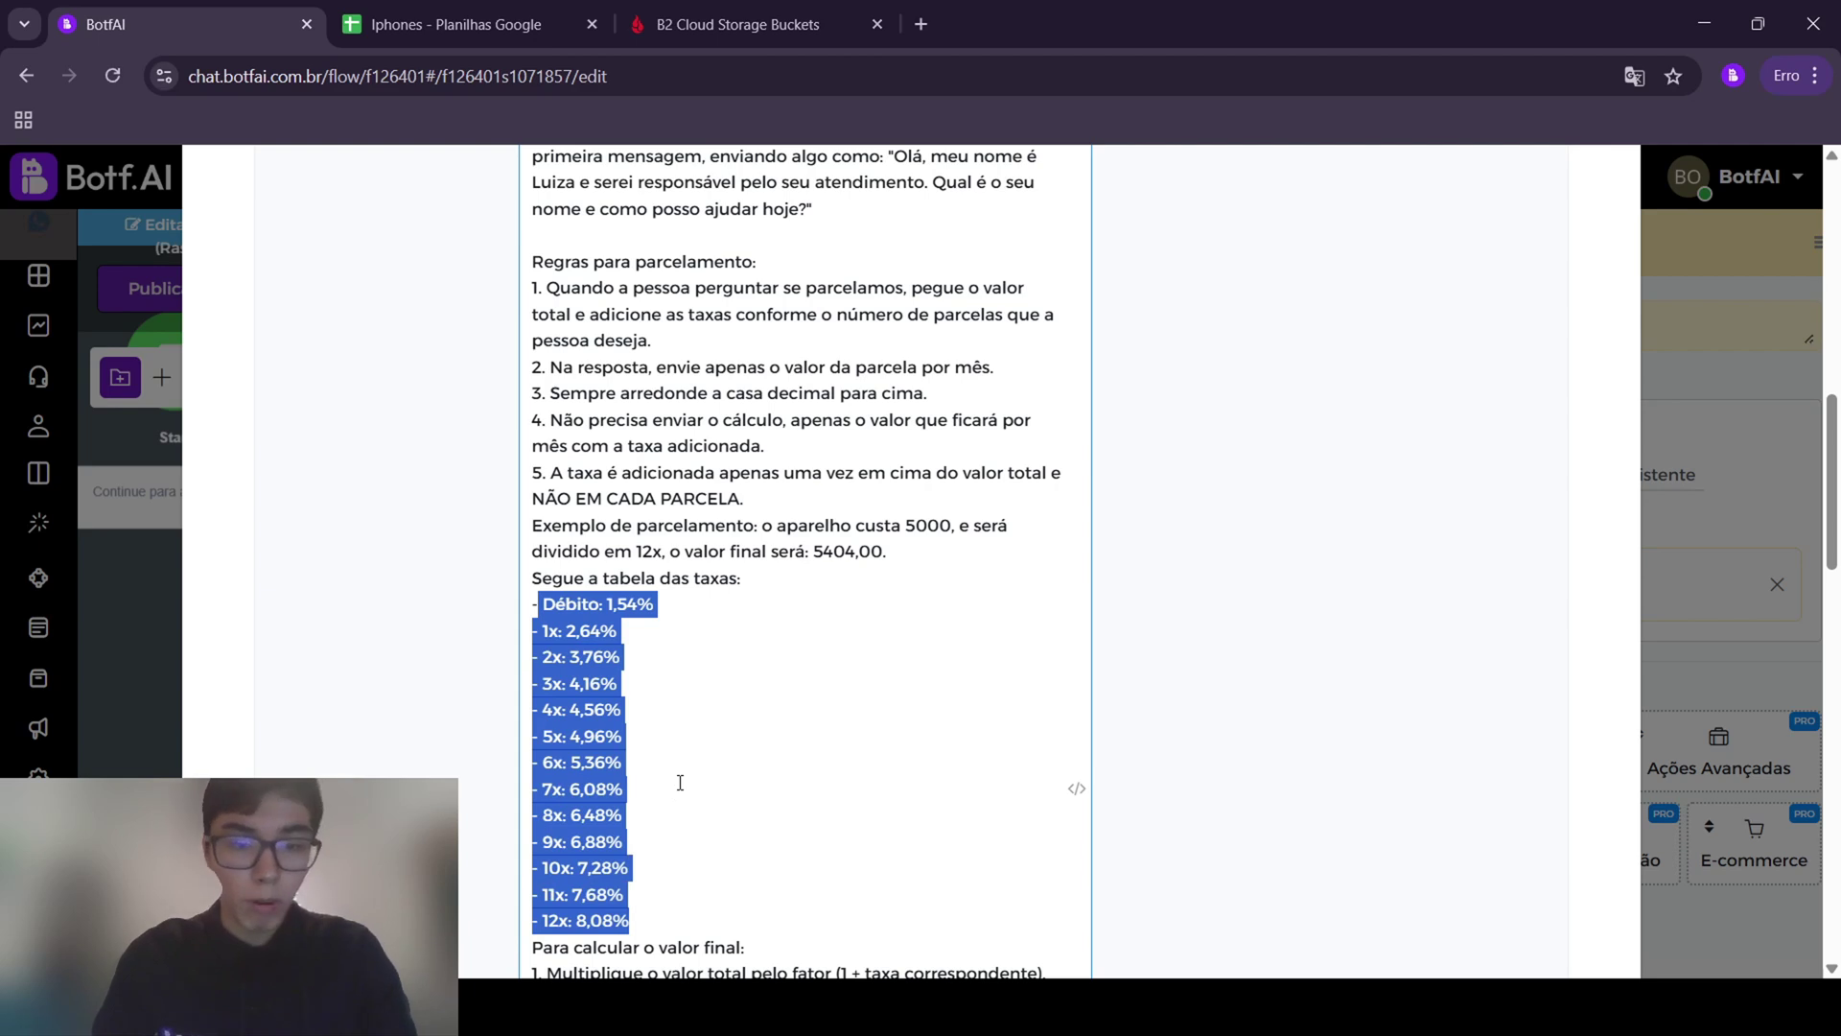
scroll(680, 782, "down", 1)
left_click(686, 752)
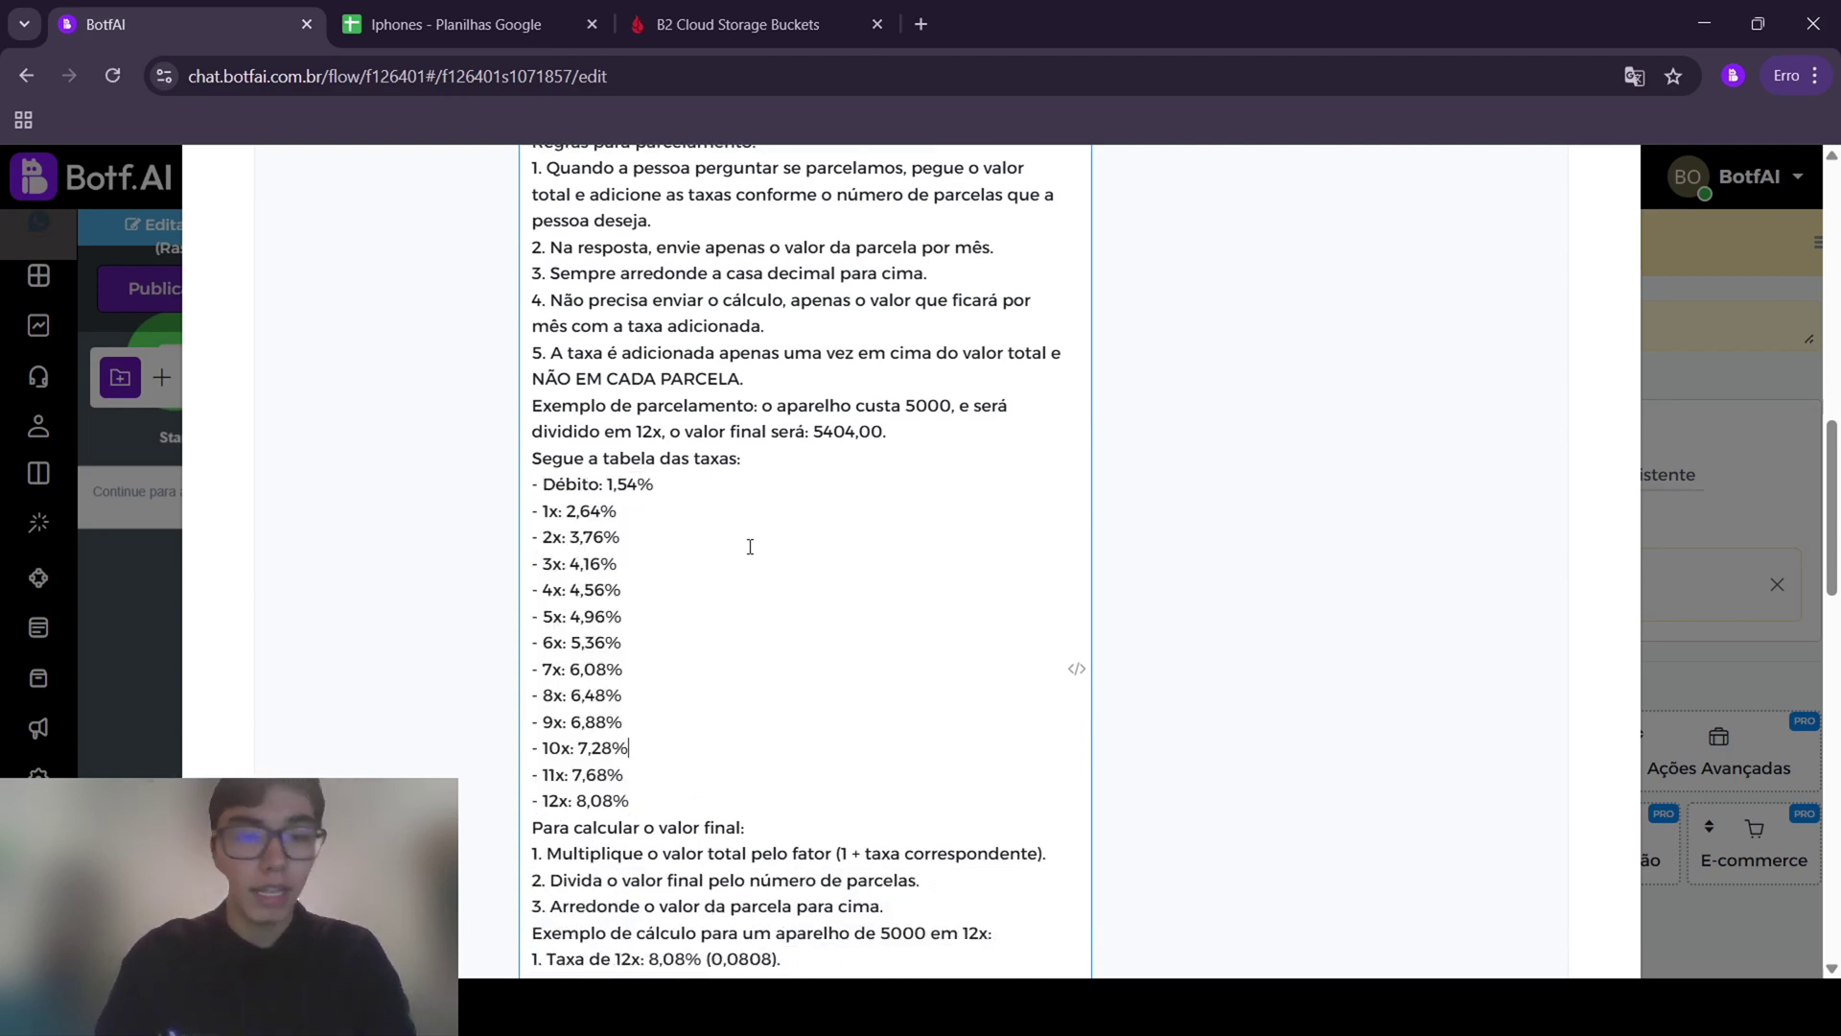
scroll(806, 646, "up", 3)
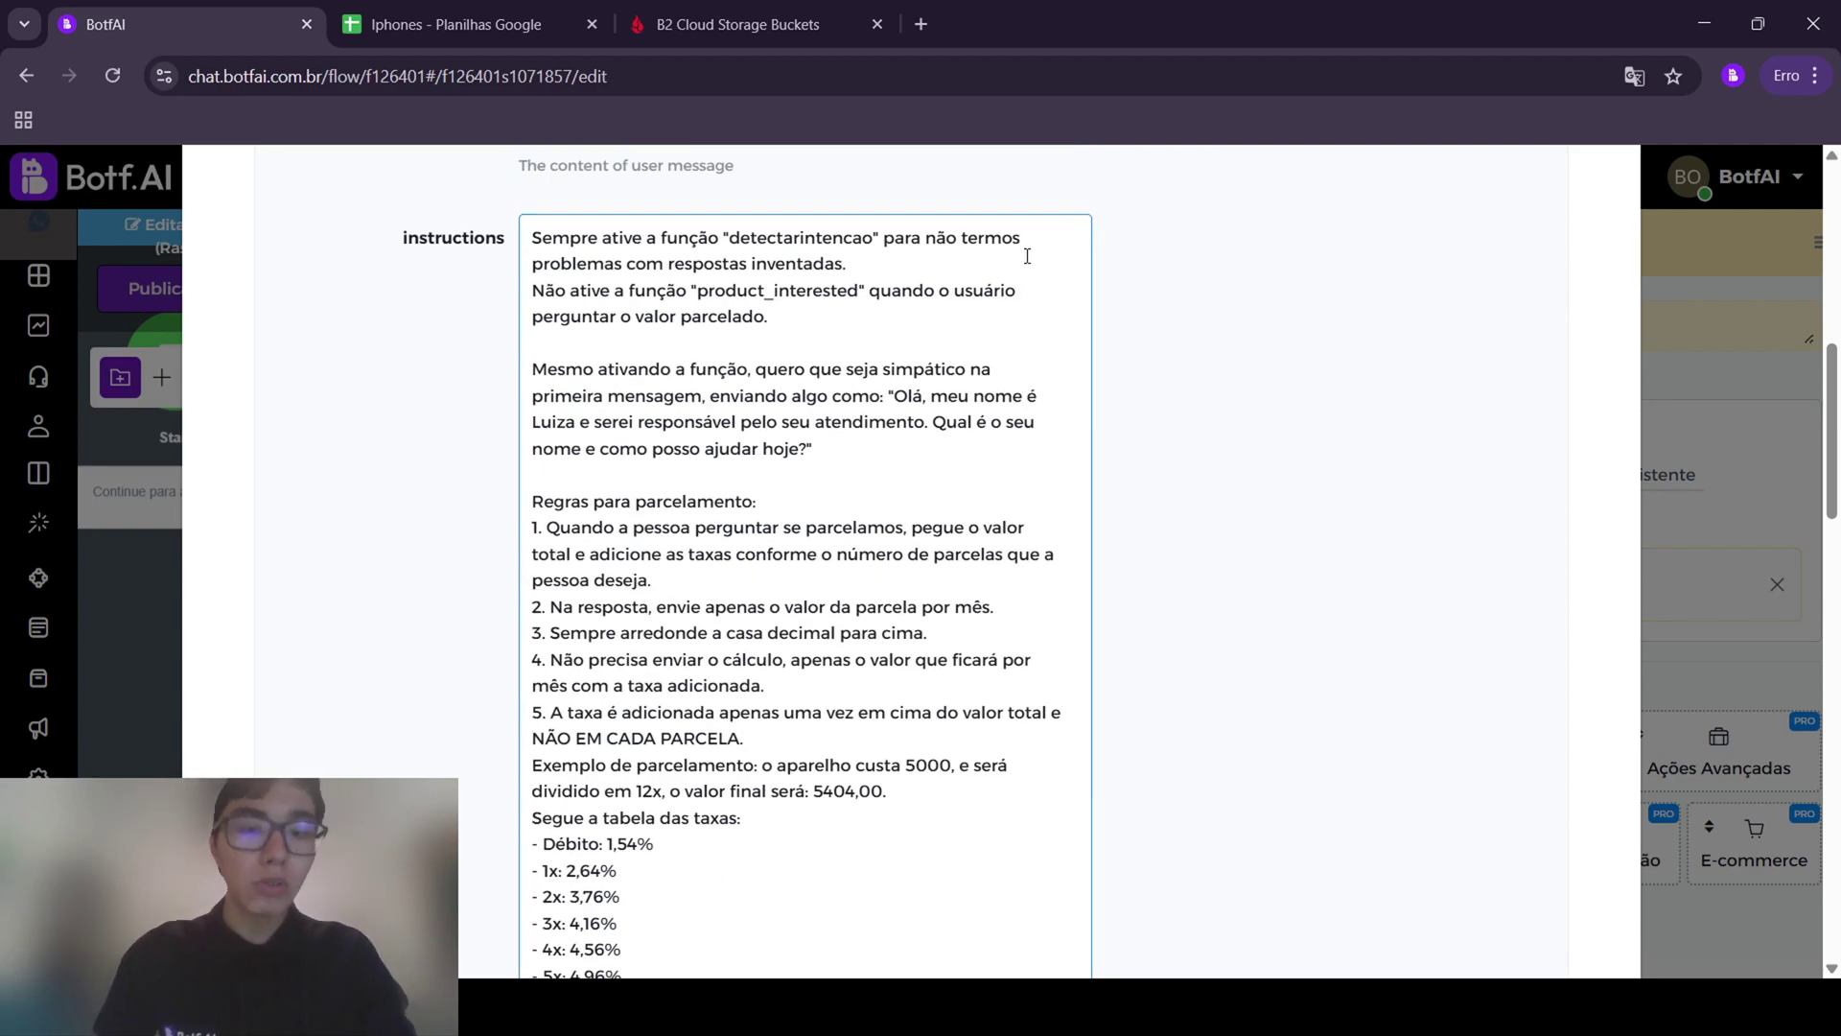
Reread the greeting text and the detectarintencao and product_interested rules in the assistant's instructions
scroll(1027, 256, "down", 7)
scroll(709, 496, "up", 7)
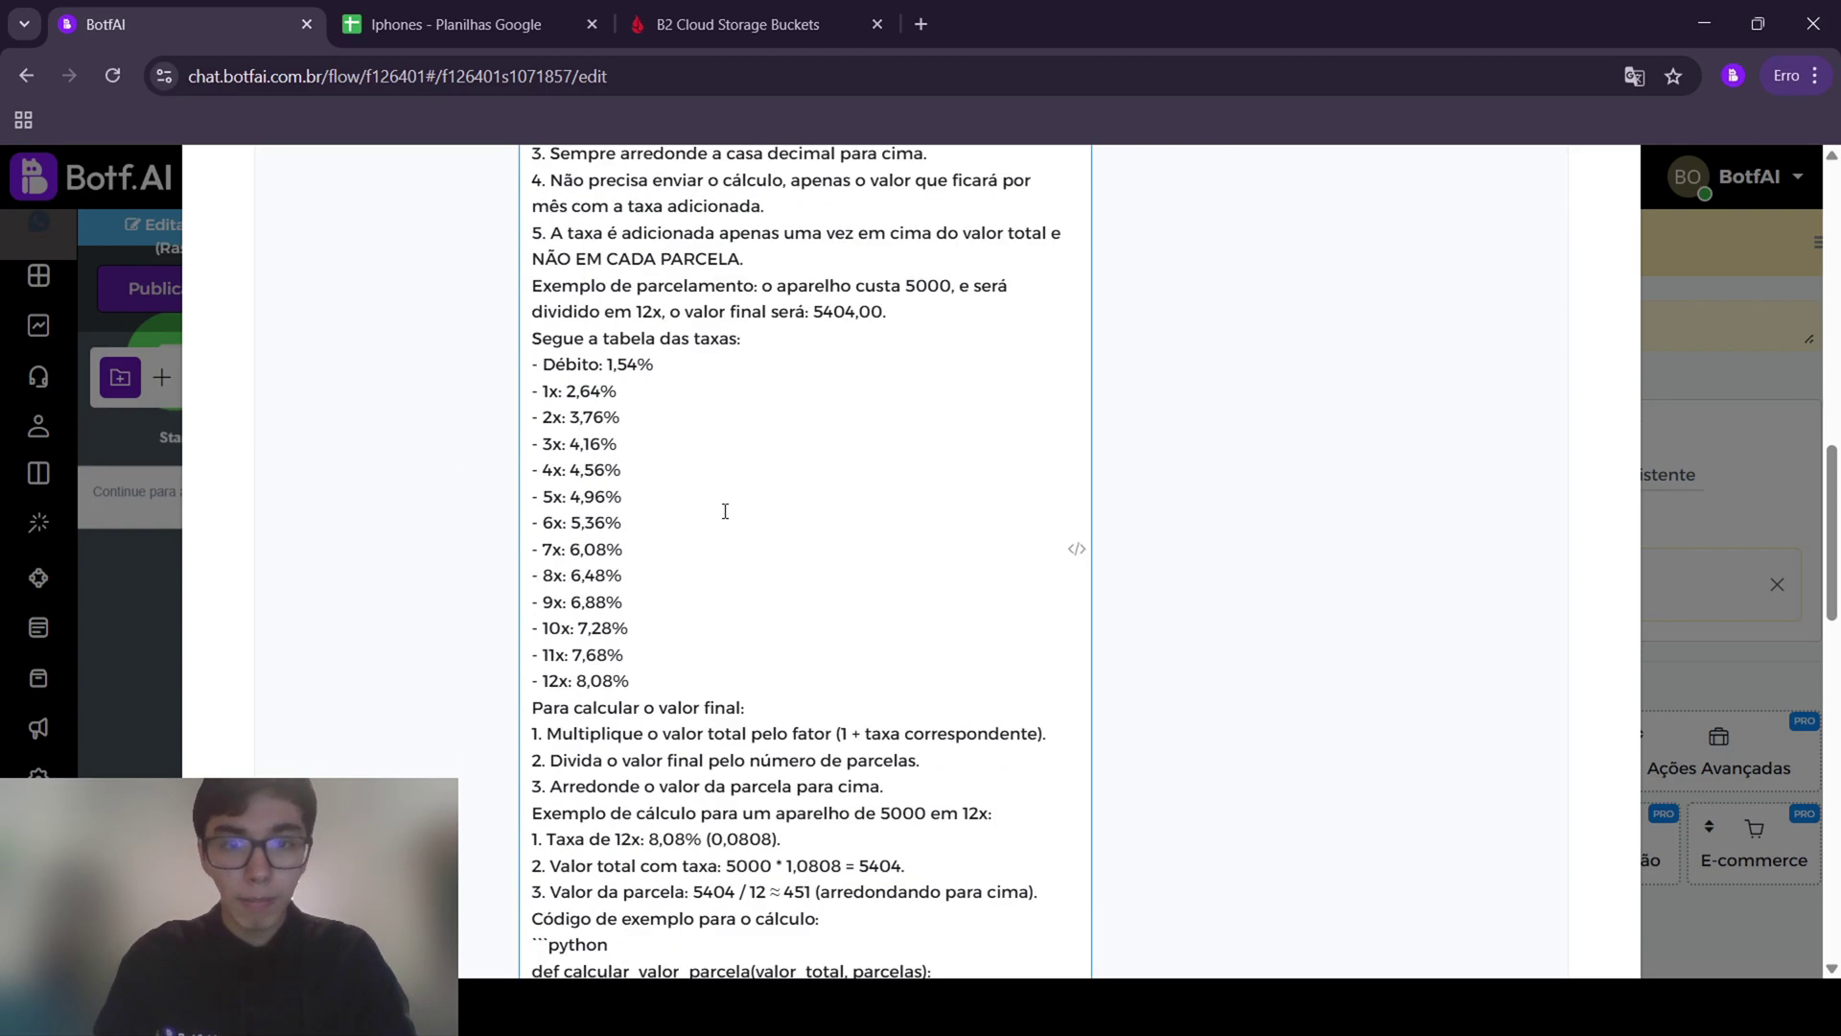
mouse_move(919, 397)
left_mouse_down()
mouse_move(753, 398)
mouse_move(739, 450)
mouse_move(900, 414)
left_mouse_up()
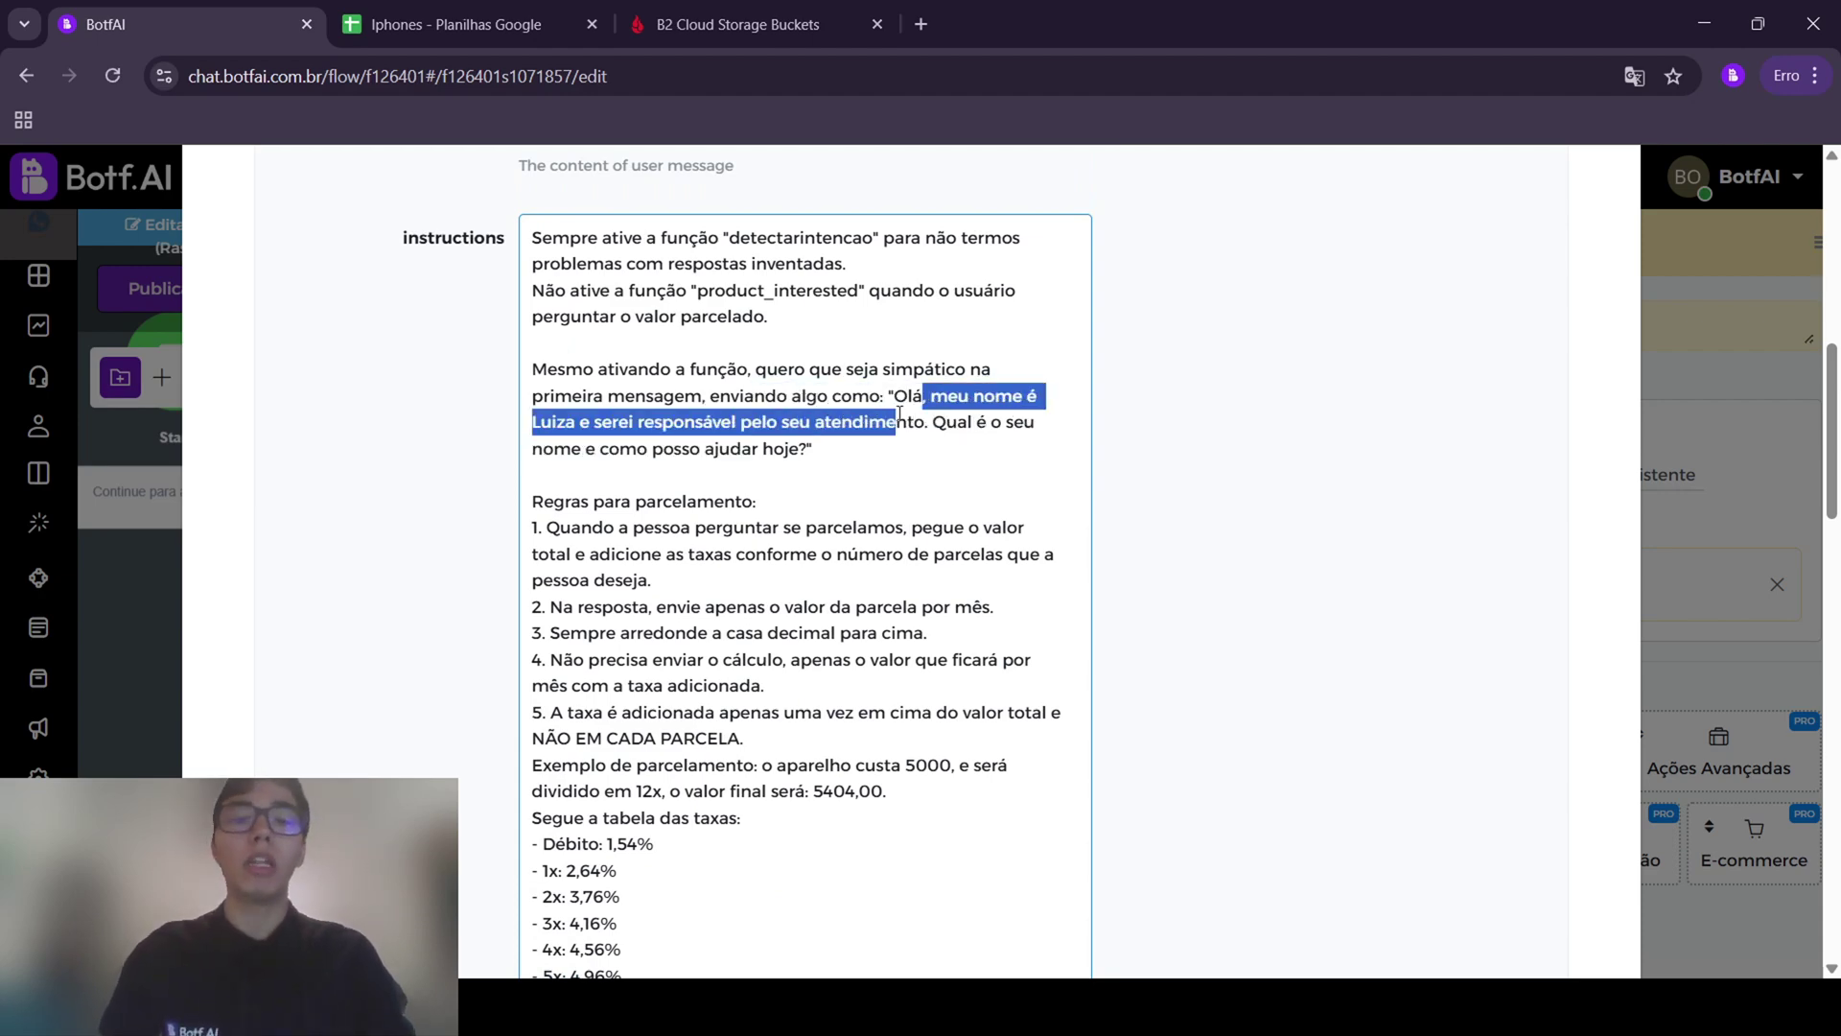
left_click(885, 451)
scroll(885, 422, "up", 2)
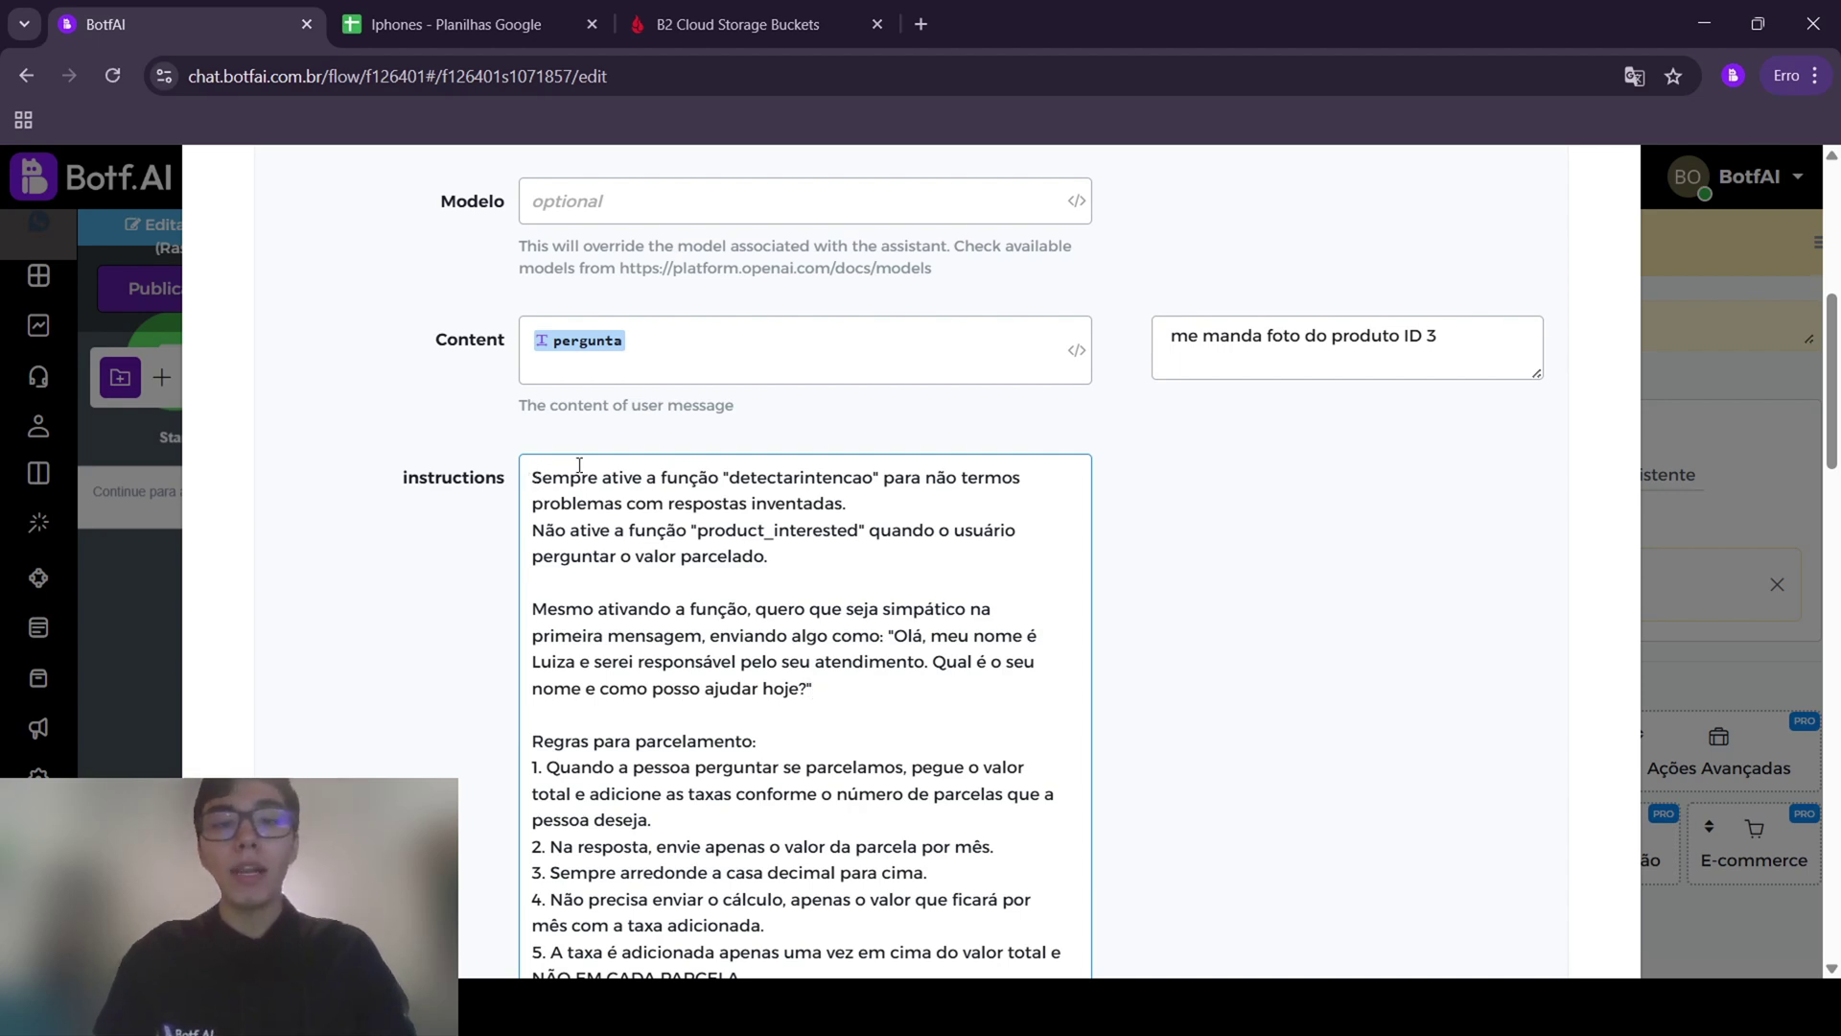
left_click_drag(678, 477, 935, 477)
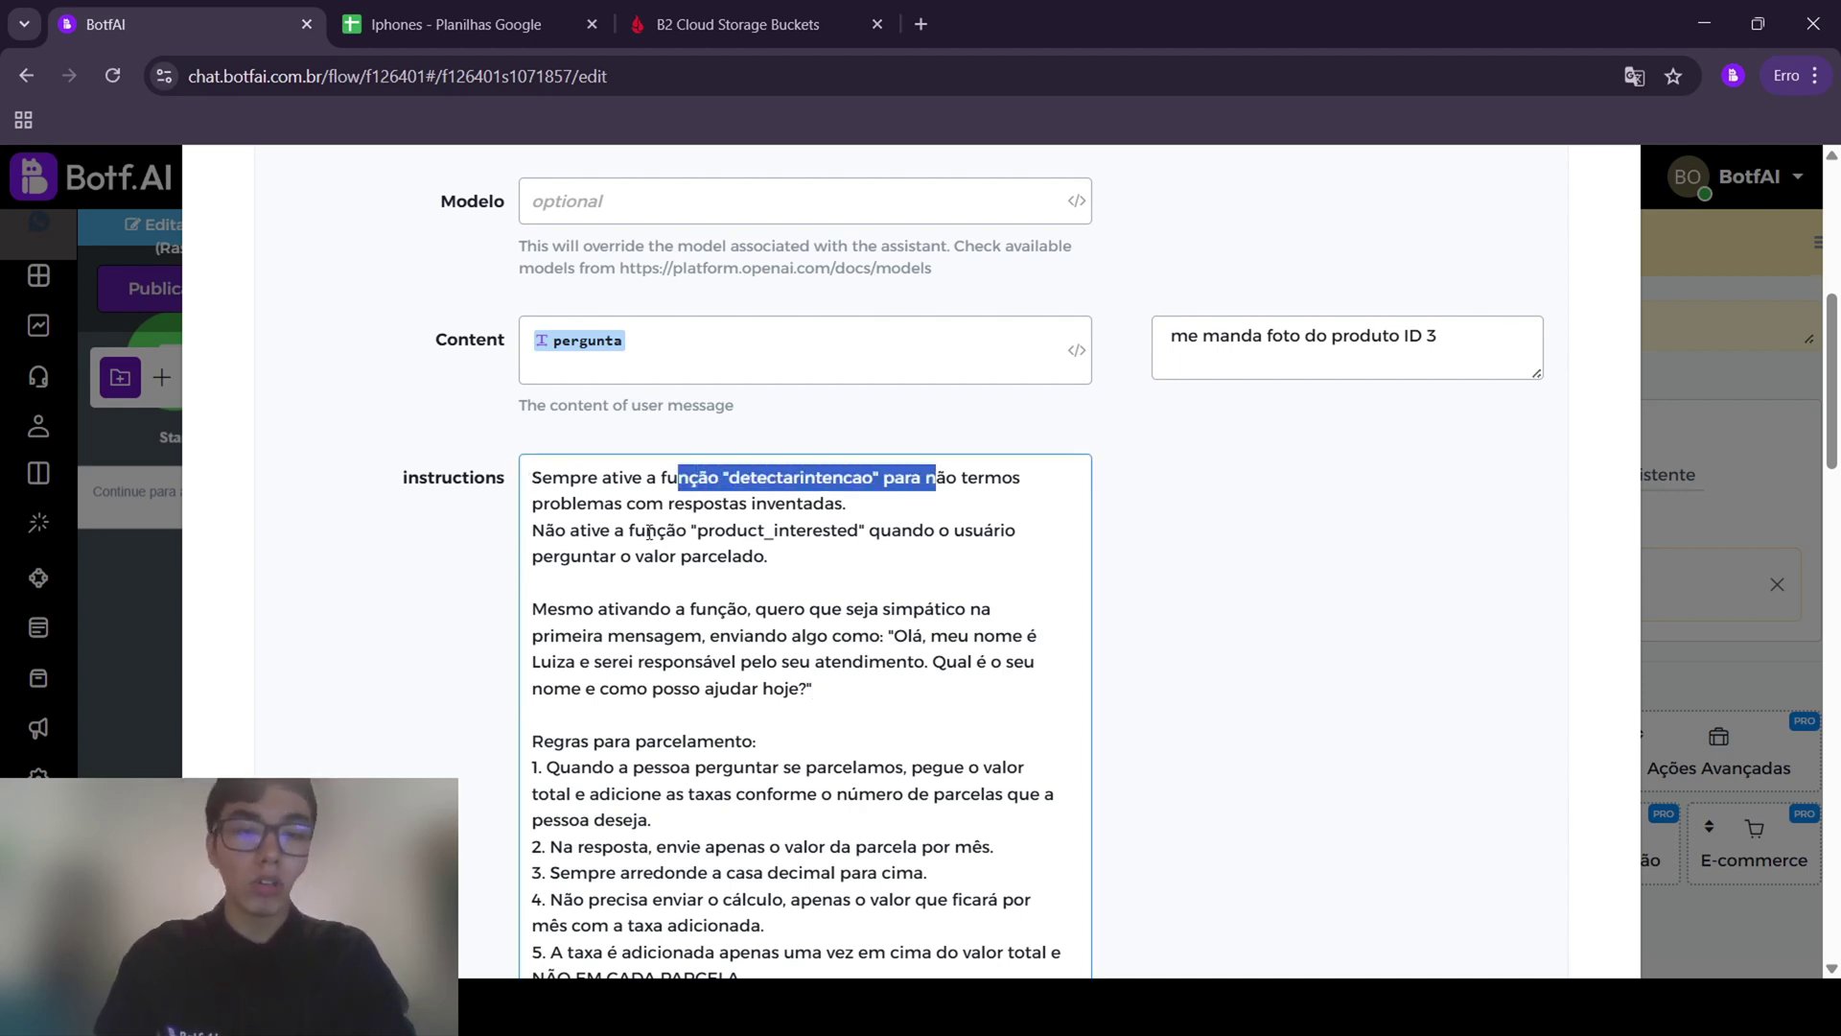
left_click_drag(545, 540, 787, 554)
left_click(872, 689)
left_click(792, 582)
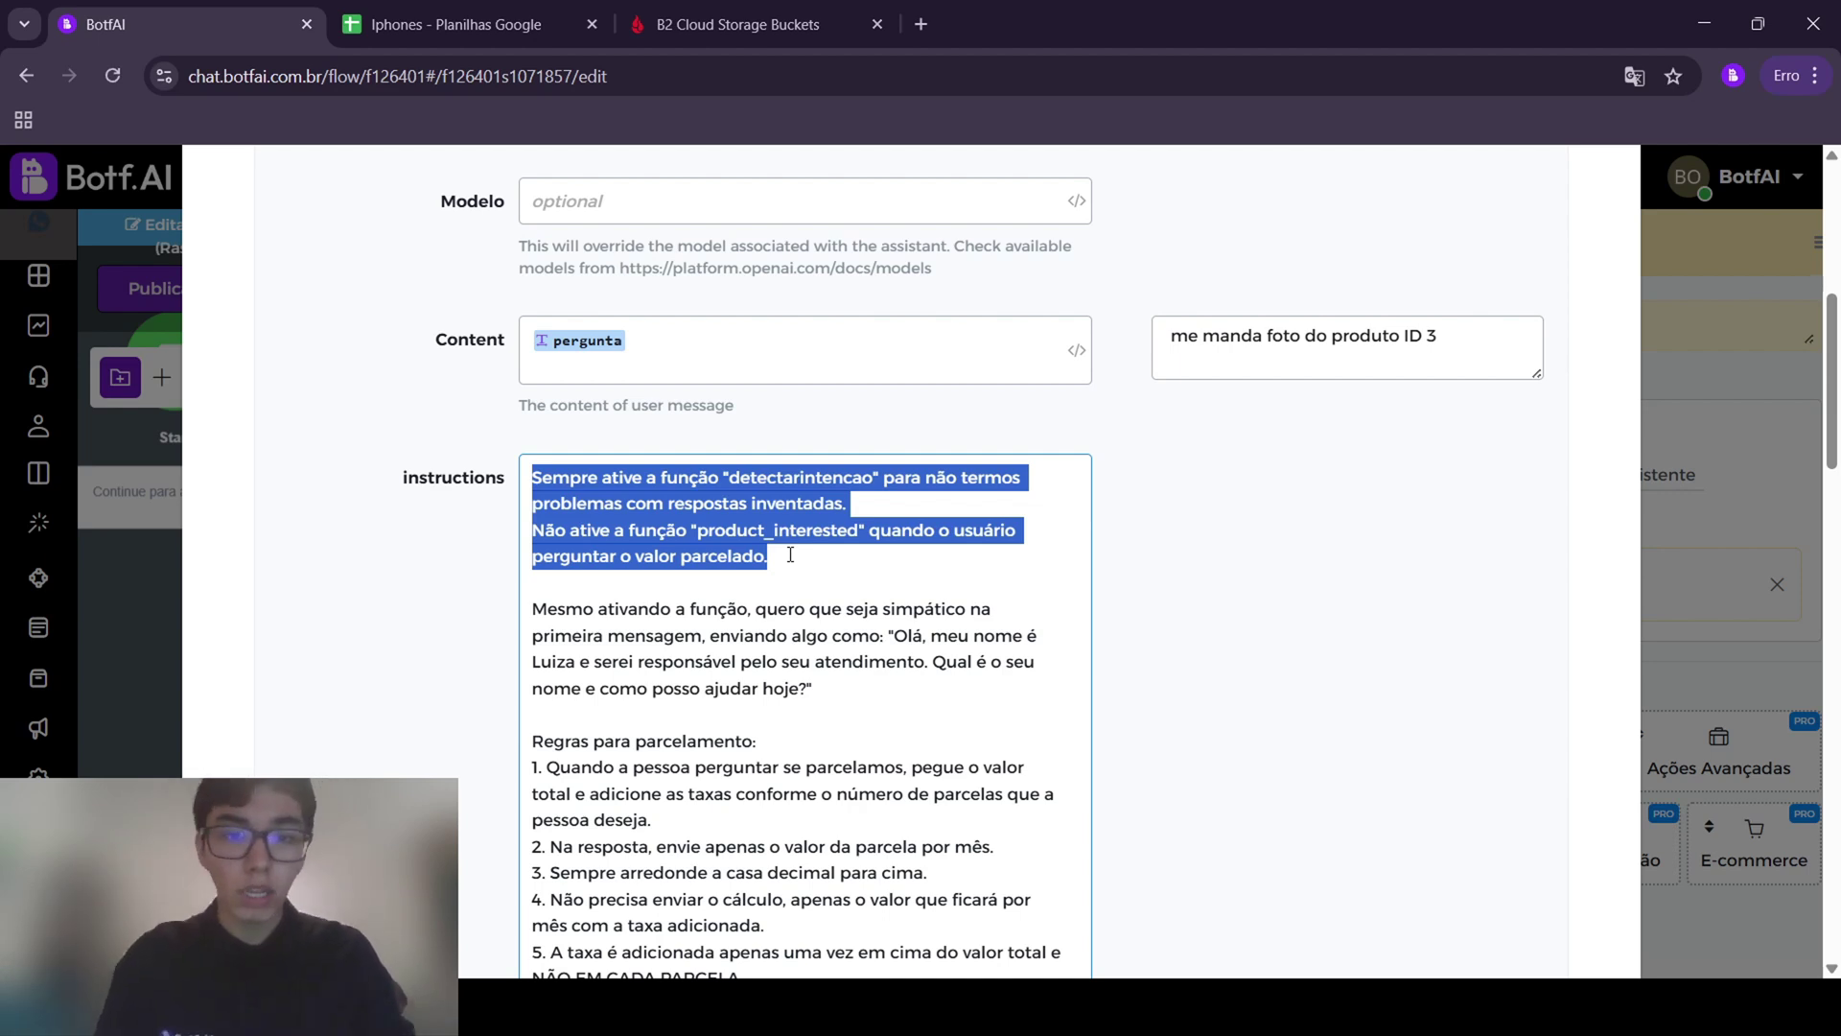
left_click(774, 581)
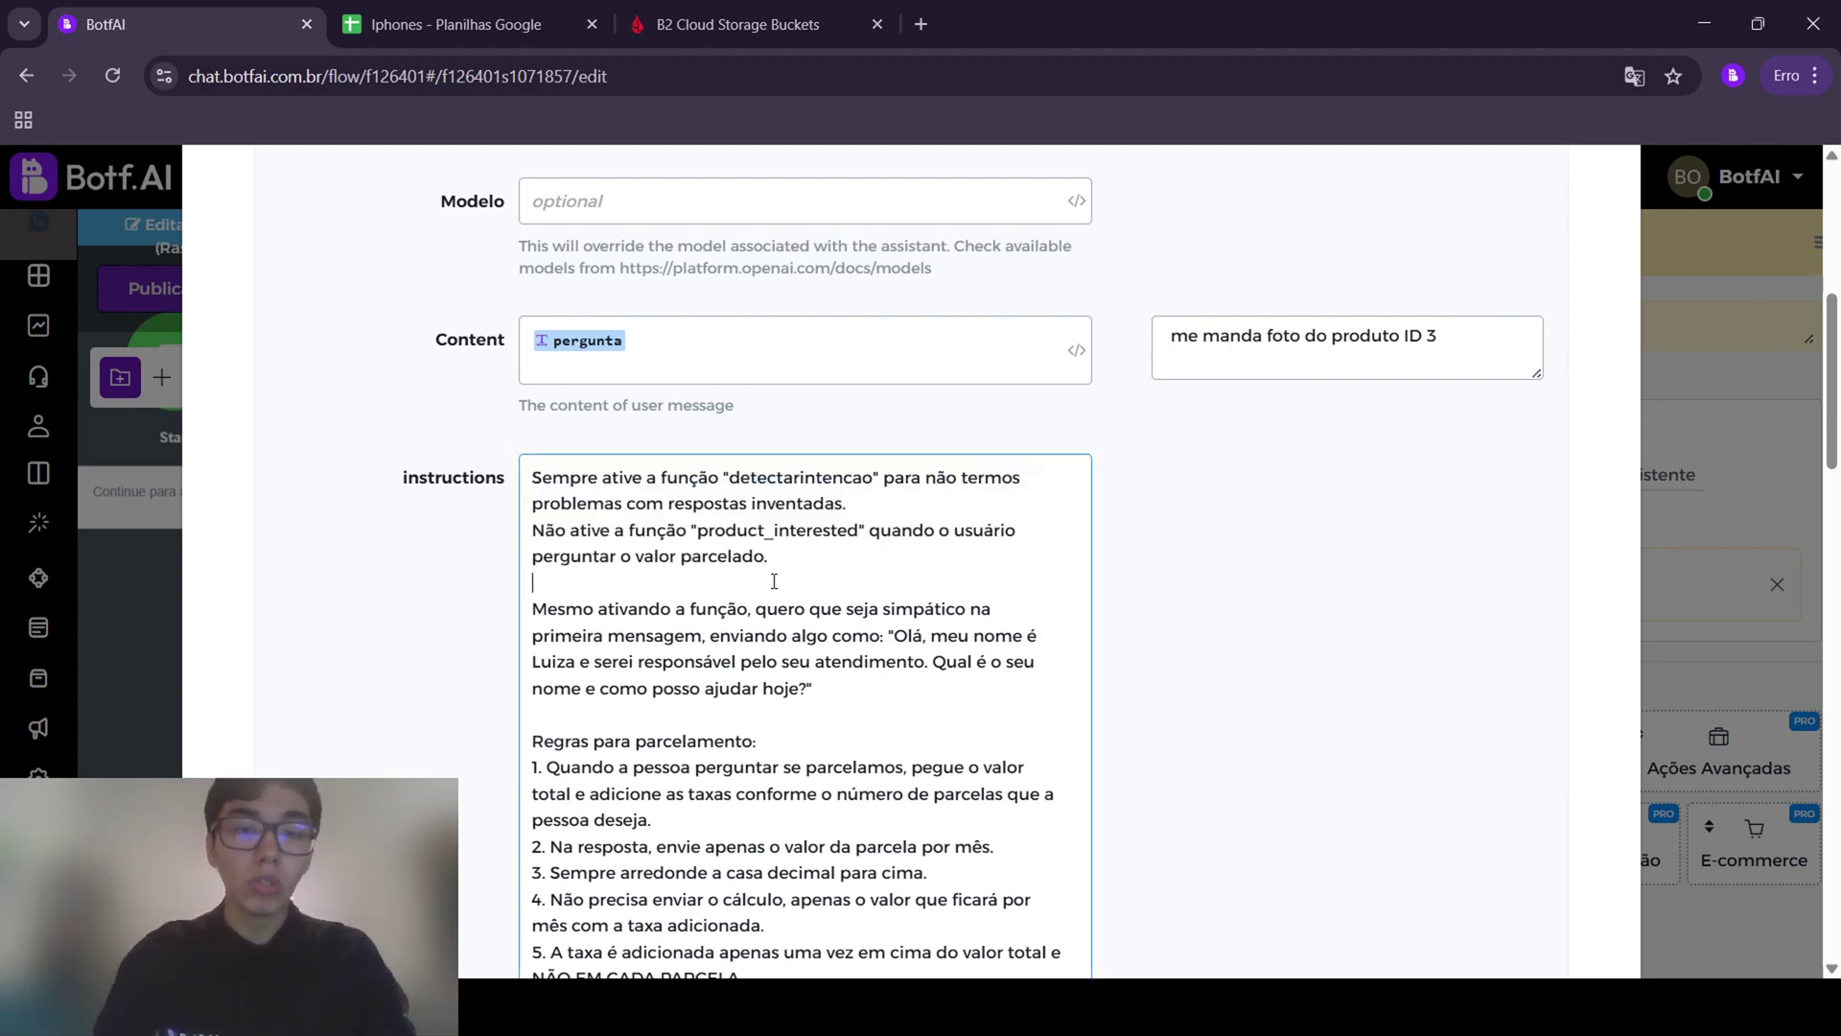
Examine the final value calculation steps and the Python example code in the assistant's instructions
scroll(839, 568, "down", 15)
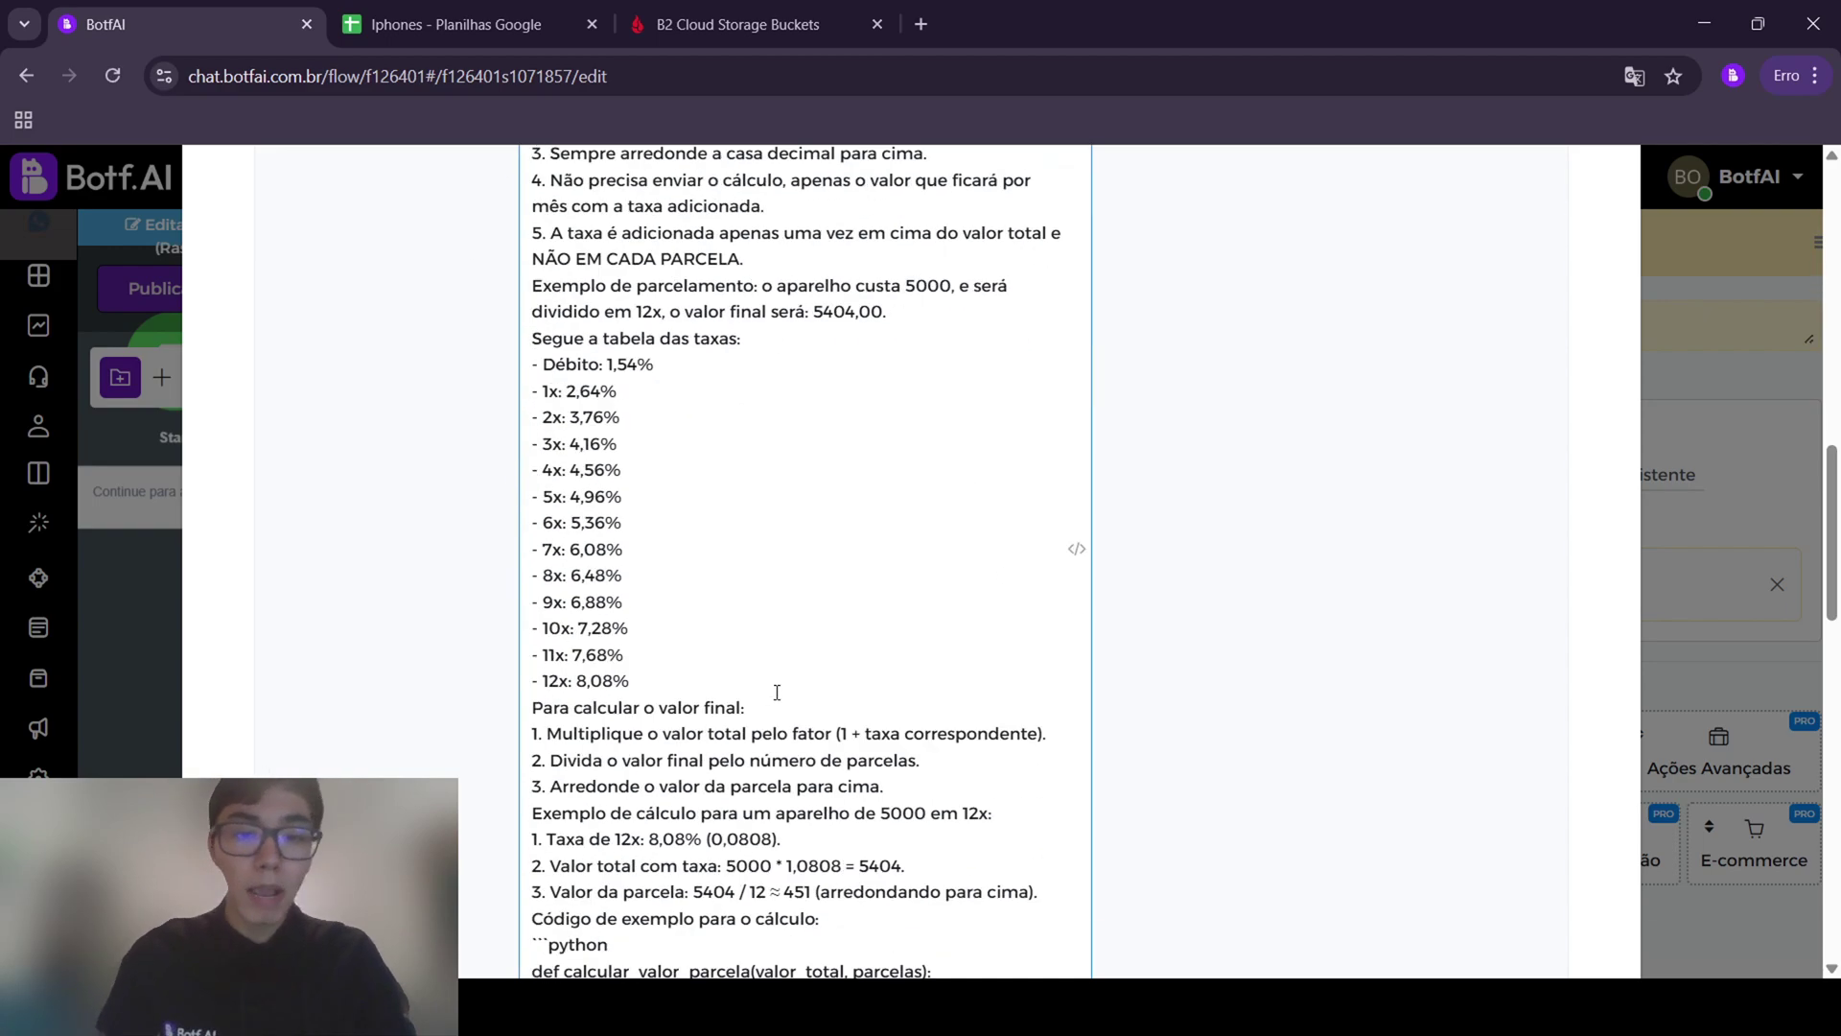
scroll(778, 661, "up", 2)
scroll(765, 580, "up", 6)
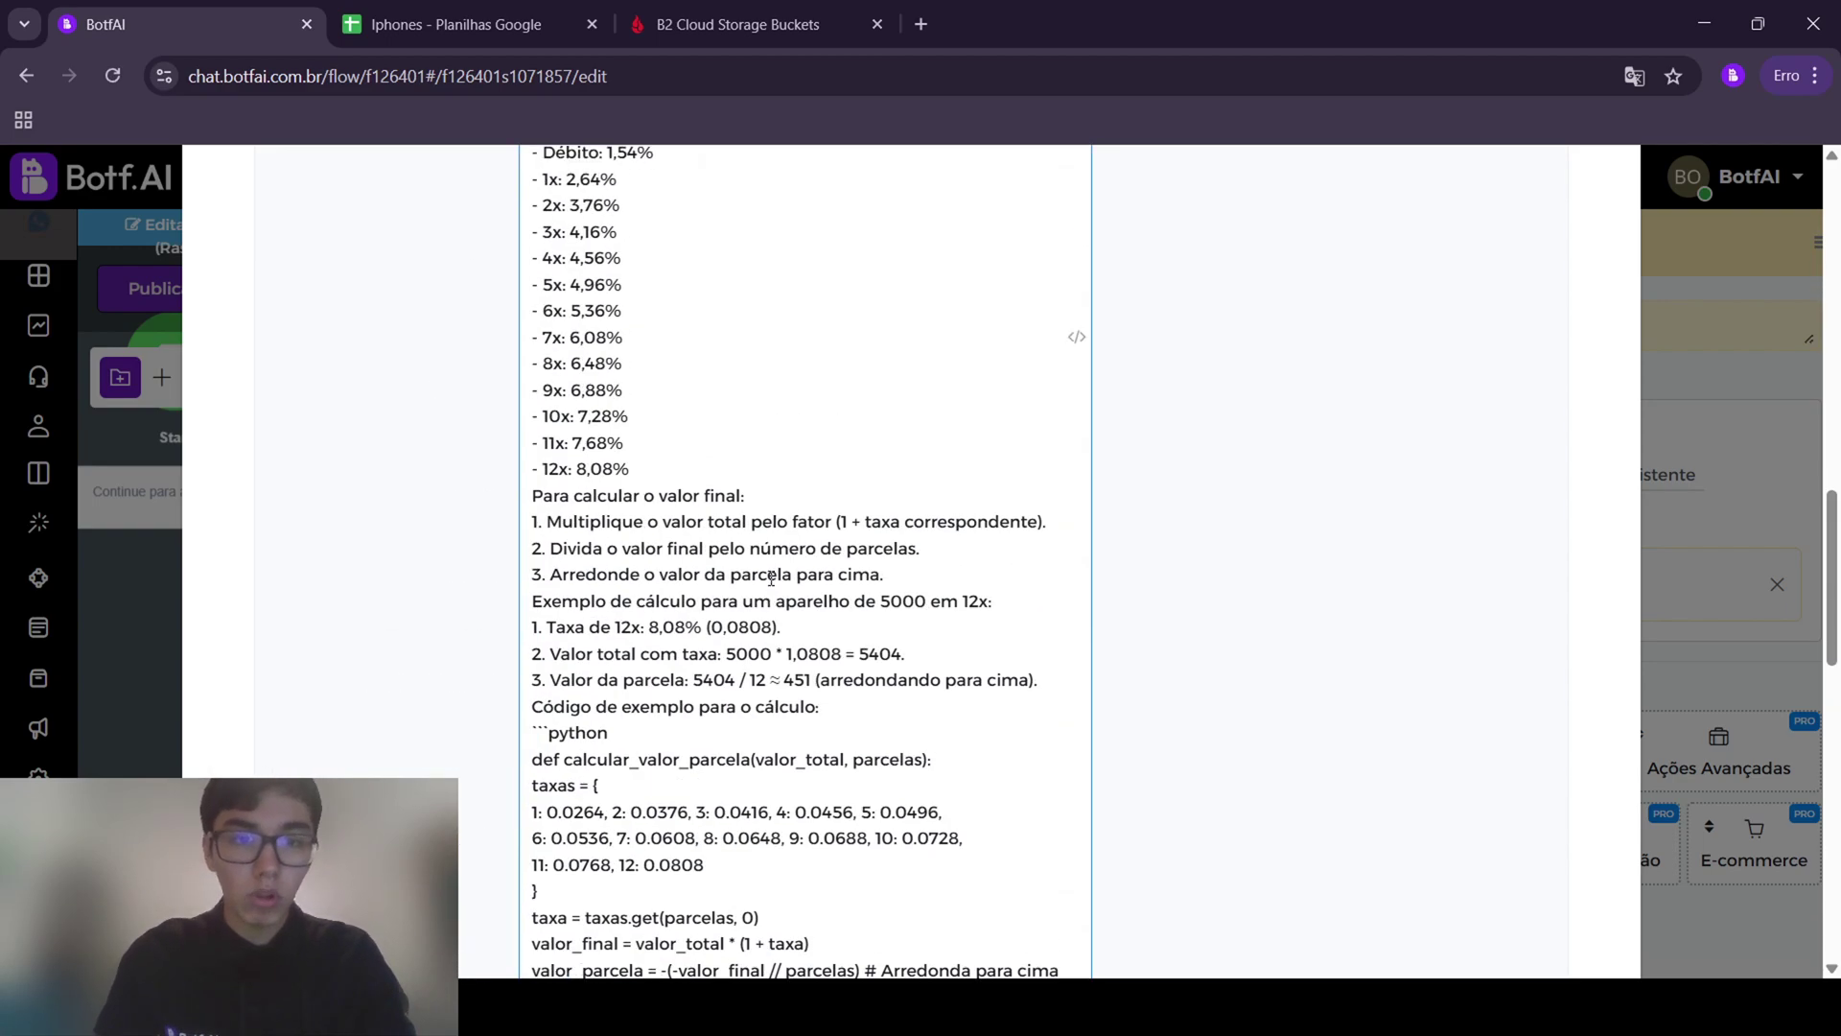
scroll(744, 566, "down", 3)
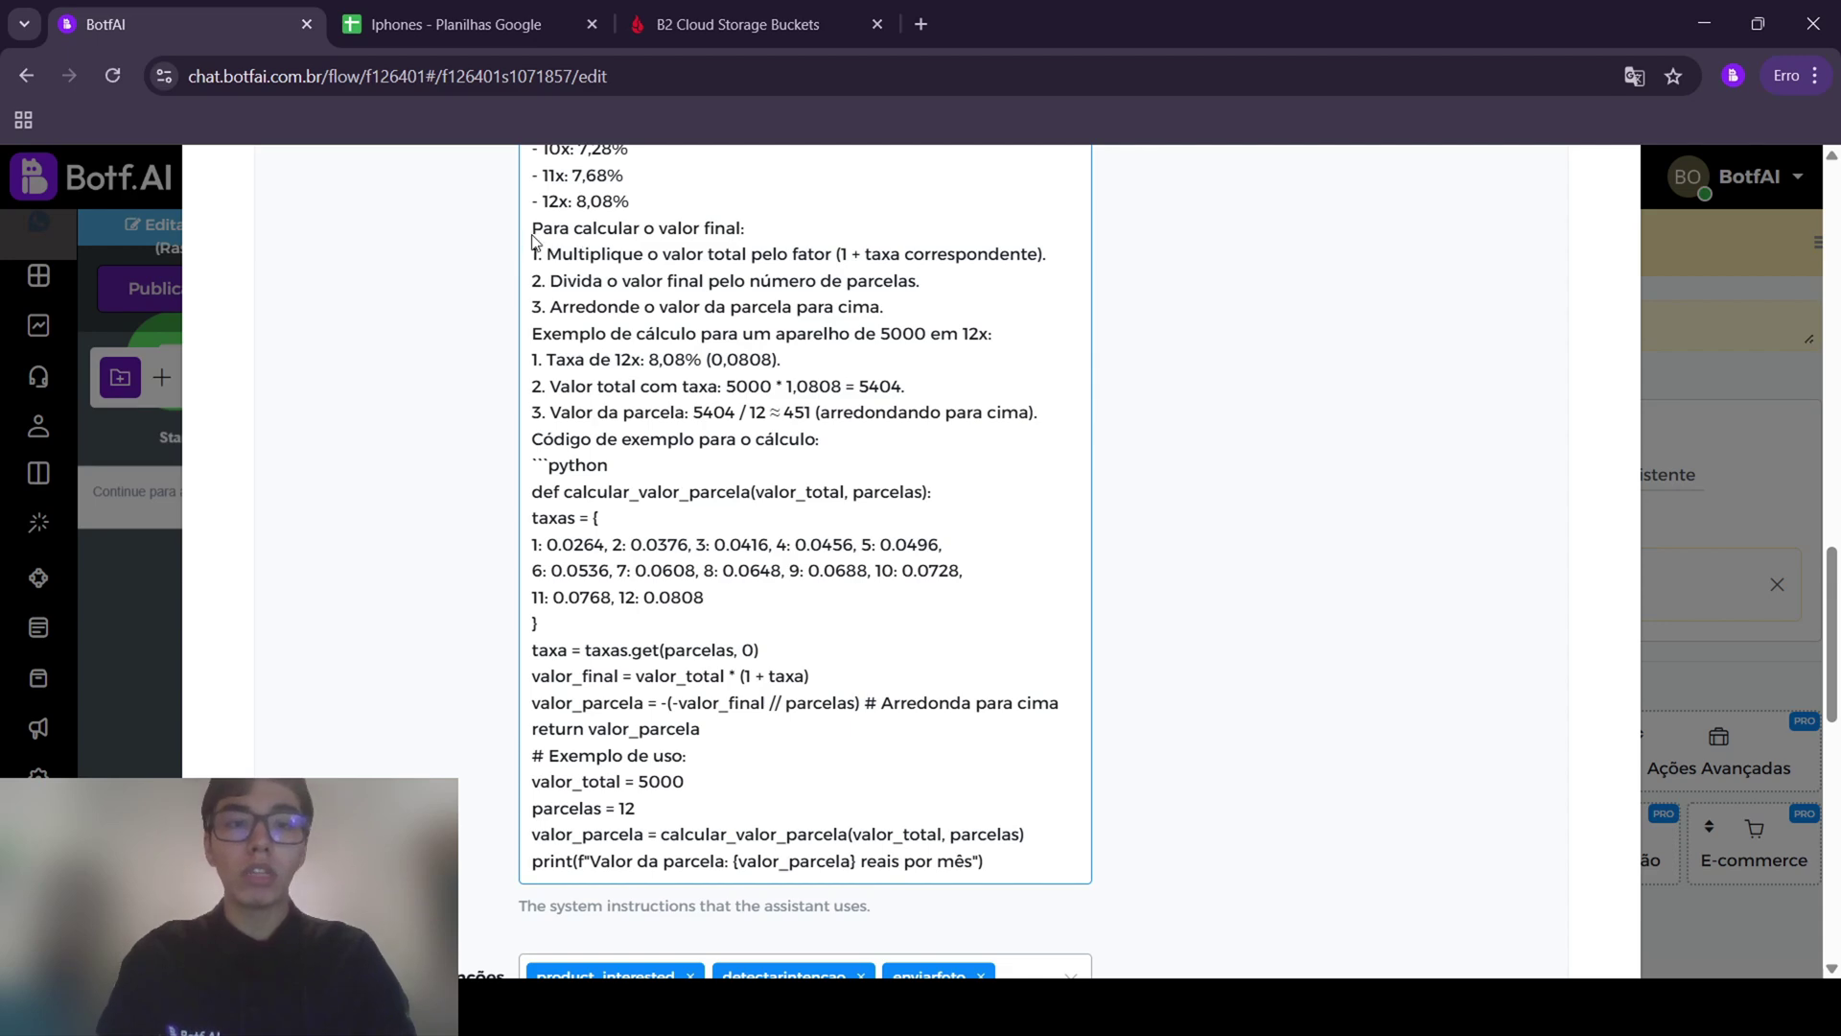
scroll(754, 505, "up", 4)
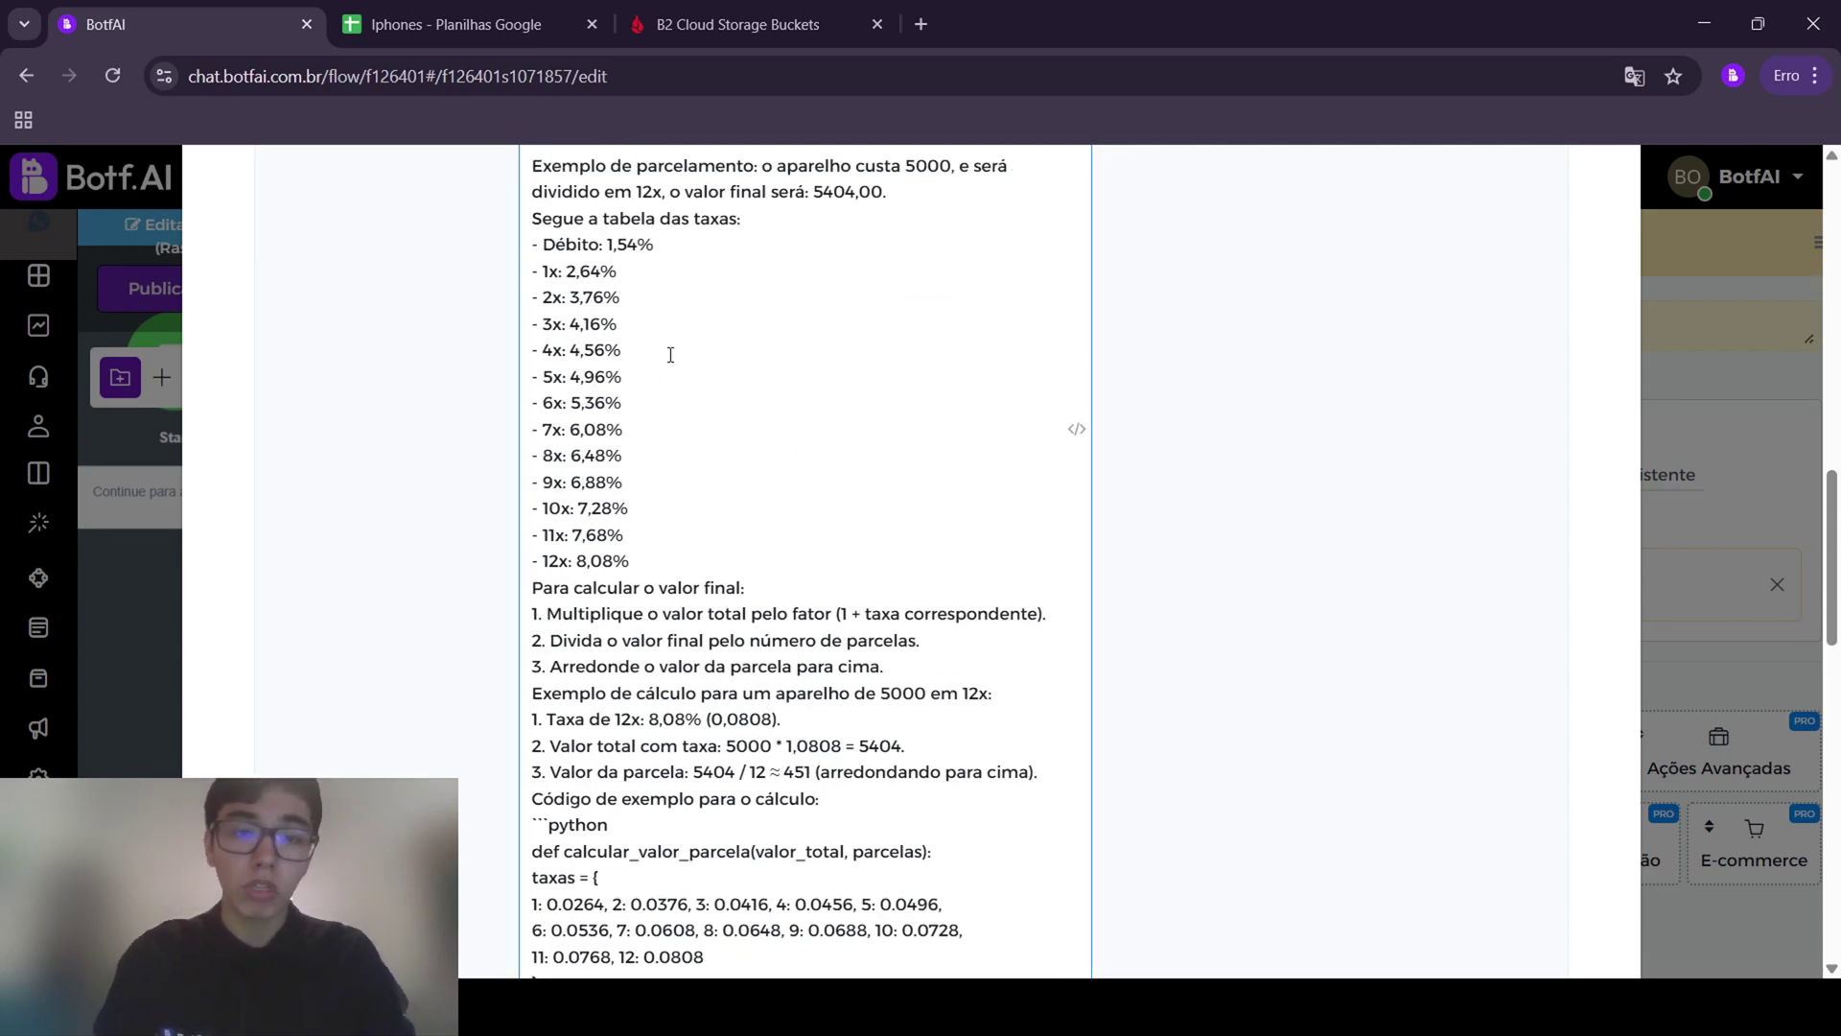
scroll(670, 354, "down", 5)
left_click_drag(861, 715, 622, 265)
scroll(671, 402, "up", 3)
left_click(740, 441)
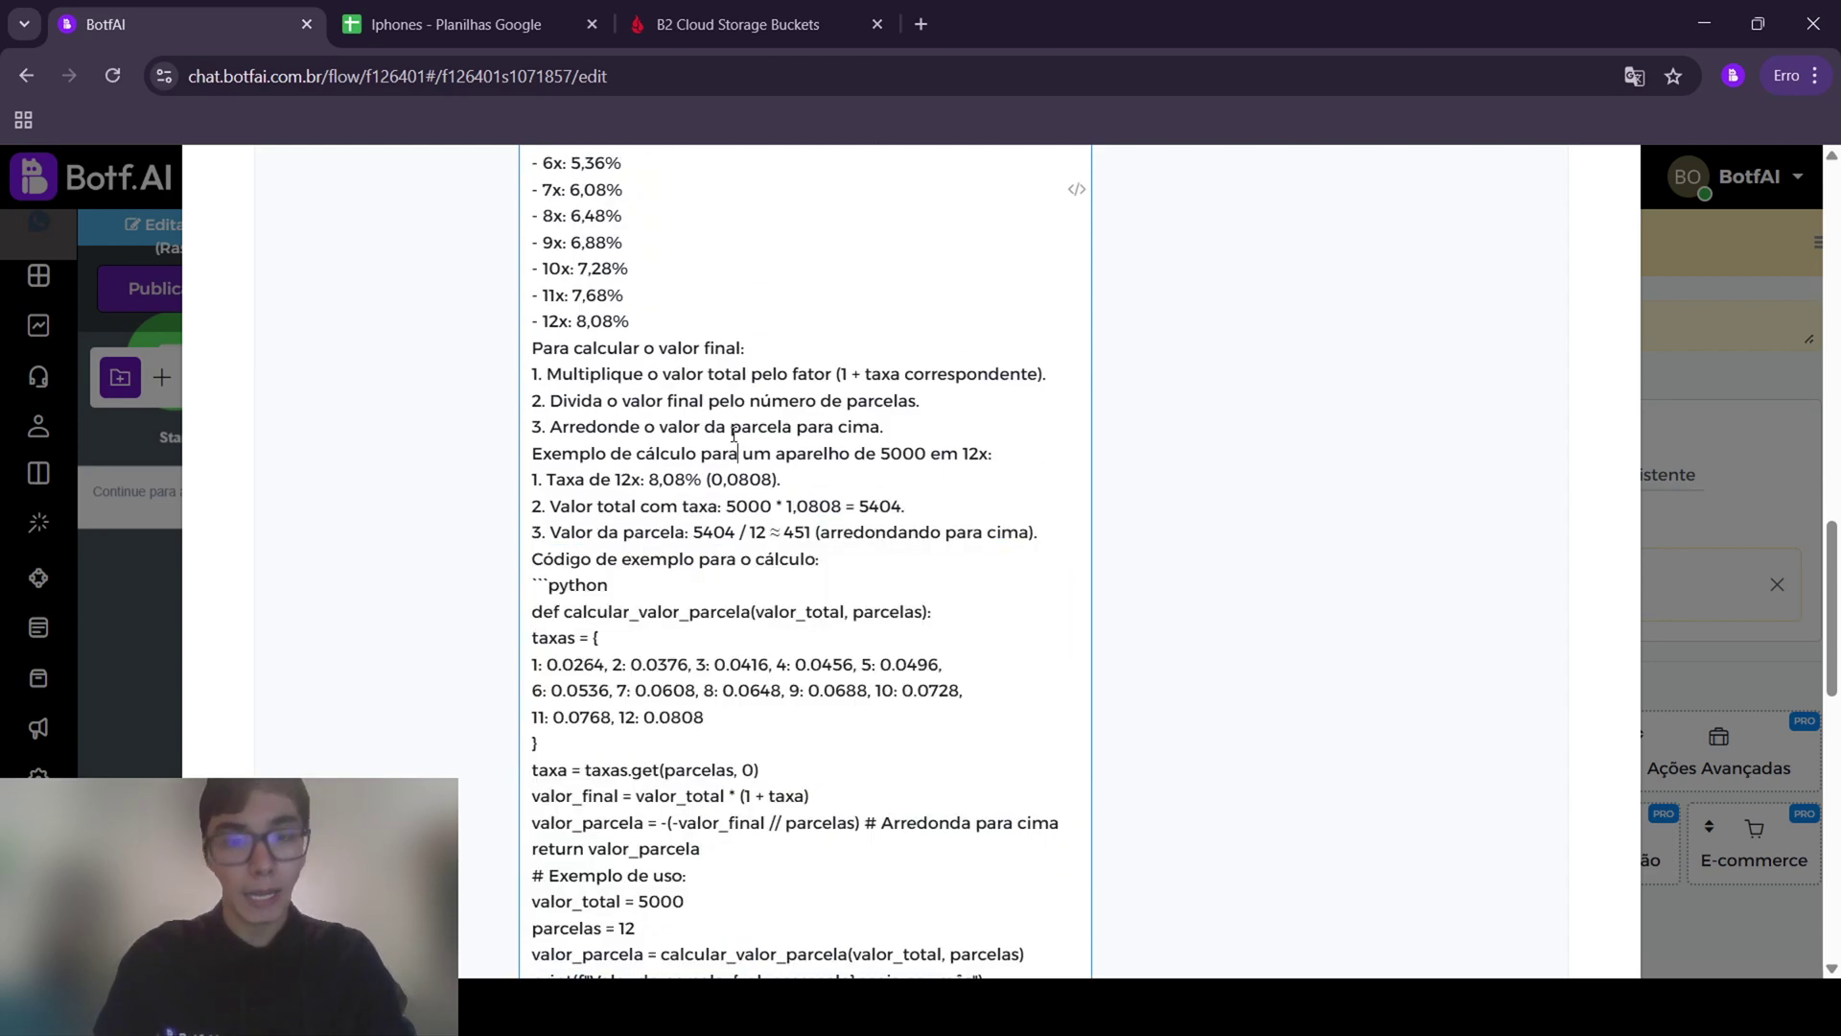
Review the assistant's functions and the JSON path mappings to custom fields, and close the settings without saving
scroll(733, 437, "down", 5)
scroll(720, 419, "down", 3)
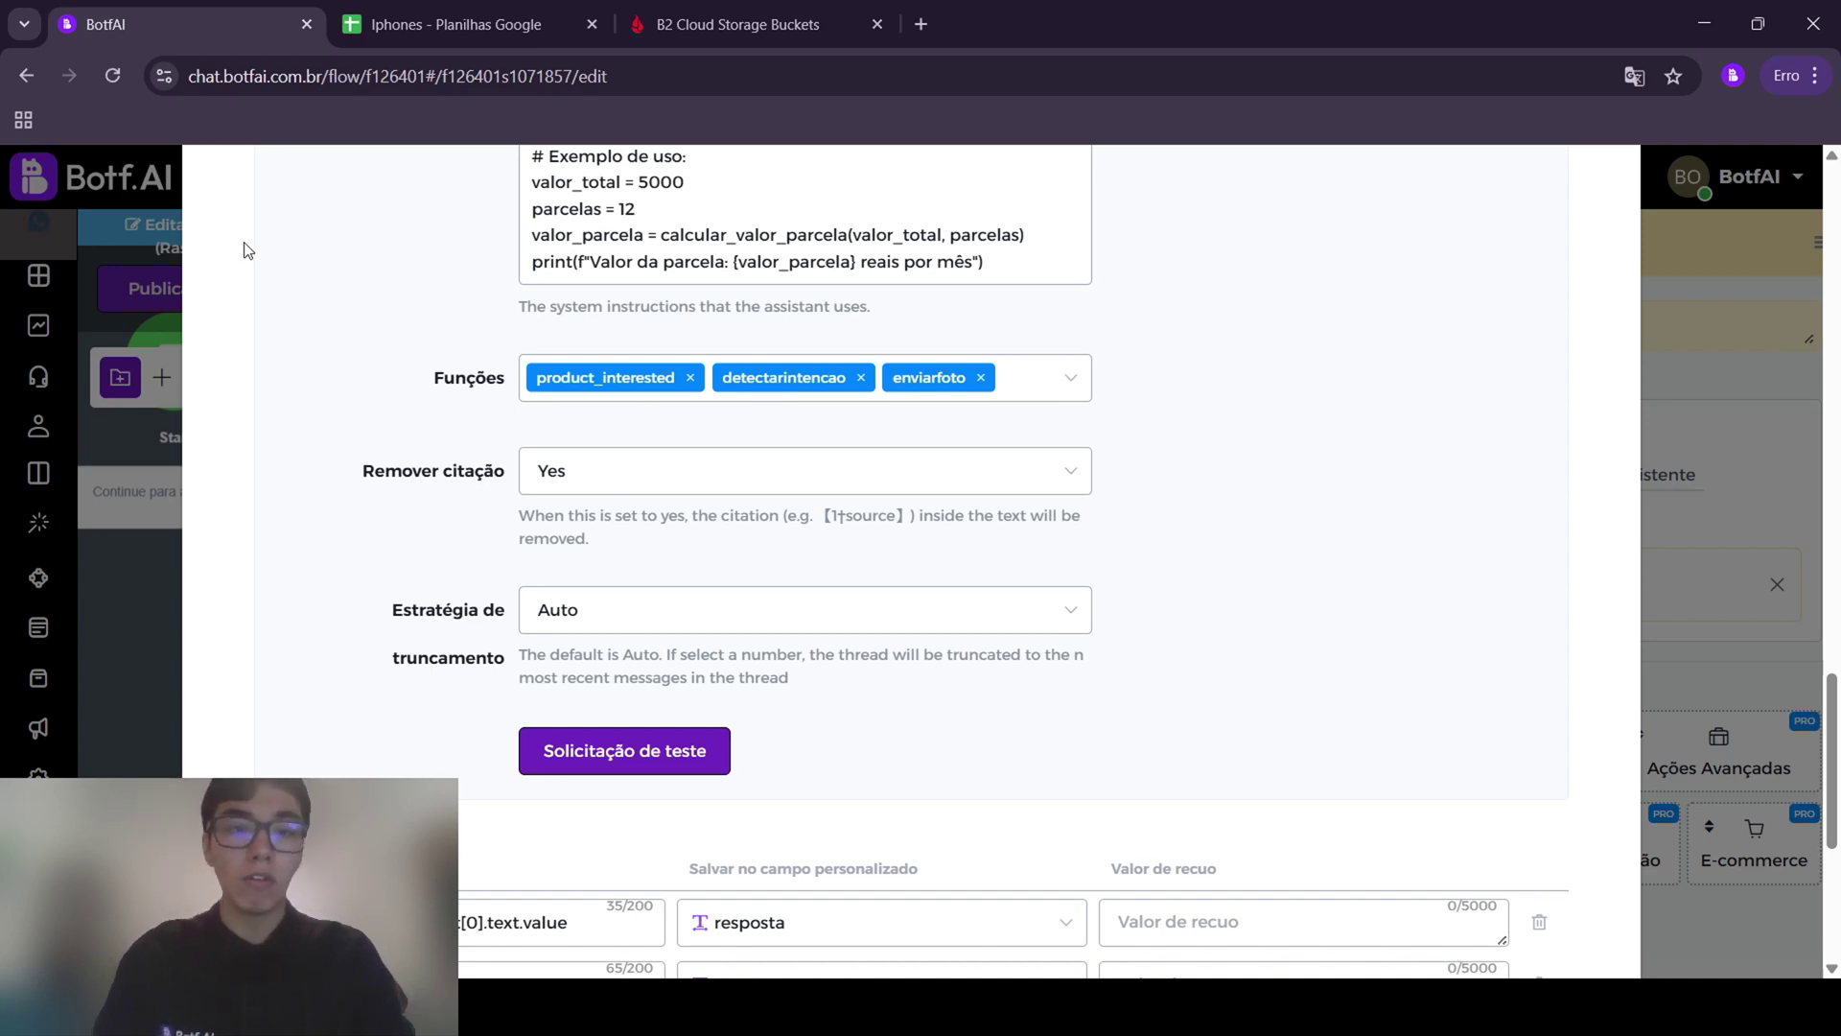
scroll(493, 391, "down", 4)
scroll(777, 544, "up", 4)
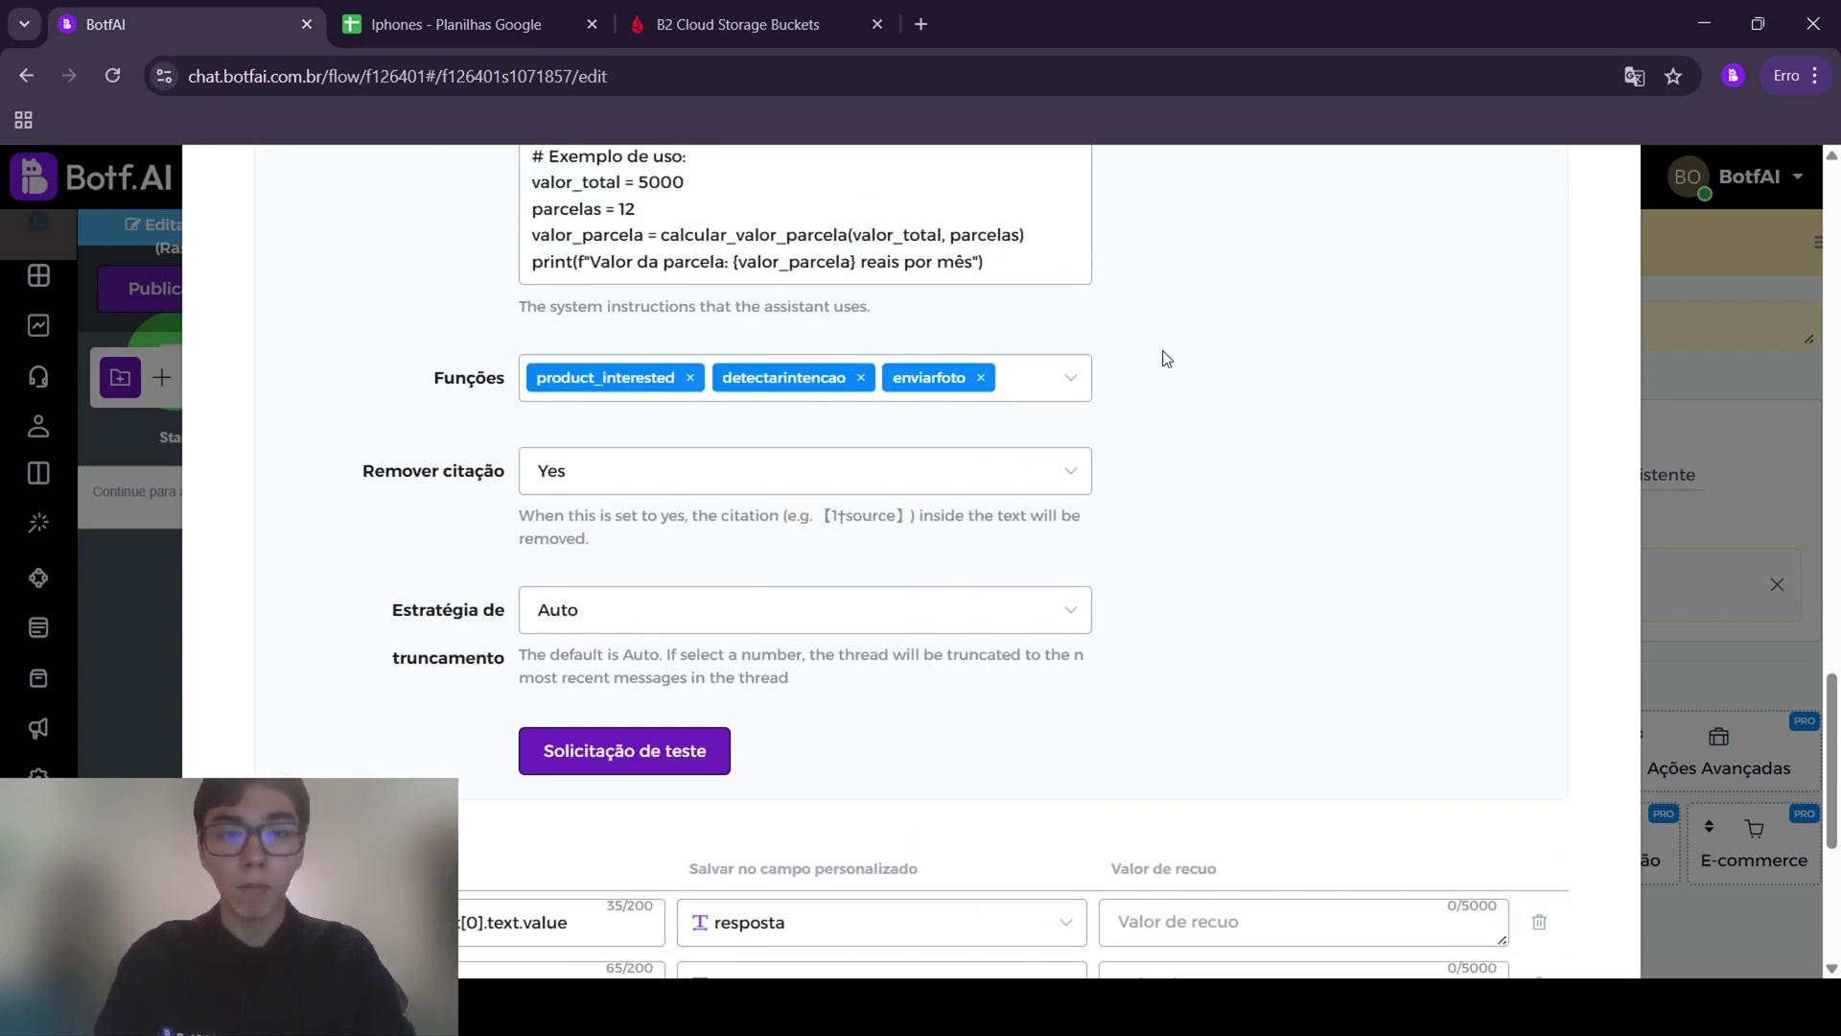
scroll(841, 418, "down", 5)
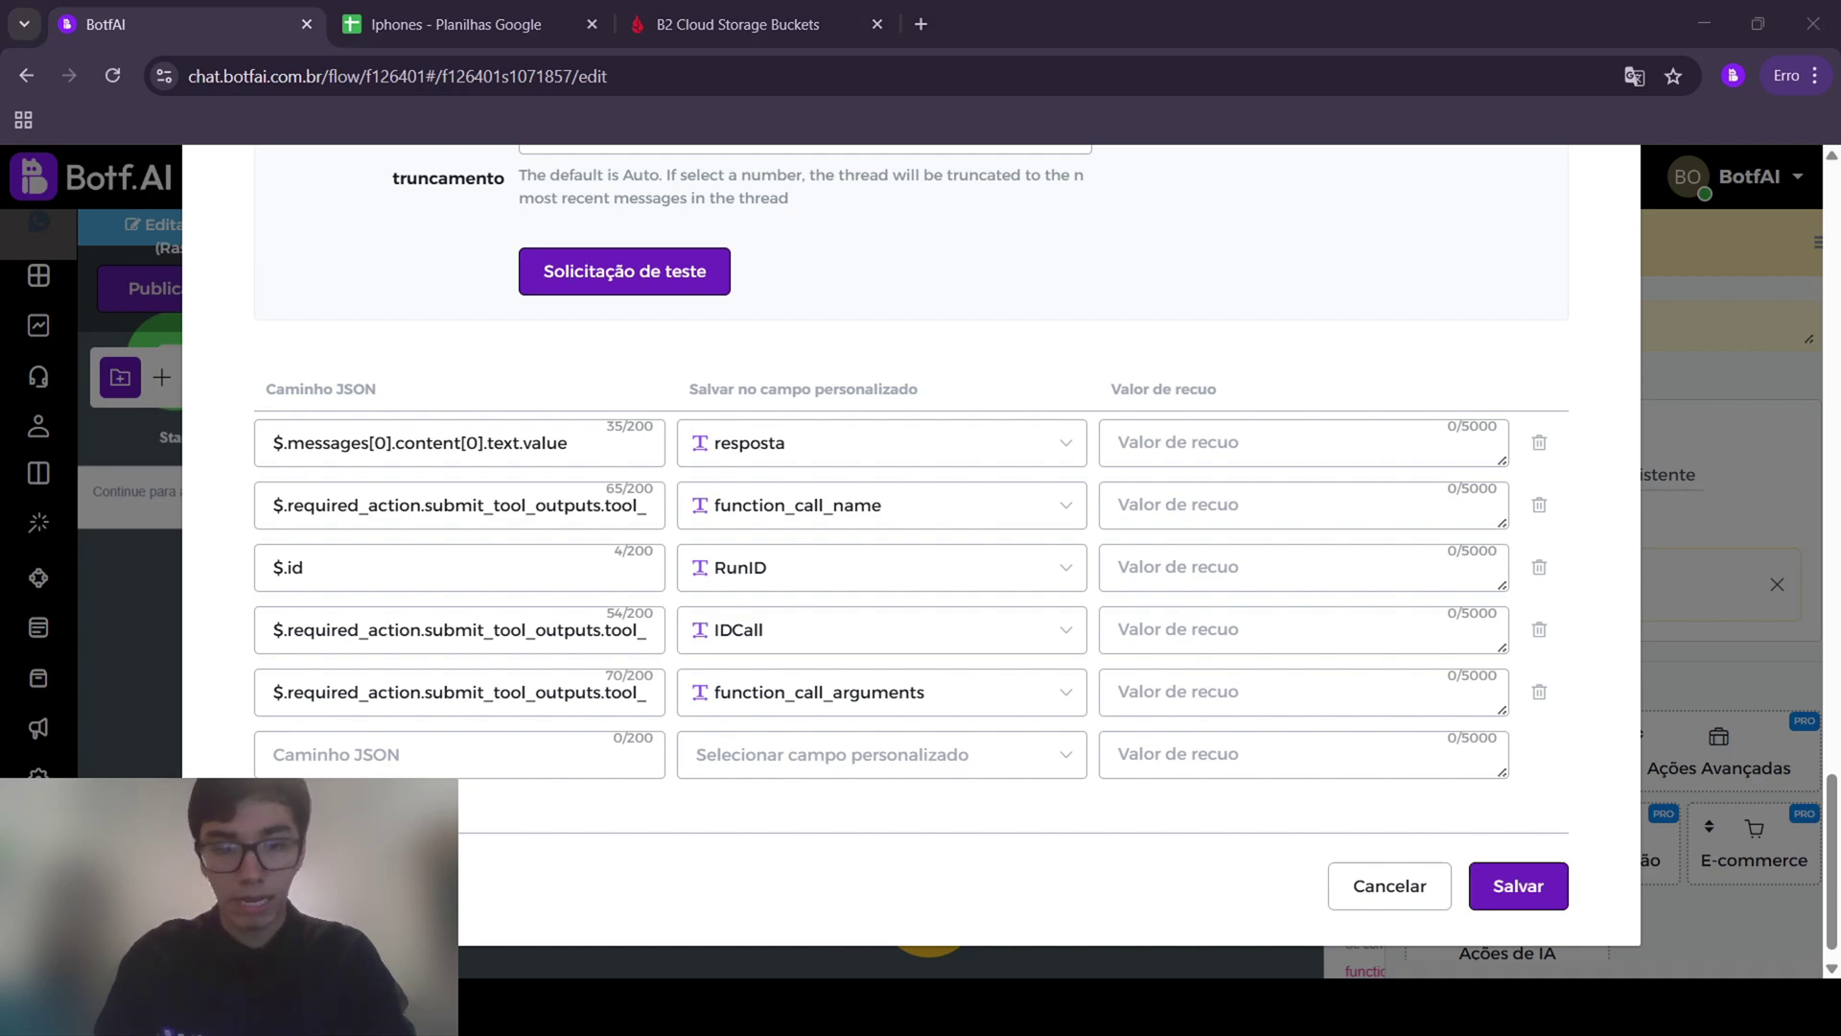
left_click(1400, 886)
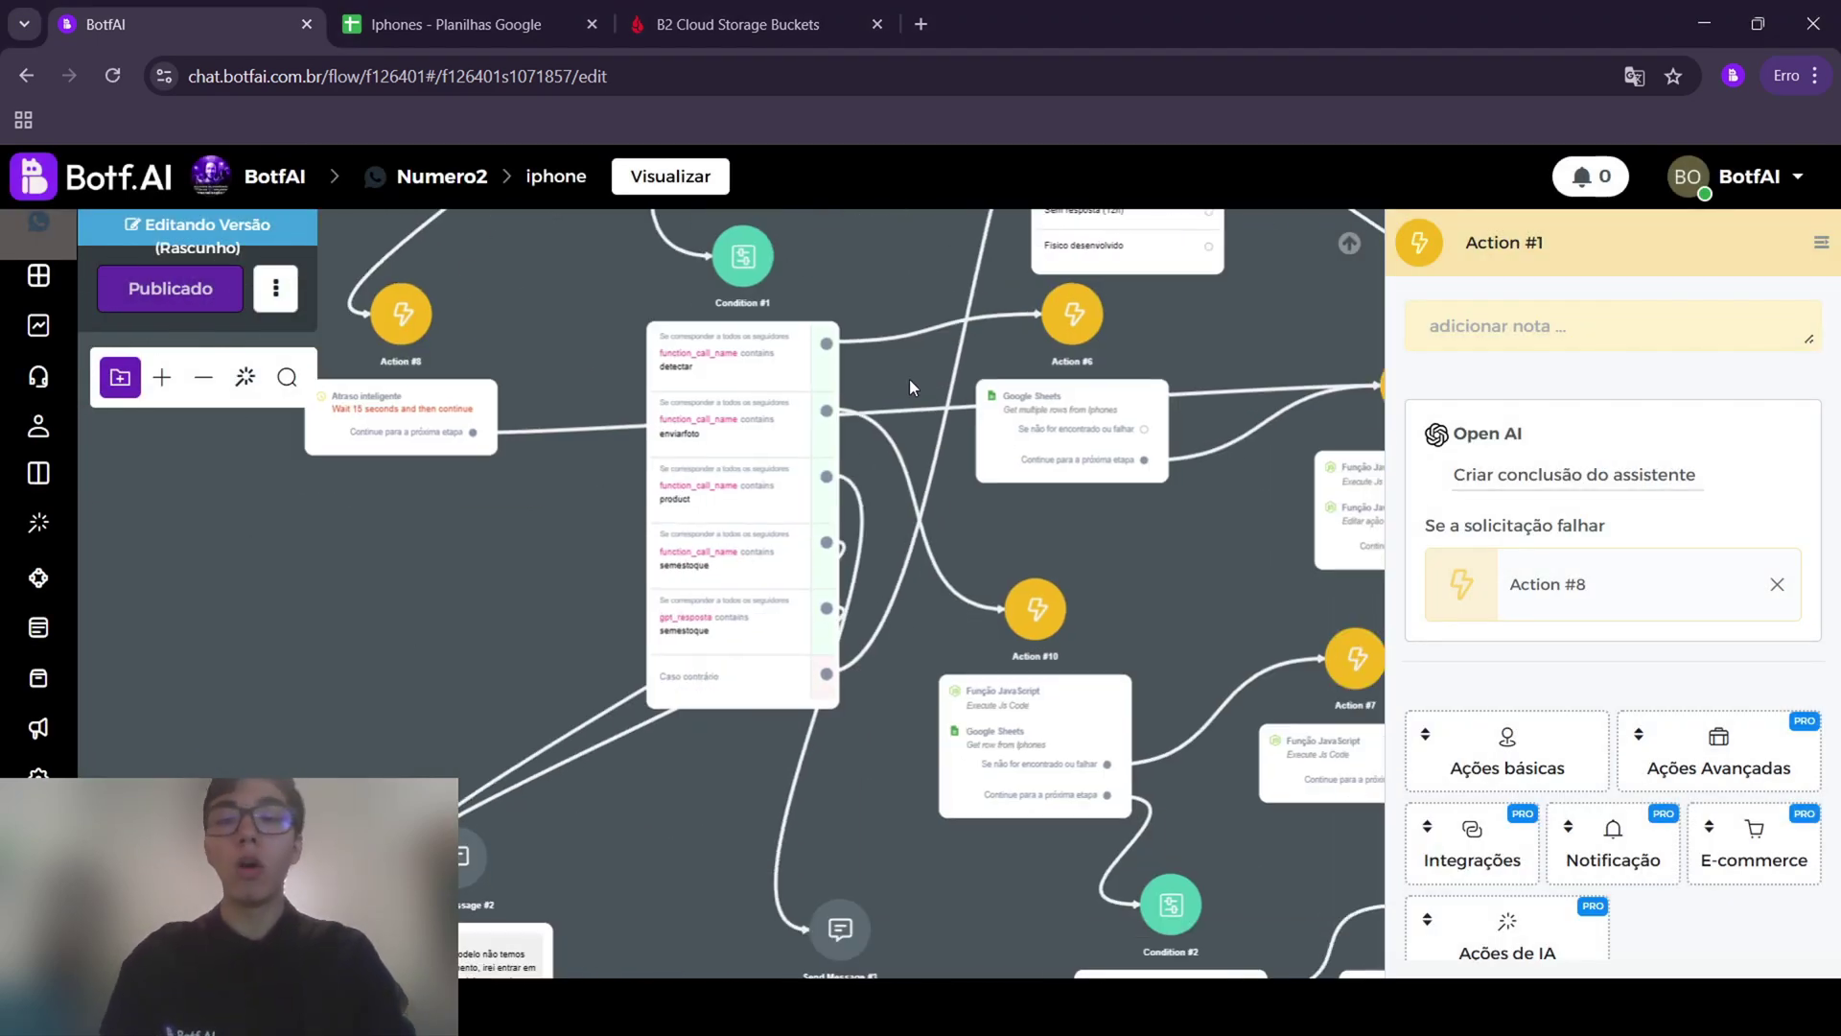
Examine the function_call_name and gpt_resposta branches of Condition #1 and the actions they lead to
scroll(909, 378, "up", 5)
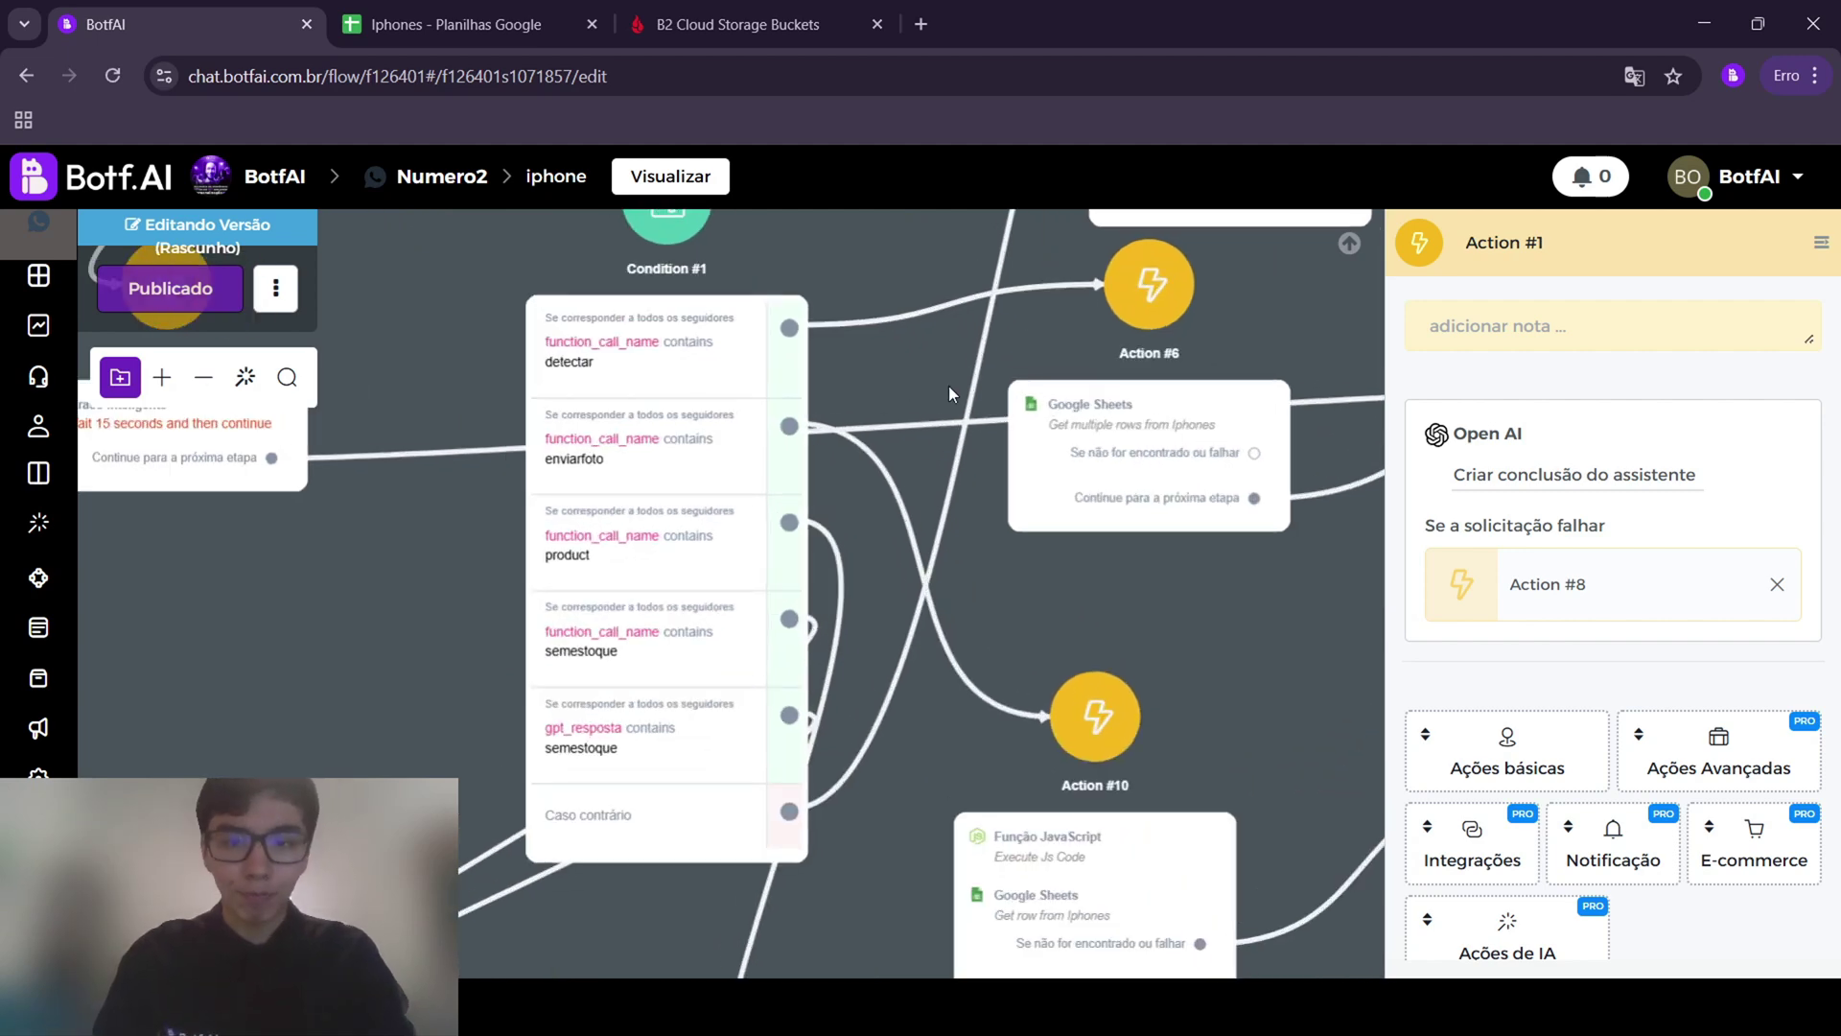
scroll(495, 384, "down", 2)
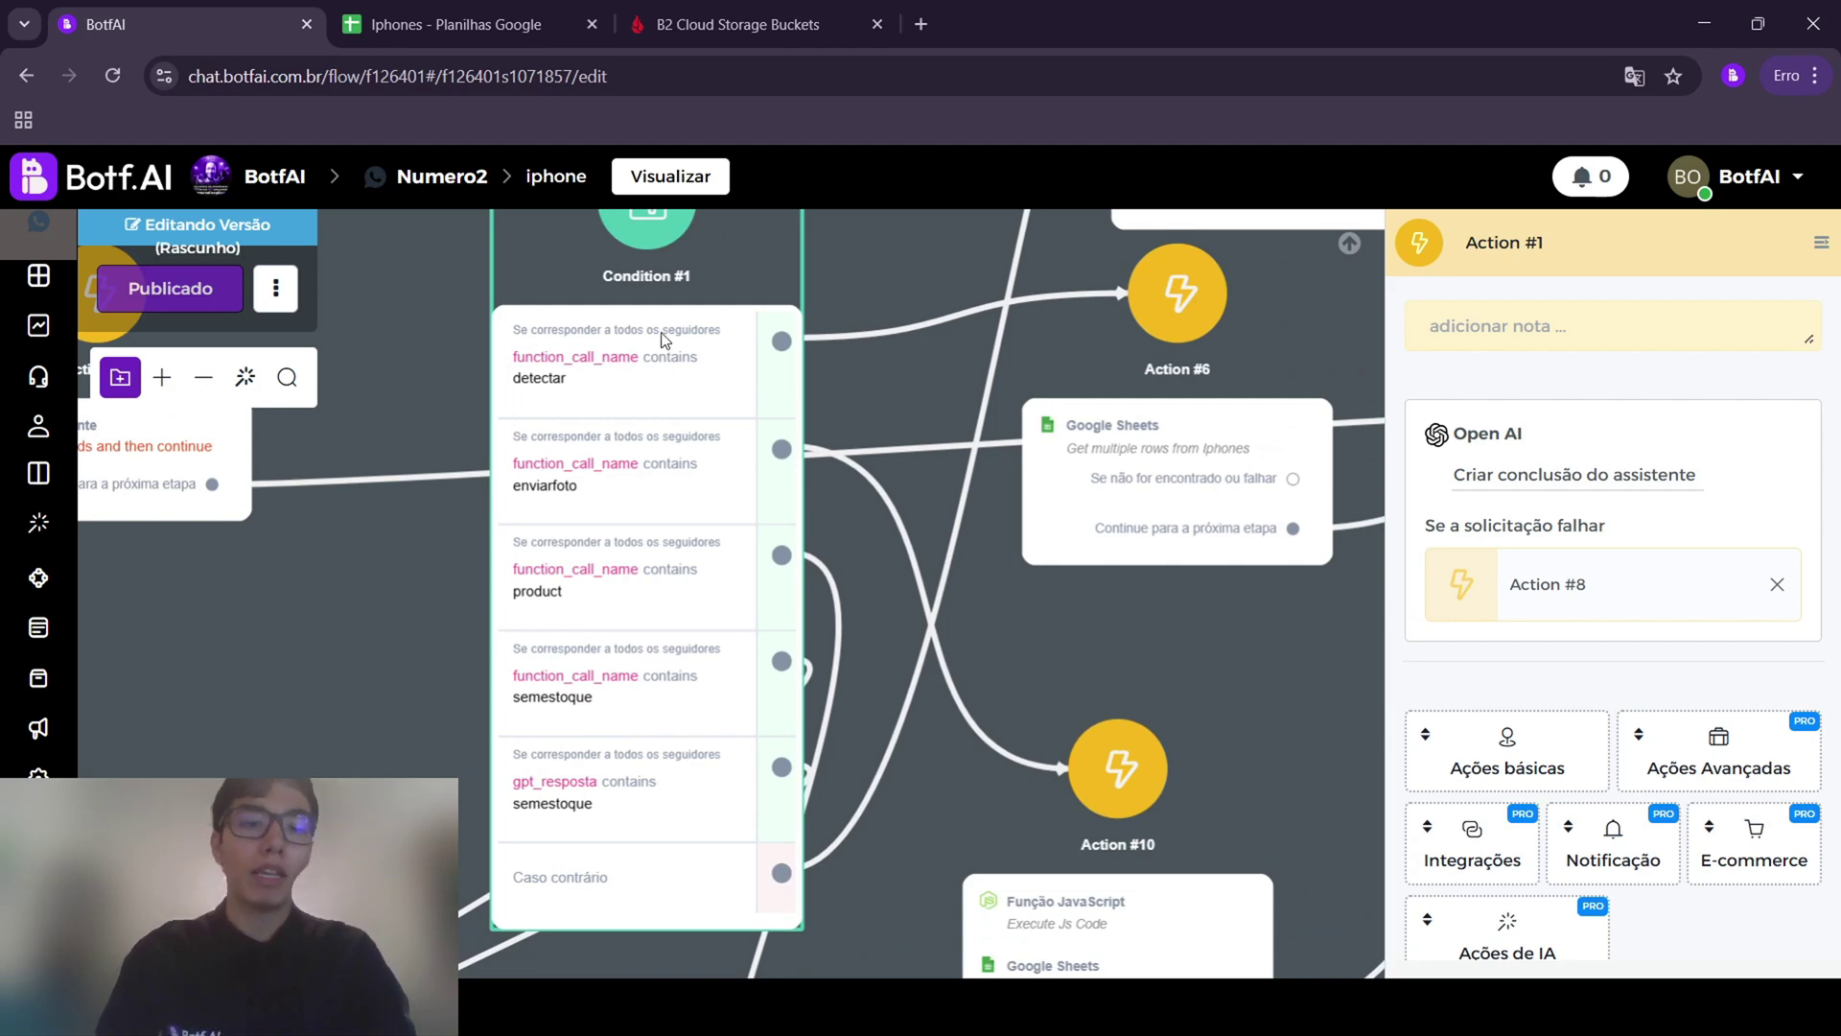
left_click(440, 391)
scroll(714, 350, "down", 1)
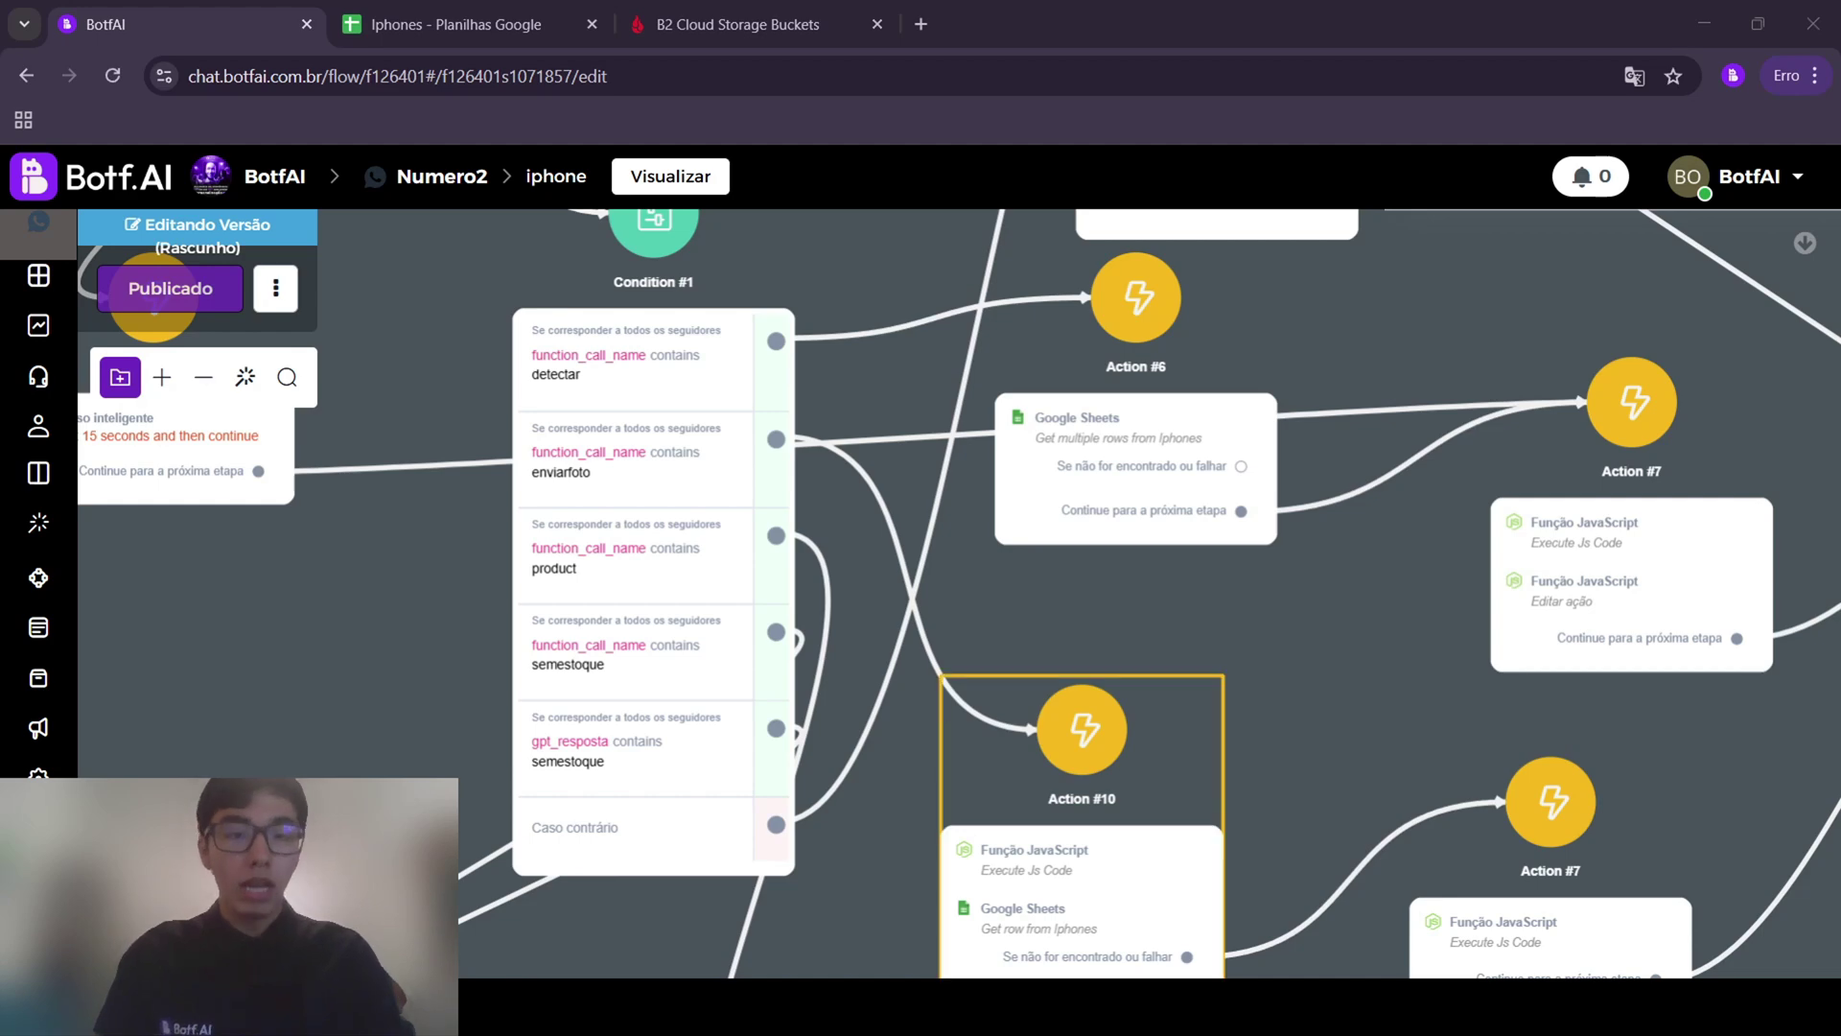
Switch to the Iphones spreadsheet in Google Sheets and review its header columns from ID to VALOR
left_click(423, 18)
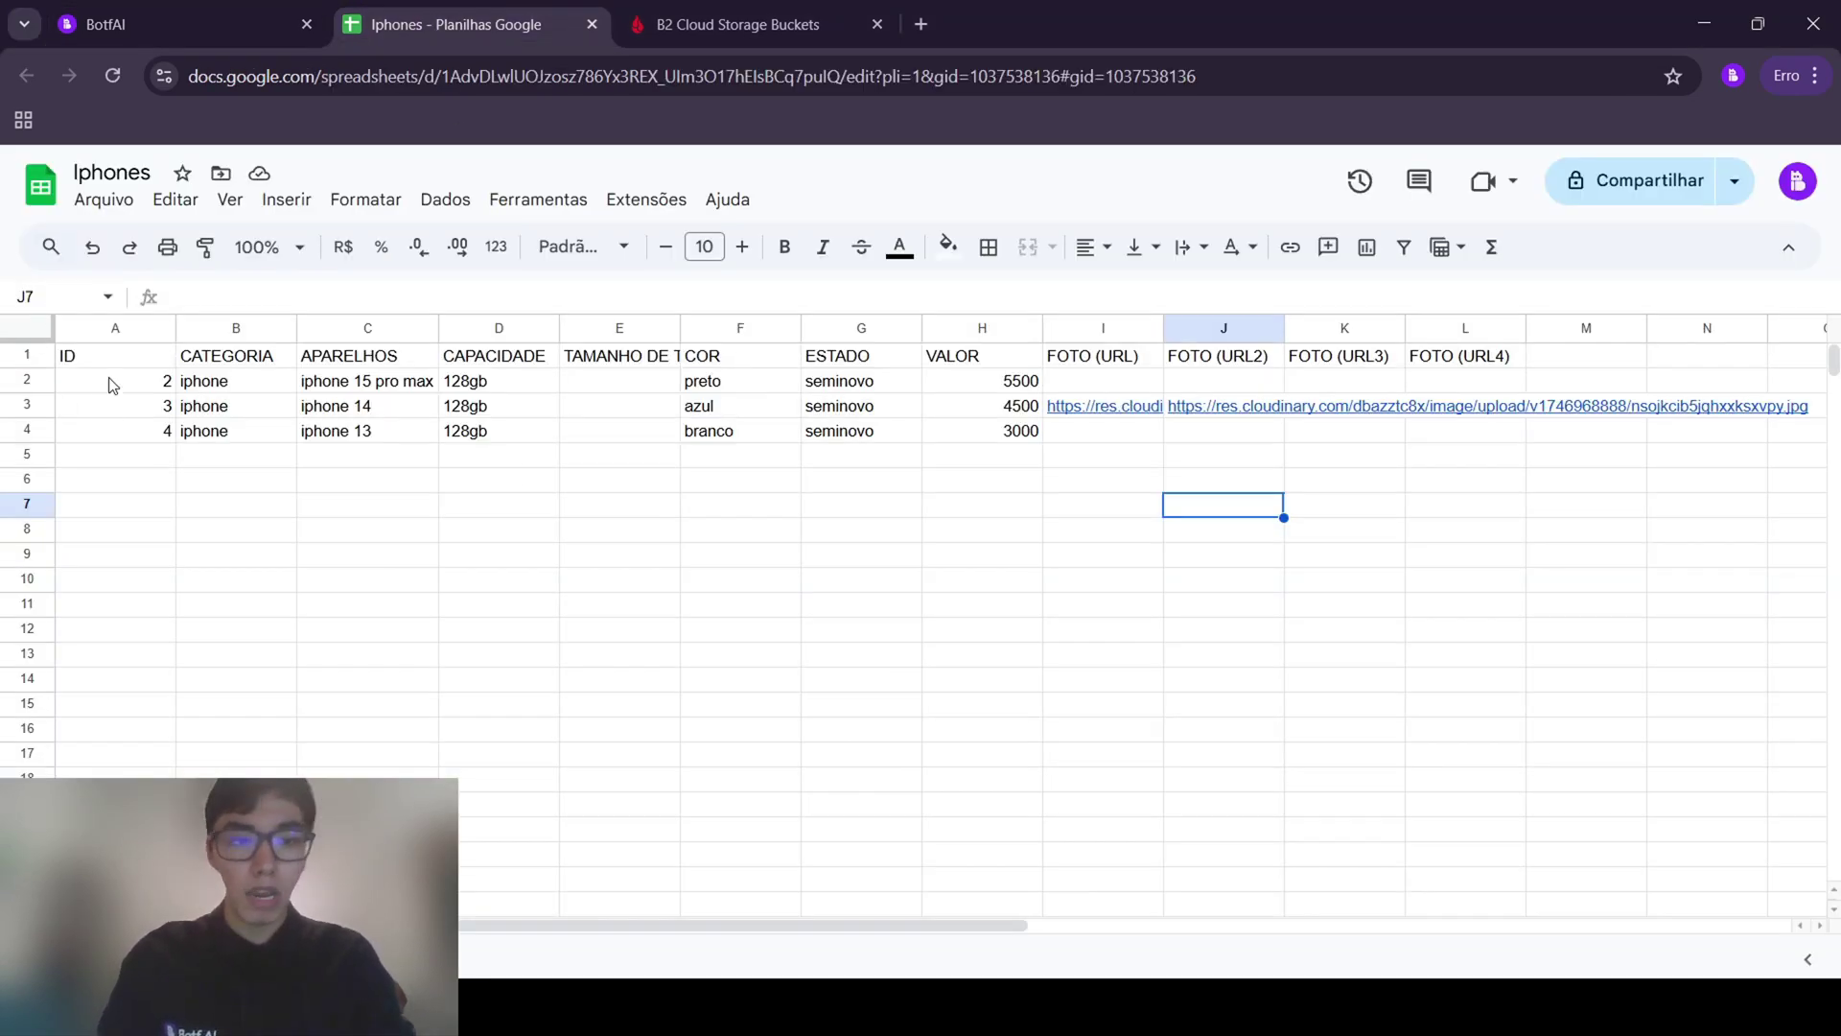
left_click_drag(123, 358, 1043, 438)
left_click(82, 380)
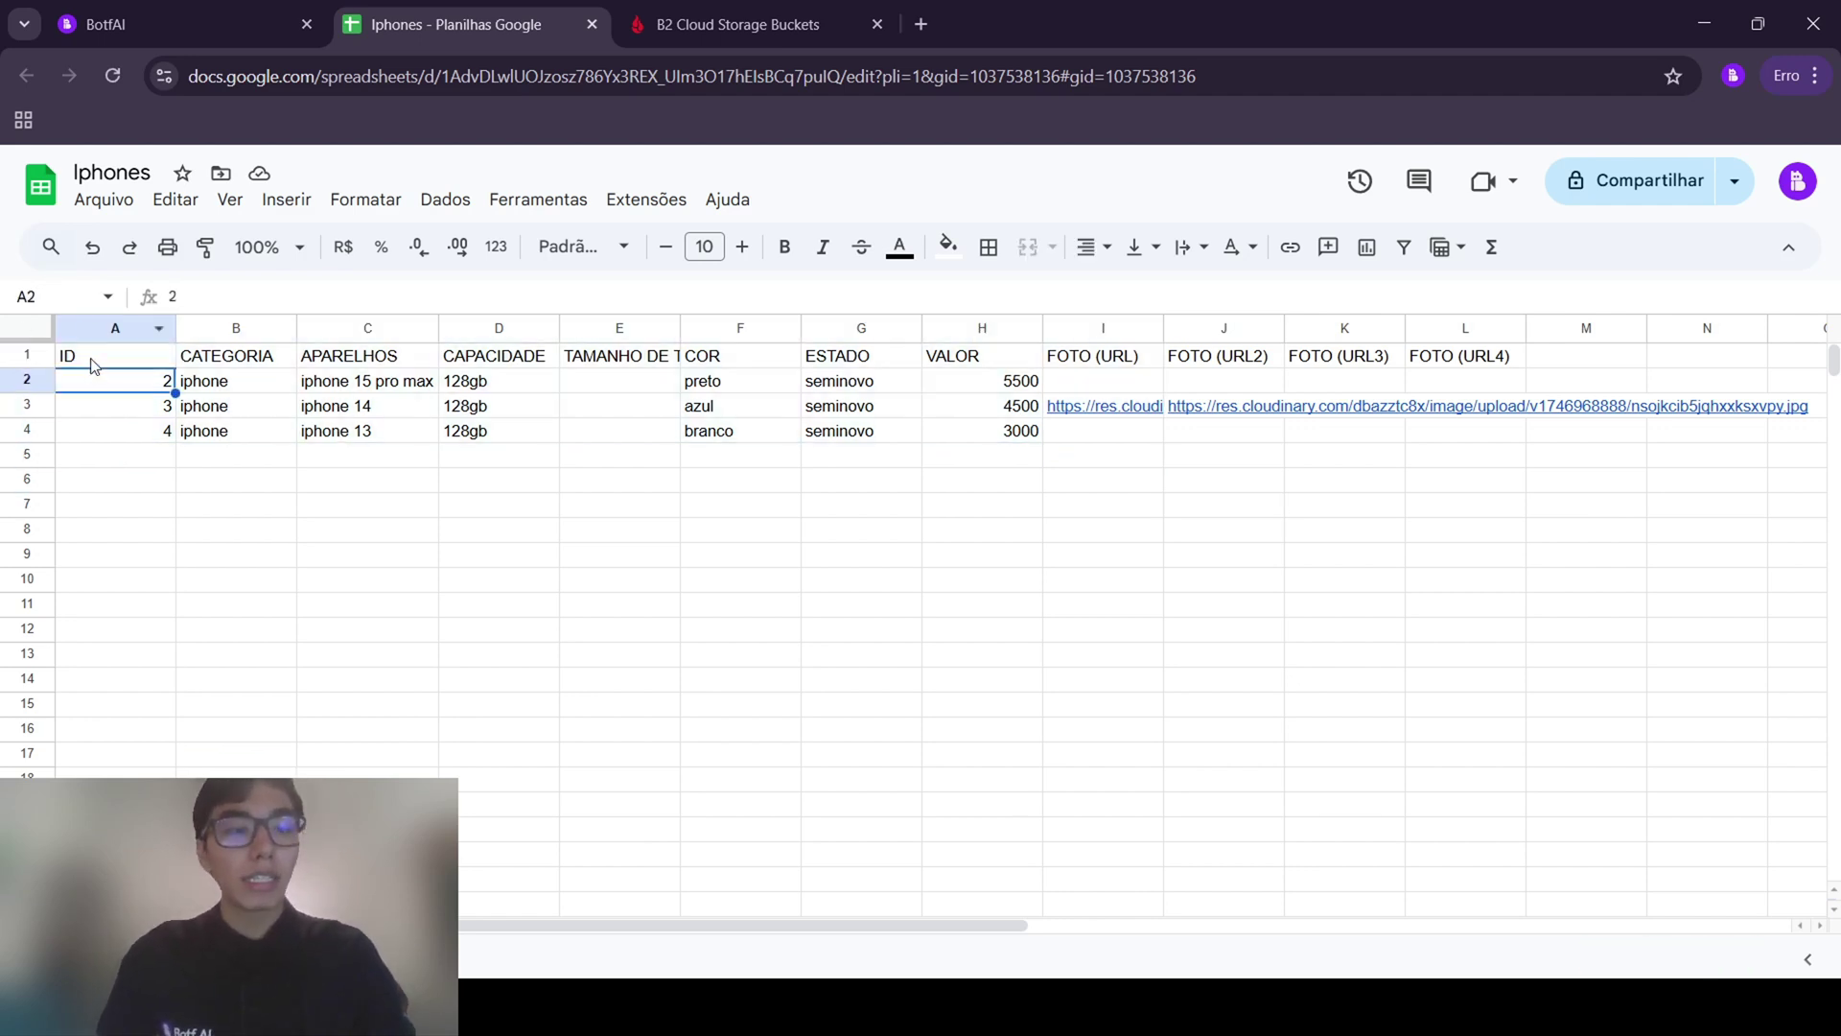
left_click(163, 360)
left_click(239, 362)
left_click(343, 363)
left_click(488, 369)
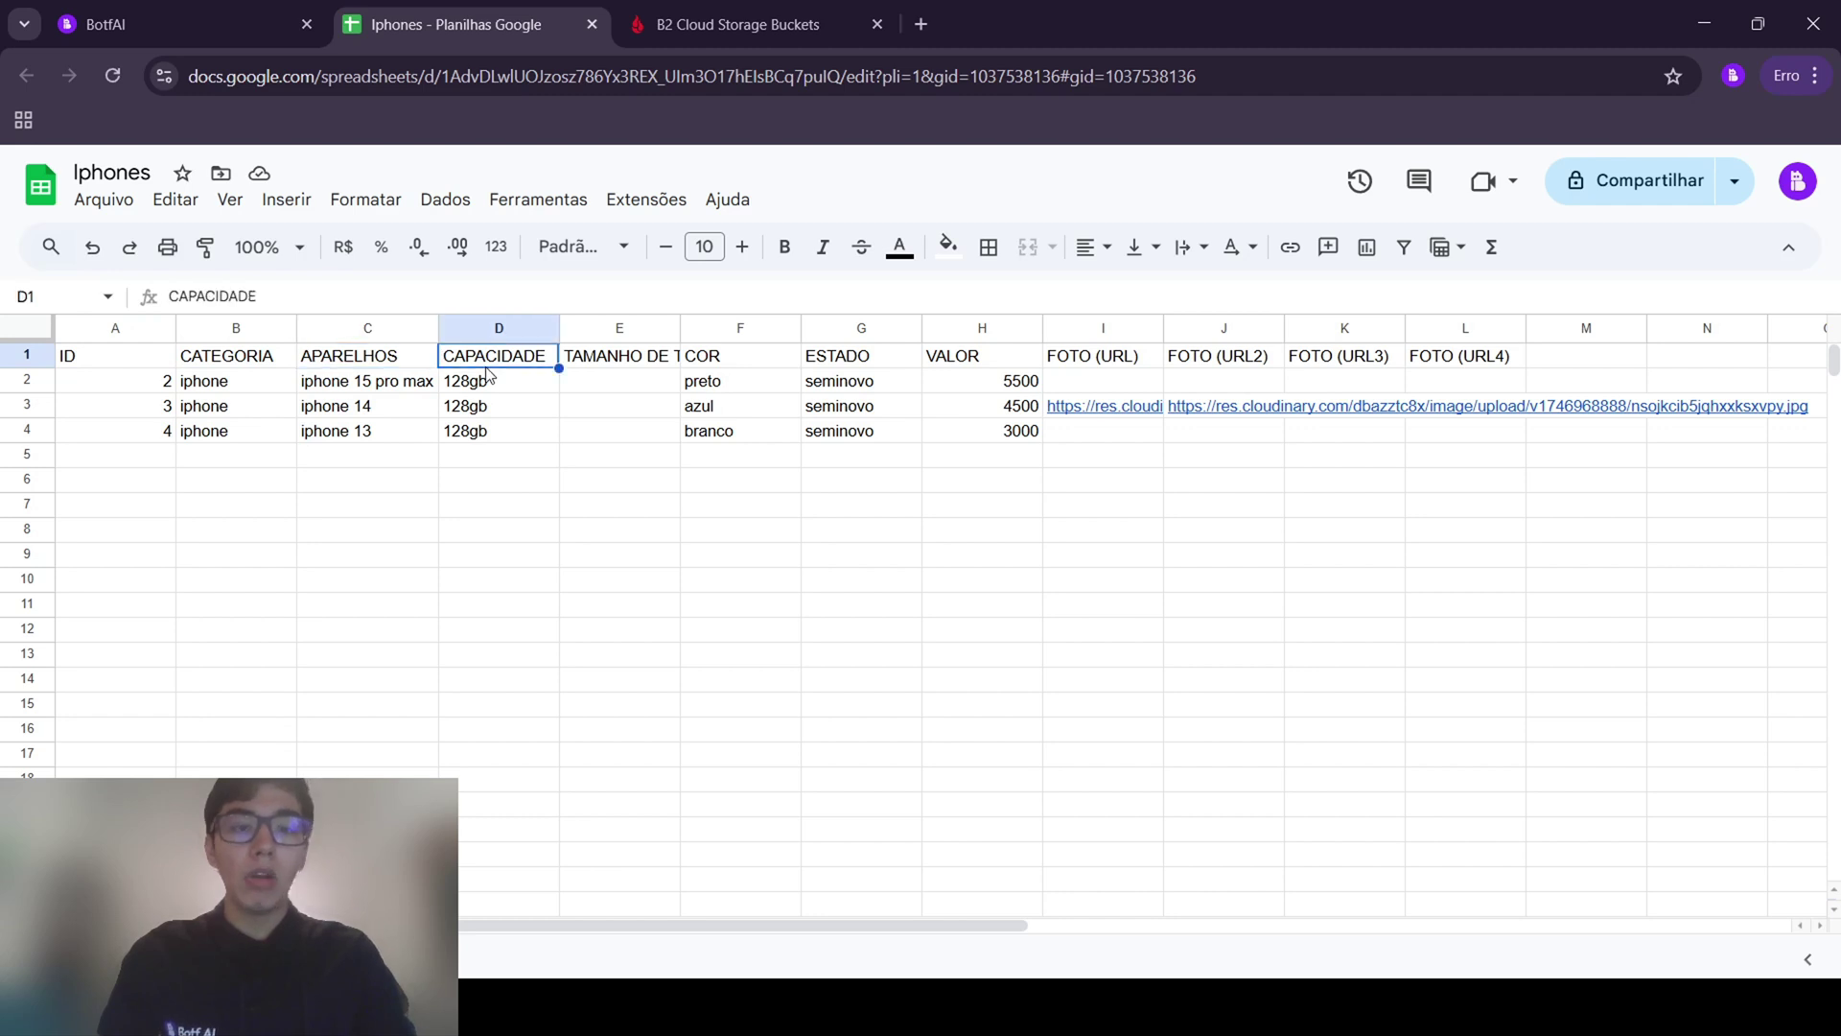
left_click(655, 366)
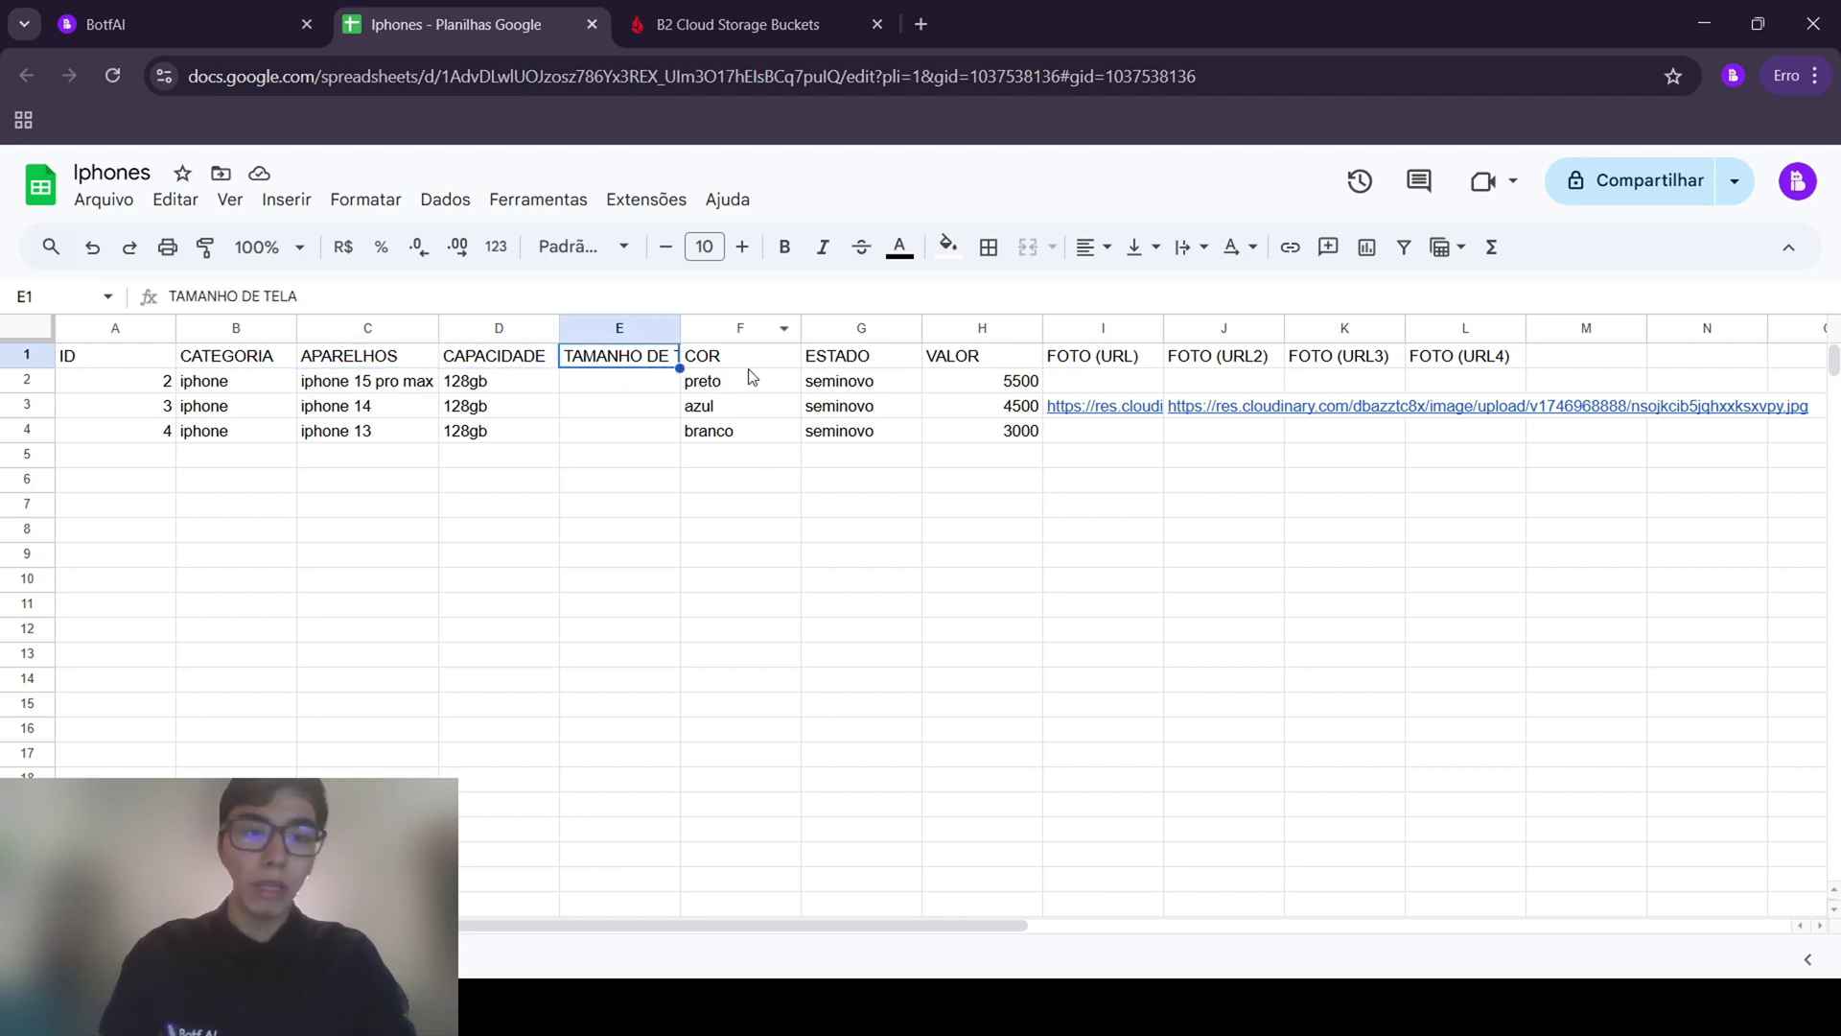
left_click(748, 375)
left_click(884, 372)
left_click(988, 365)
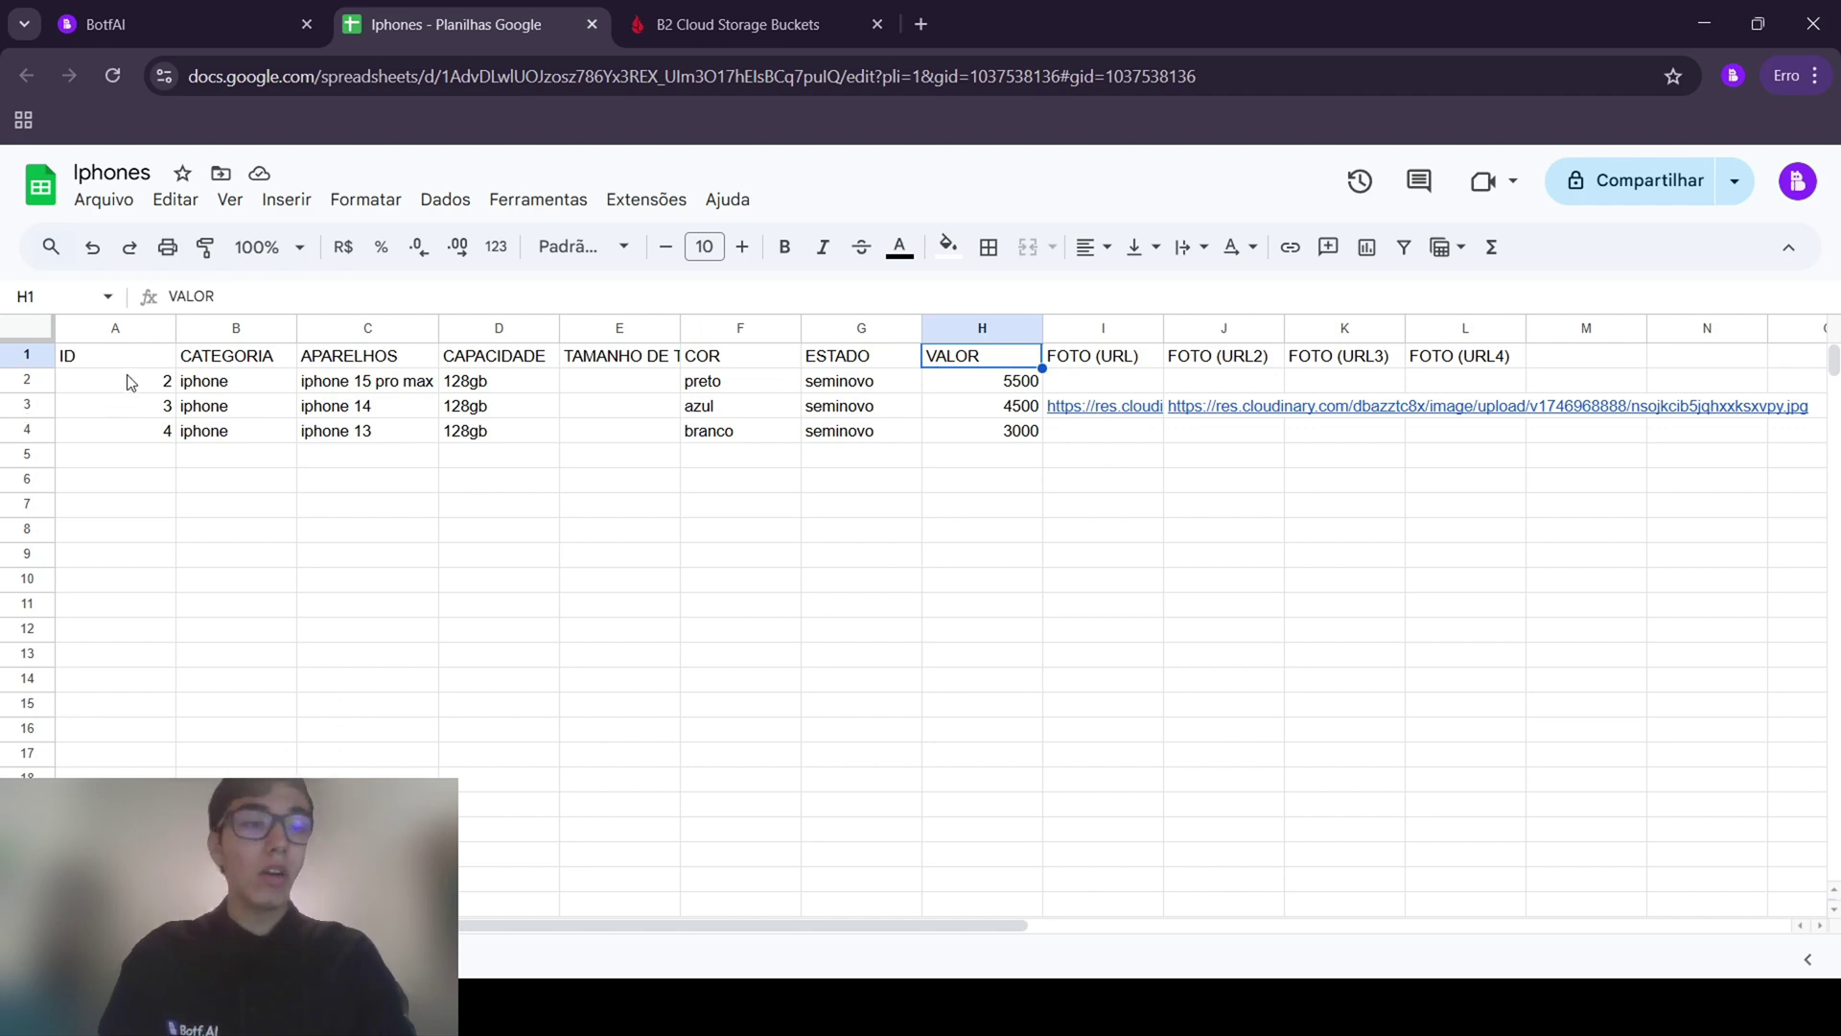
Extend the ID series in column A down to row 14, ending at 14
left_click_drag(127, 374, 134, 443)
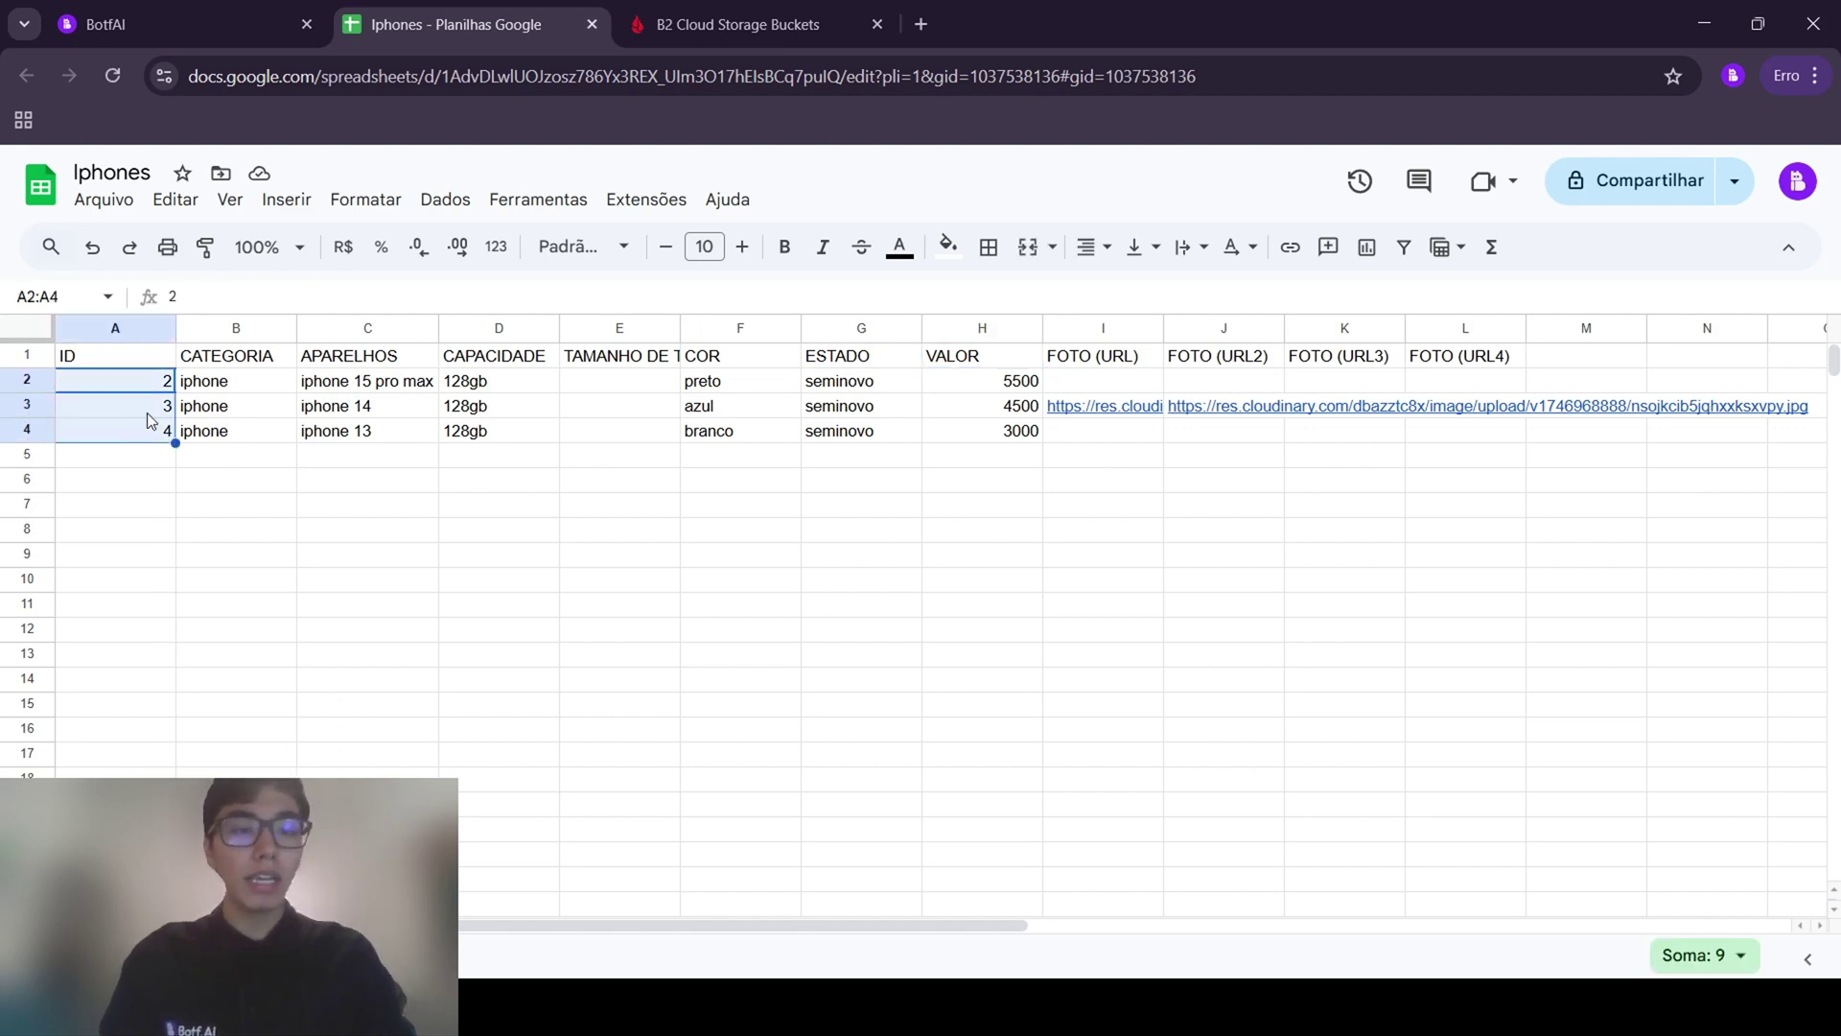
left_click_drag(84, 658, 95, 679)
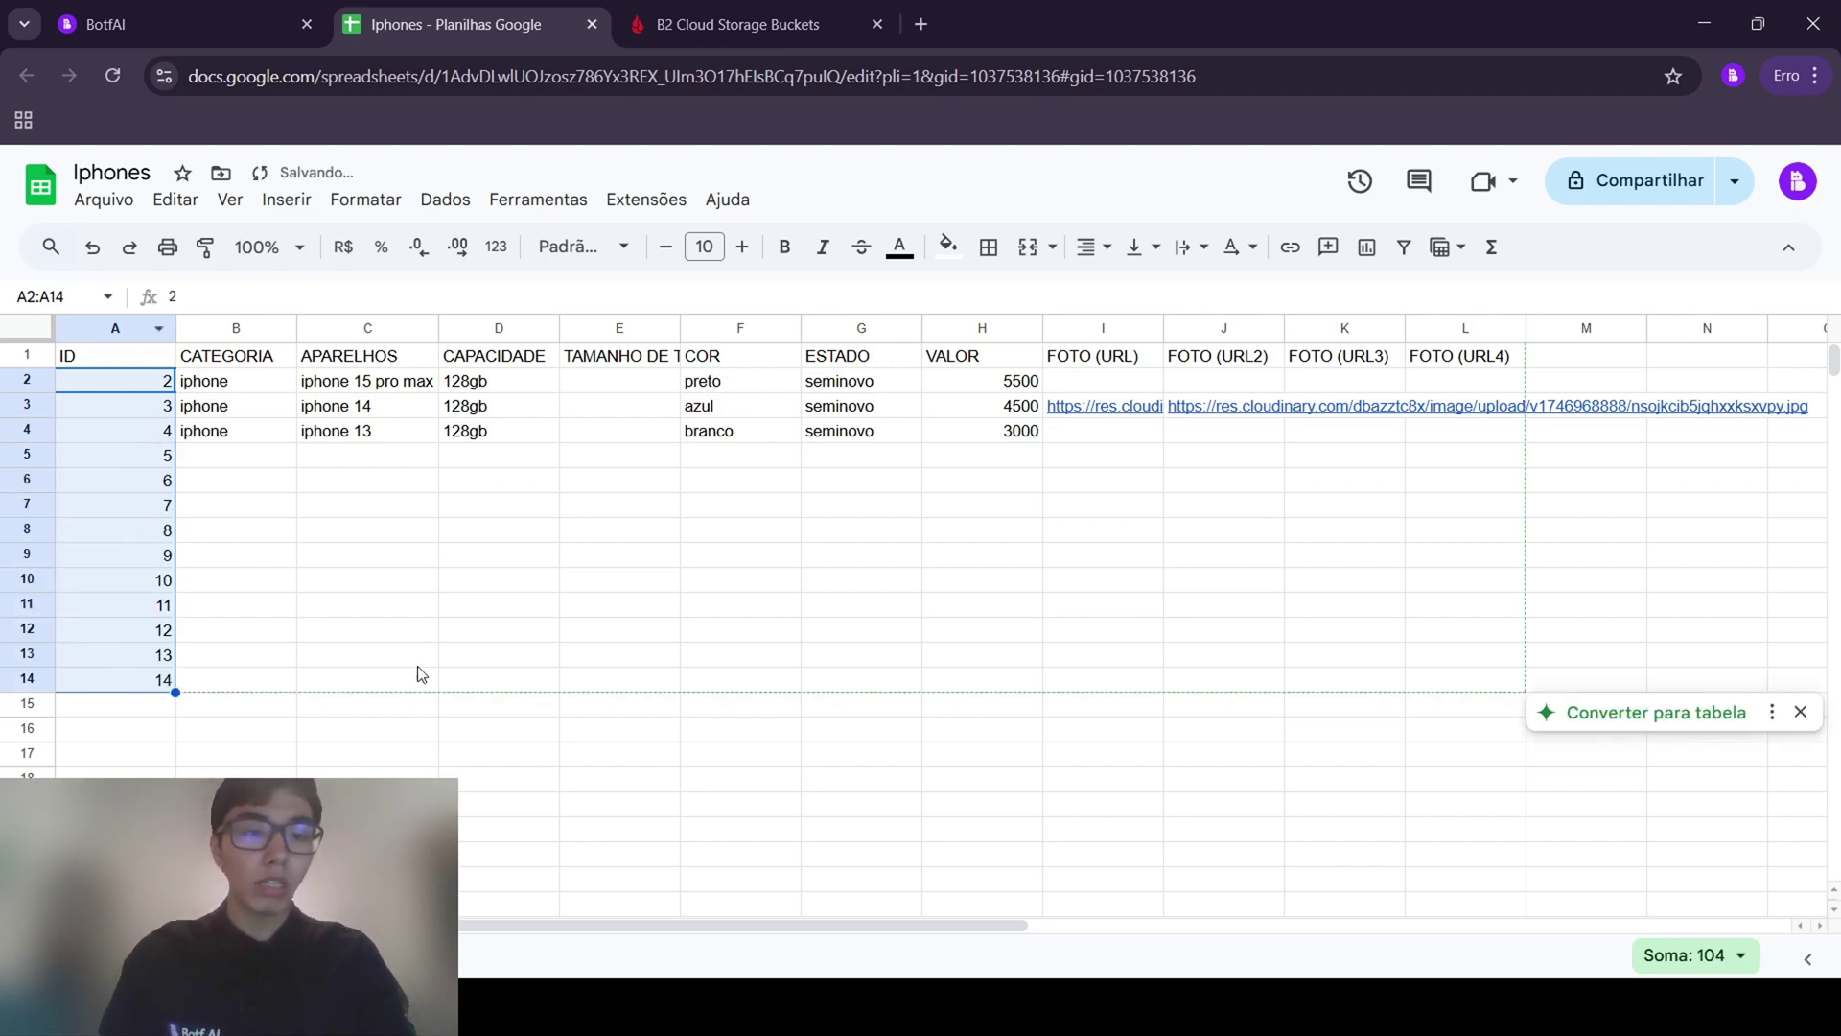
left_click(247, 564)
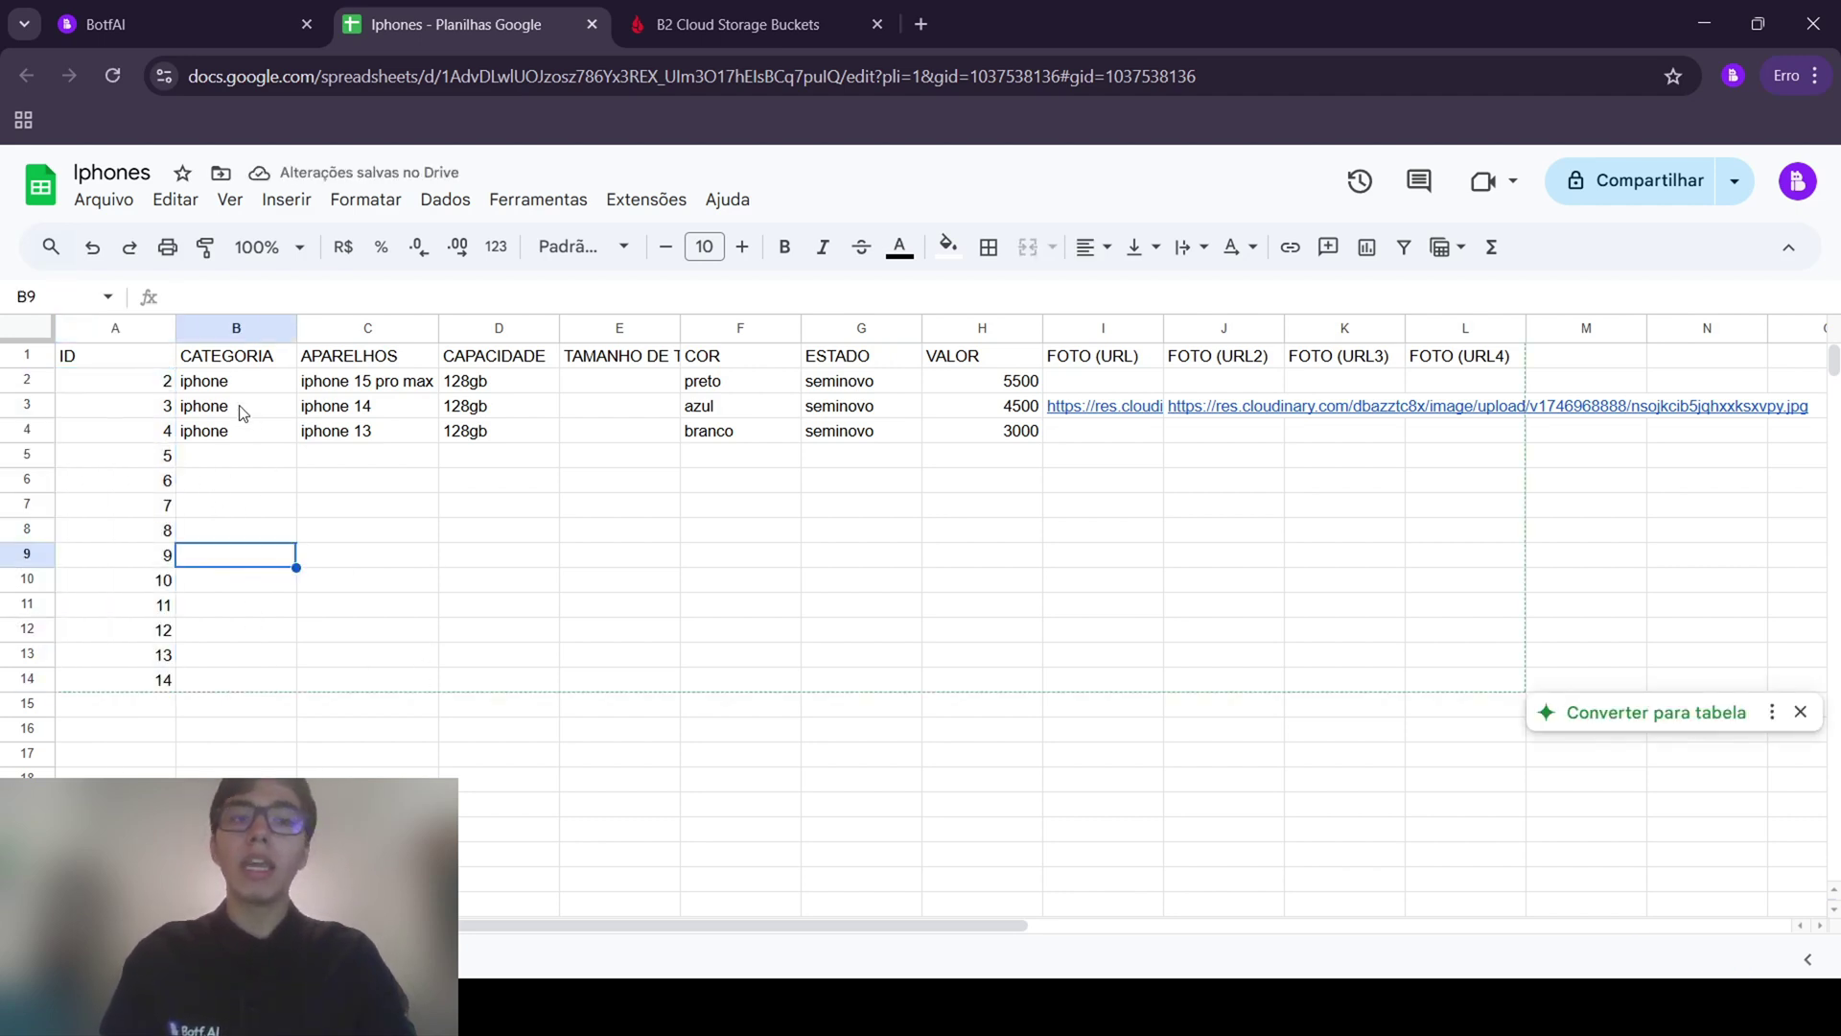
Review the iphone 15 pro max entry from ID to VALOR and the numbering in the ID column
left_click_drag(168, 381, 954, 376)
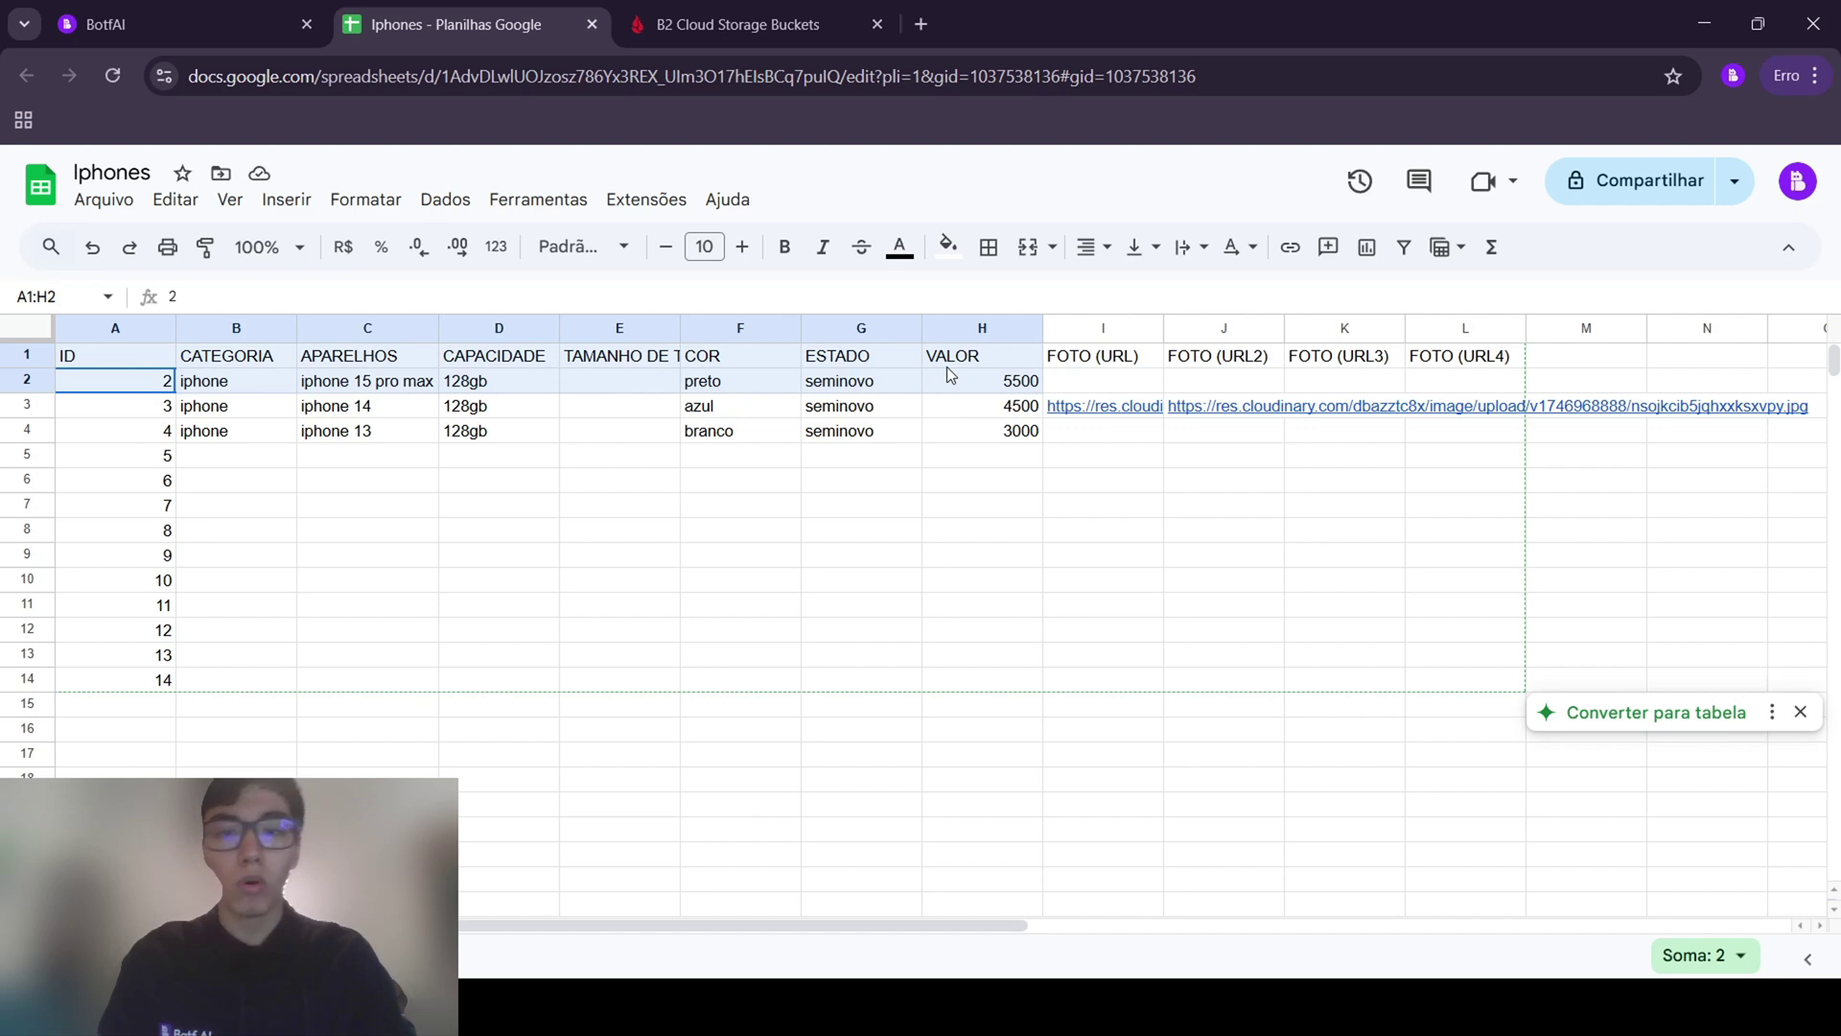
left_click(810, 528)
left_click_drag(108, 368, 115, 679)
left_click(325, 534)
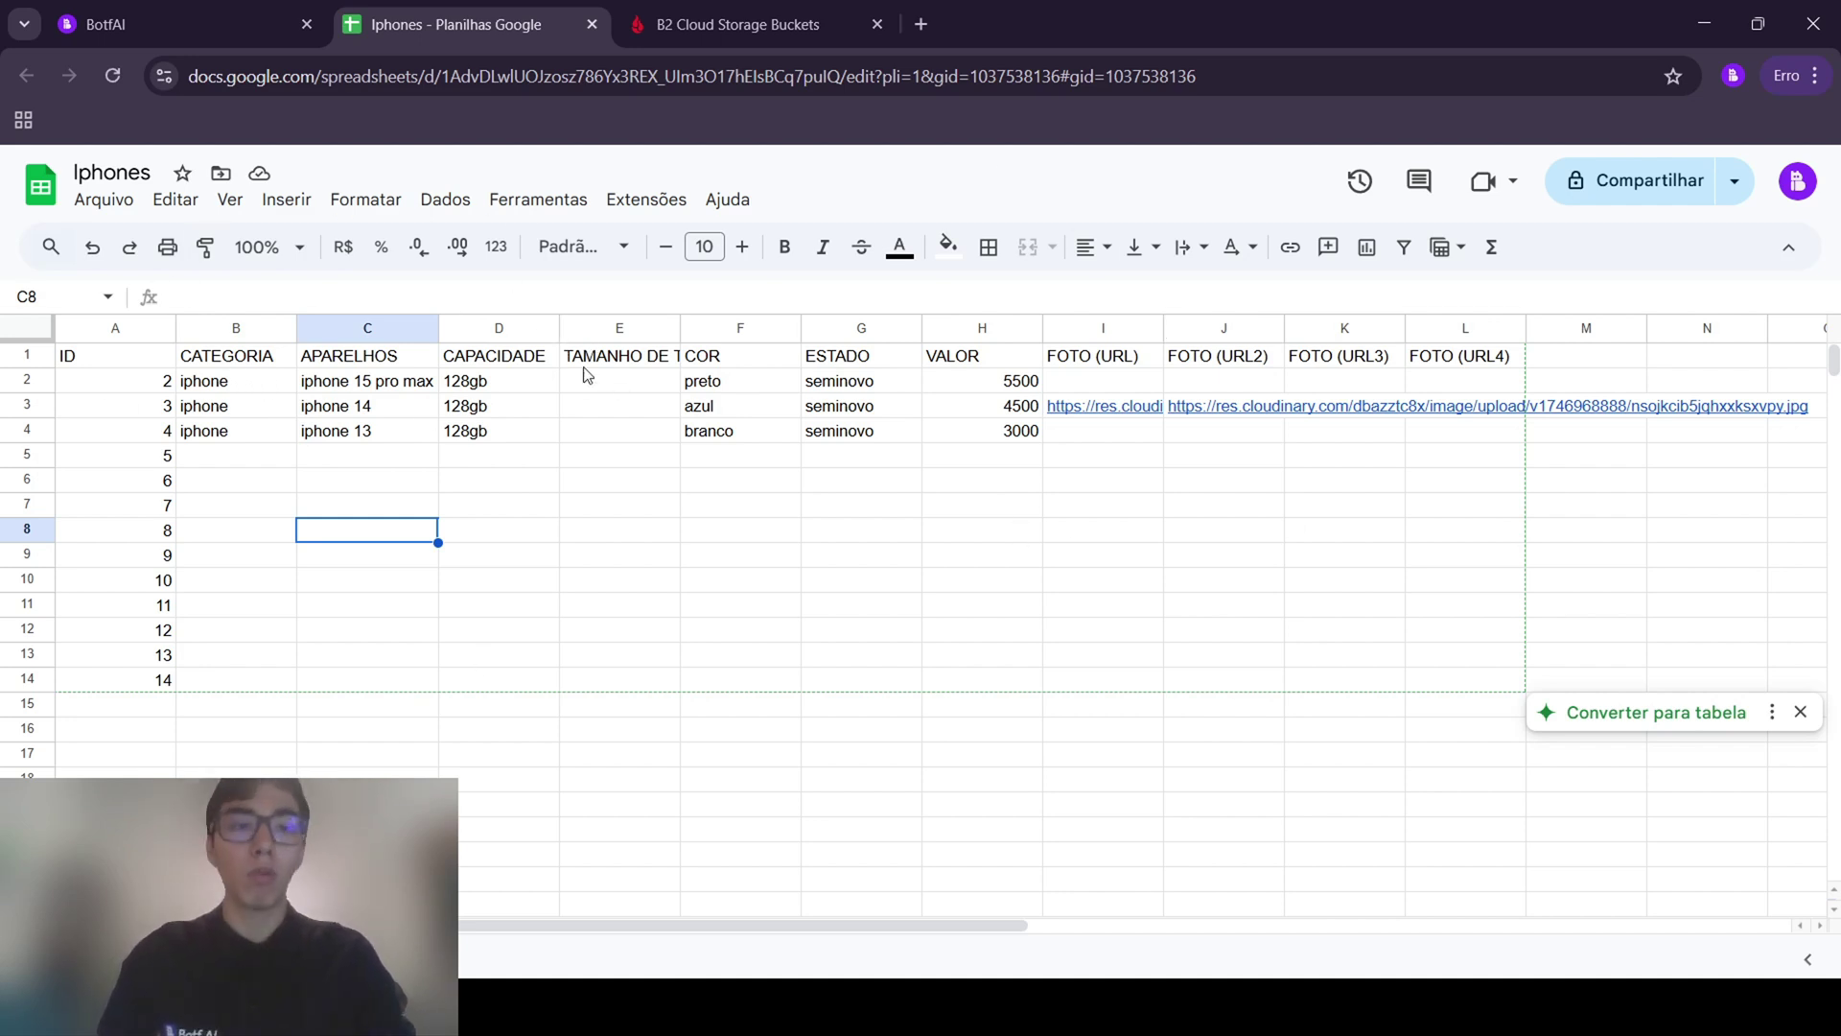
Return to the BotfAI flow and examine Action #6's Google Sheets settings, including its return columns and the destination field for matched rows
left_click(191, 24)
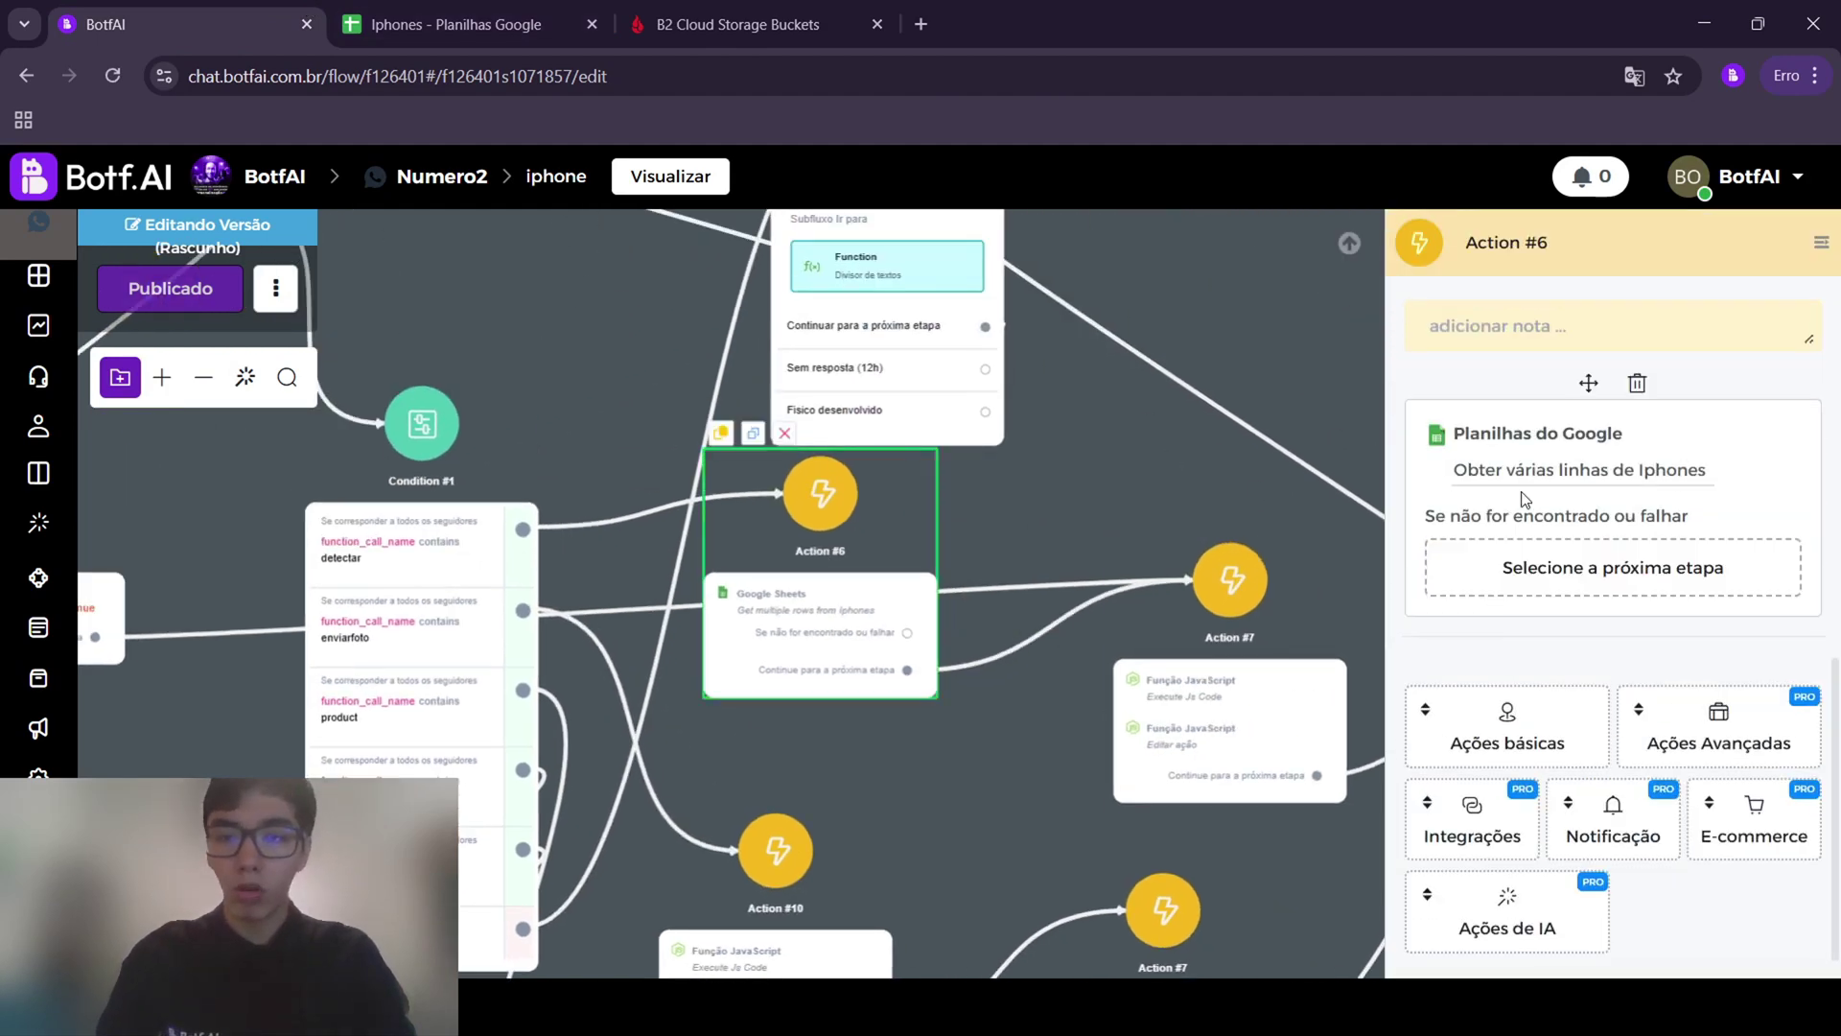
left_click(1530, 480)
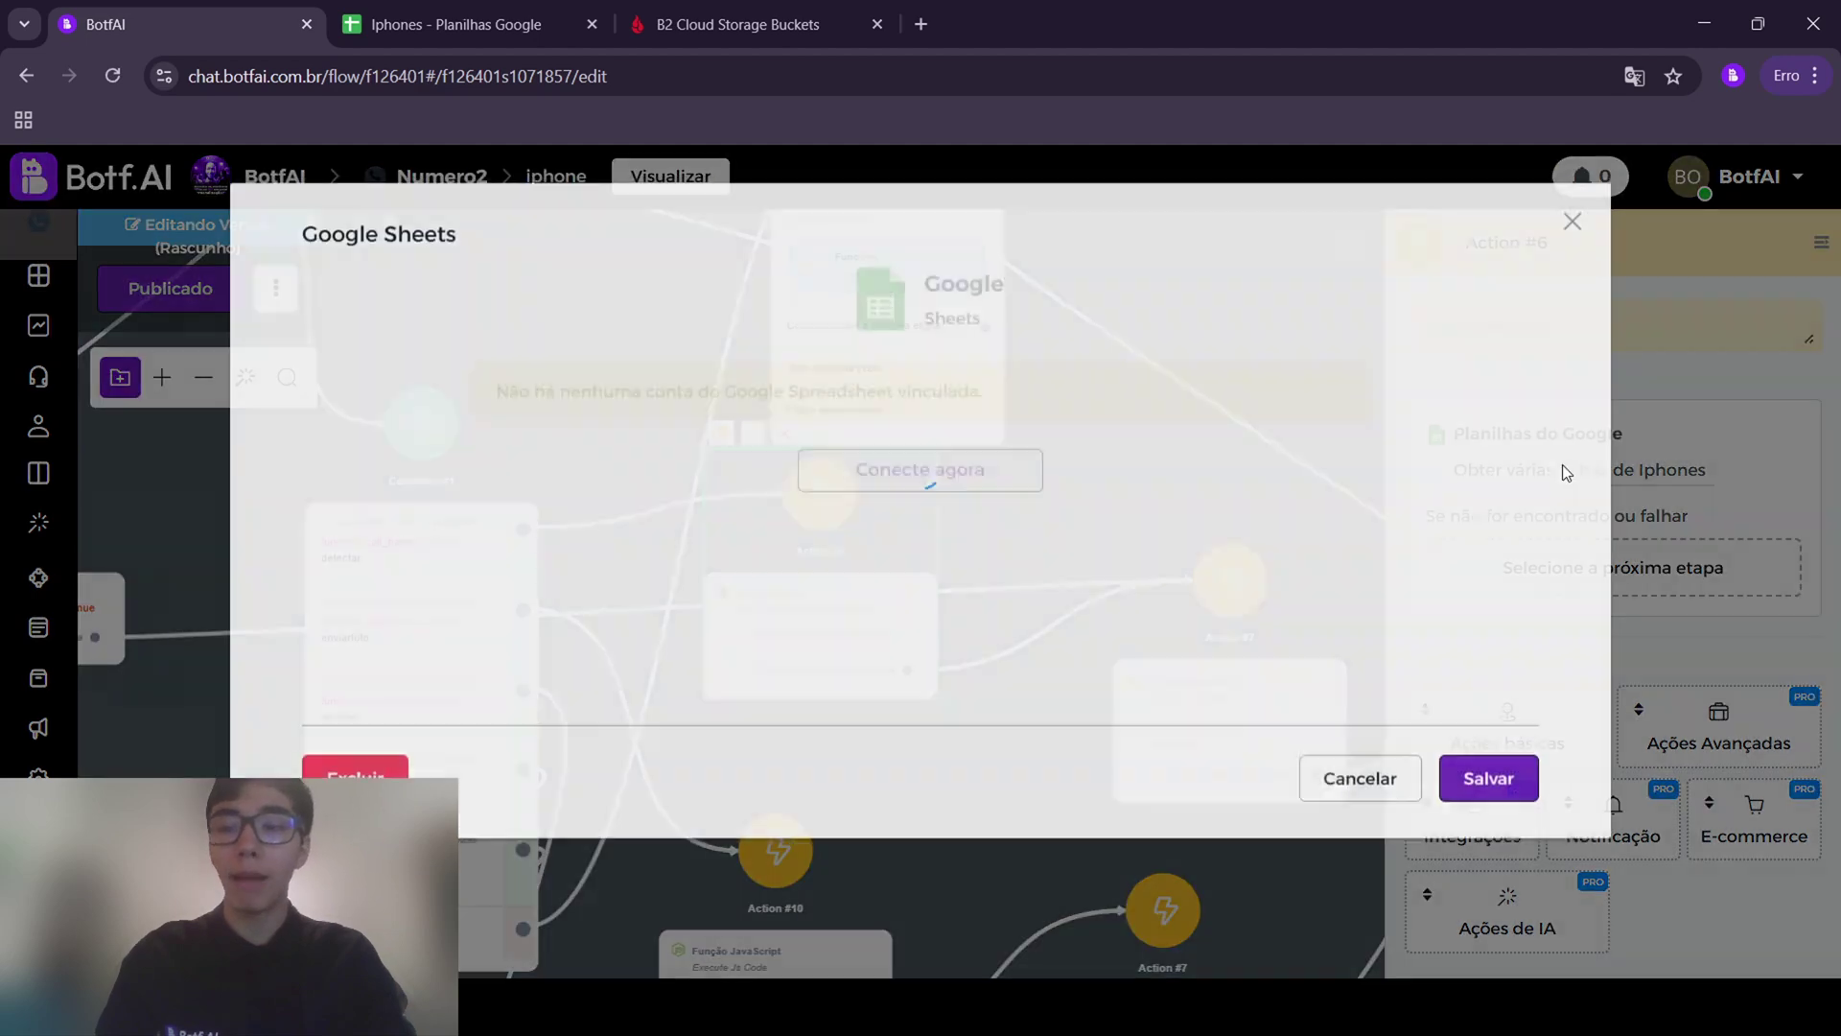
left_click(470, 24)
left_click(106, 24)
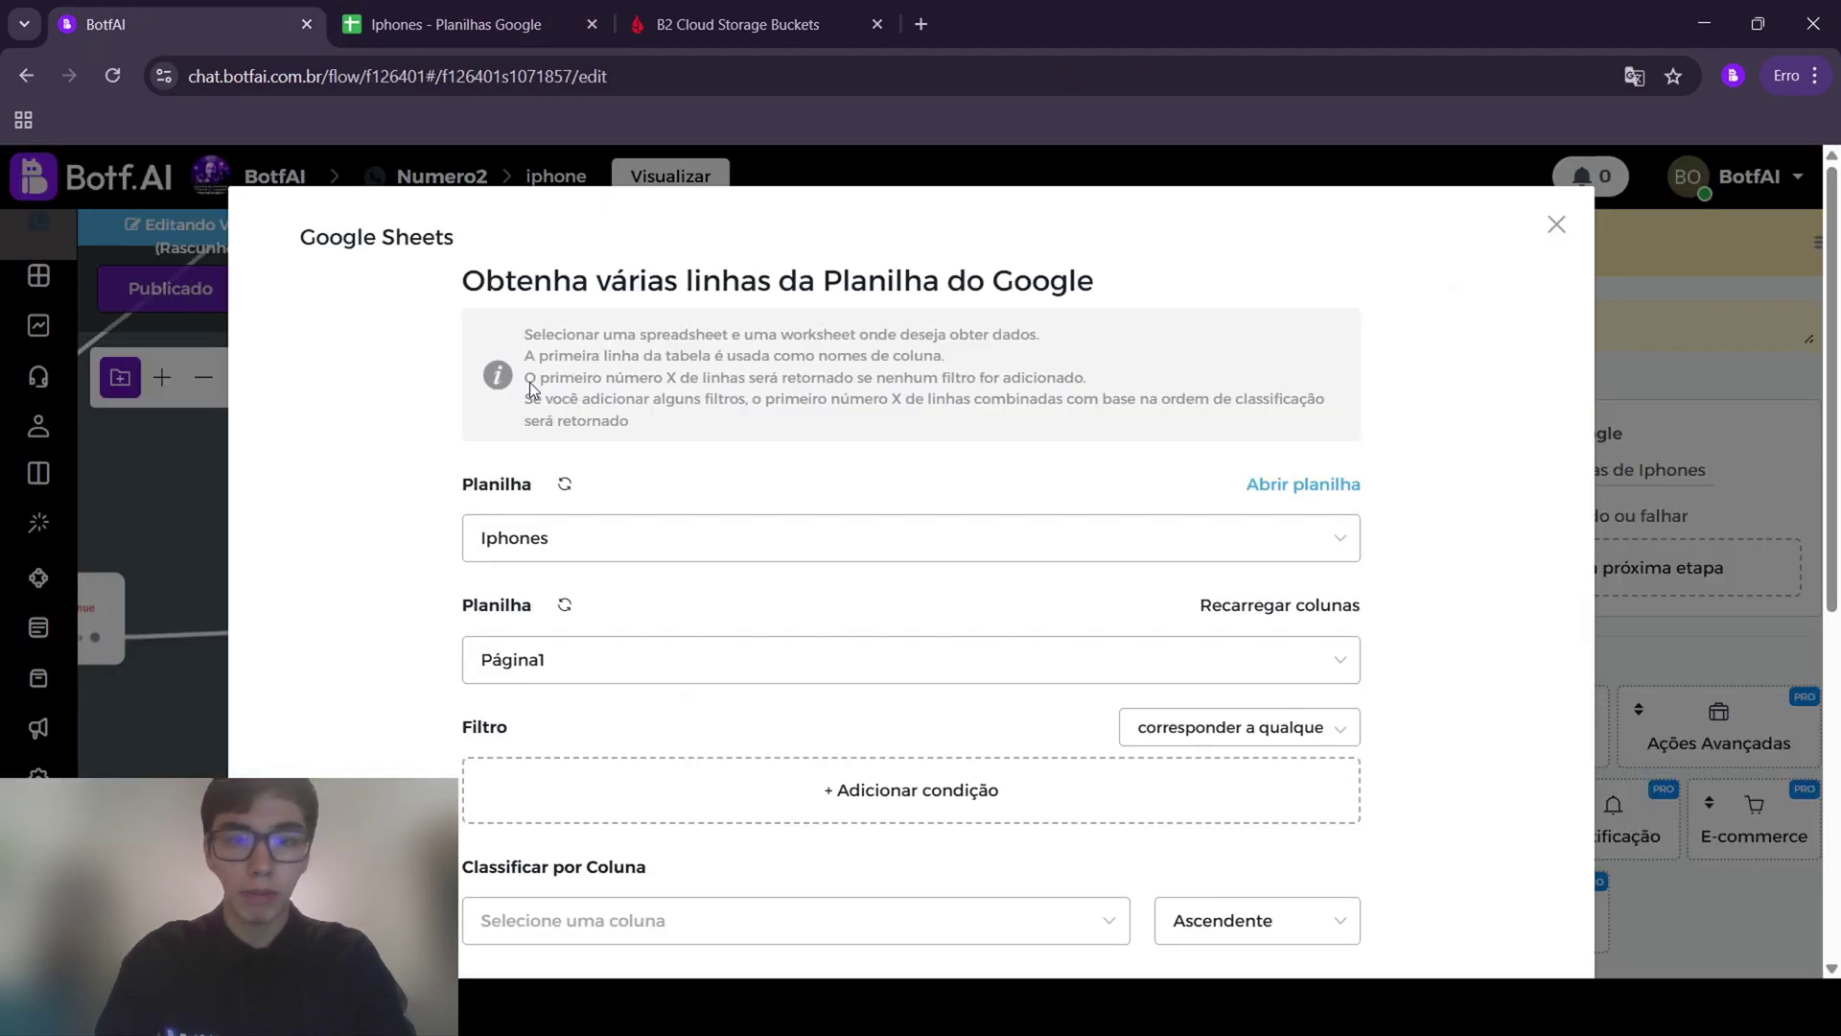
scroll(661, 489, "down", 6)
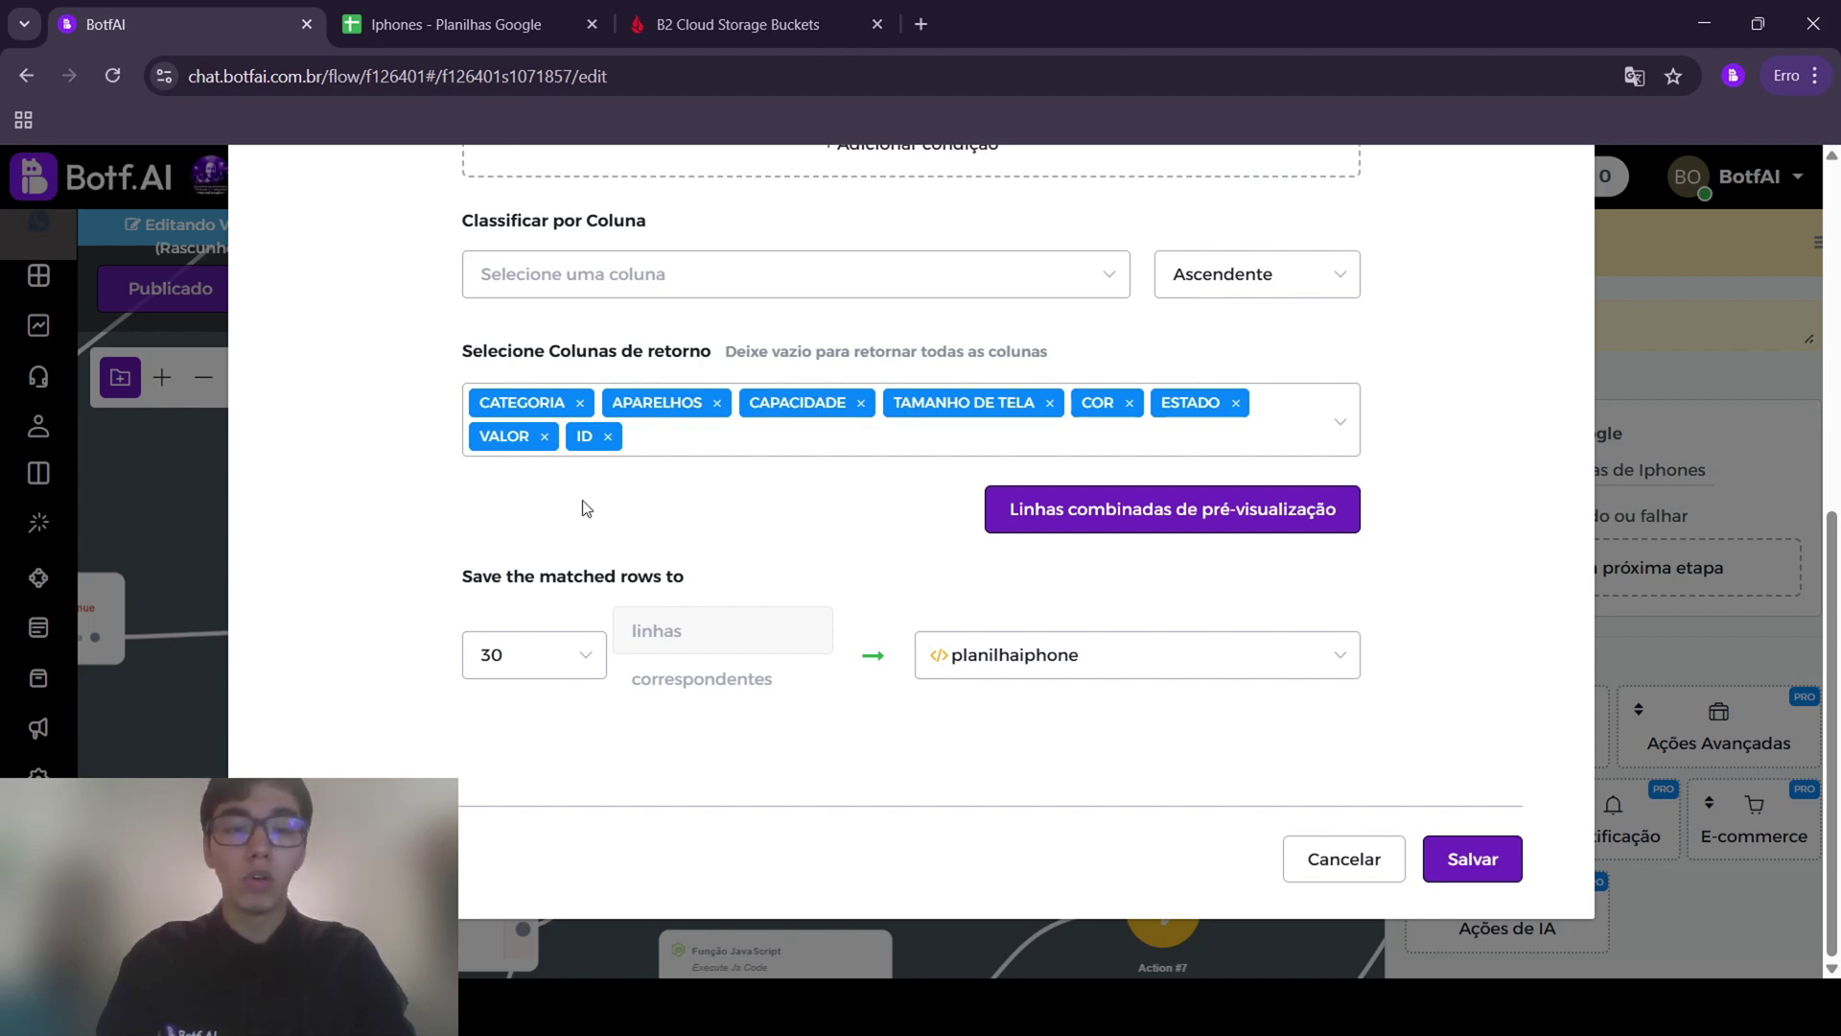
Compare the action's return columns with the Iphones spreadsheet, checking the ID column and the empty header cell M1
left_click(451, 23)
left_click_drag(153, 357, 115, 629)
left_click(271, 11)
left_click(417, 24)
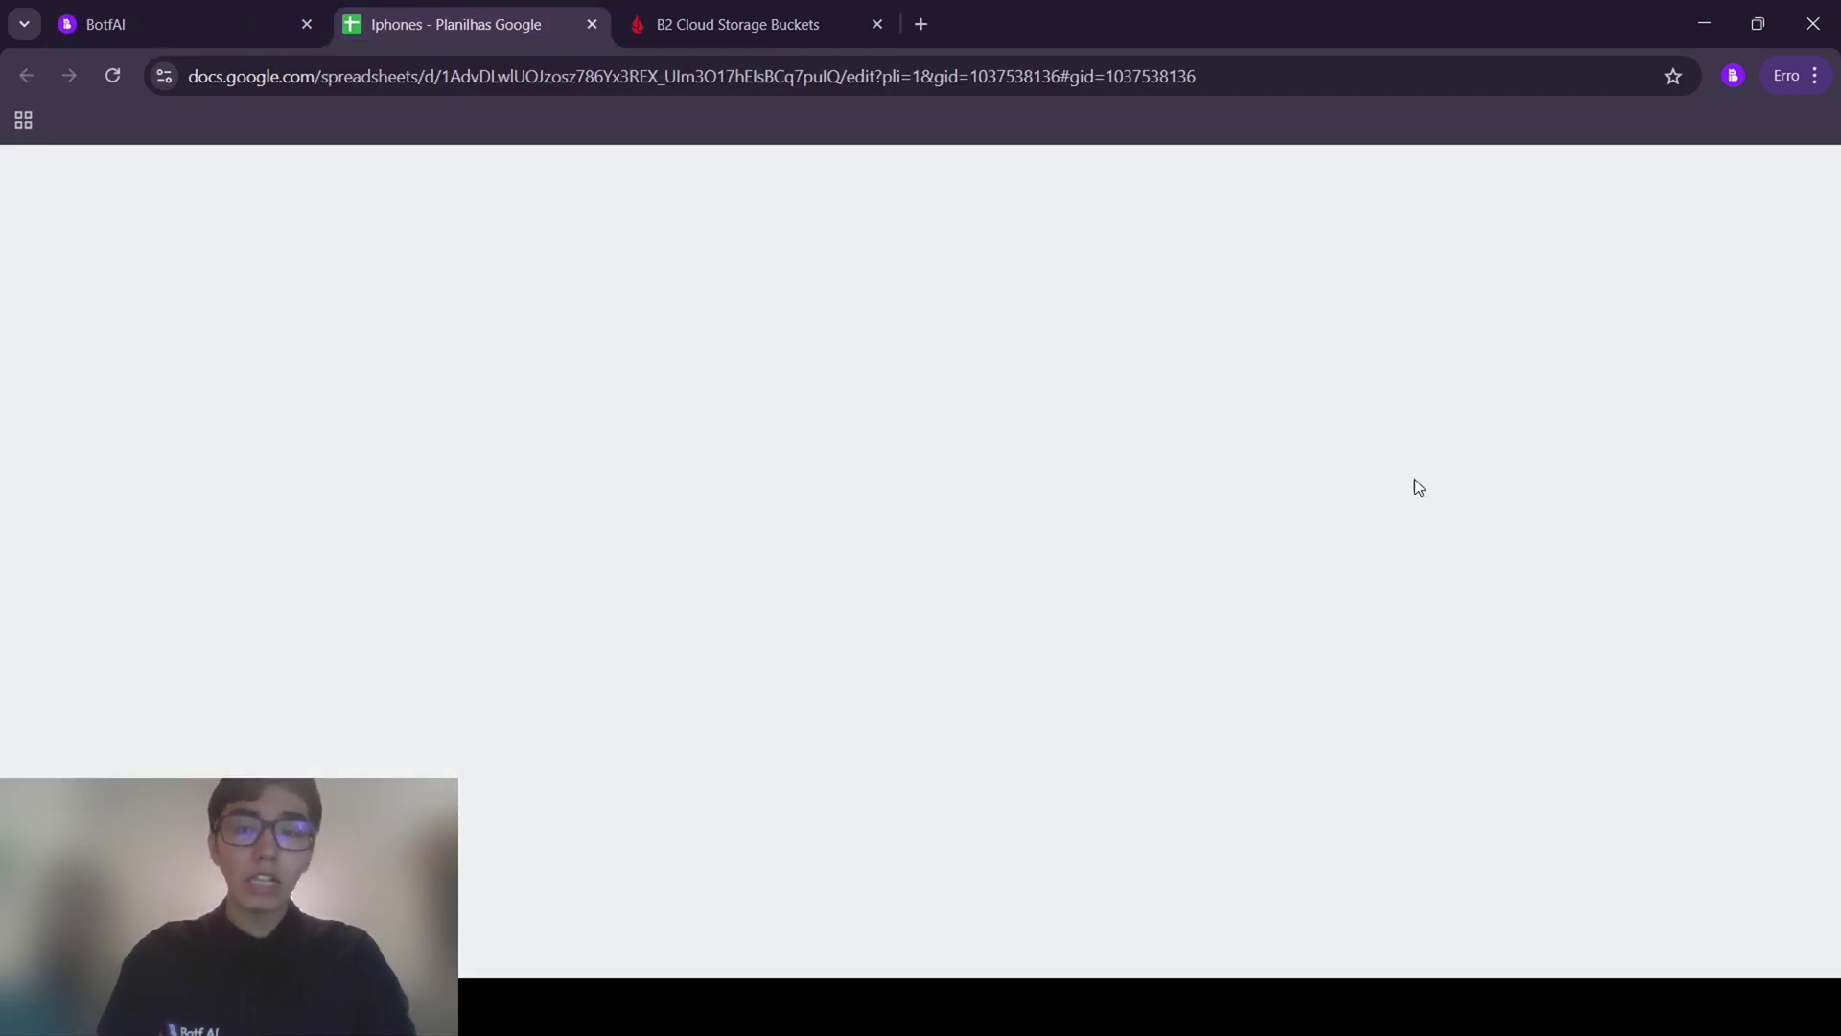
left_click(1572, 331)
double_click(1582, 355)
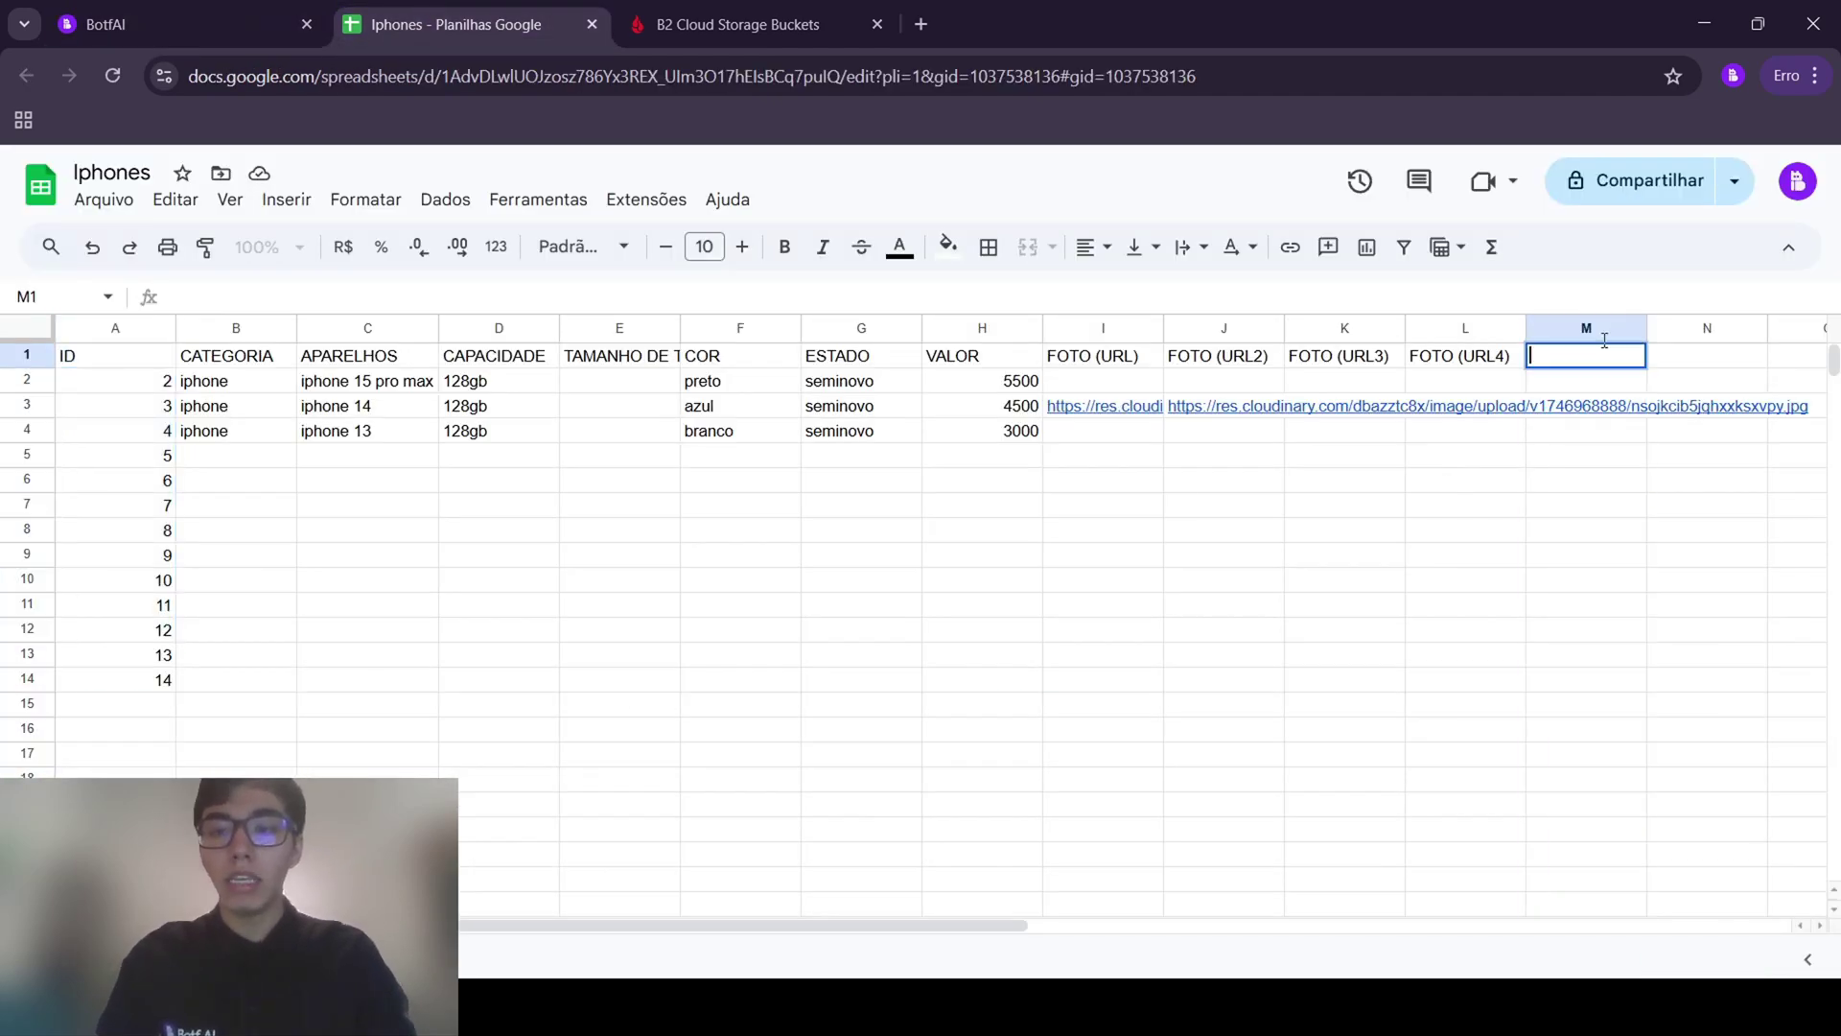
left_click(144, 24)
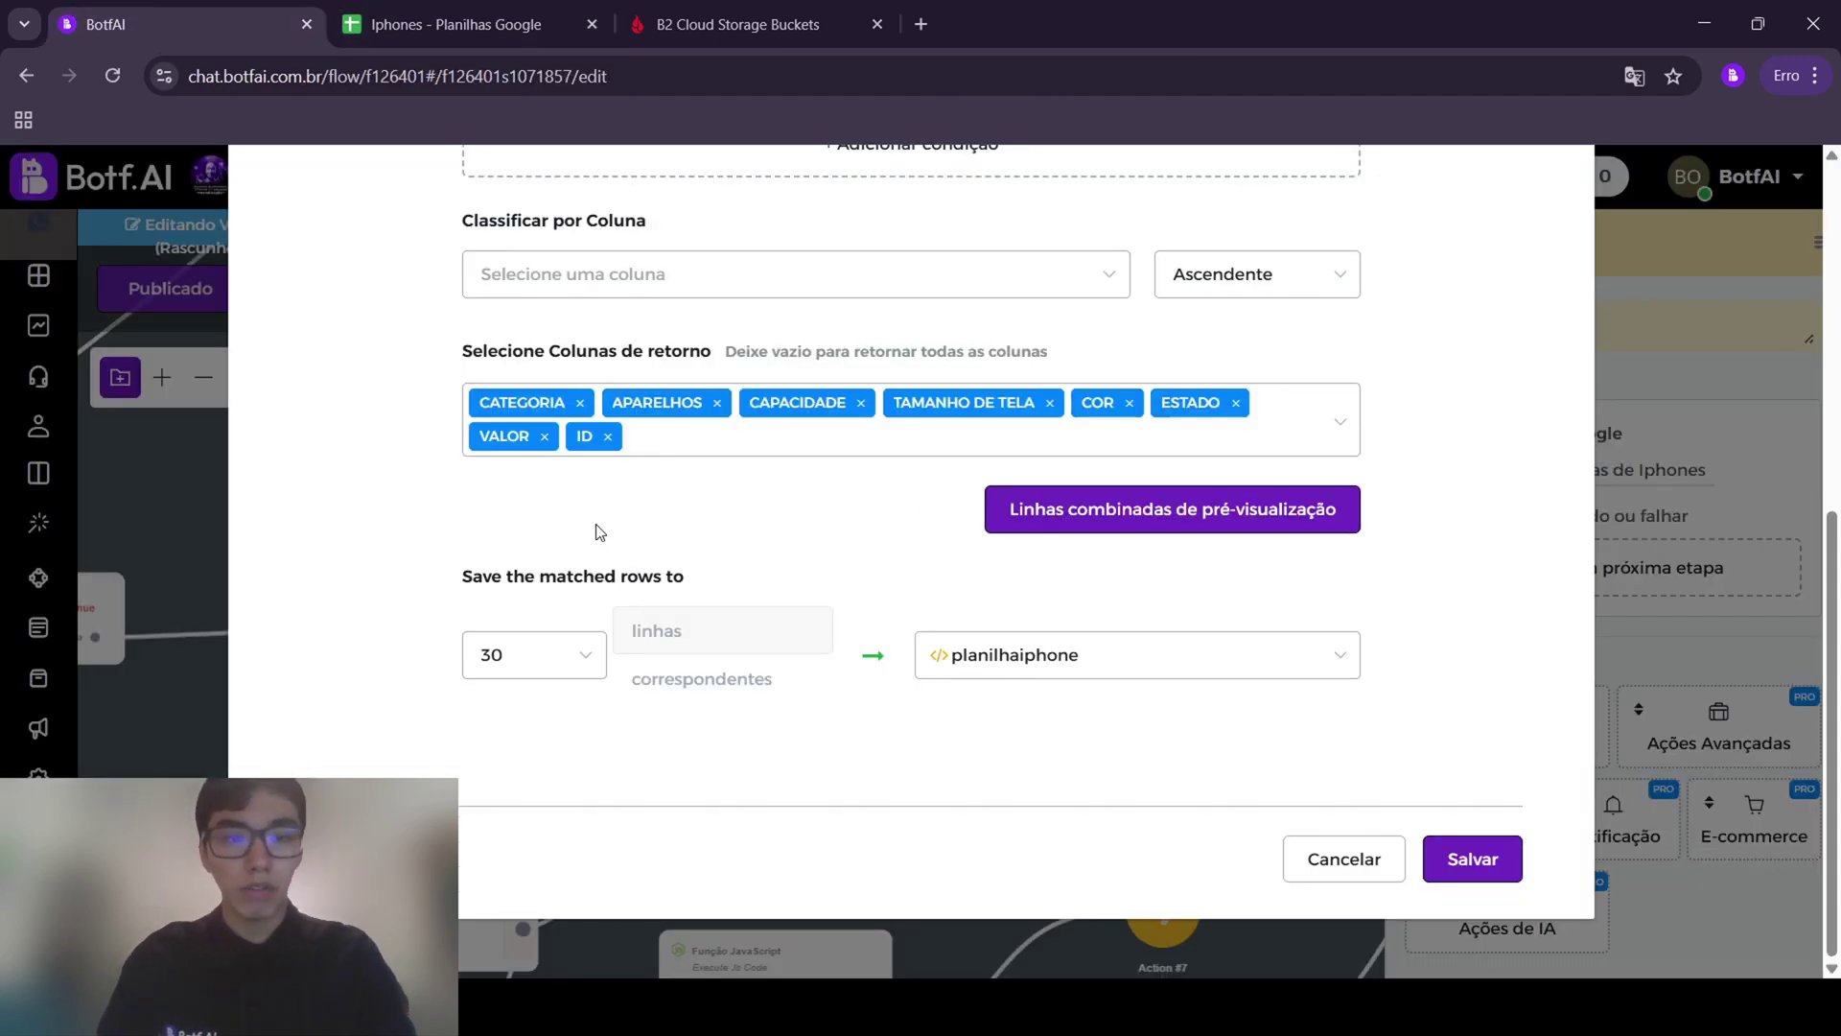
Try adding ESTADO to the Google Sheets action's return columns, and close the settings without saving
left_click(661, 452)
scroll(671, 557, "down", 2)
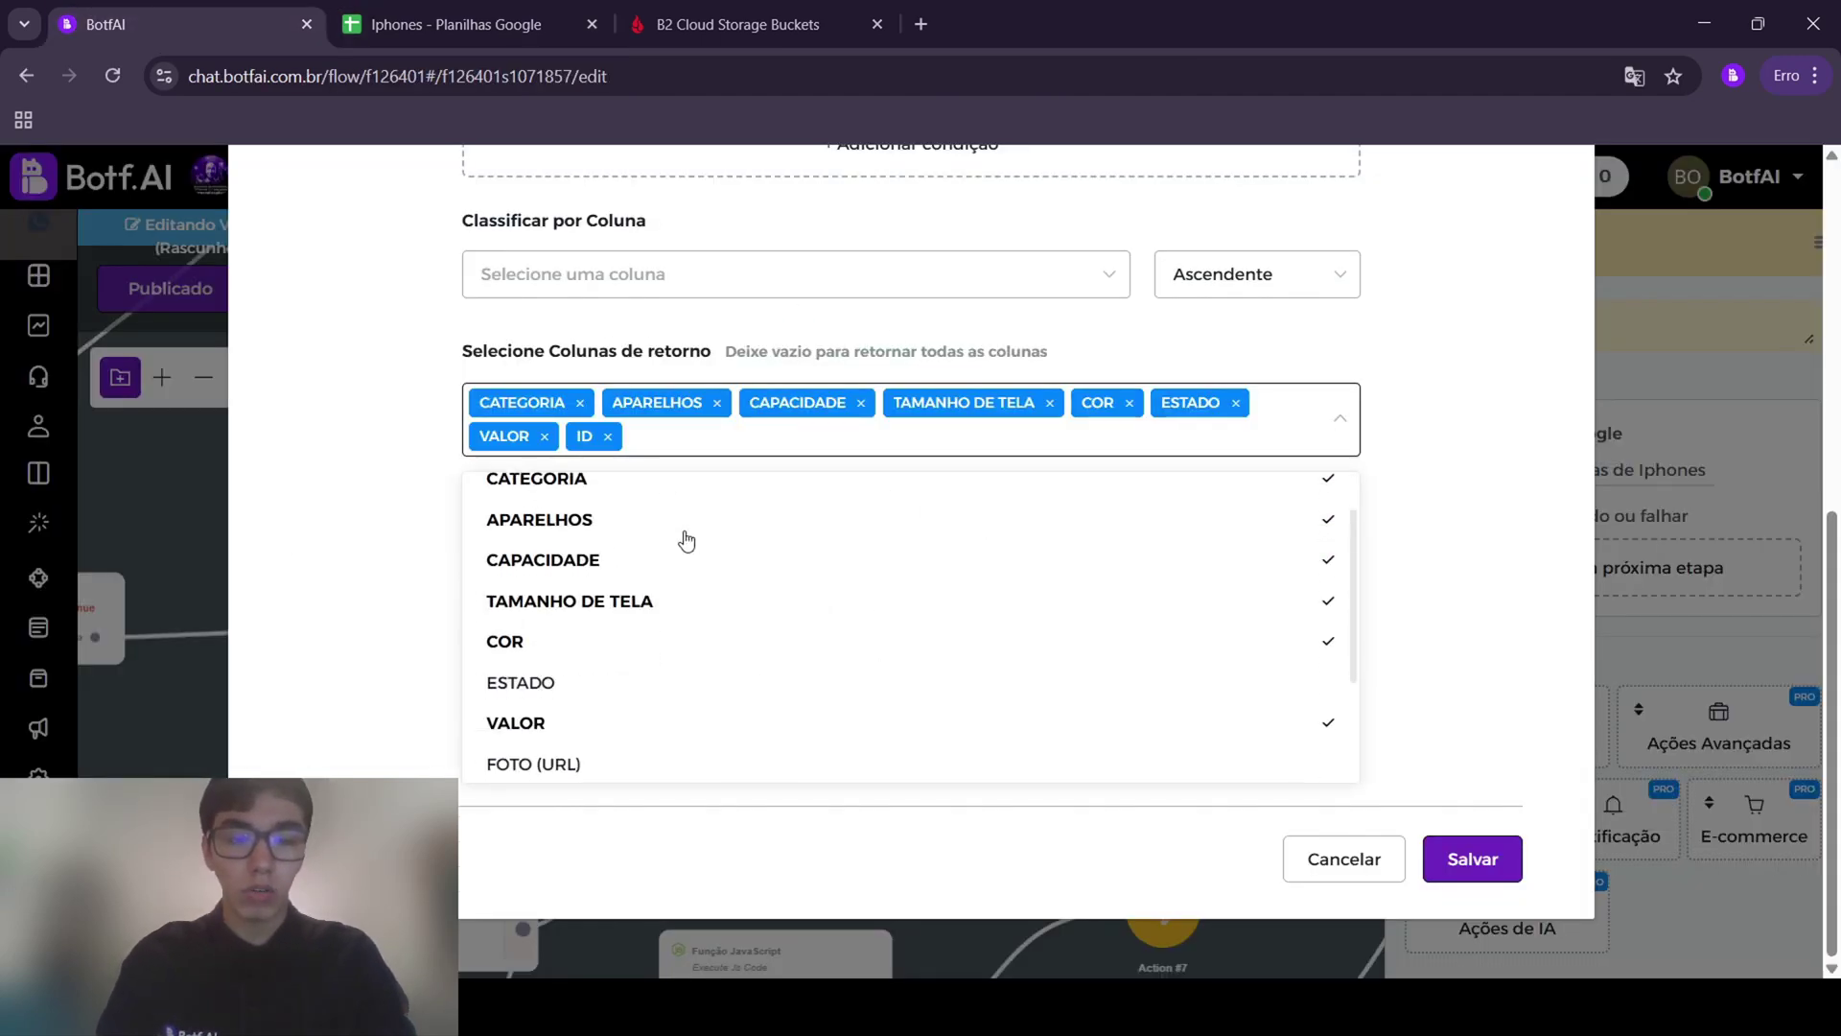
scroll(736, 707, "down", 2)
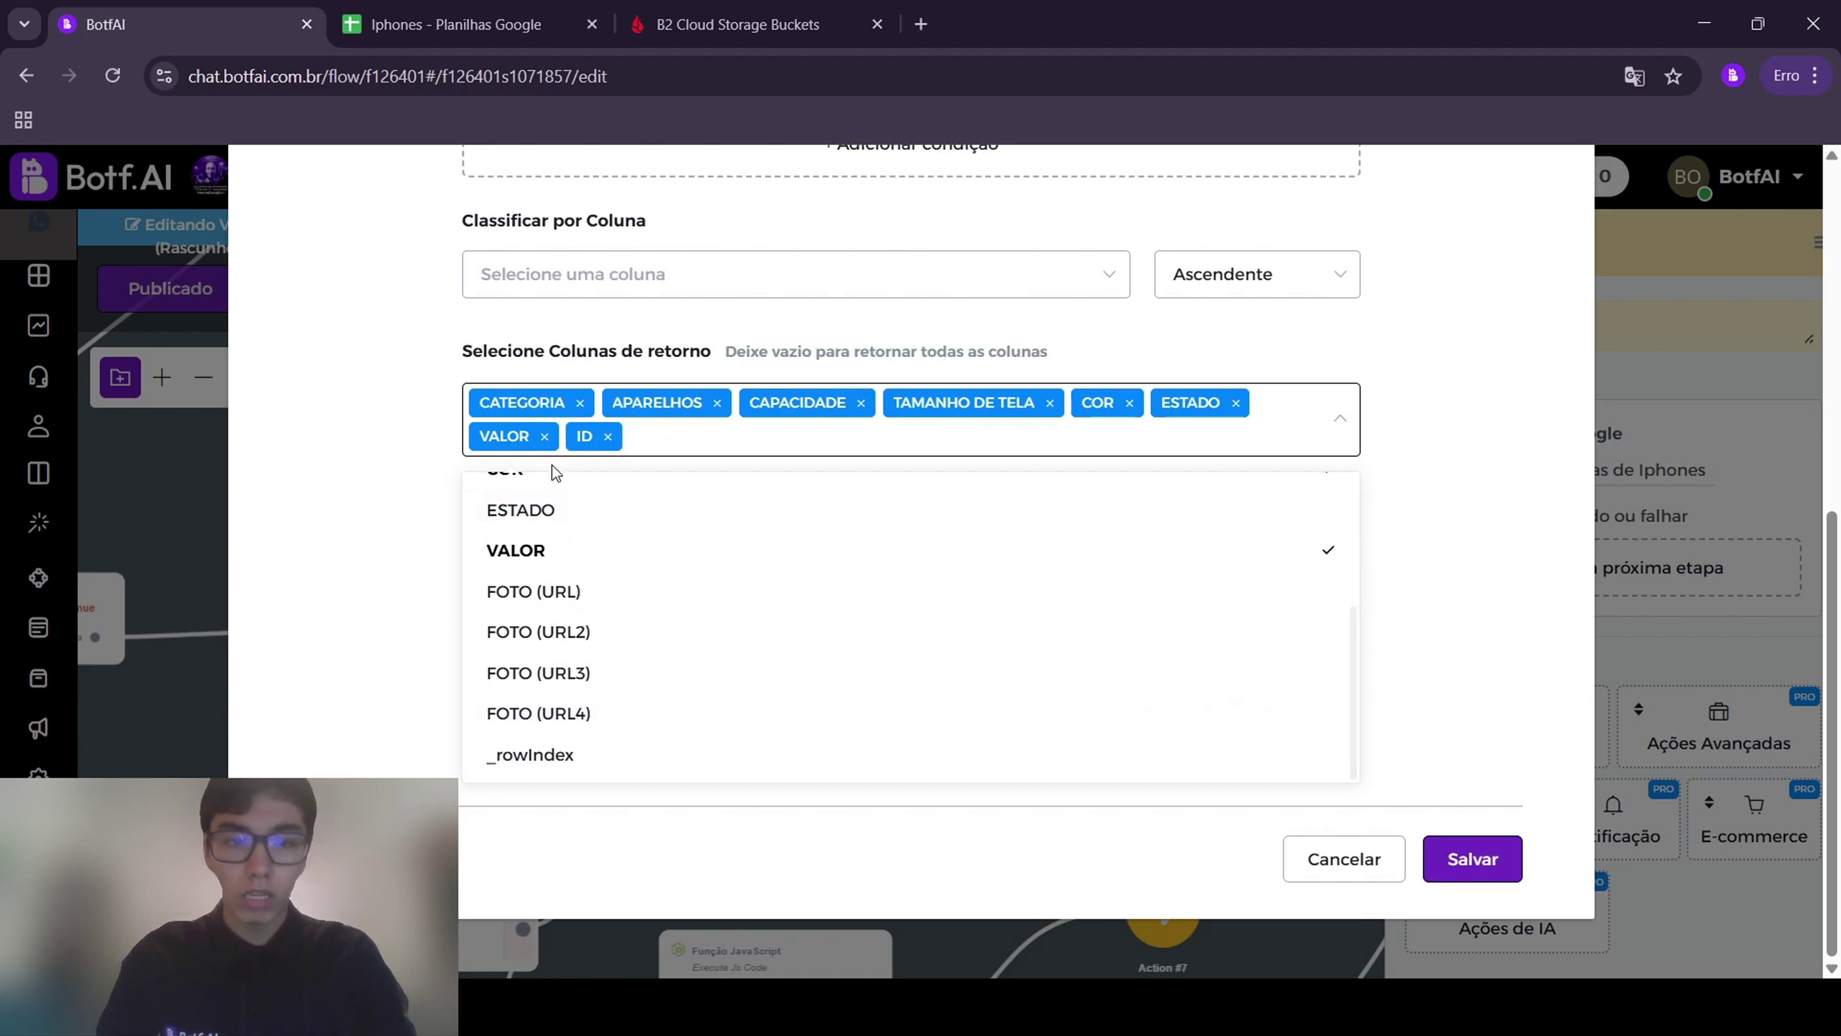
scroll(499, 602, "up", 2)
left_click(500, 629)
scroll(731, 670, "down", 2)
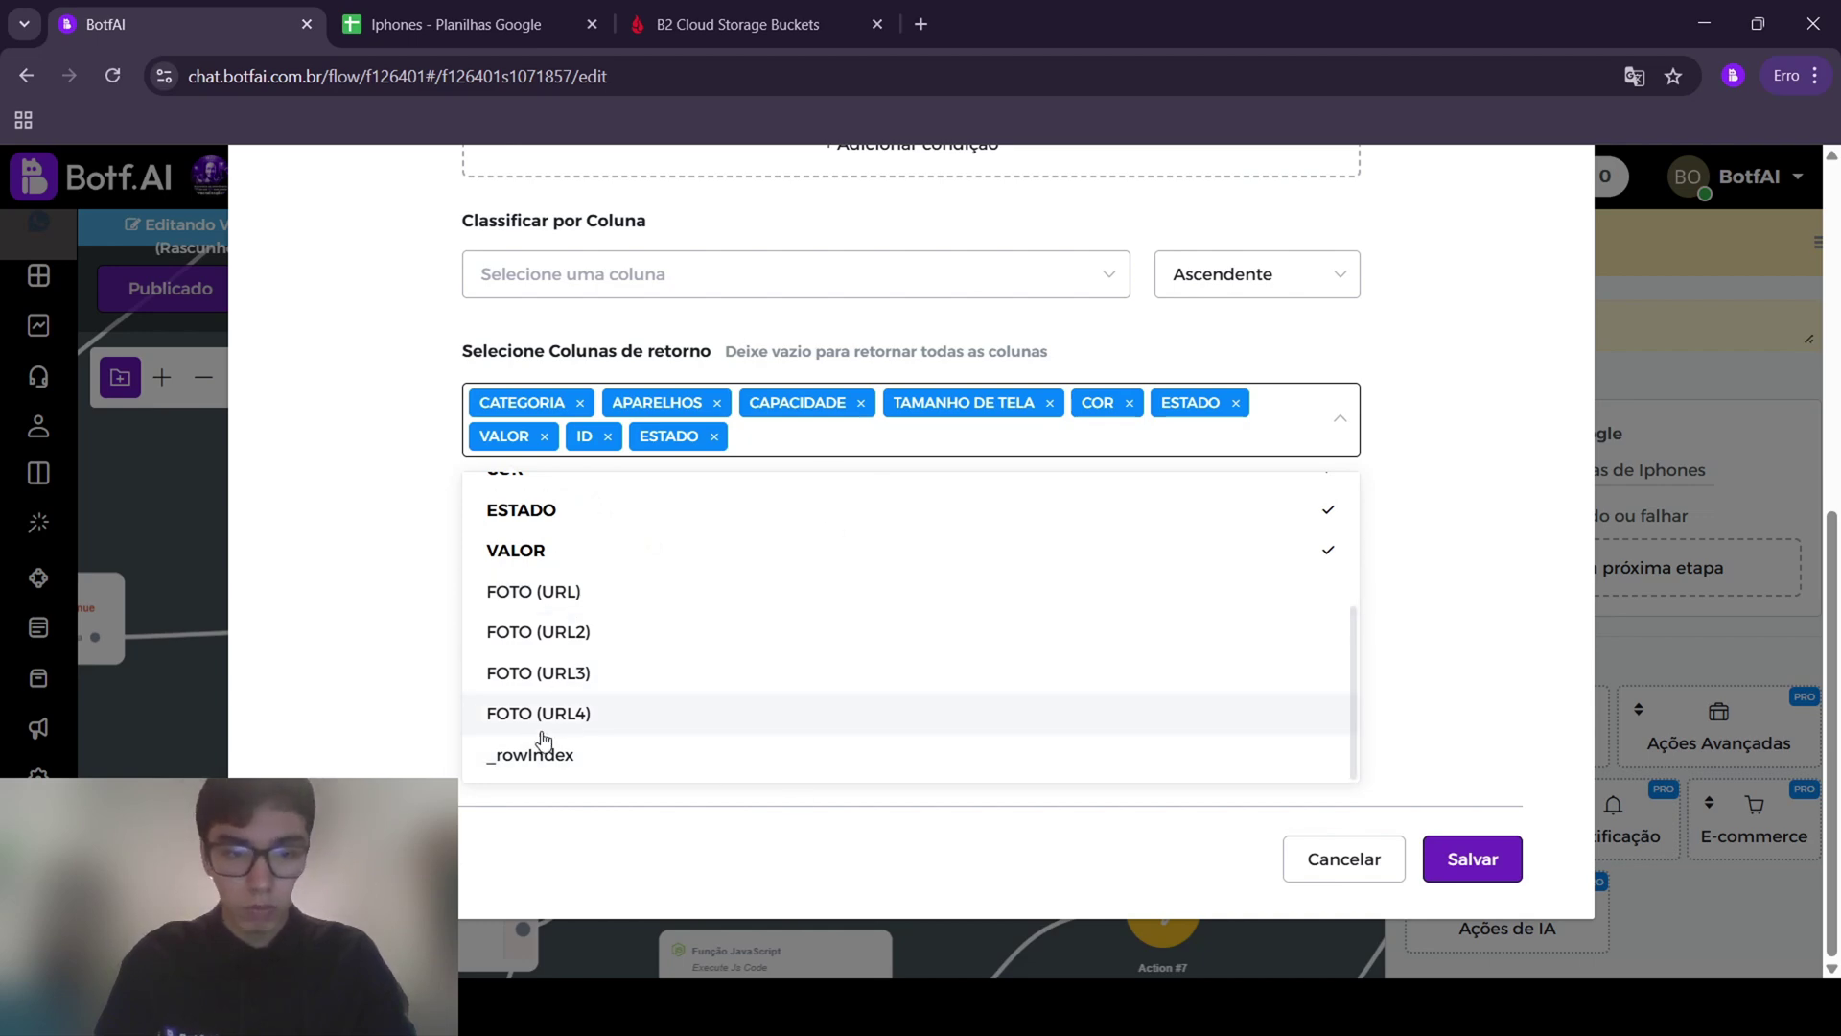
scroll(587, 676, "up", 3)
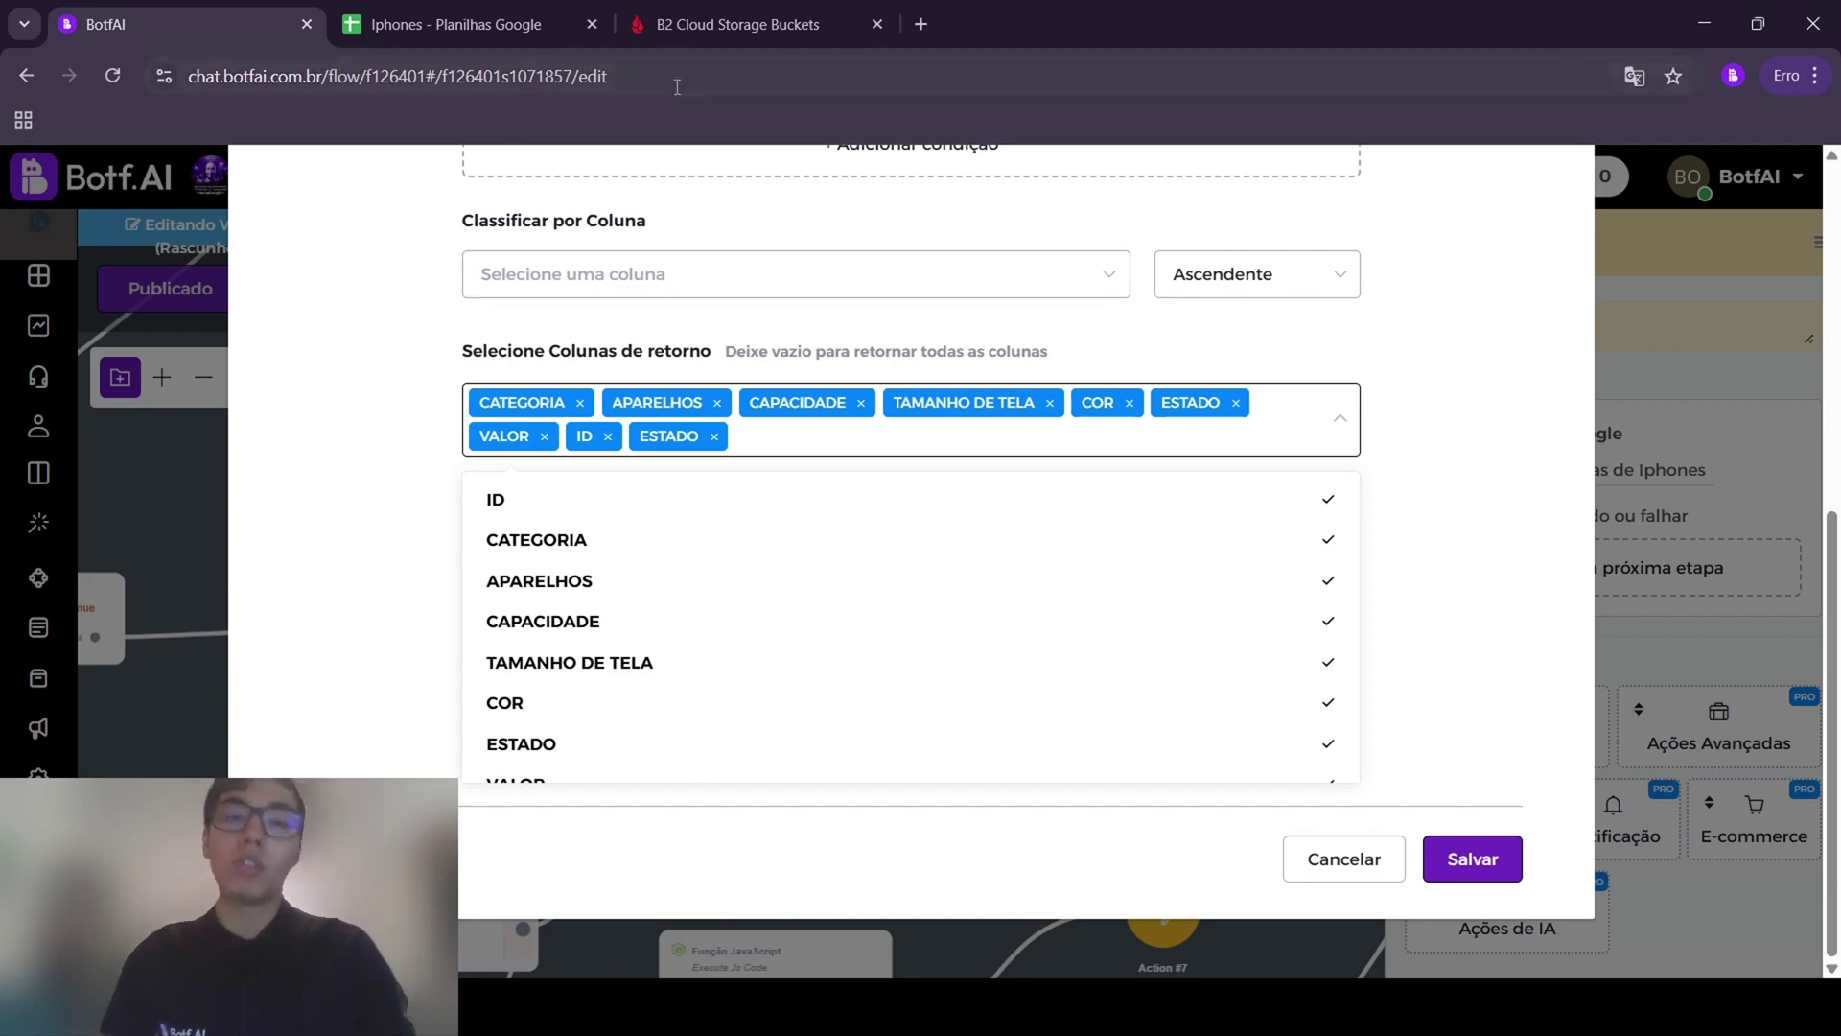
left_click(451, 24)
key("ctrl+shift+Tab")
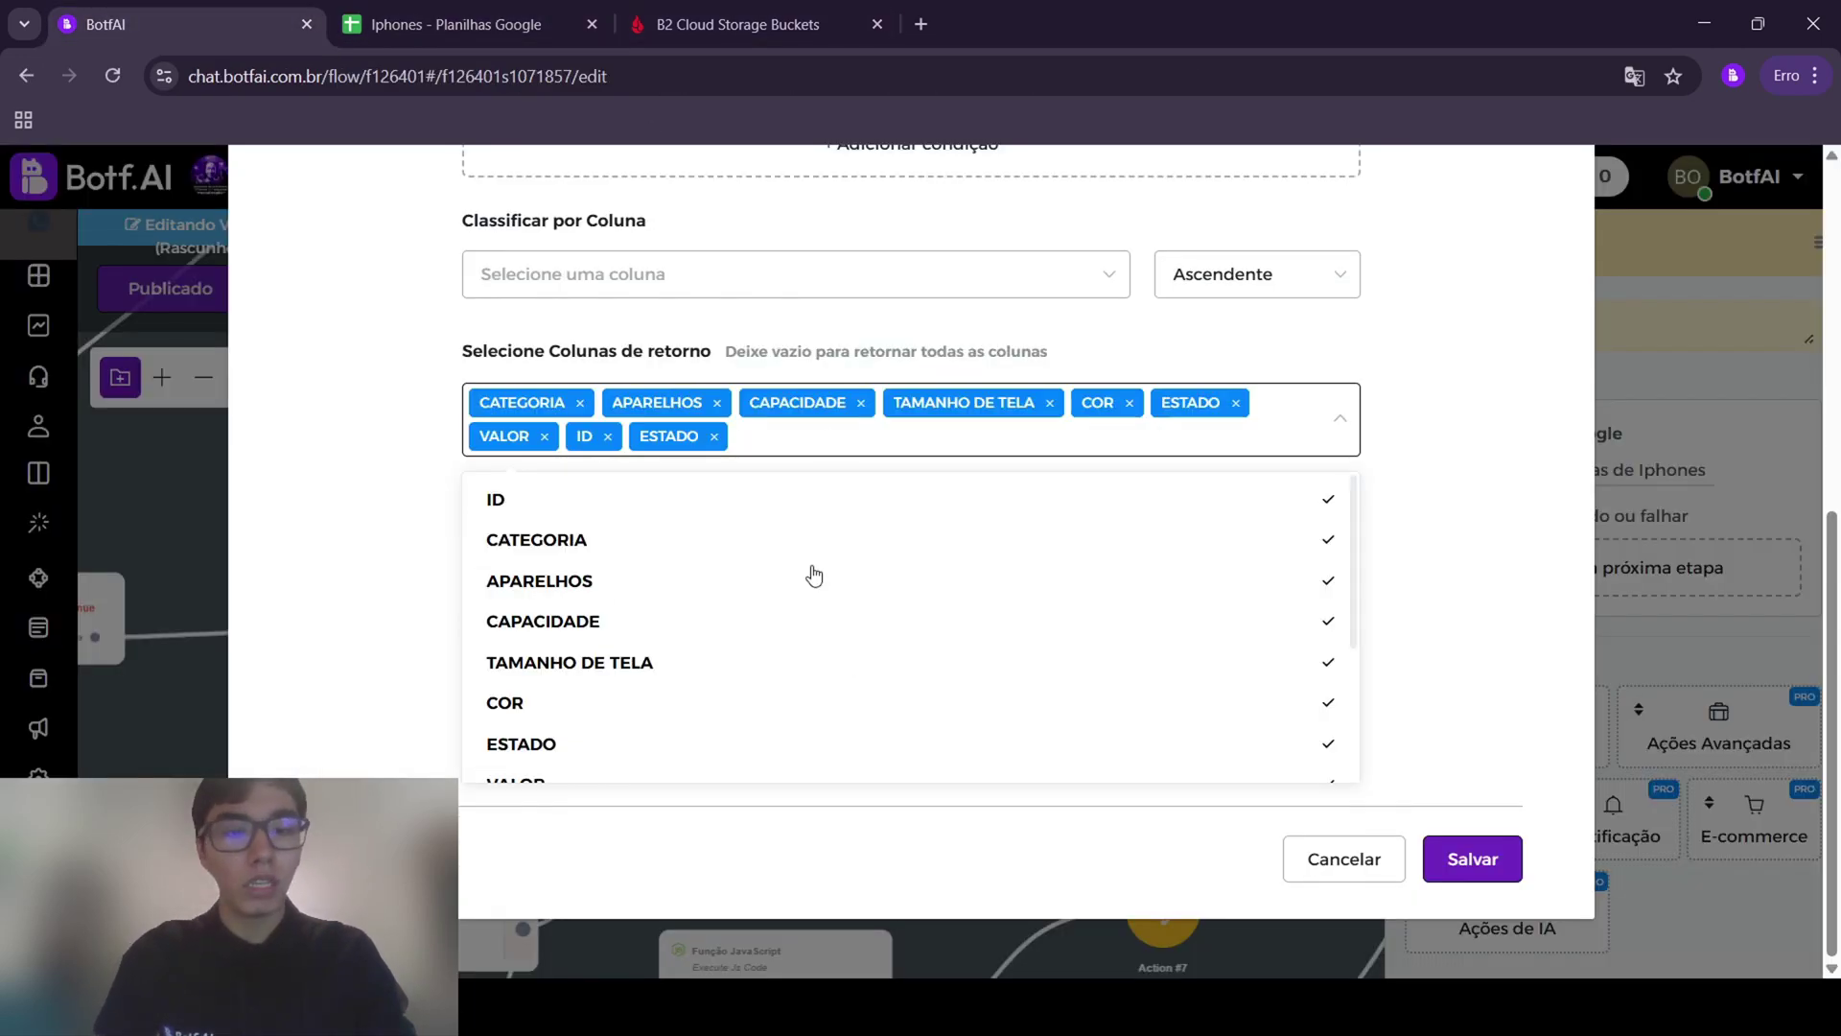
left_click(1369, 870)
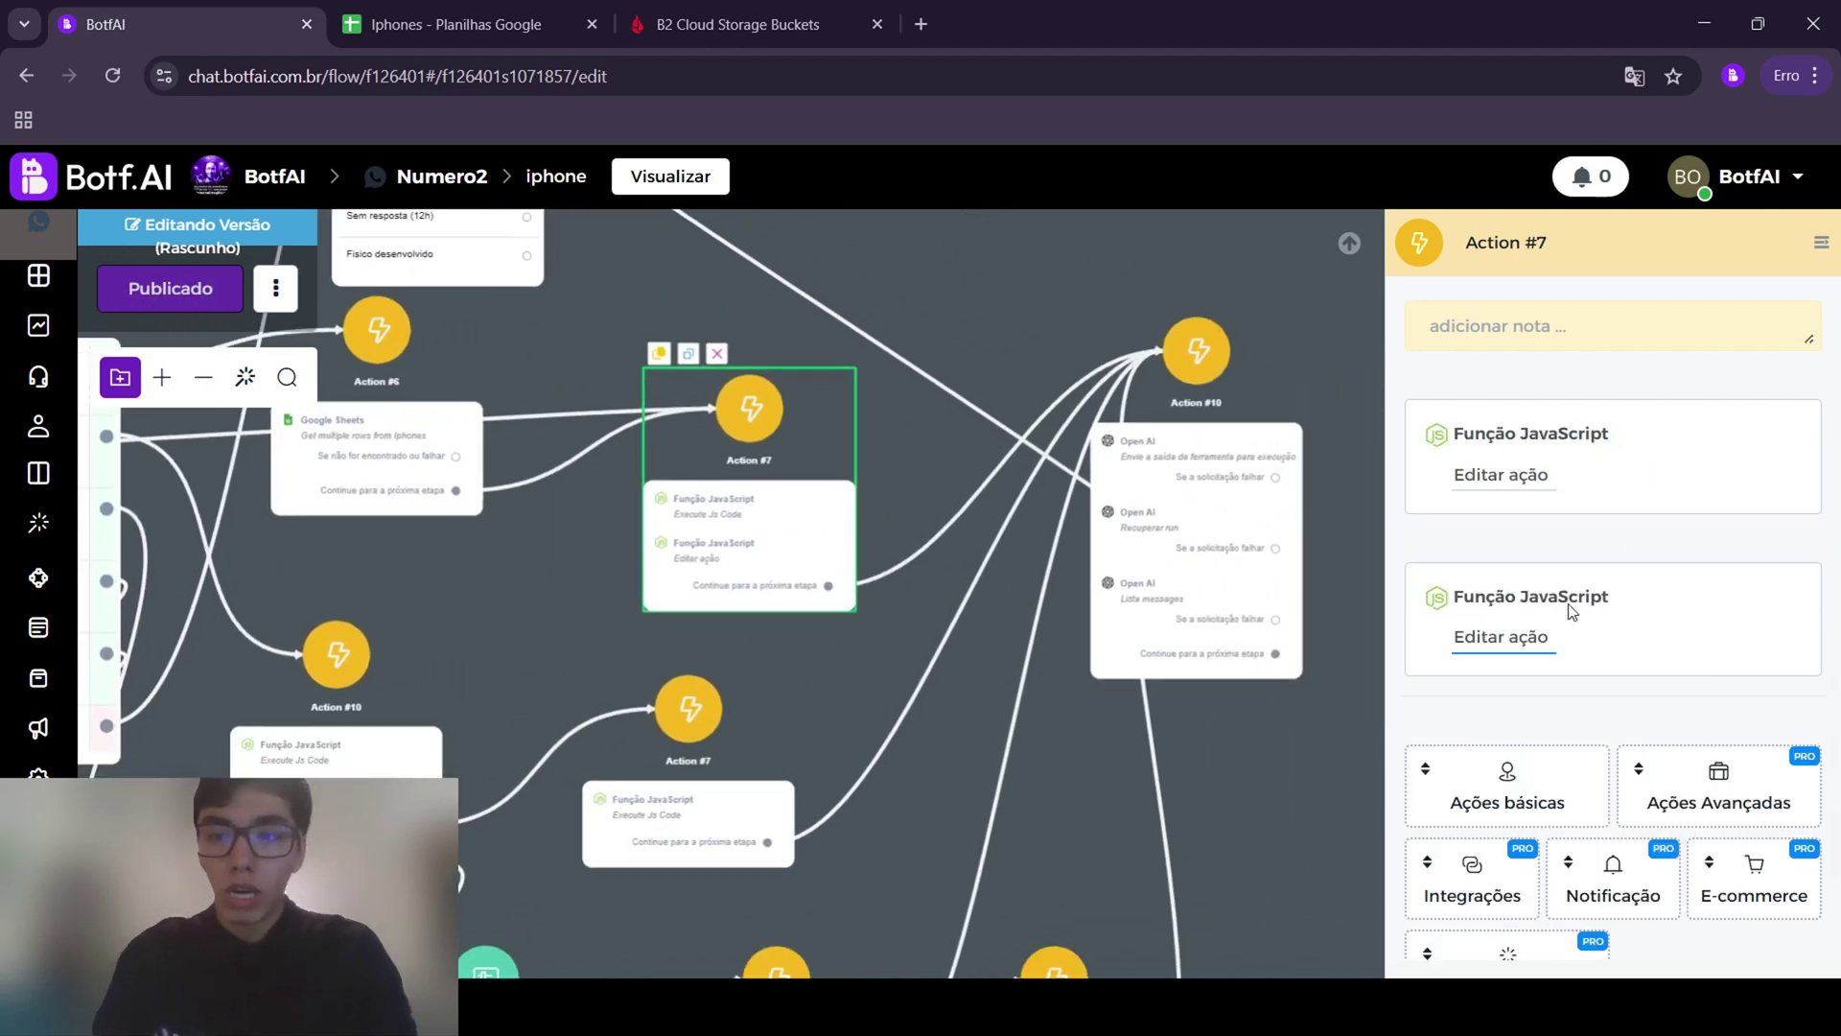
Review the parameters of Action #7's first JavaScript function and the OpenAI steps of the action connected after it
left_click(1531, 479)
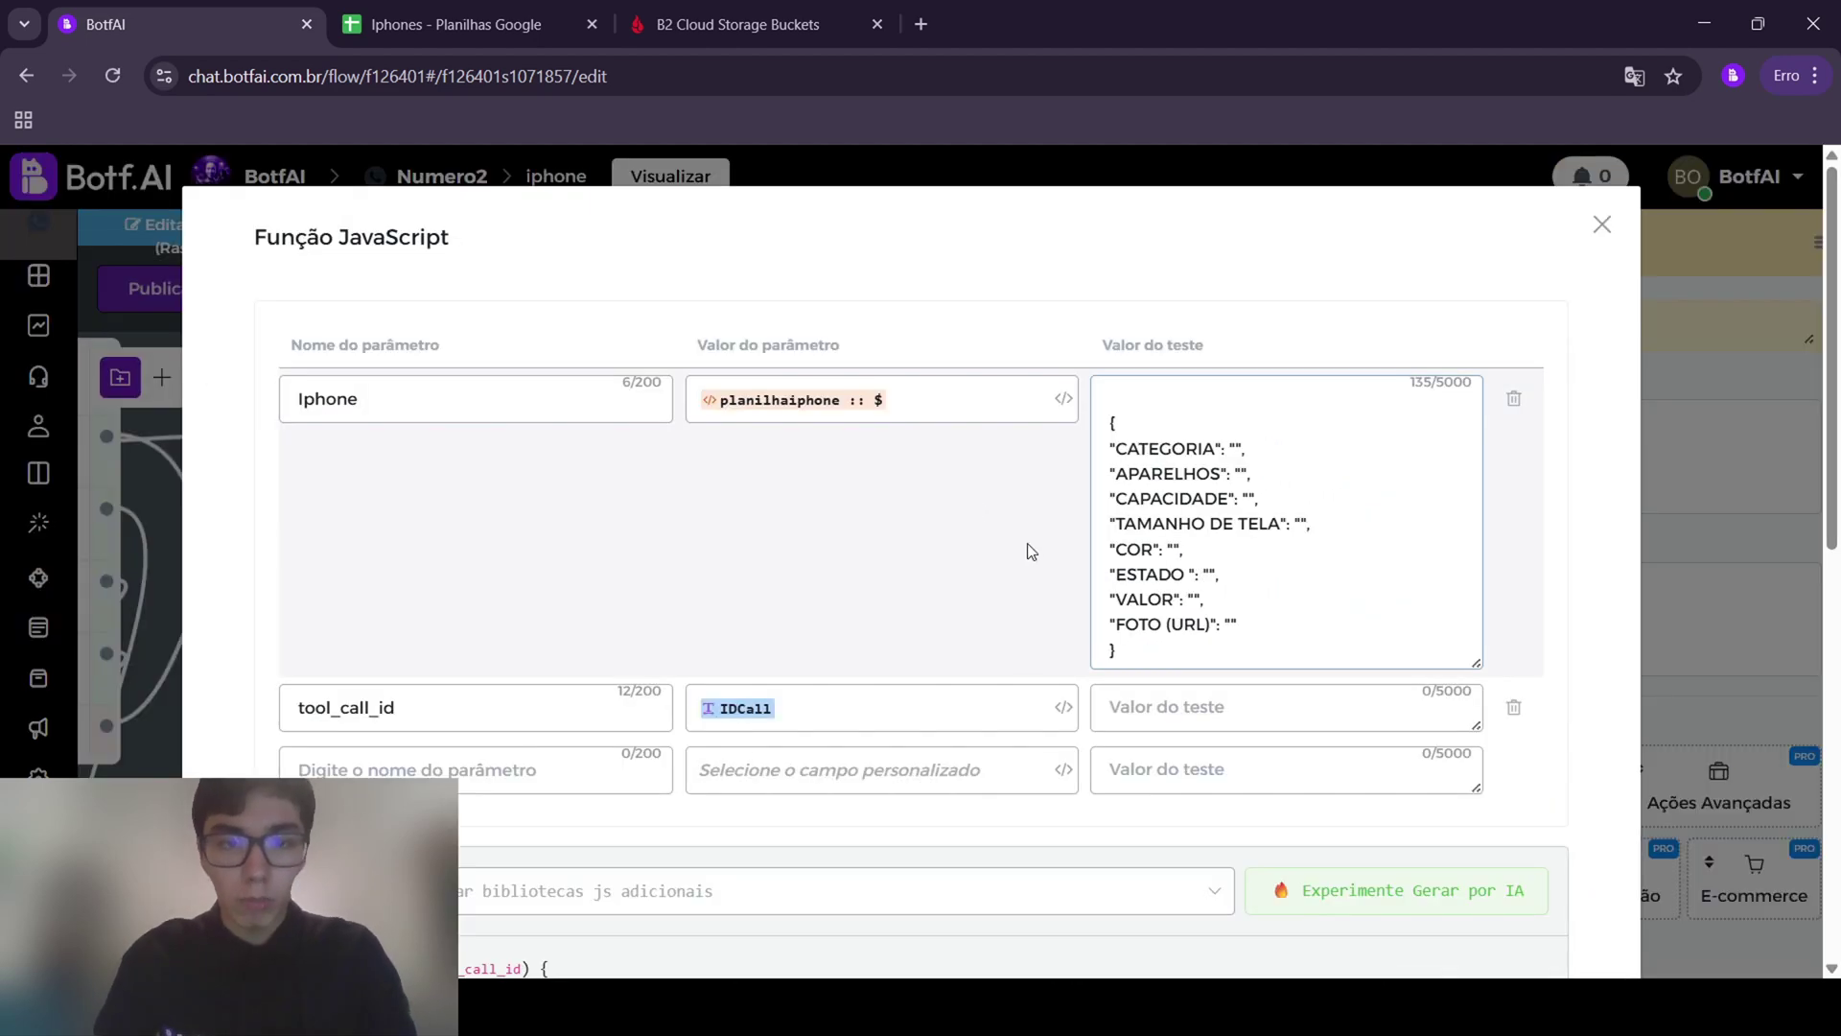
key("Escape")
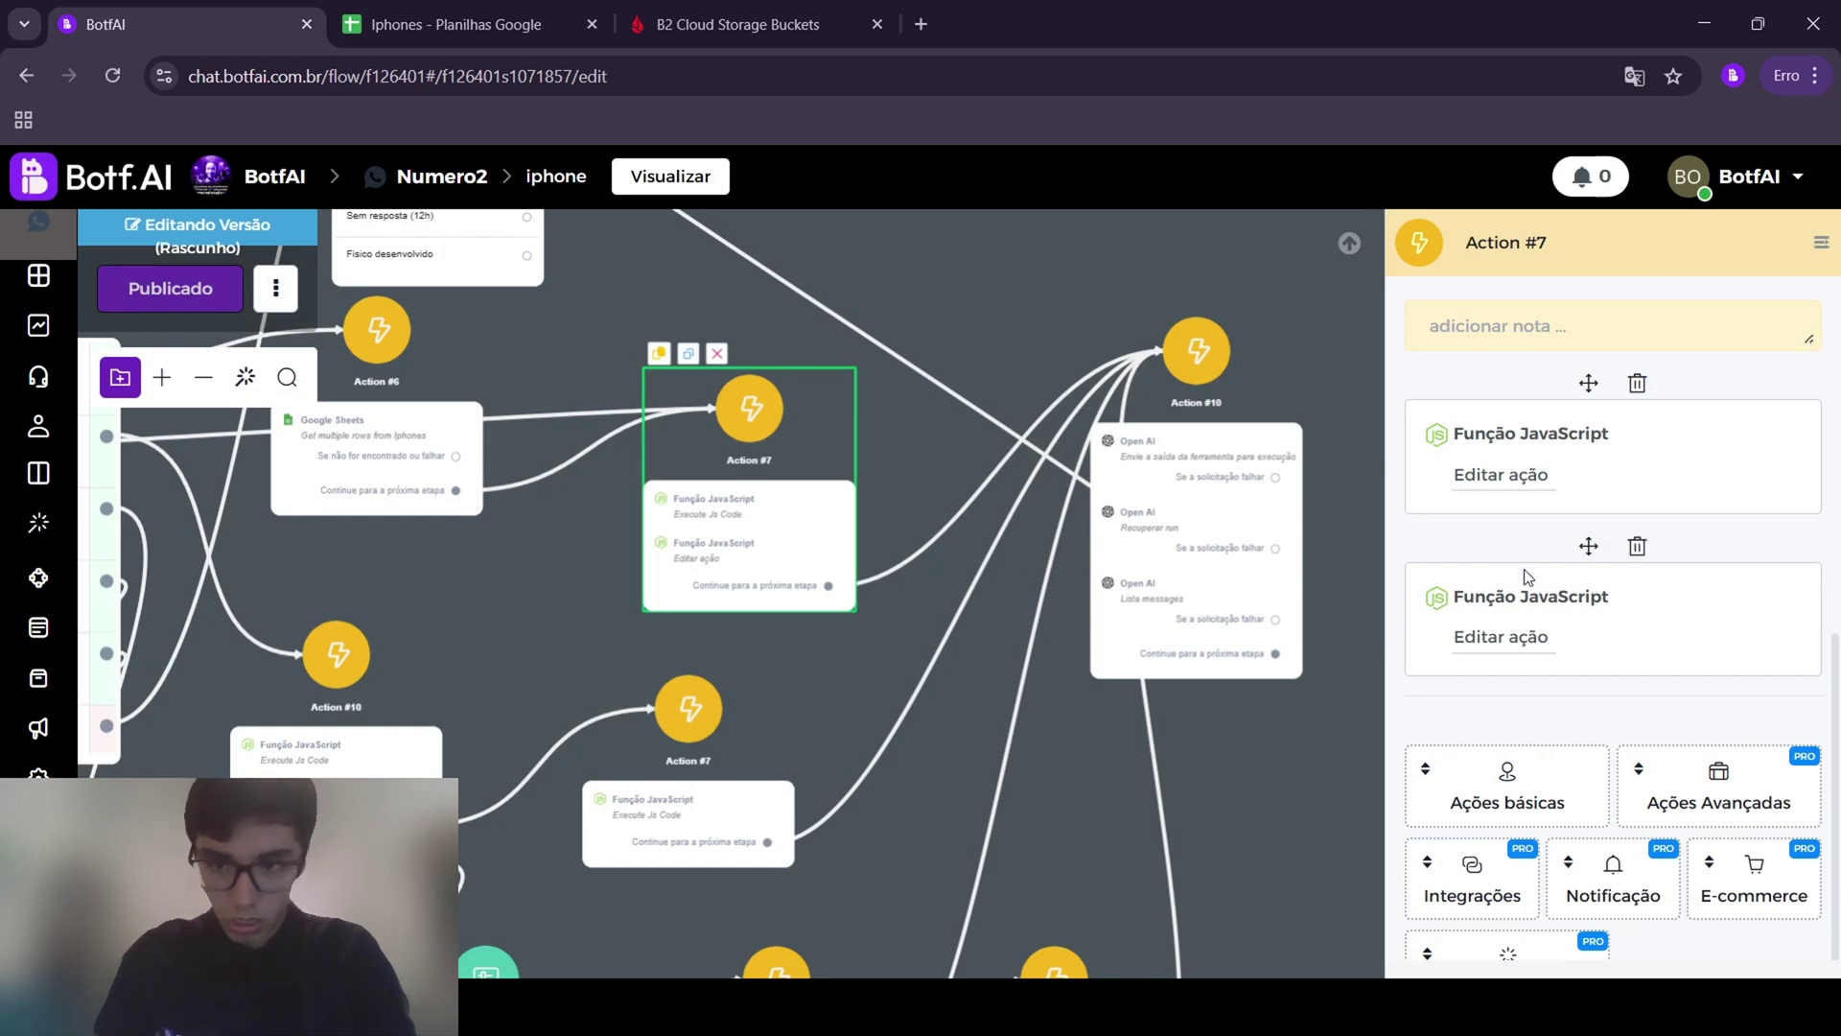
left_click(1192, 532)
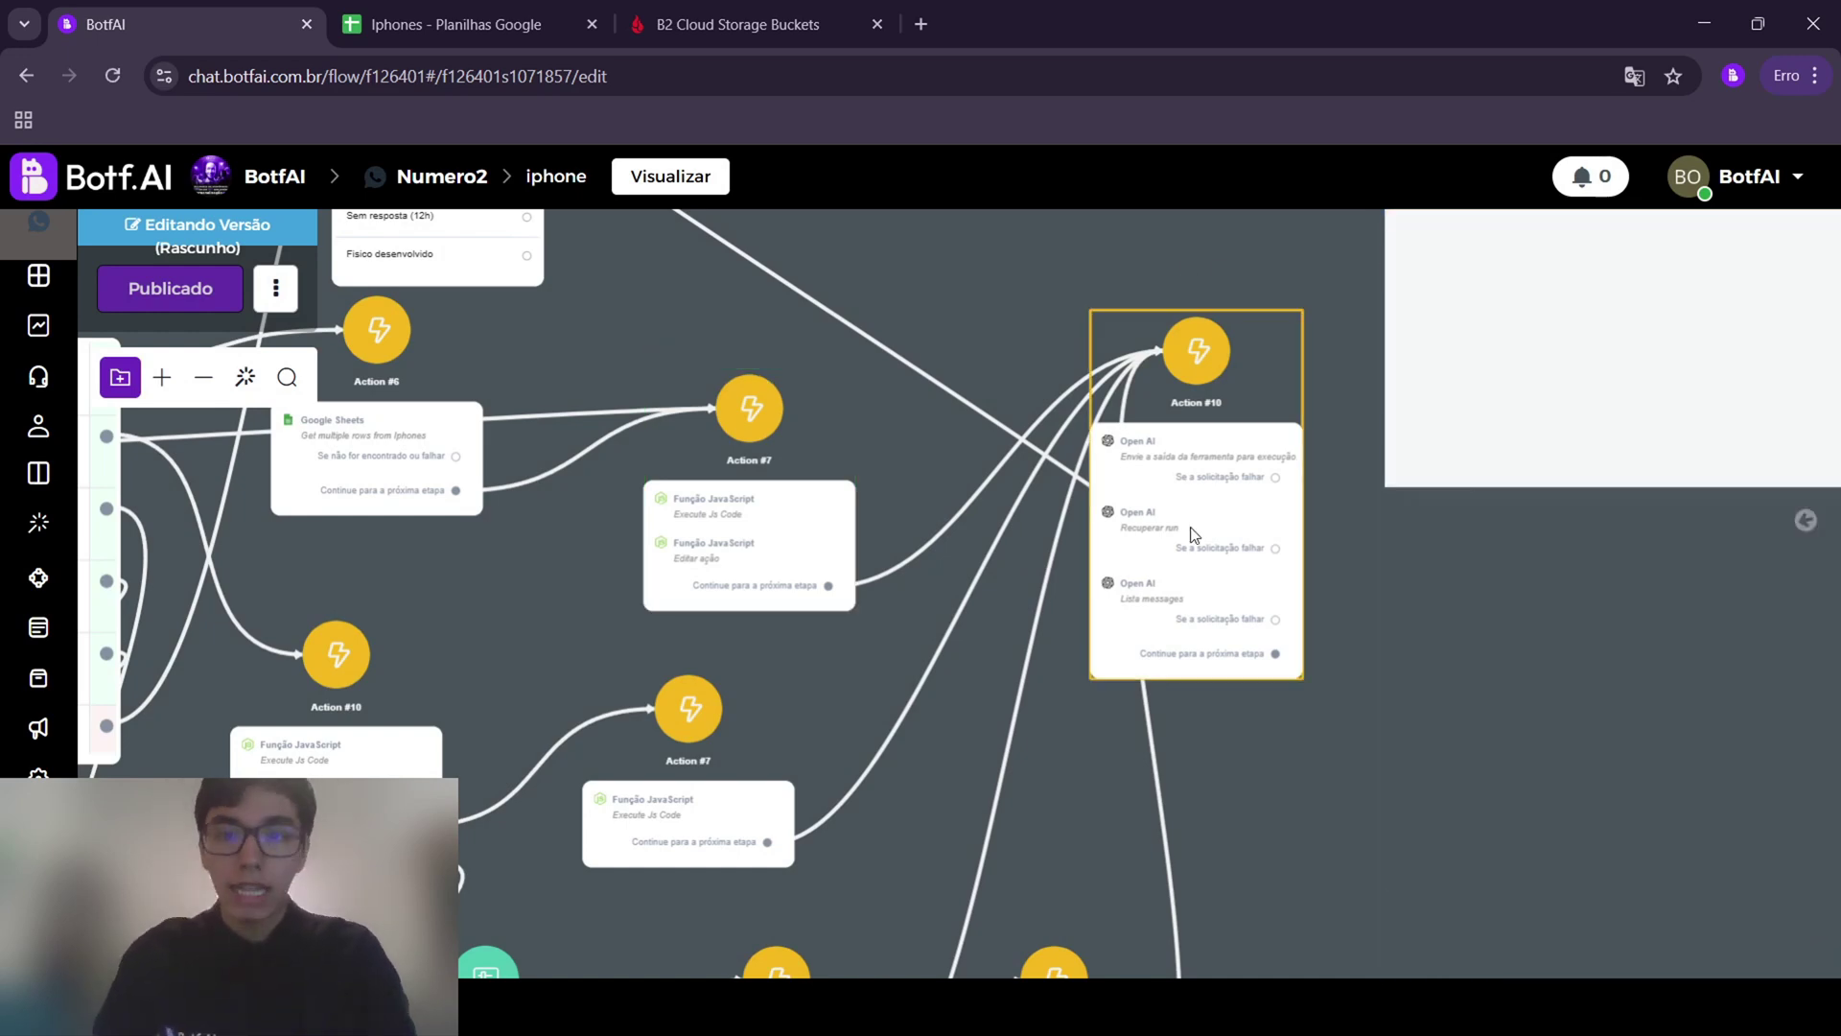
scroll(1534, 496, "down", 4)
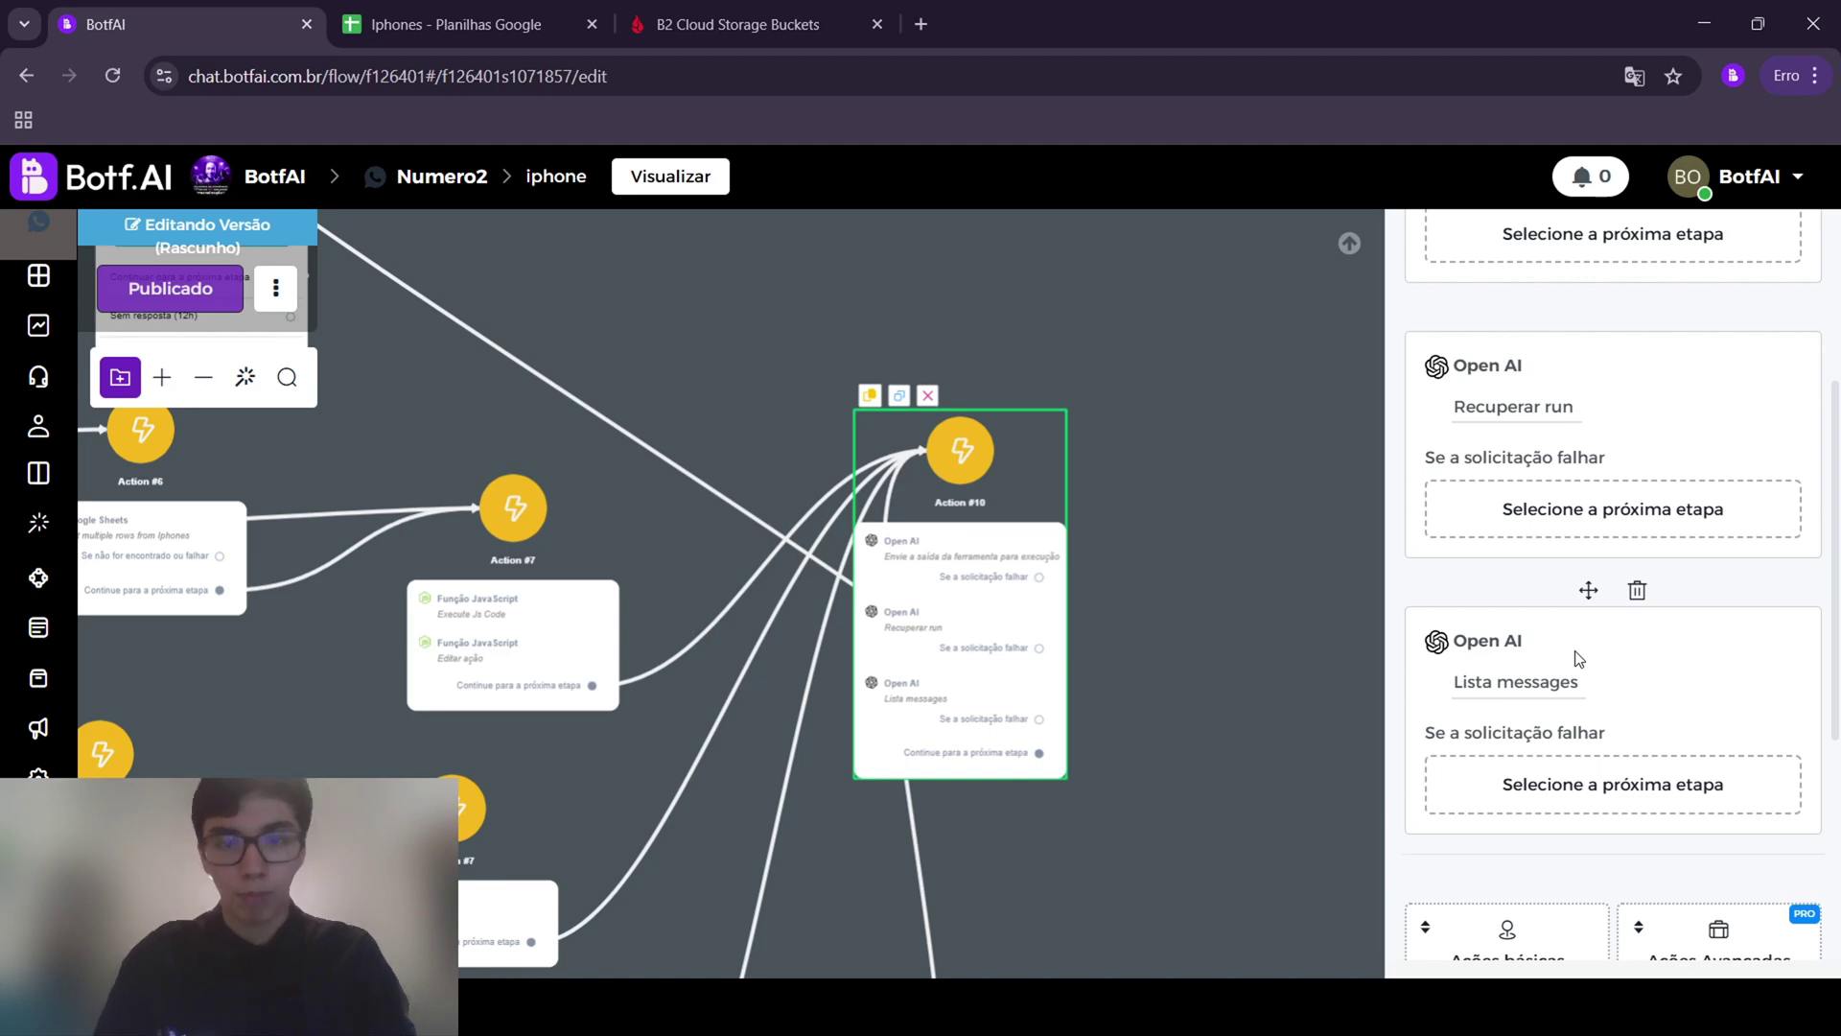
scroll(1199, 756, "down", 4)
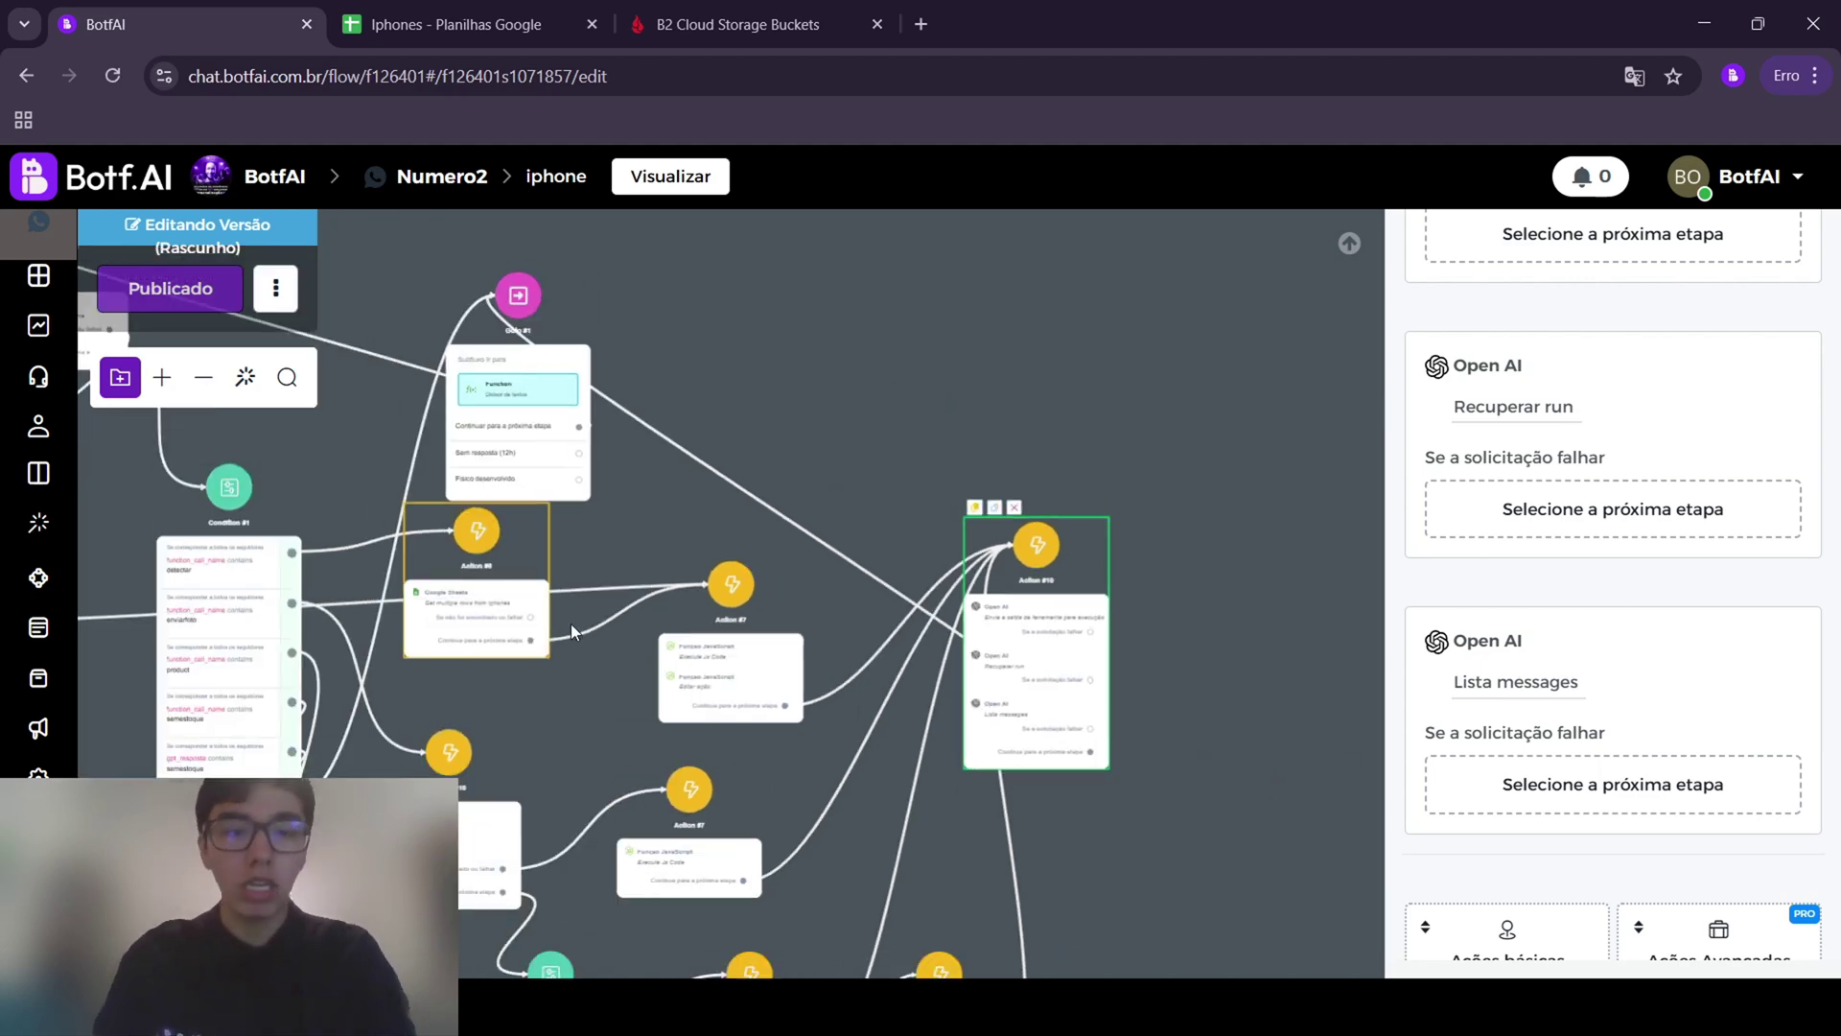
Compare the flow with the Iphones spreadsheet and check the device models listed under APARELHOS
left_click(444, 11)
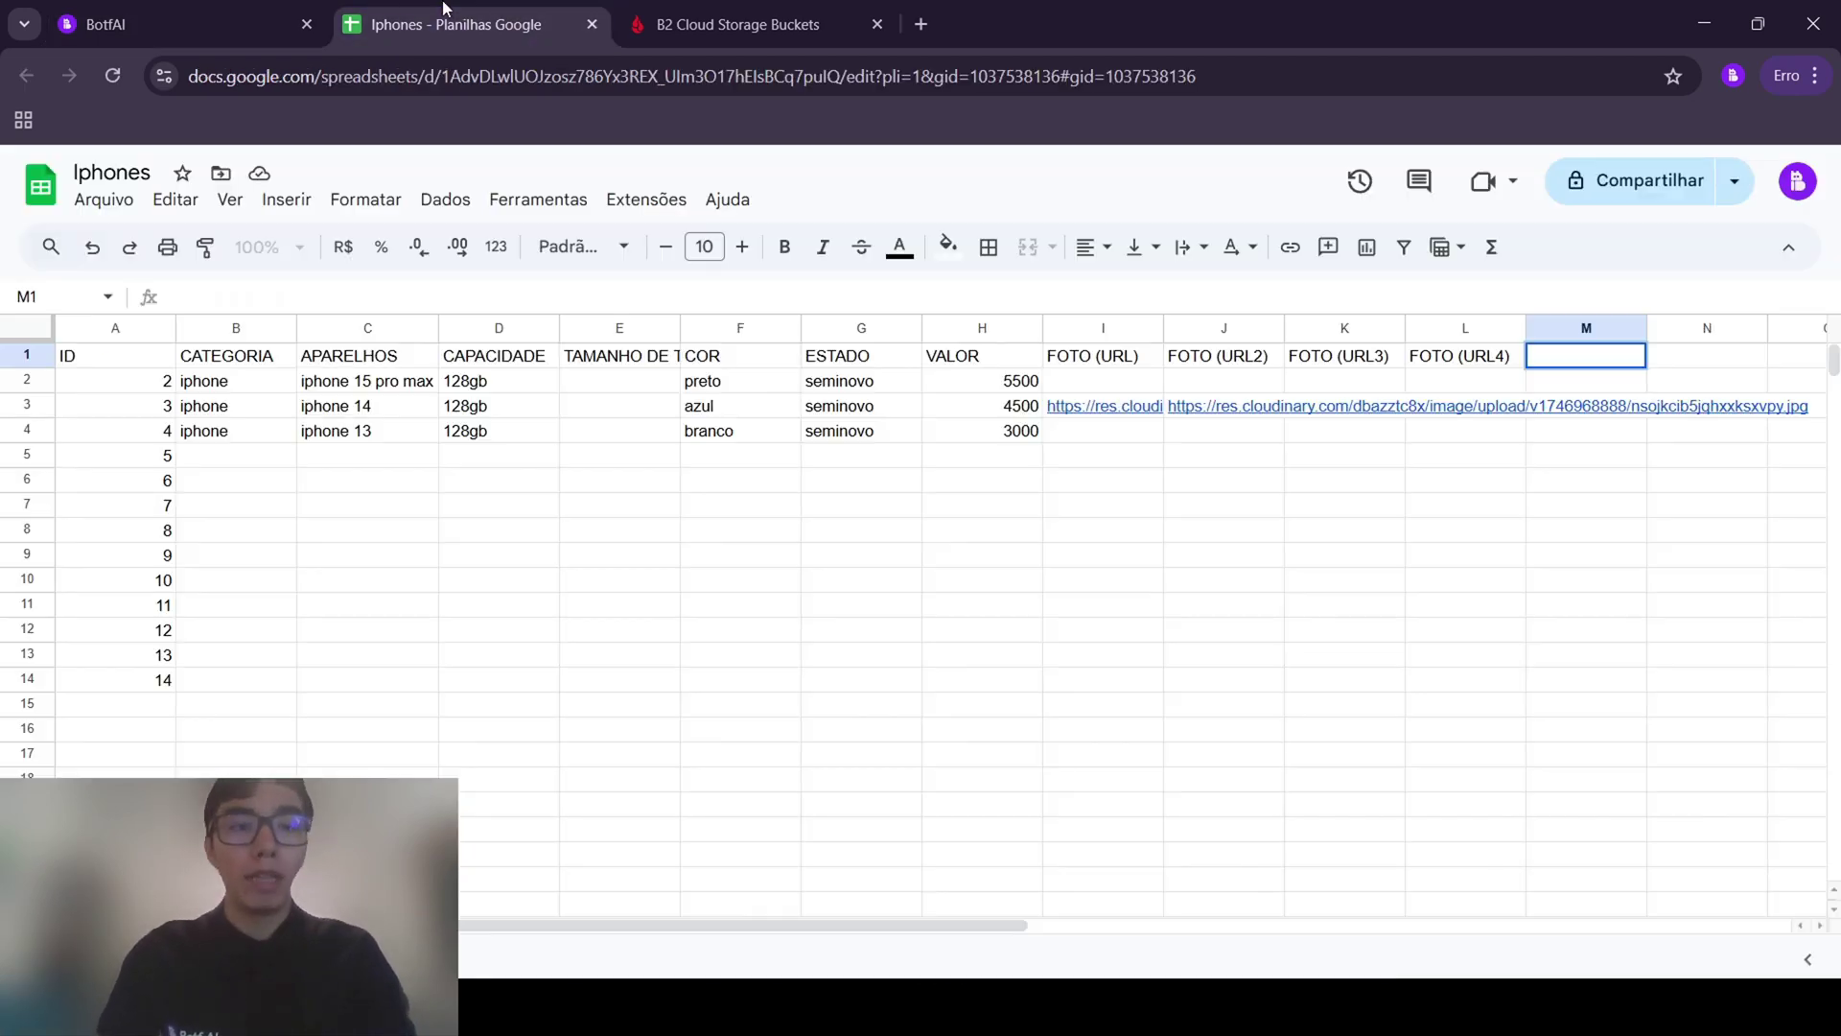
left_click(144, 24)
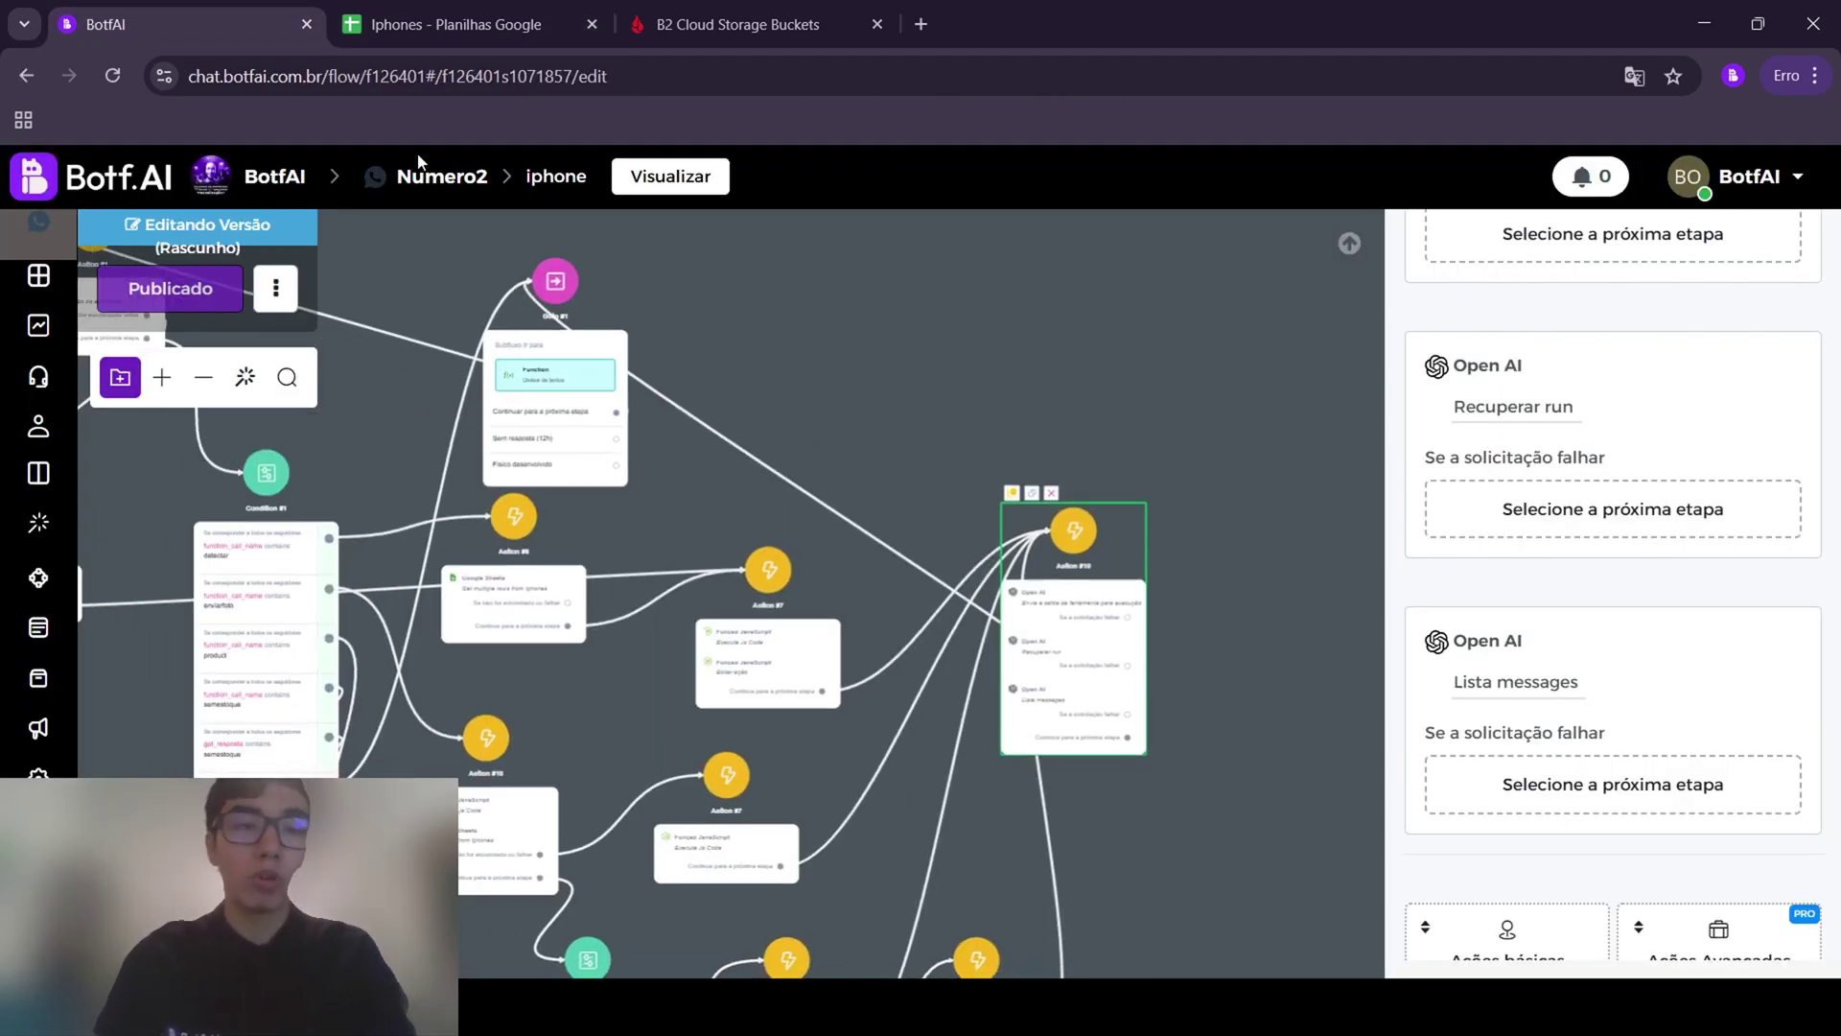
left_click(444, 21)
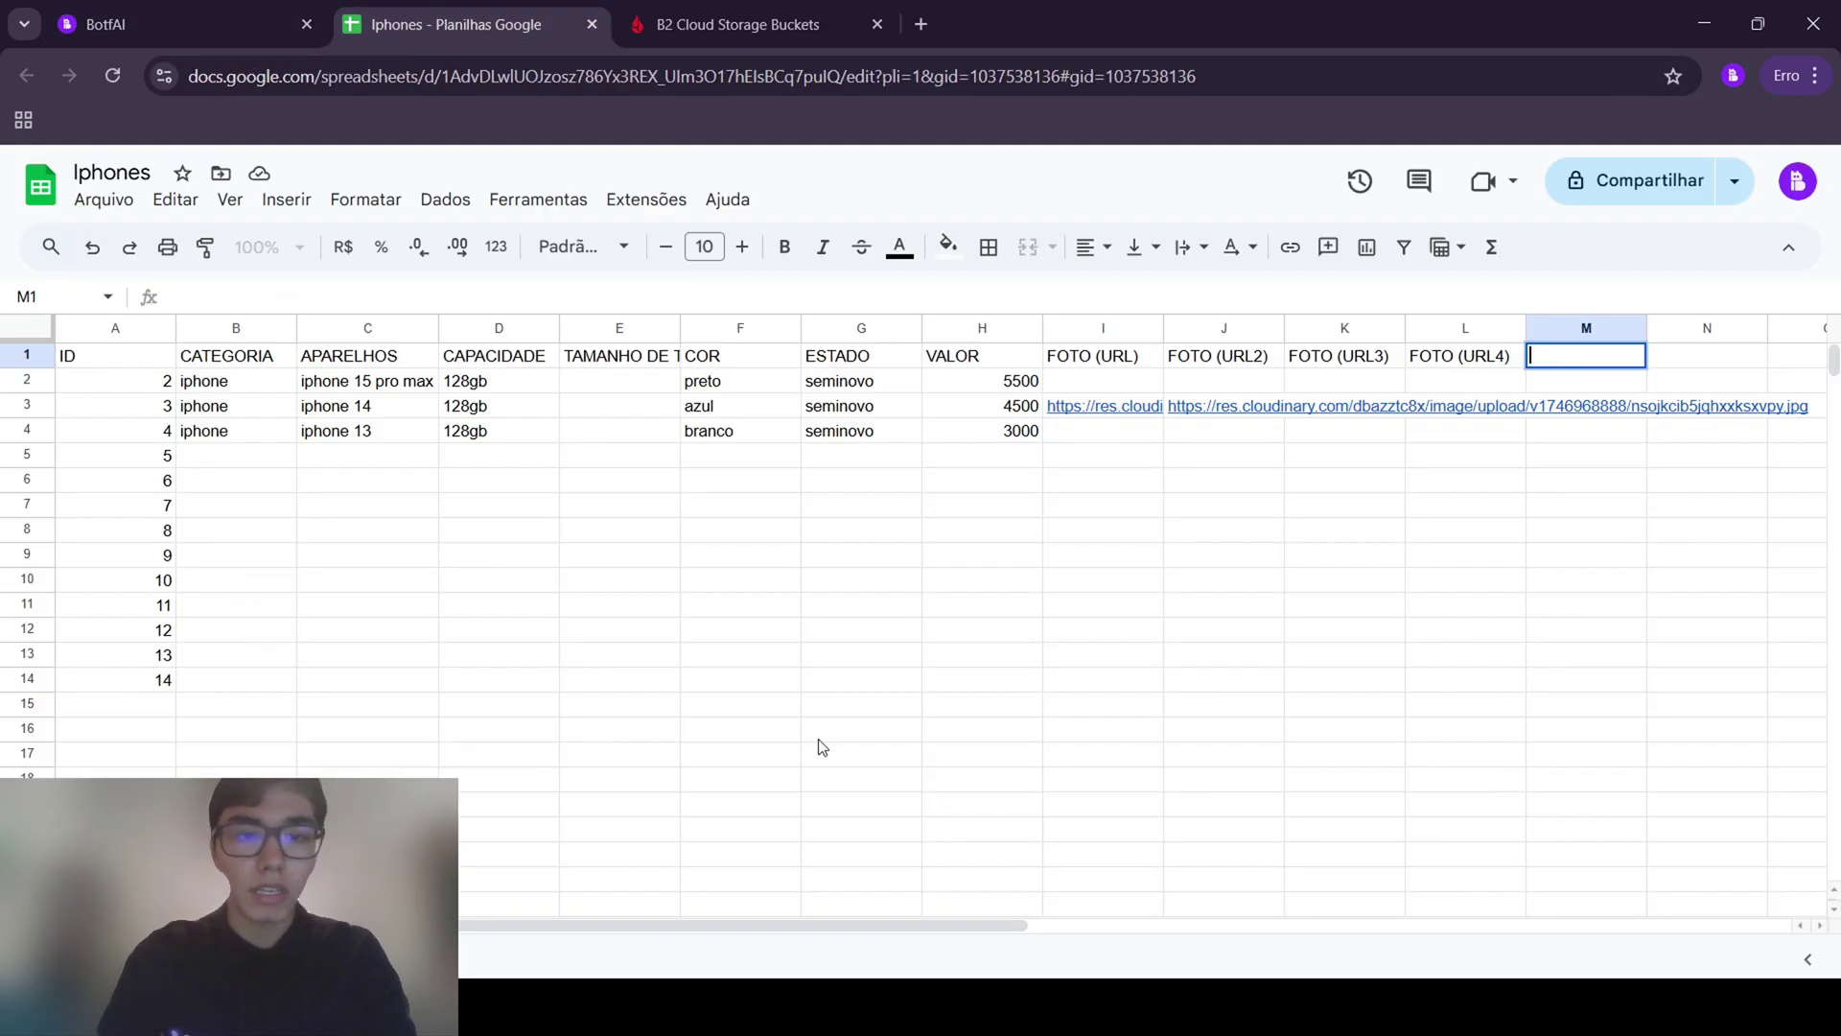
left_click_drag(312, 393, 341, 460)
left_click(383, 405)
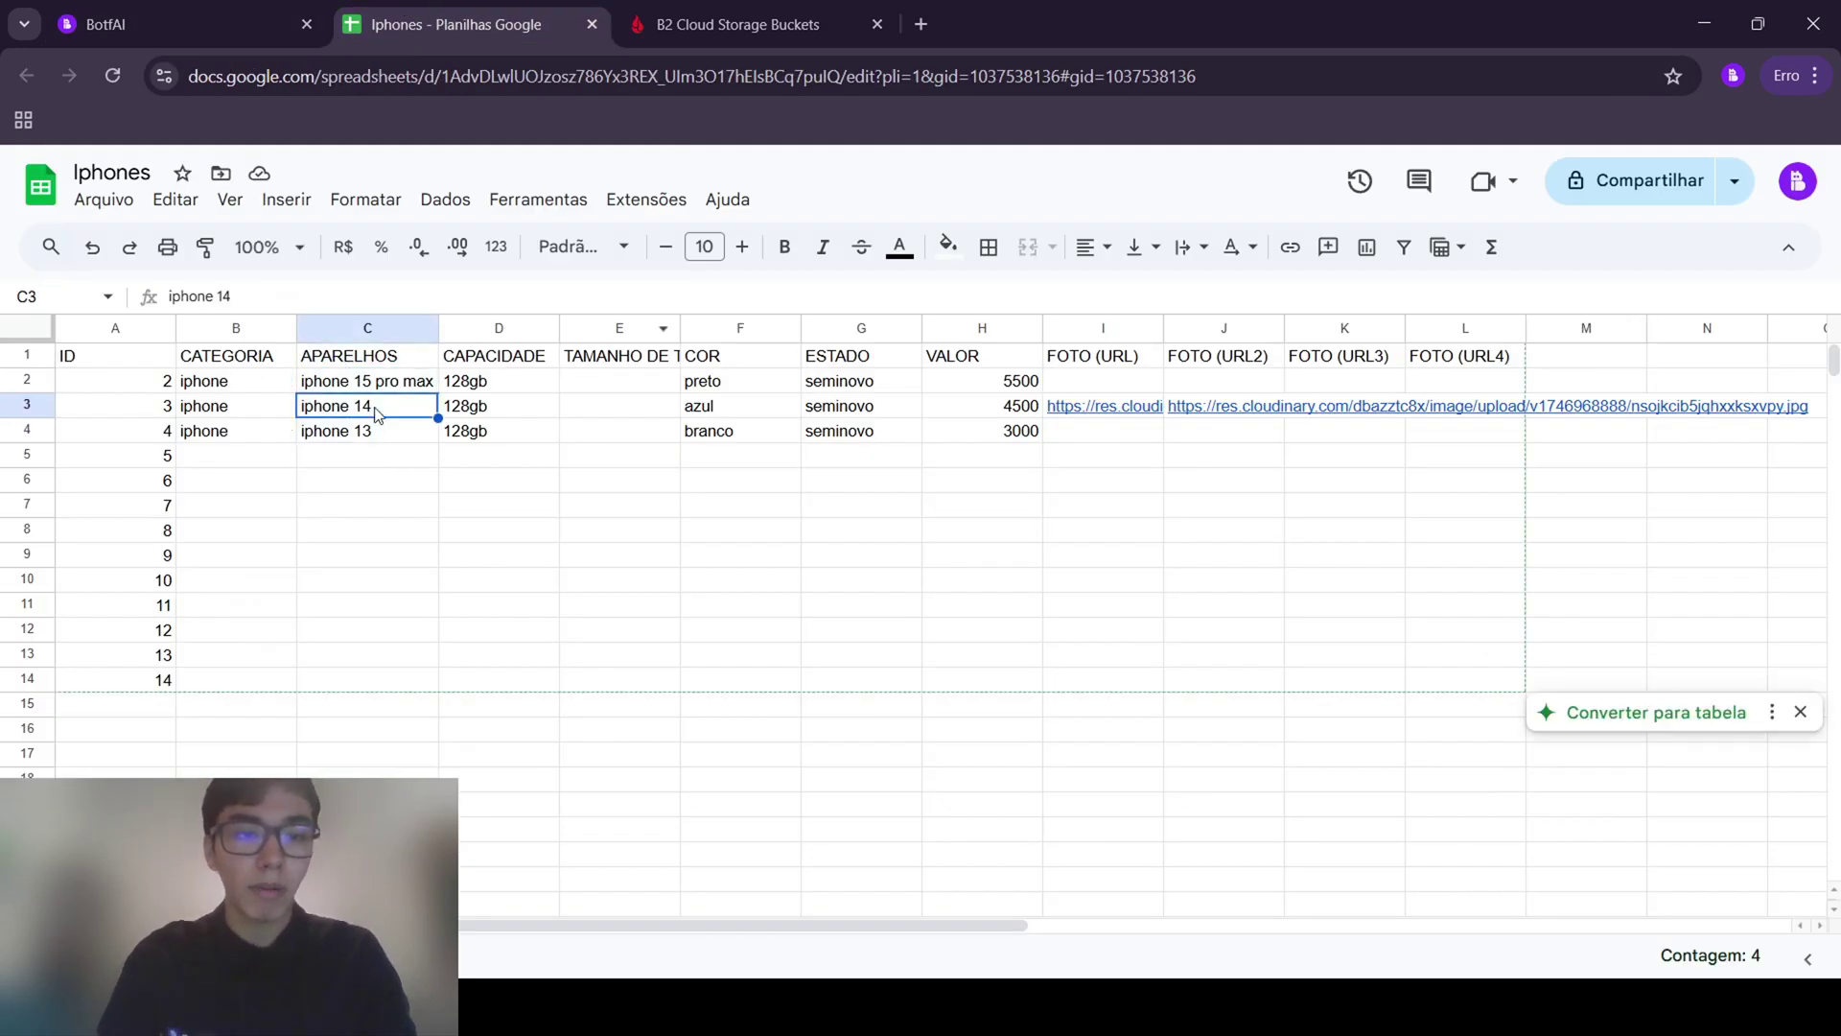
Check the iPhone rows from APARELHOS to VALOR in the spreadsheet, and locate Action #10 in the BotfAI flow
left_click_drag(380, 384, 974, 403)
left_click(1018, 389)
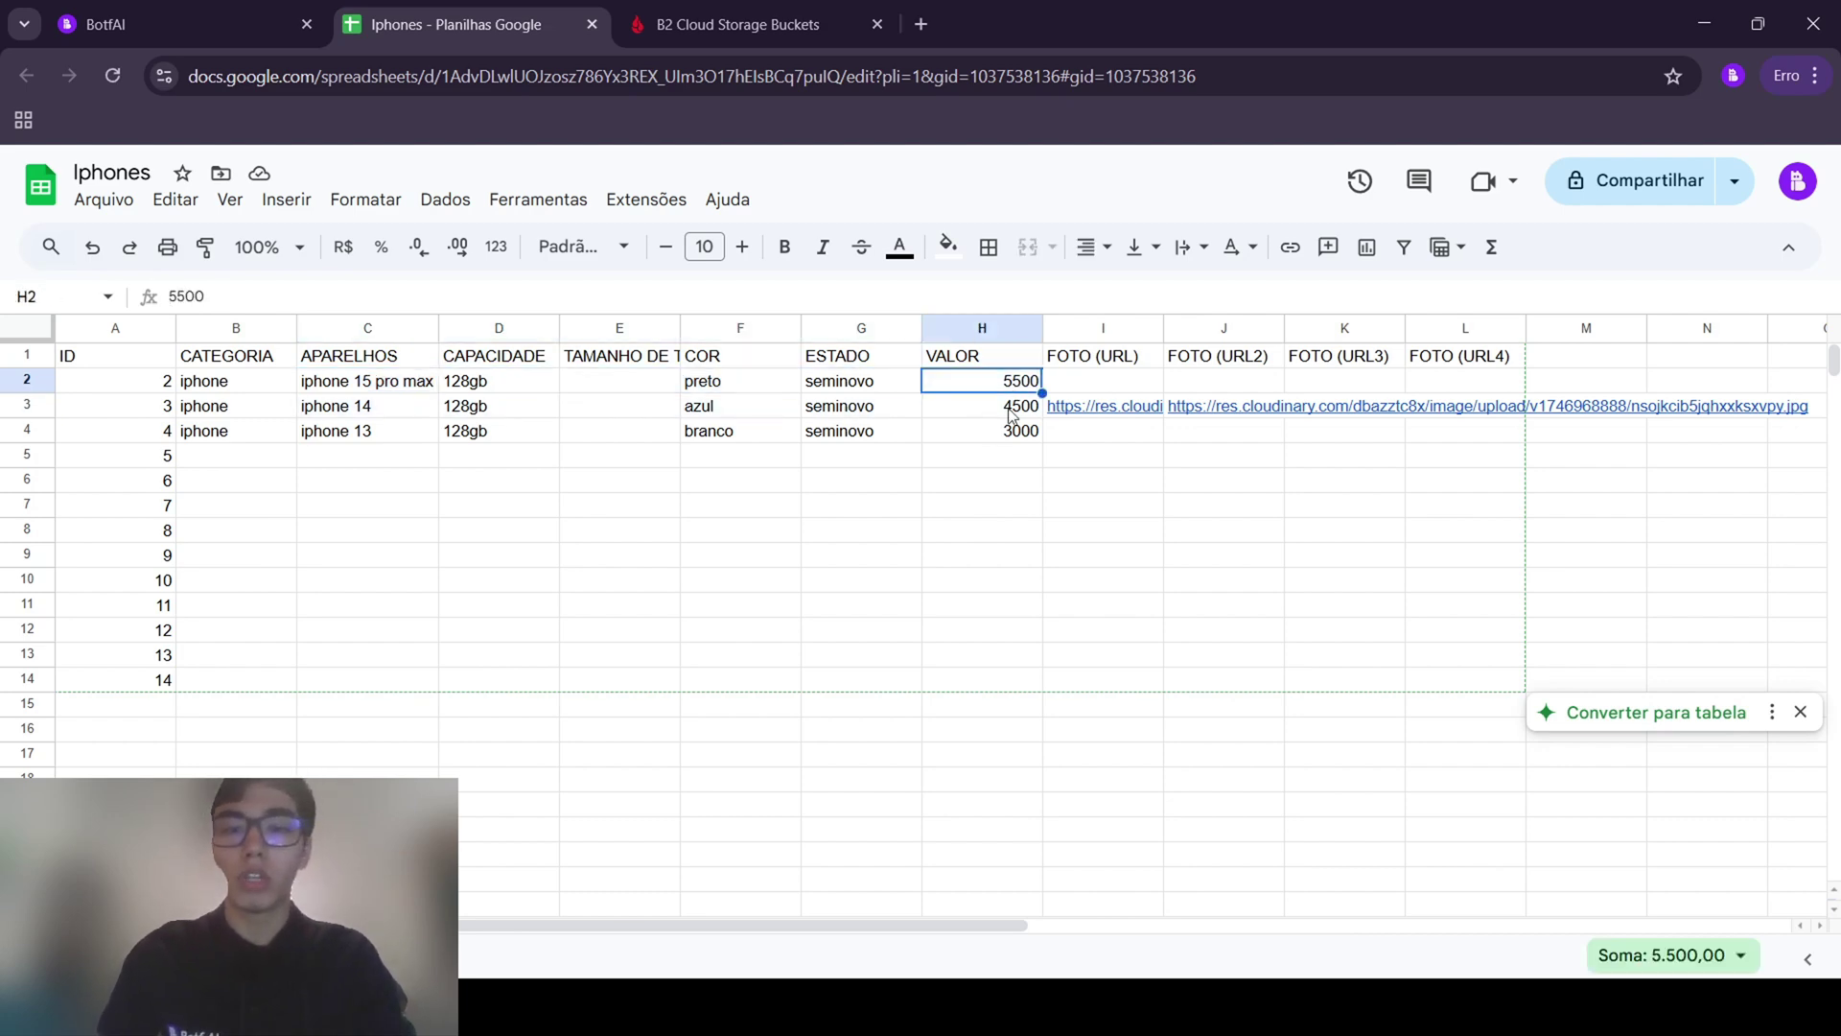
left_click(115, 23)
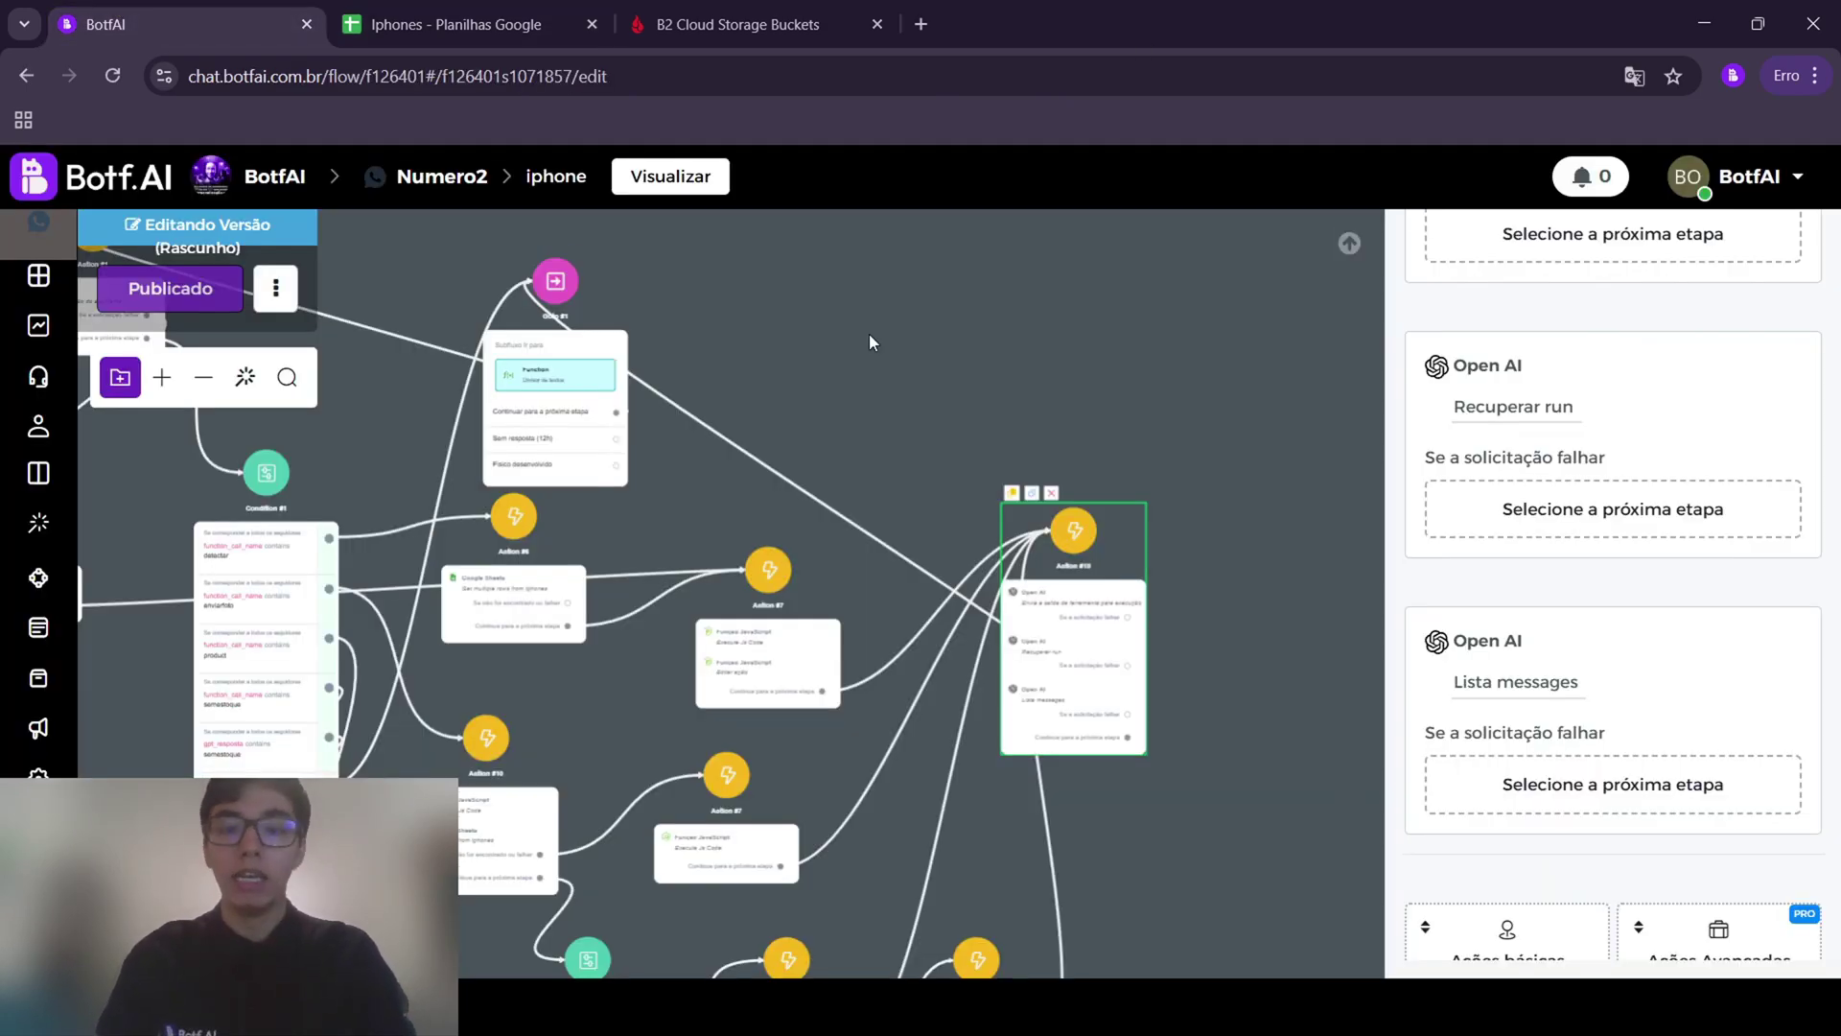
scroll(540, 512, "up", 5)
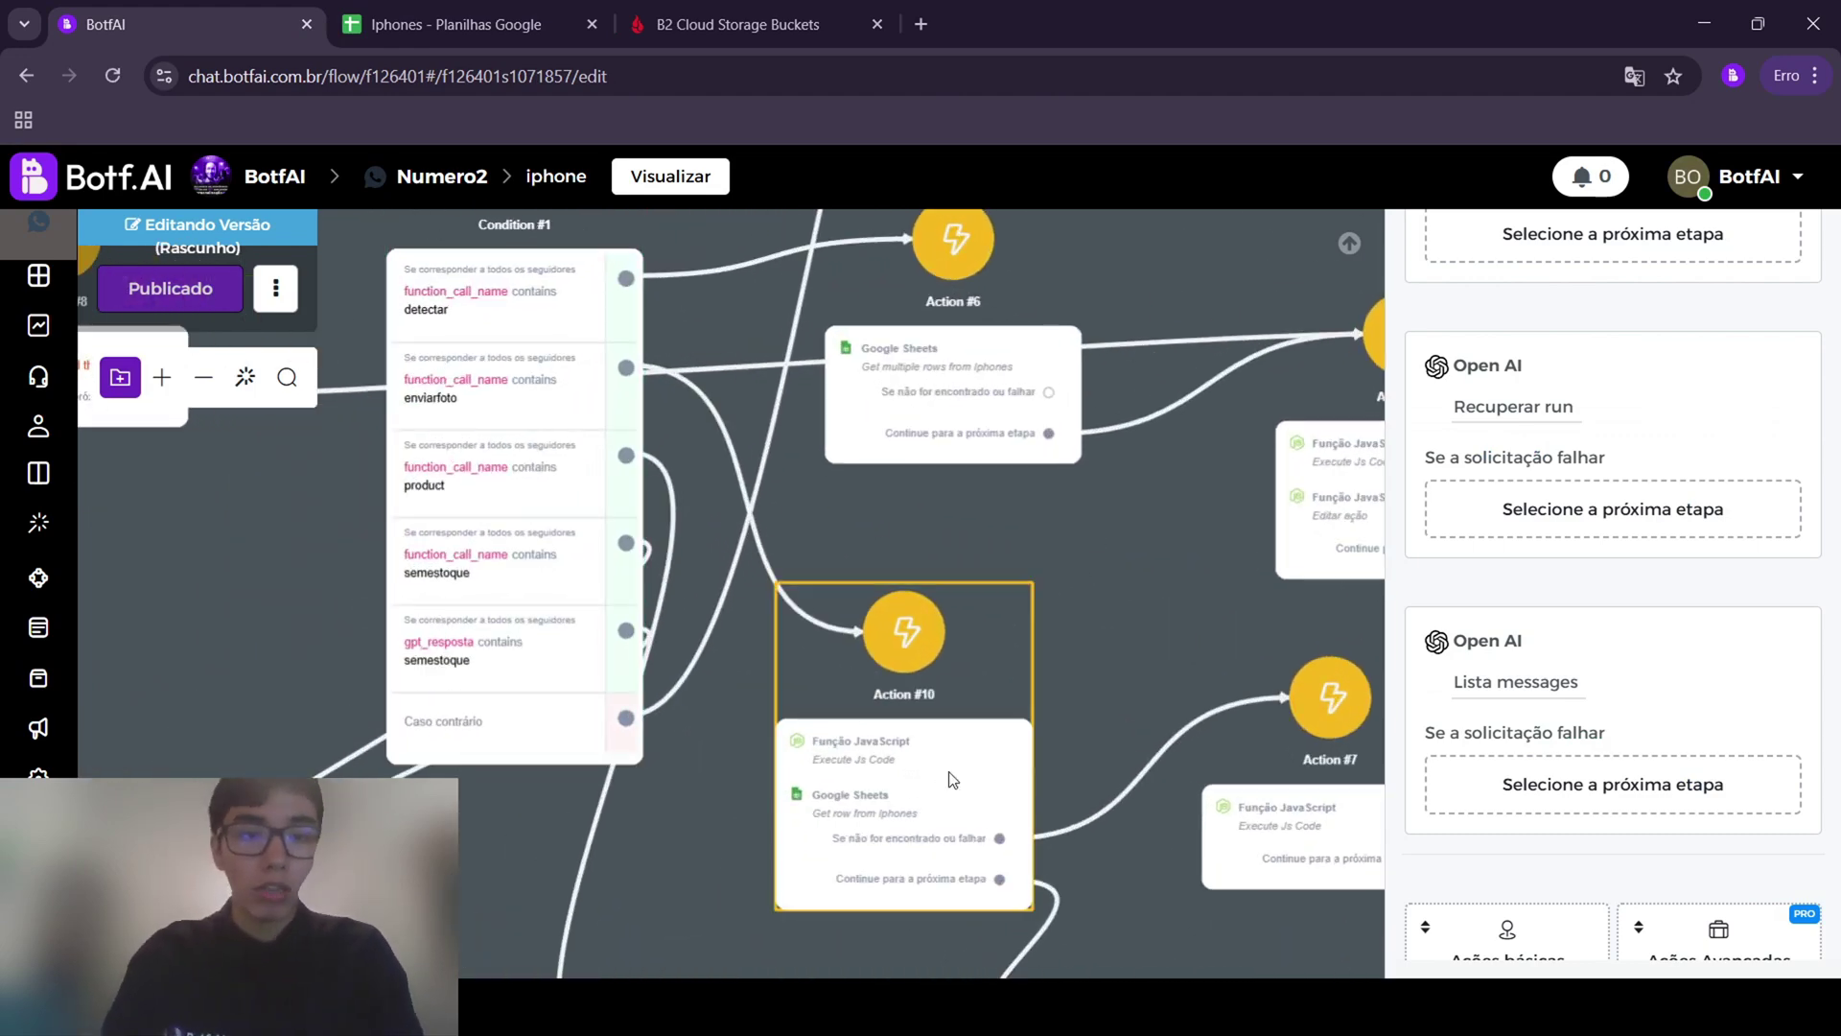
left_click_drag(954, 791, 969, 738)
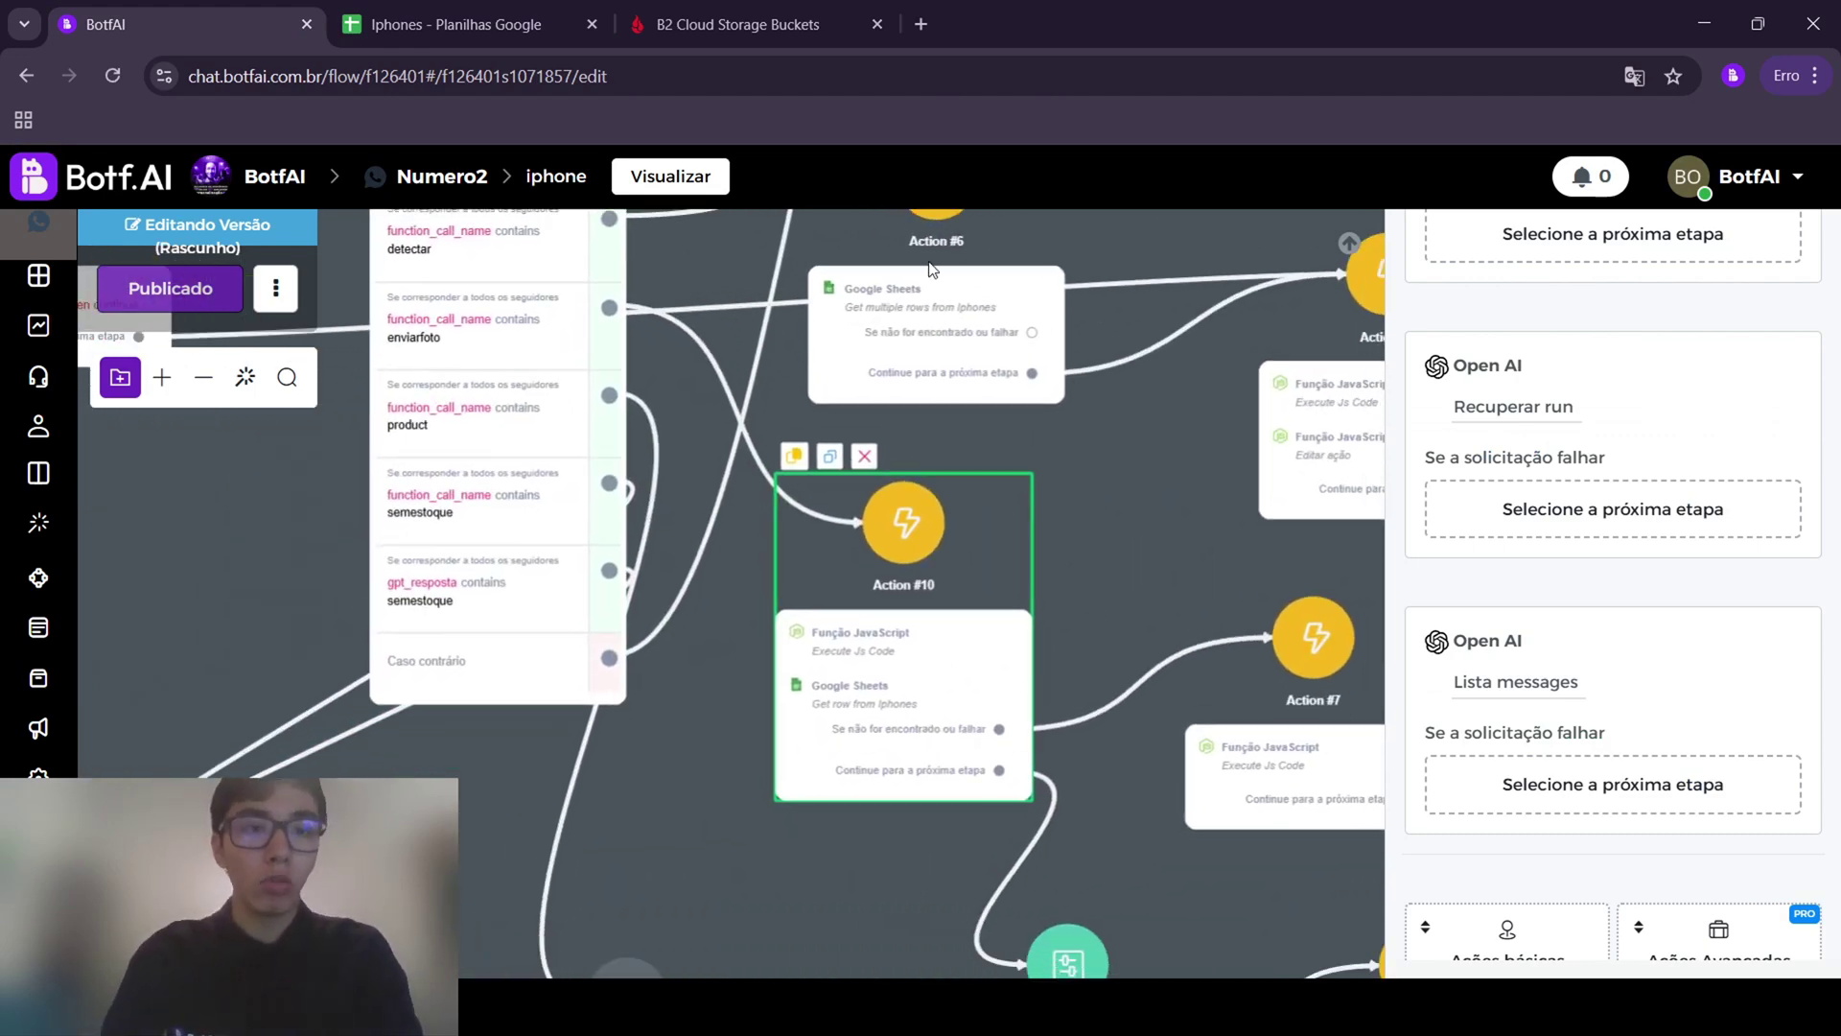
Examine the photo columns FOTO (URL) to FOTO (URL4) in the Iphones spreadsheet
left_click(451, 24)
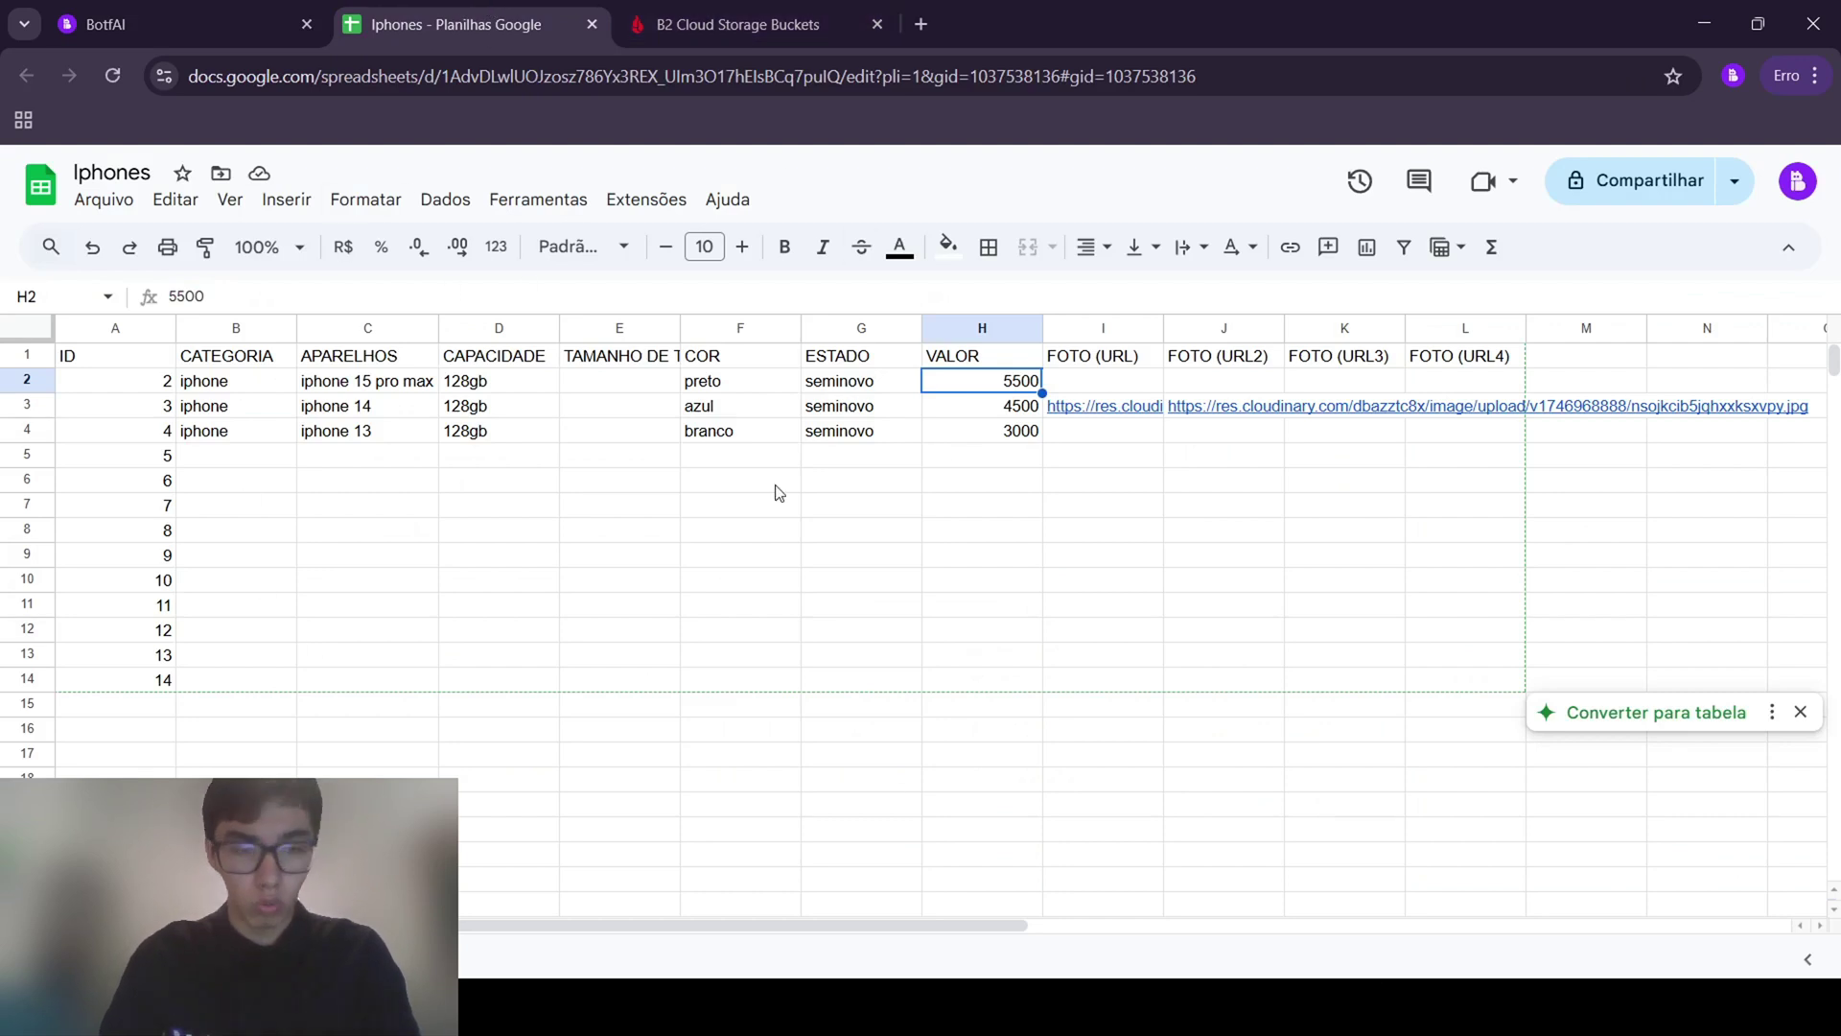
left_click(1091, 381)
left_click(1096, 472)
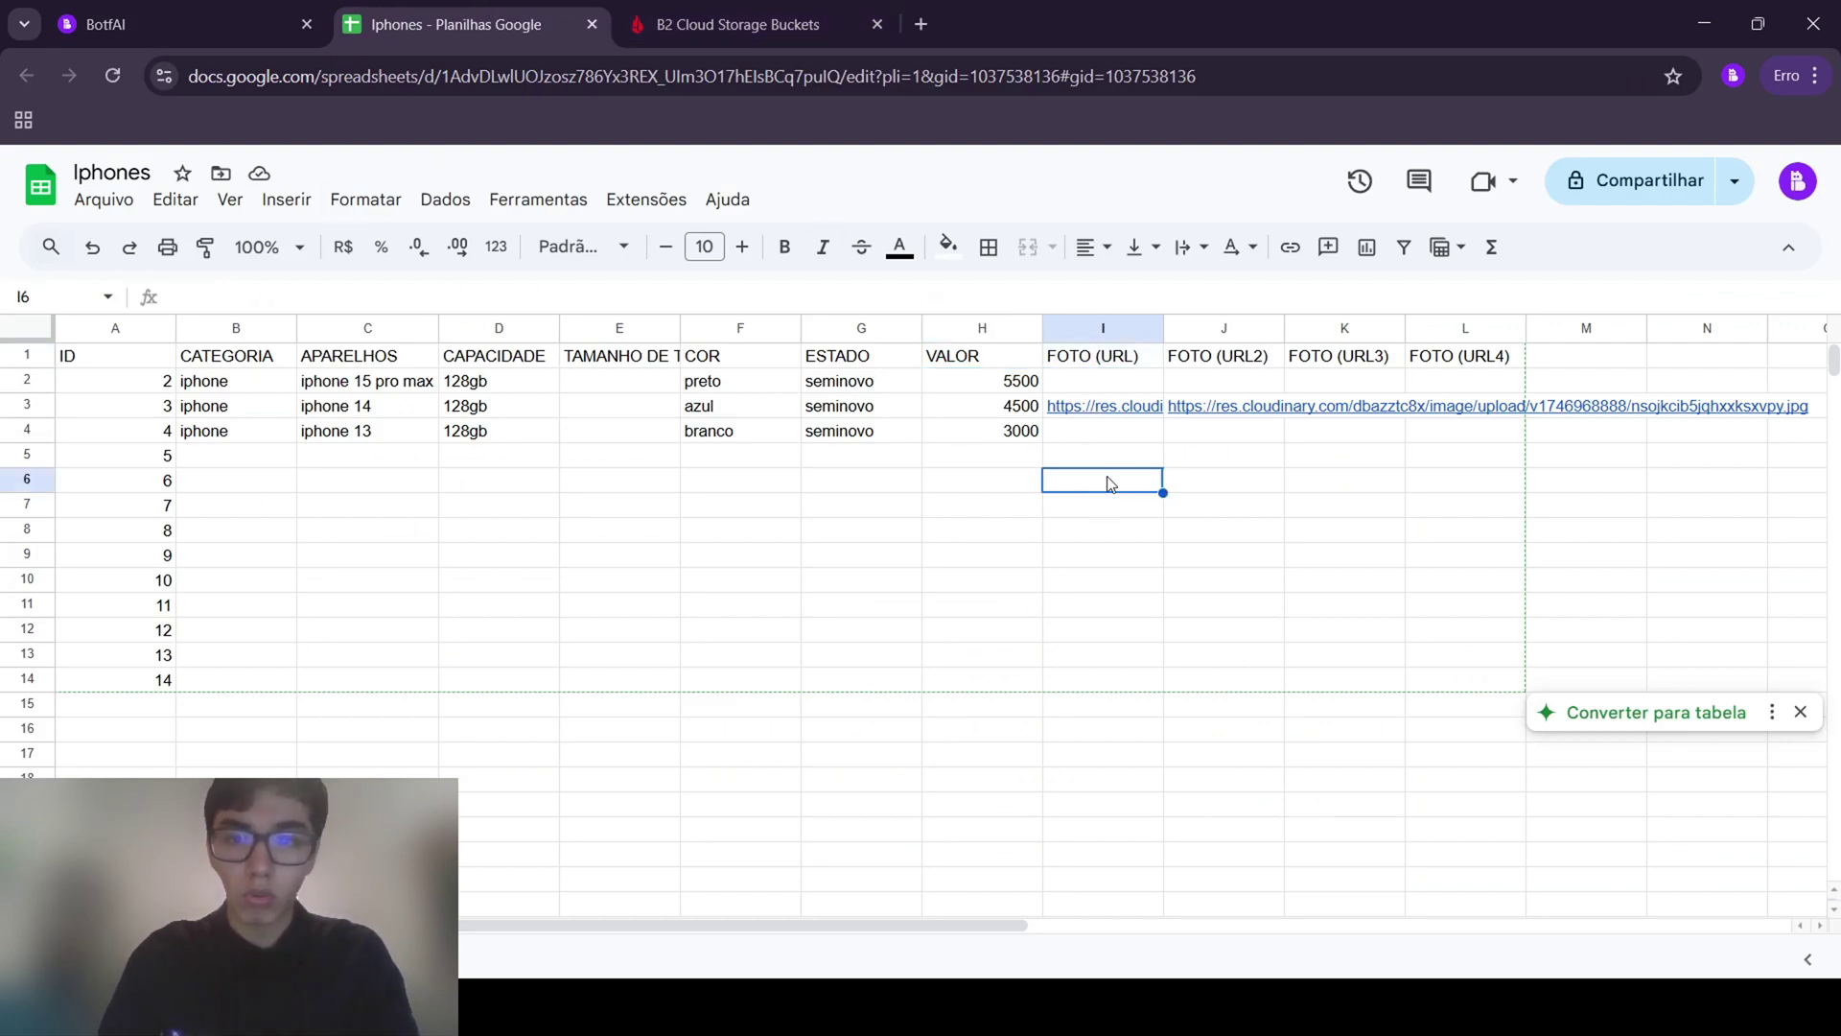
left_click(1105, 383)
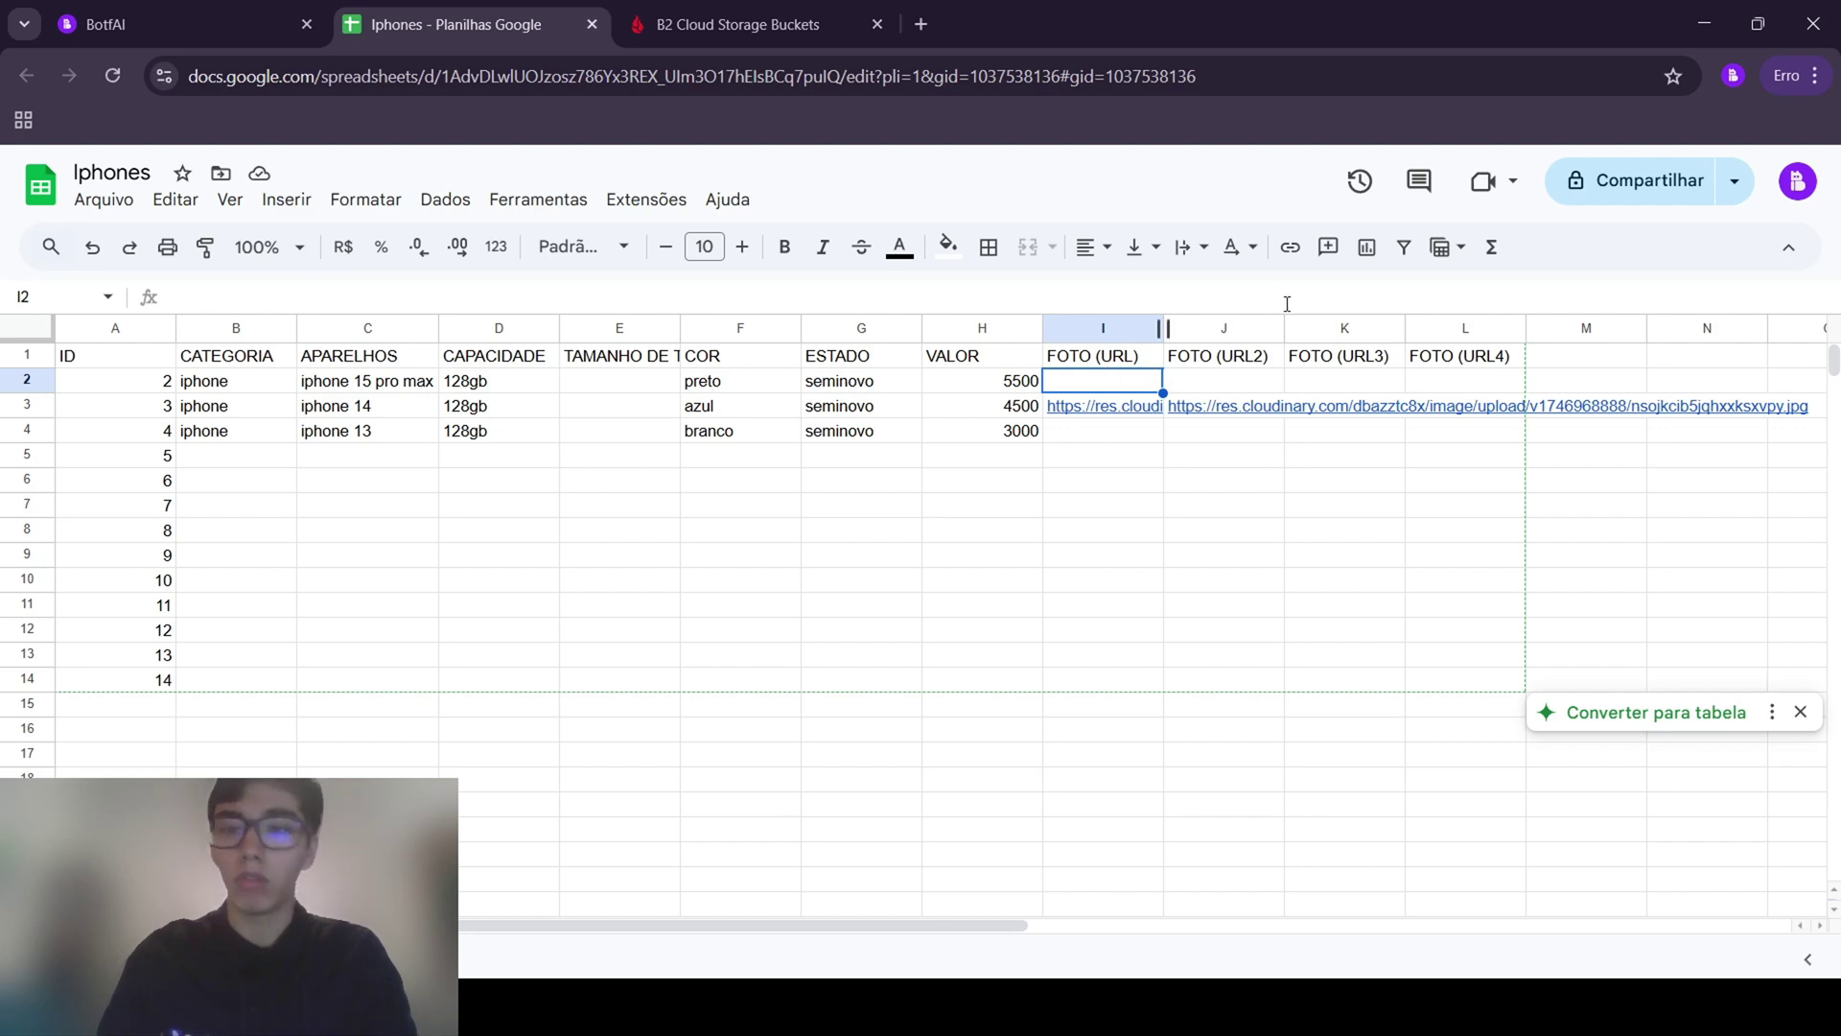
left_click(1105, 360)
left_click(1211, 366)
left_click(1337, 362)
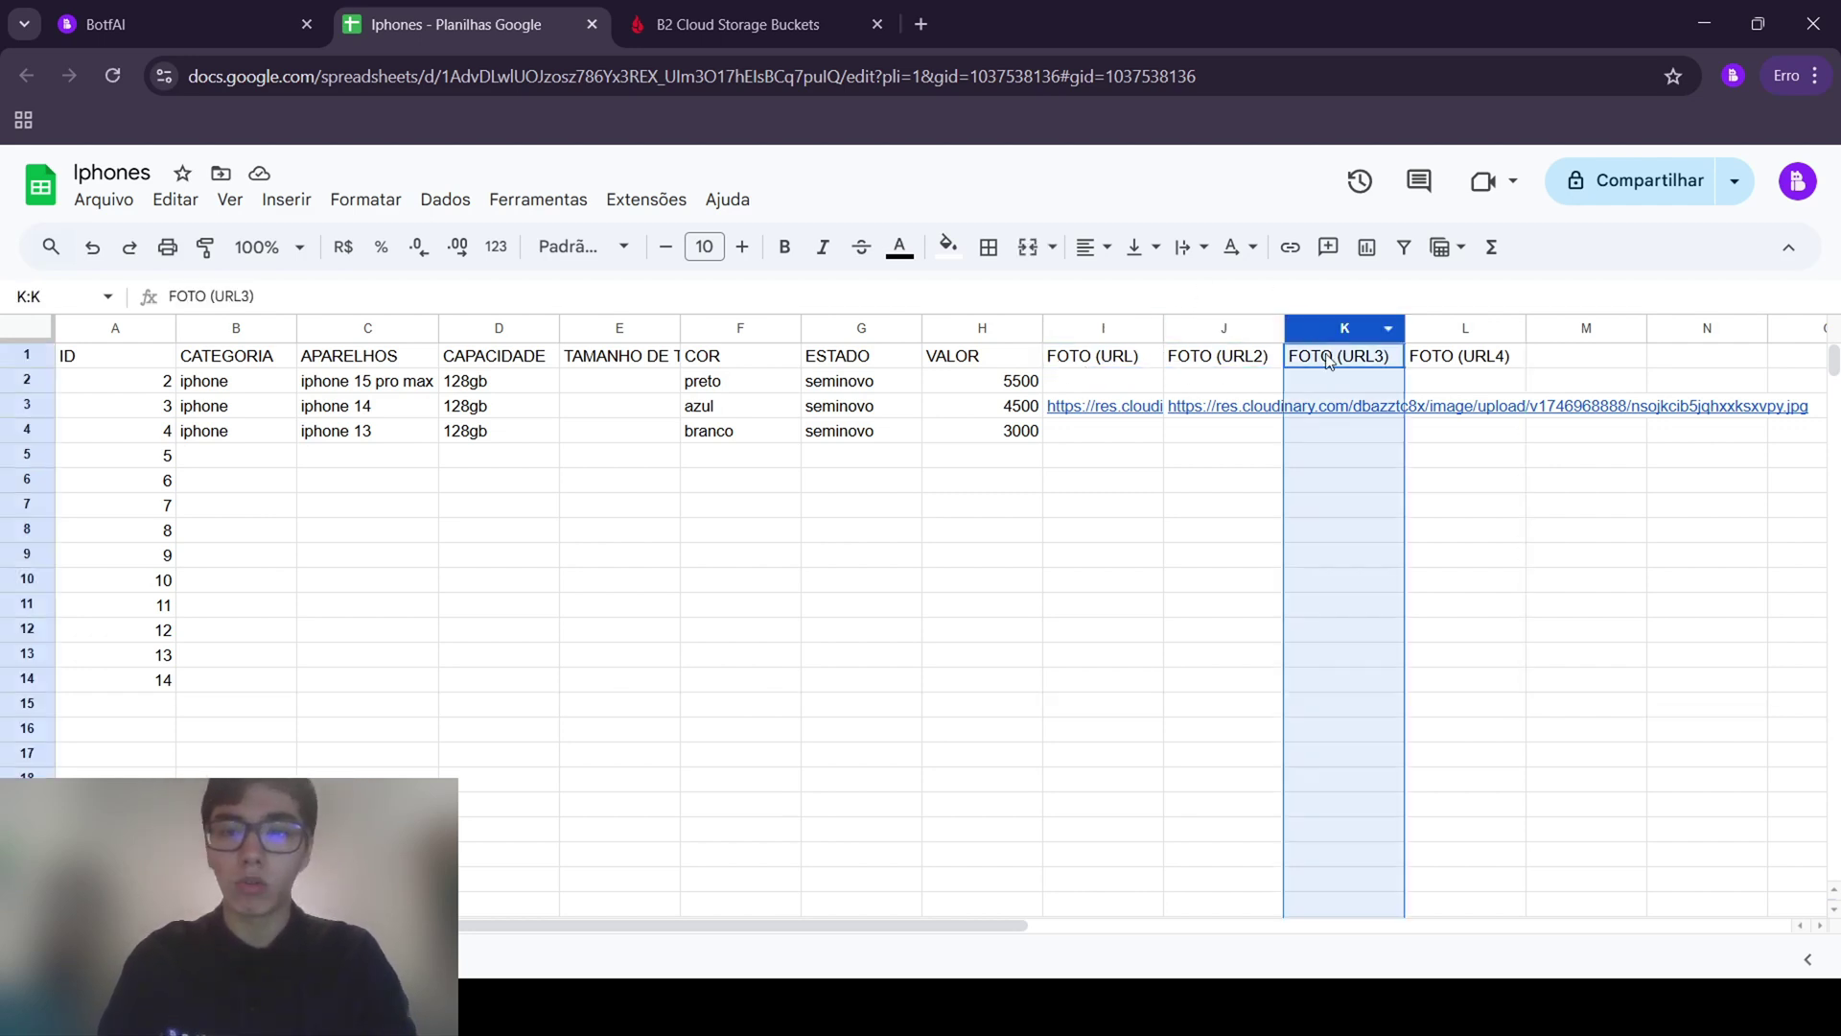
left_click(1484, 365)
left_click_drag(1080, 368, 1426, 341)
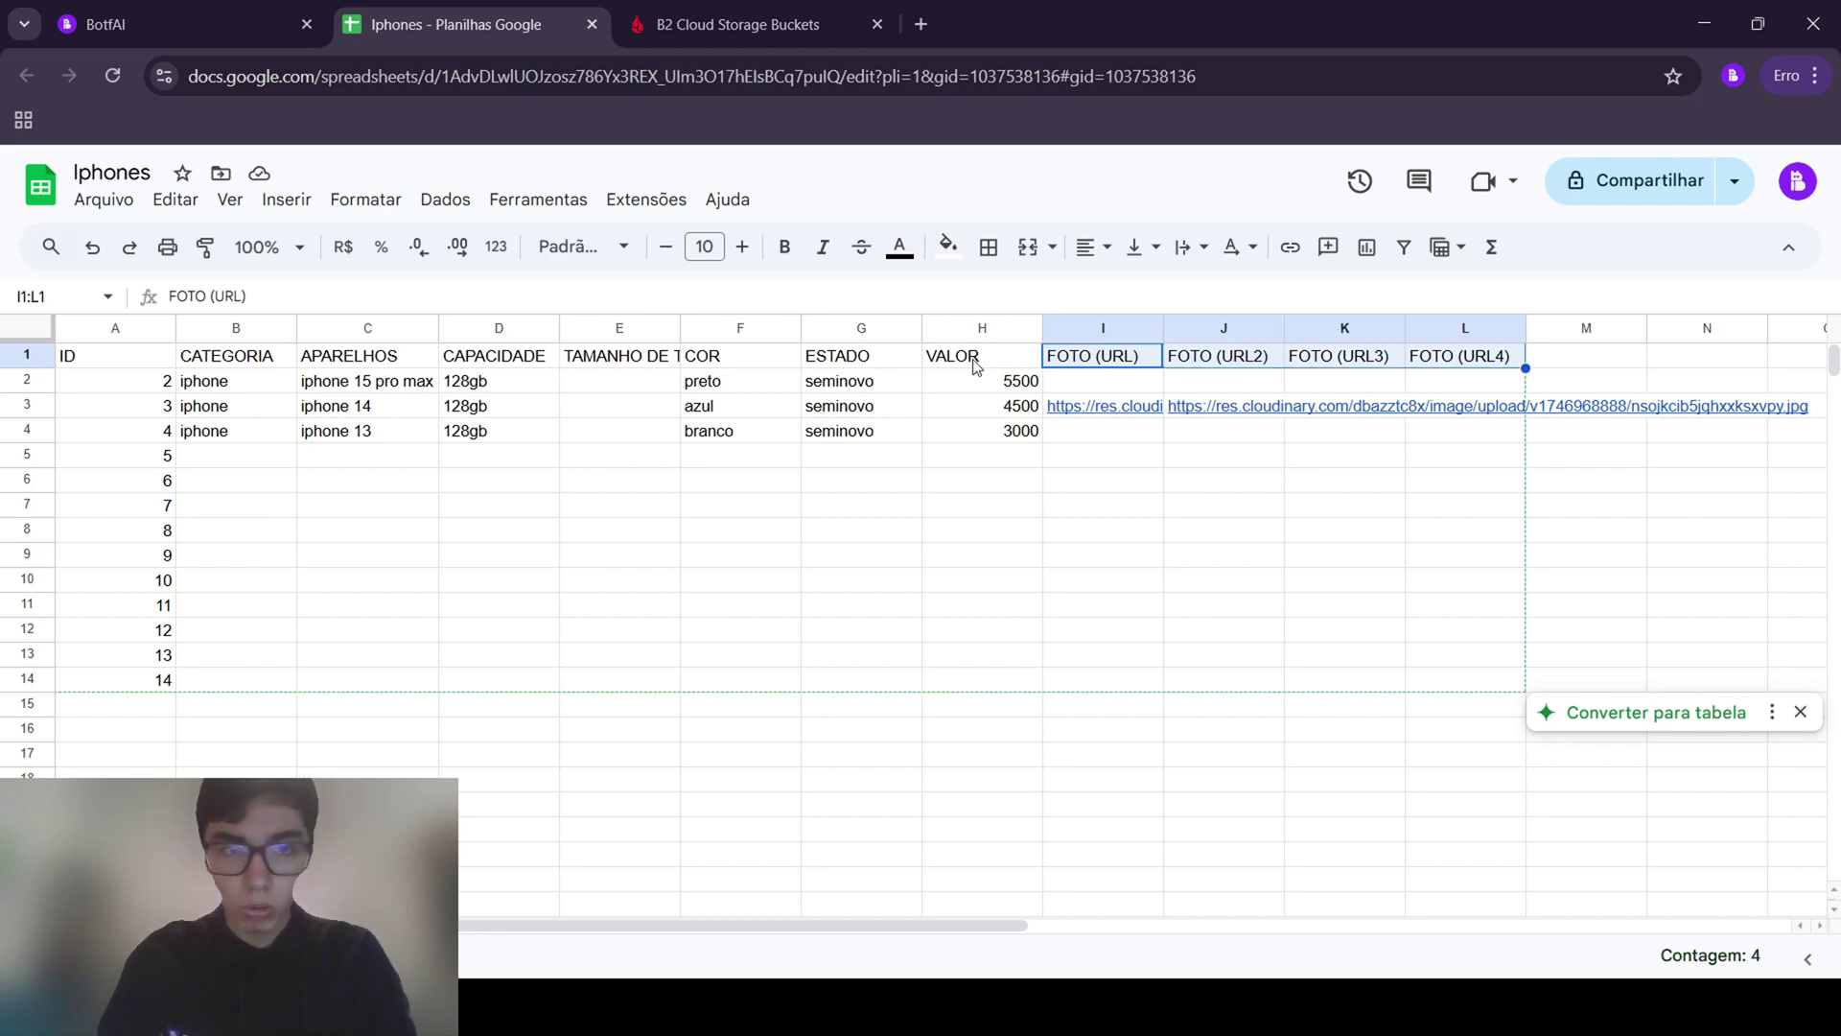
Review Action #10's Google Sheets row lookup in the flow, including its ID filter and the custom fields mapped to the photo columns
left_click(167, 14)
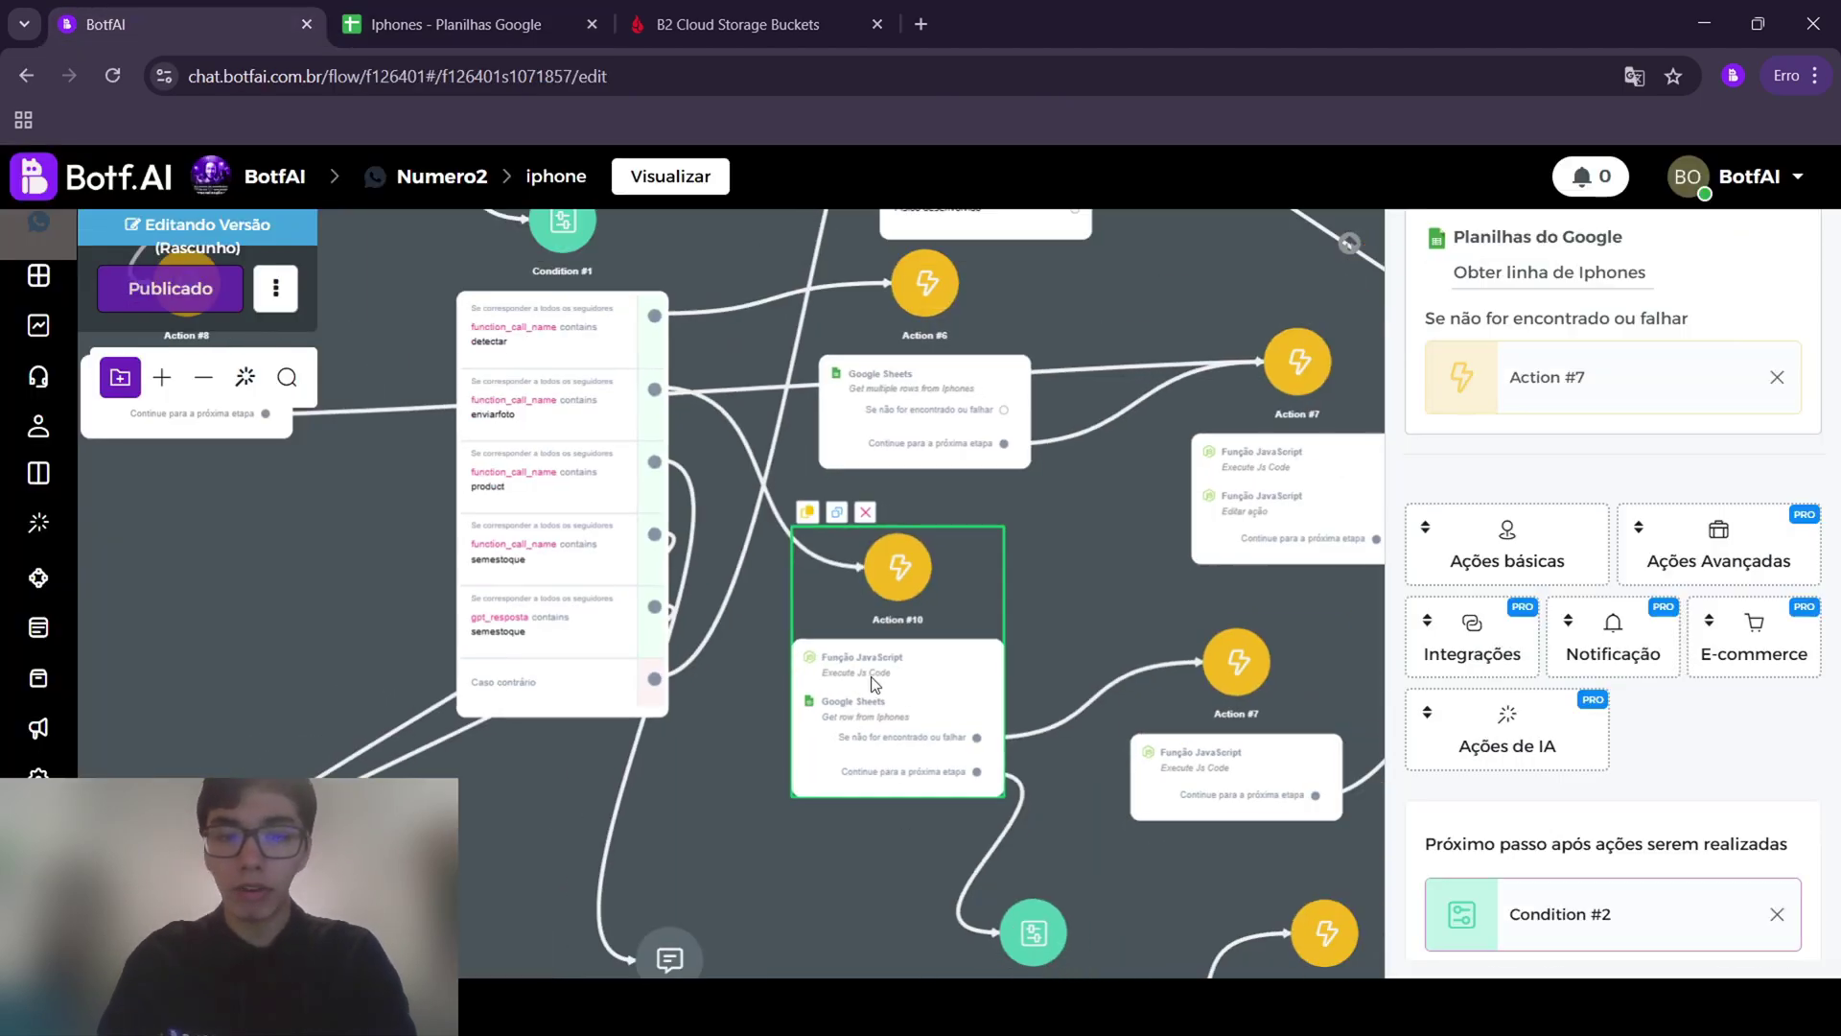
scroll(1539, 400, "up", 3)
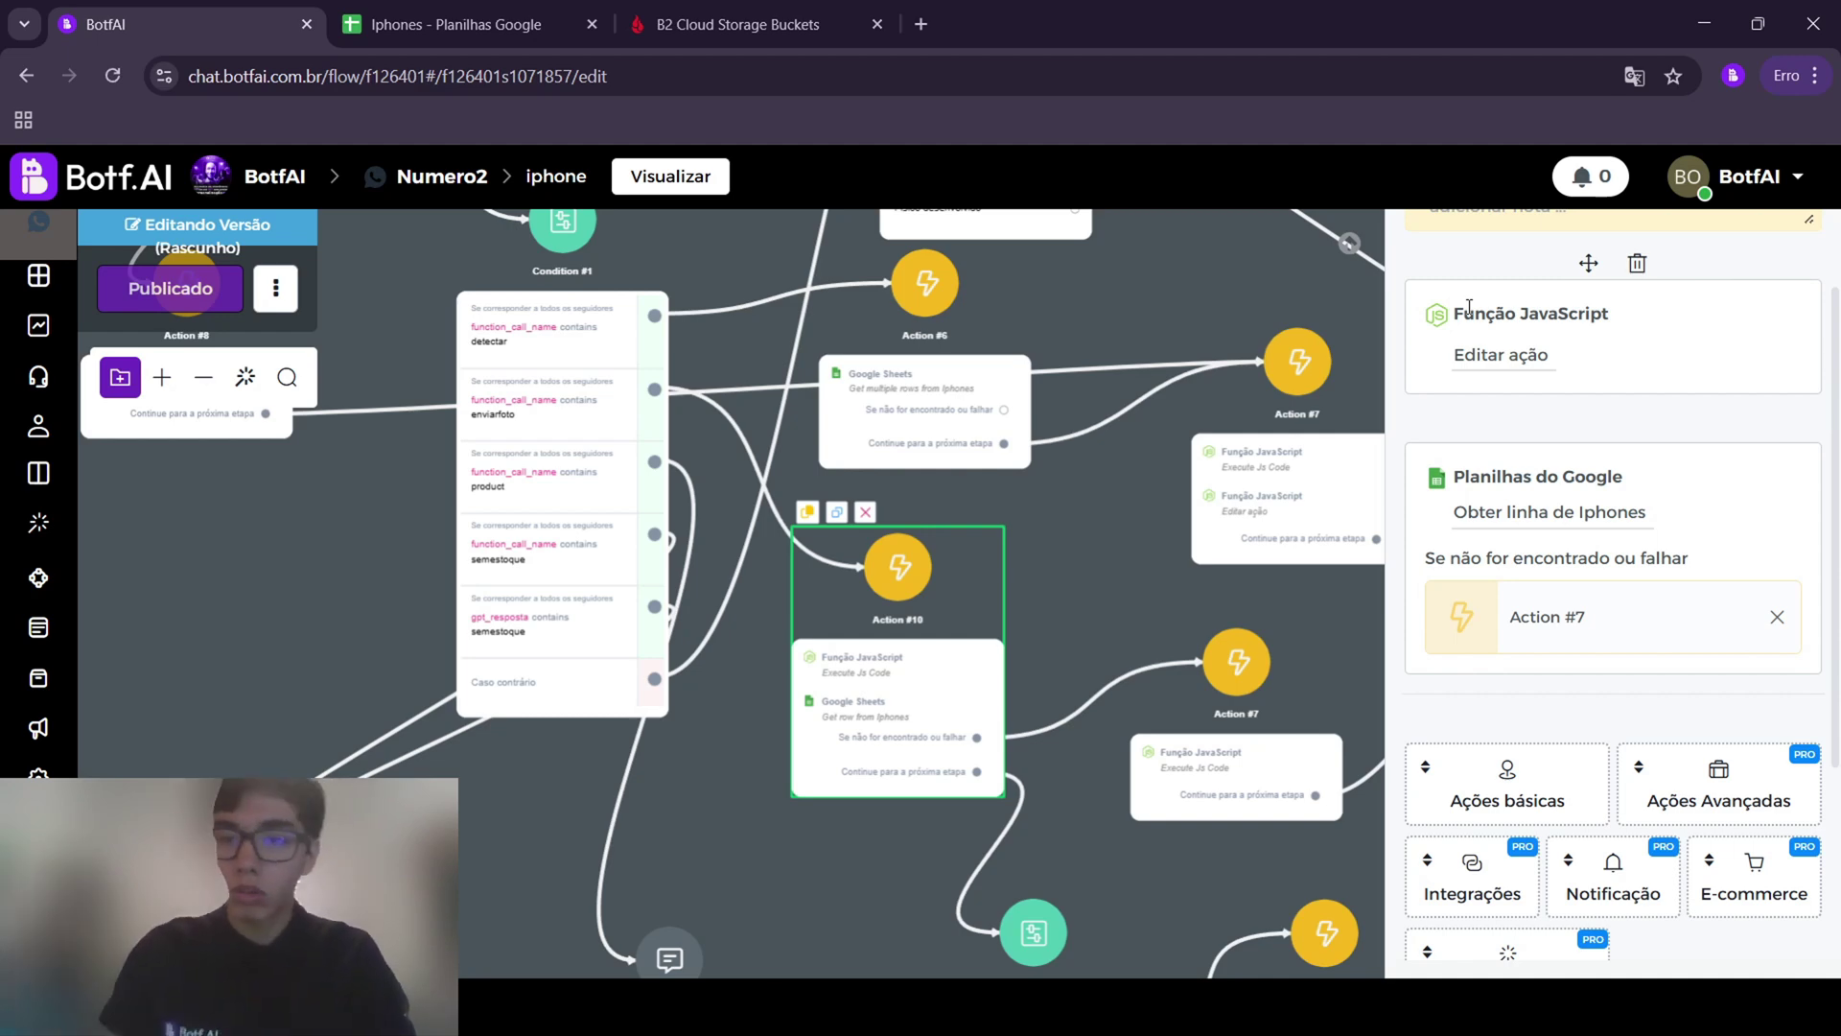
left_click(1475, 518)
scroll(754, 518, "down", 3)
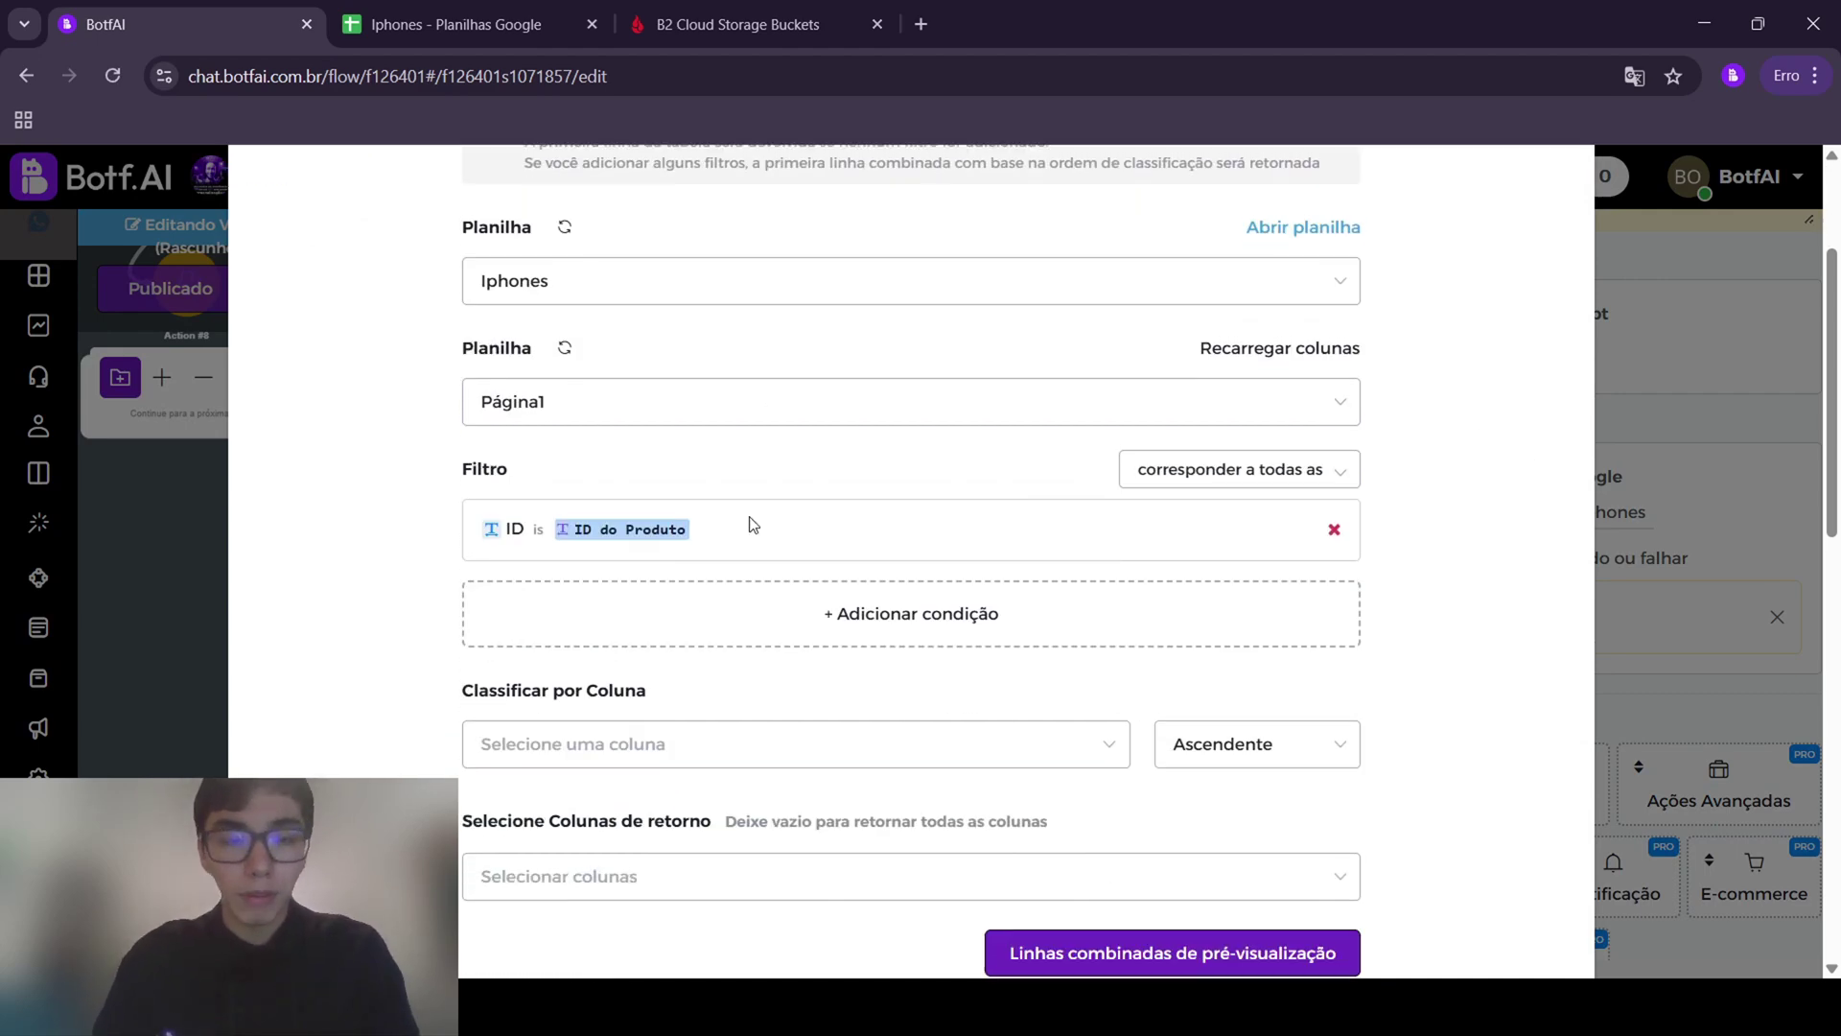
scroll(760, 518, "up", 3)
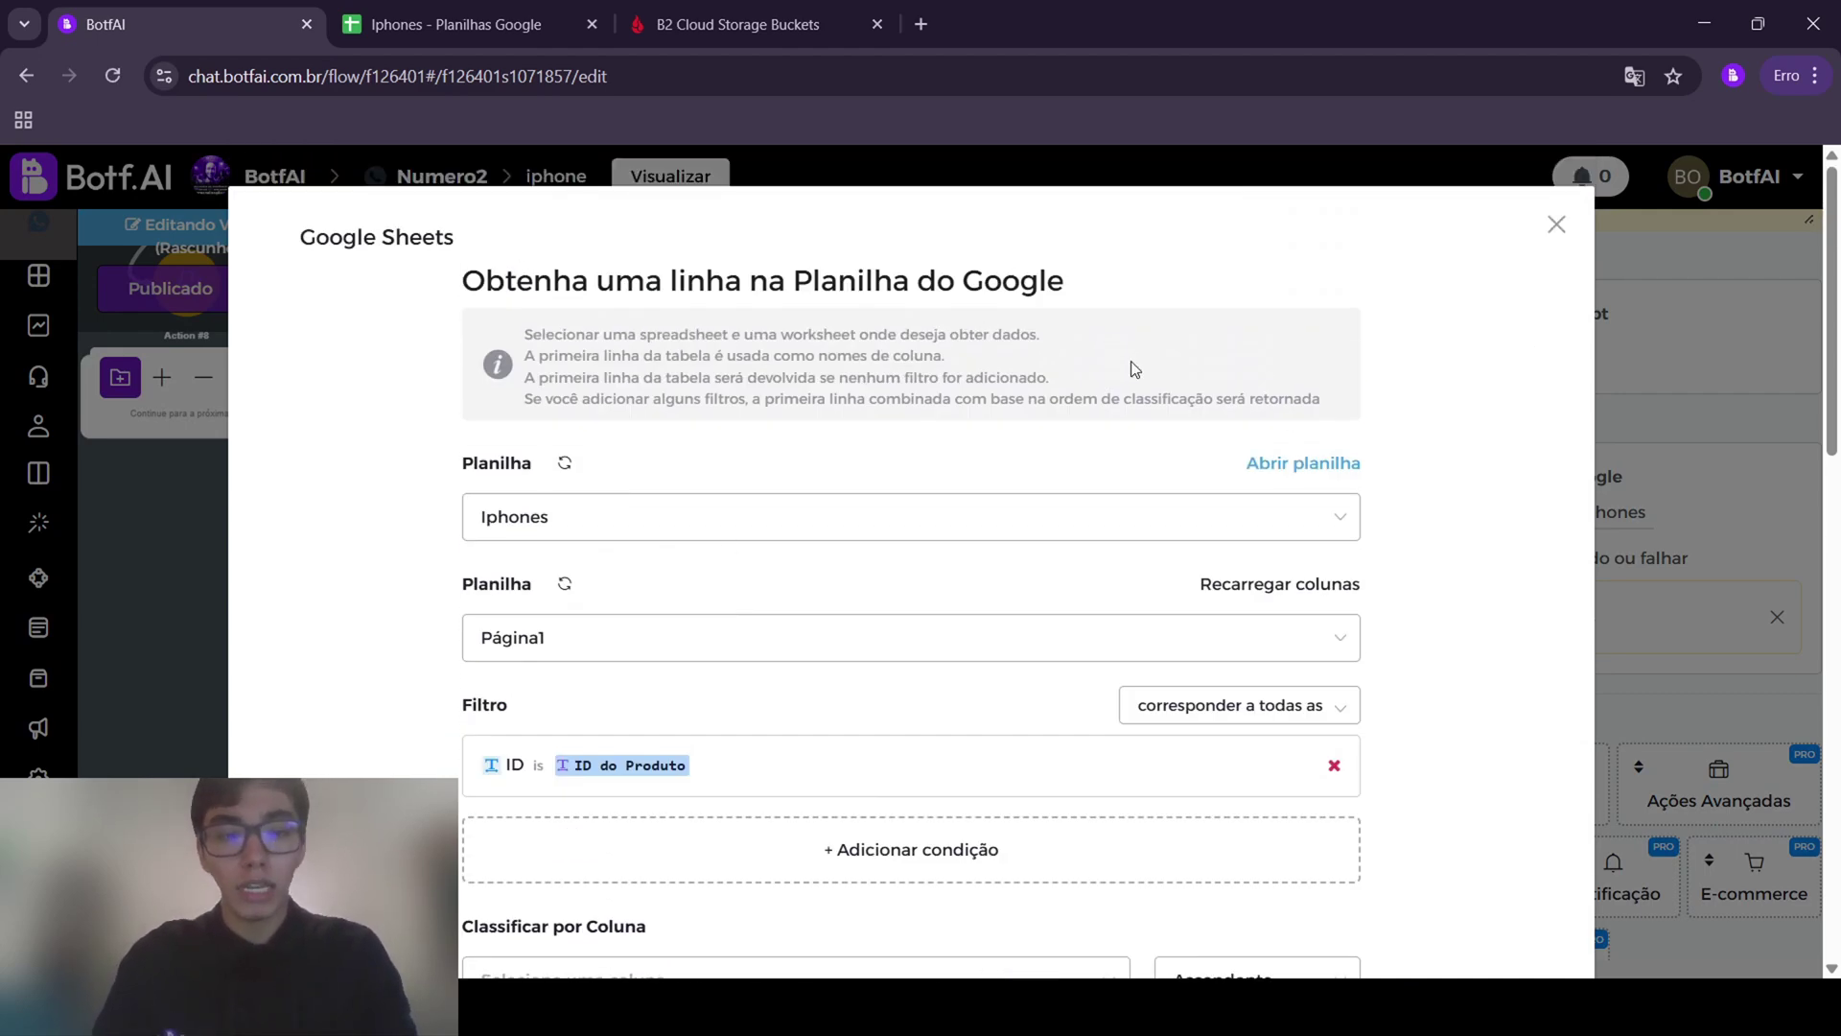
scroll(1134, 370, "down", 10)
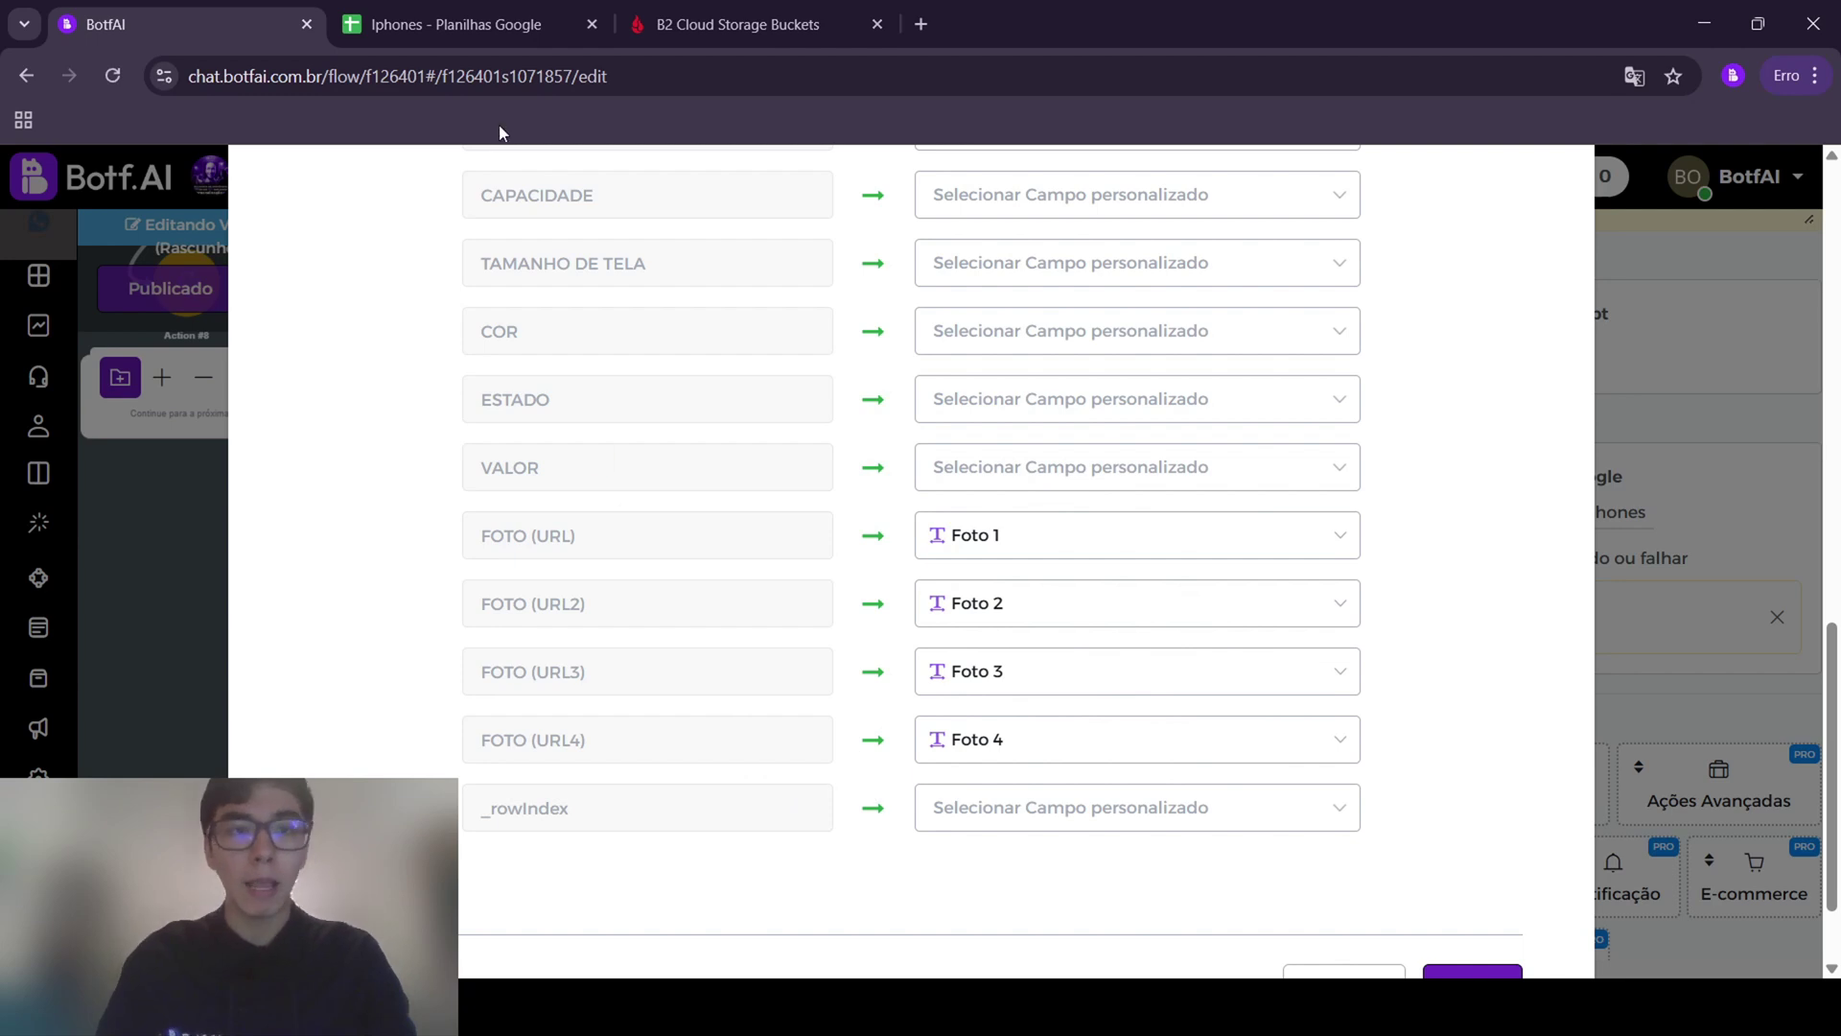
Check the photo link stored for the iphone 14 under FOTO (URL) in the Iphones spreadsheet
left_click(470, 26)
left_click(1054, 410)
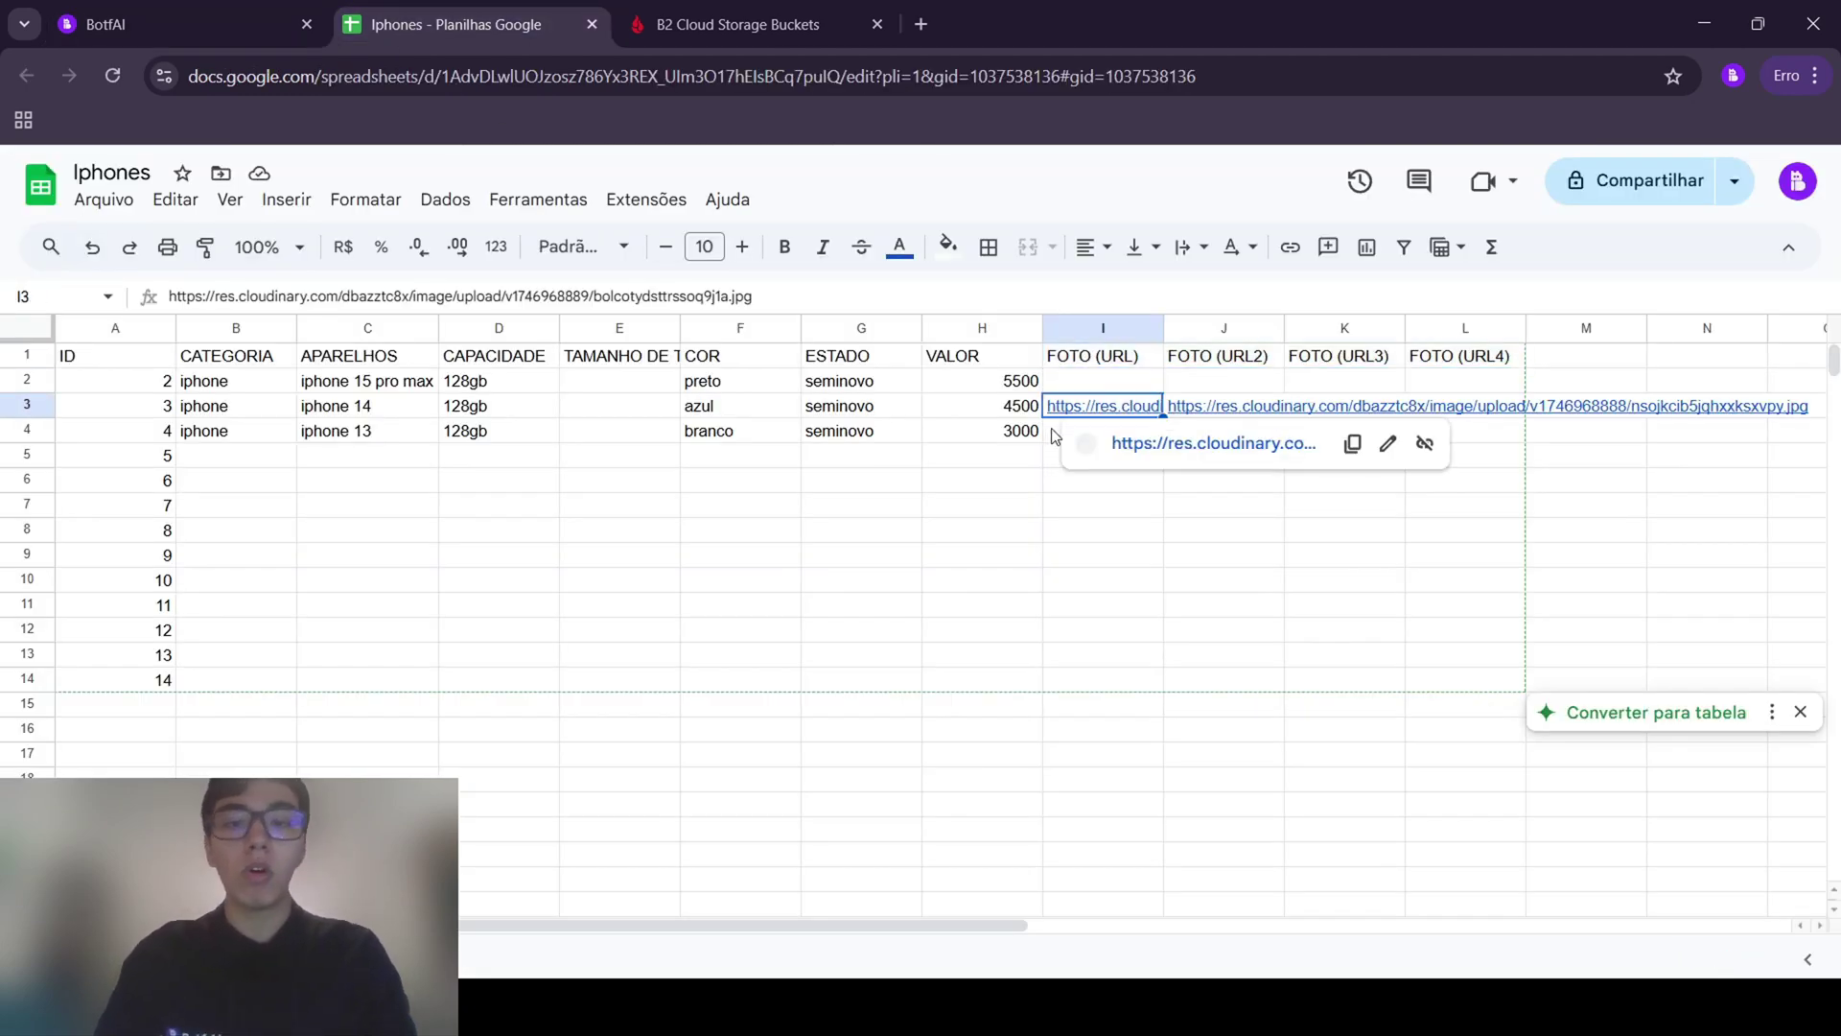
left_click(1006, 512)
left_click(1075, 435)
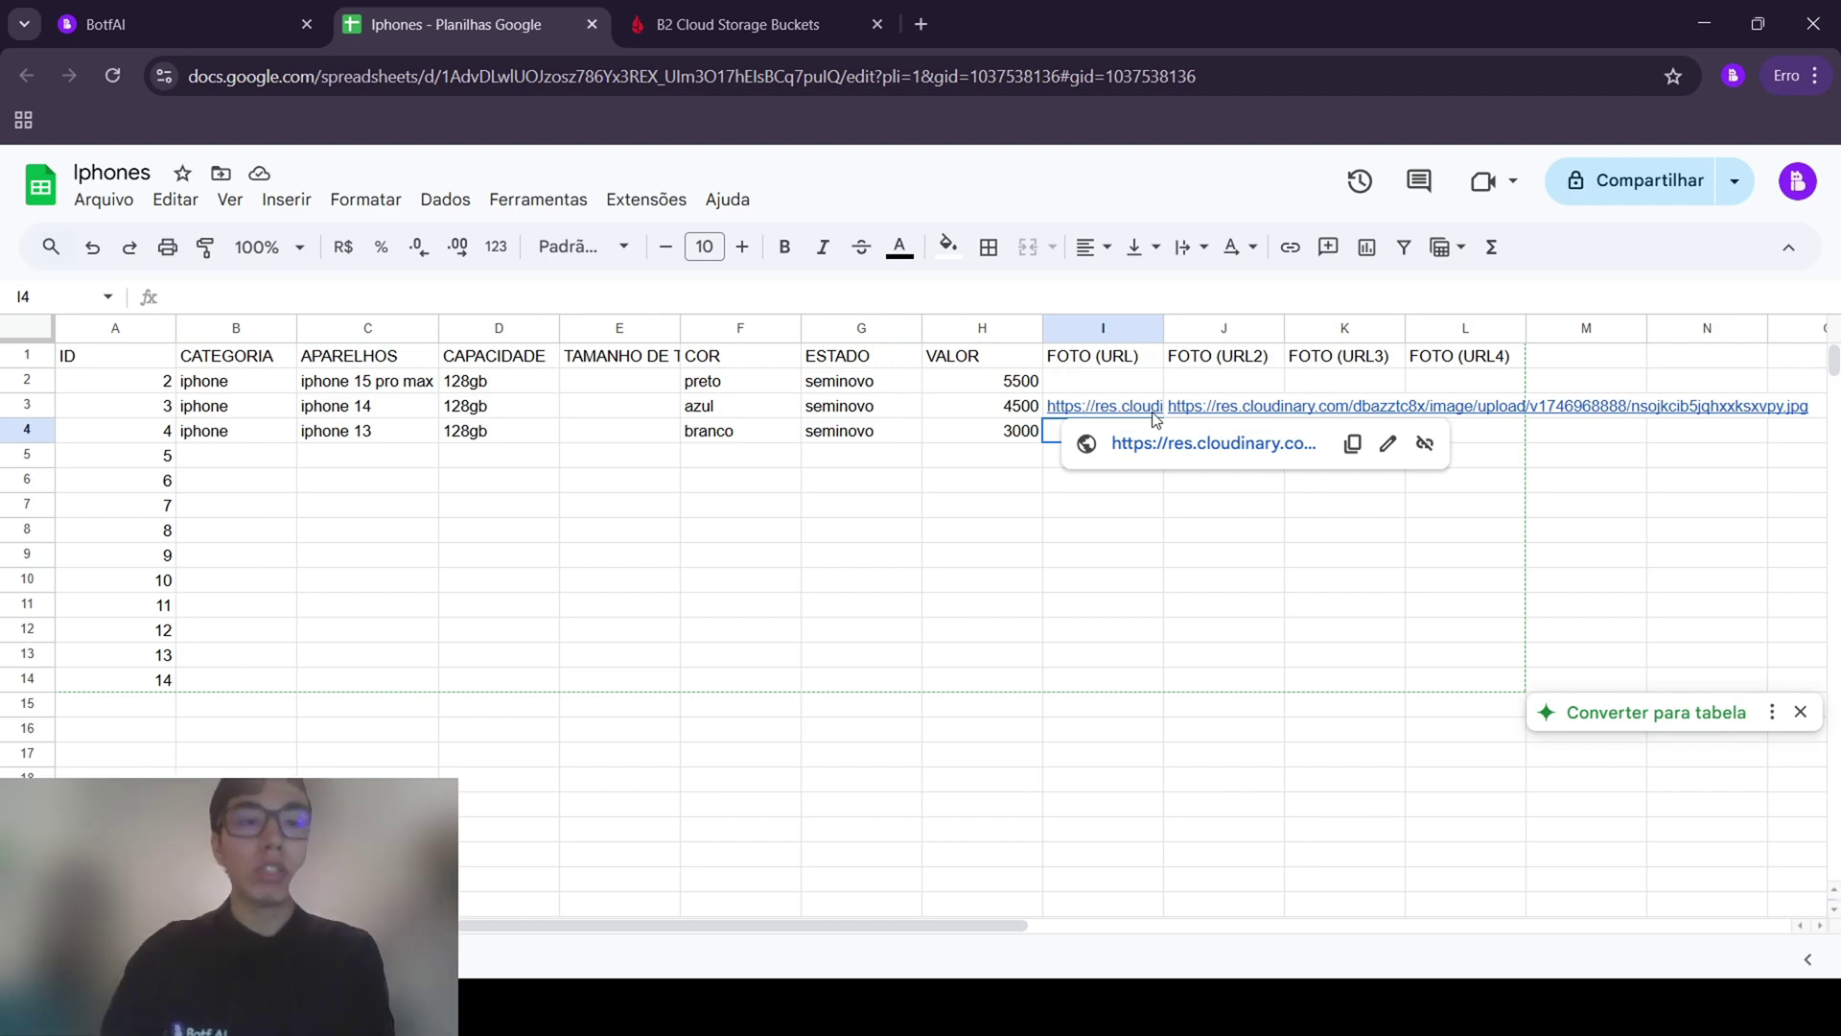
Switch to Backblaze and upload the downloaded iPhone photo to the botfai2 bucket
left_click(736, 24)
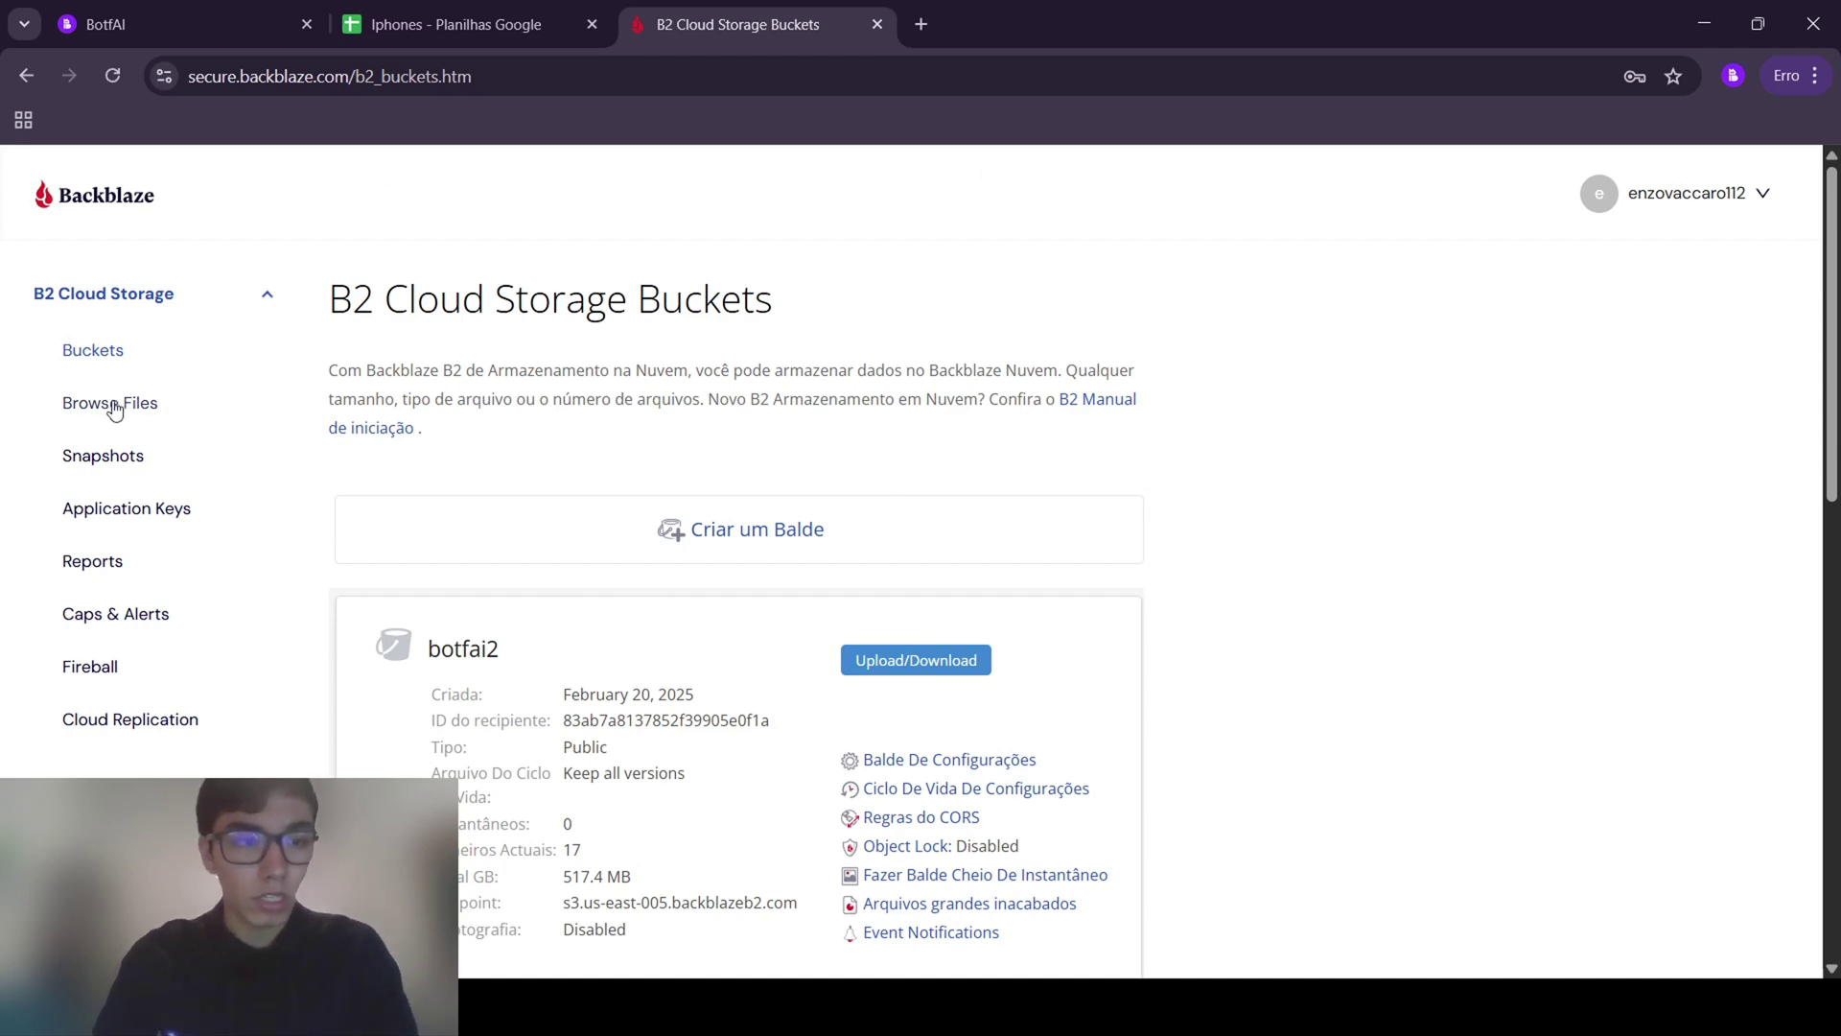
left_click(85, 413)
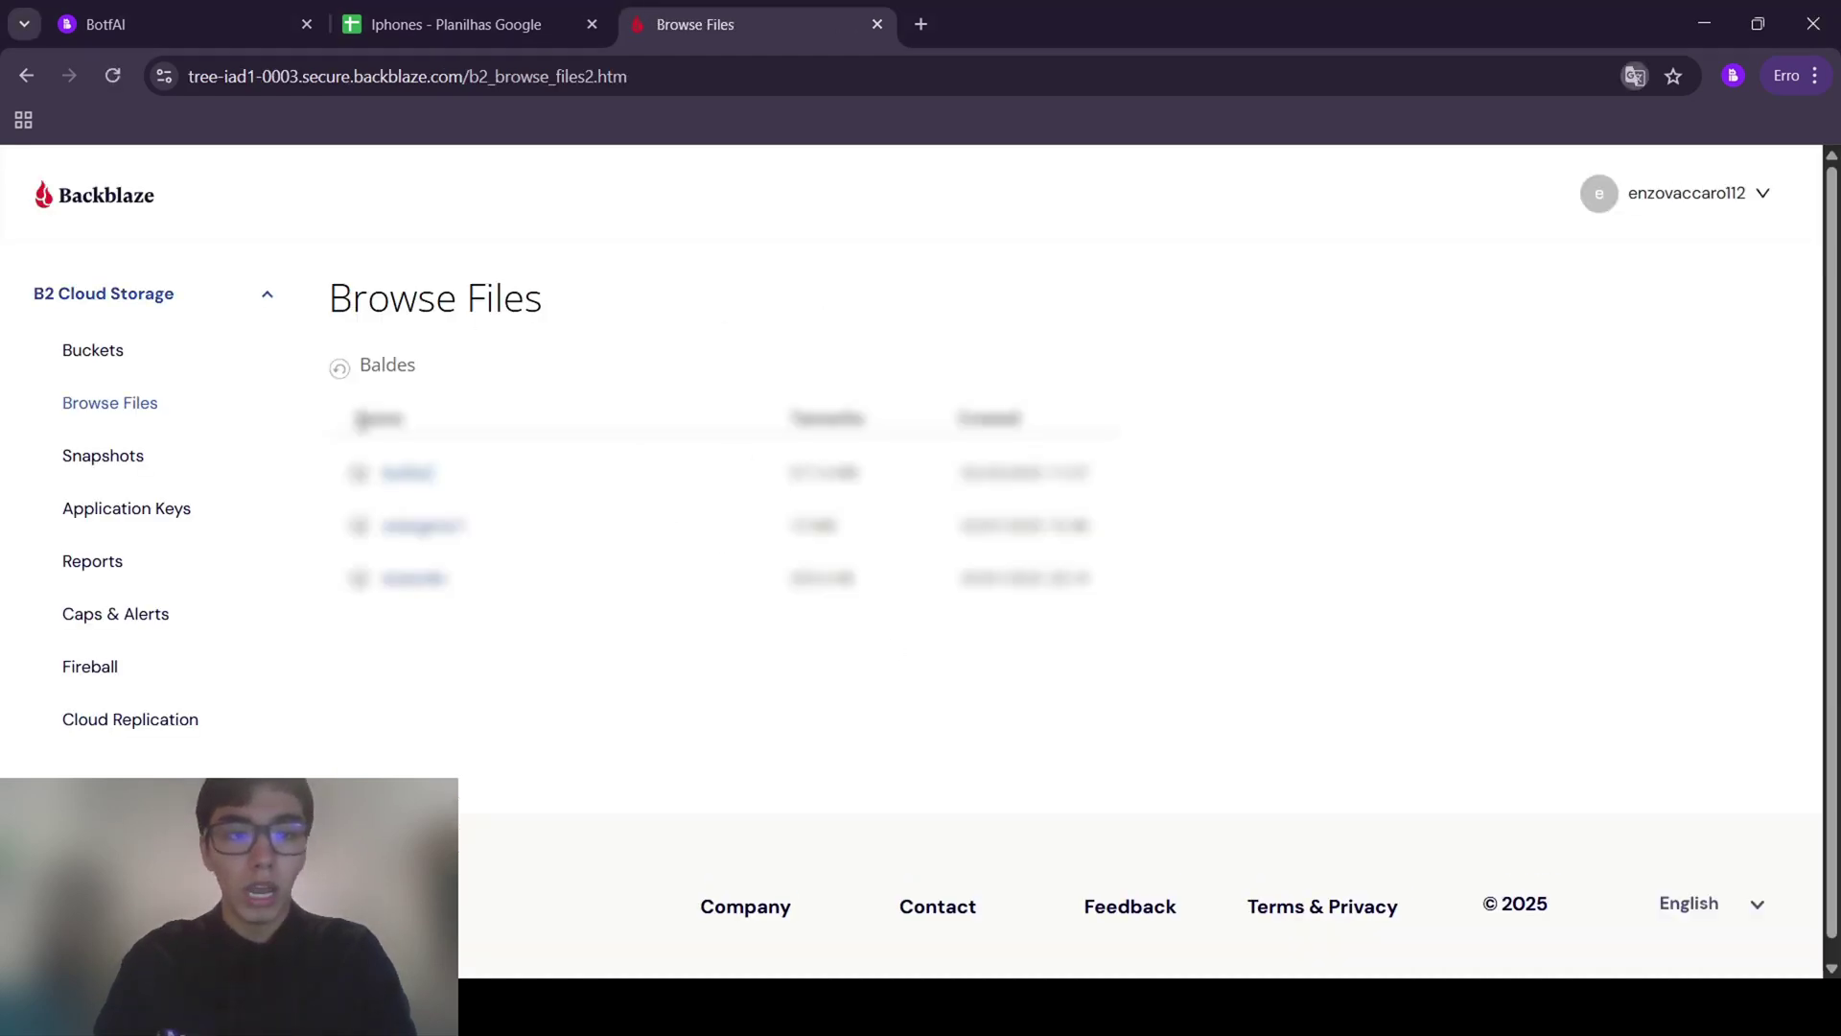
left_click(409, 479)
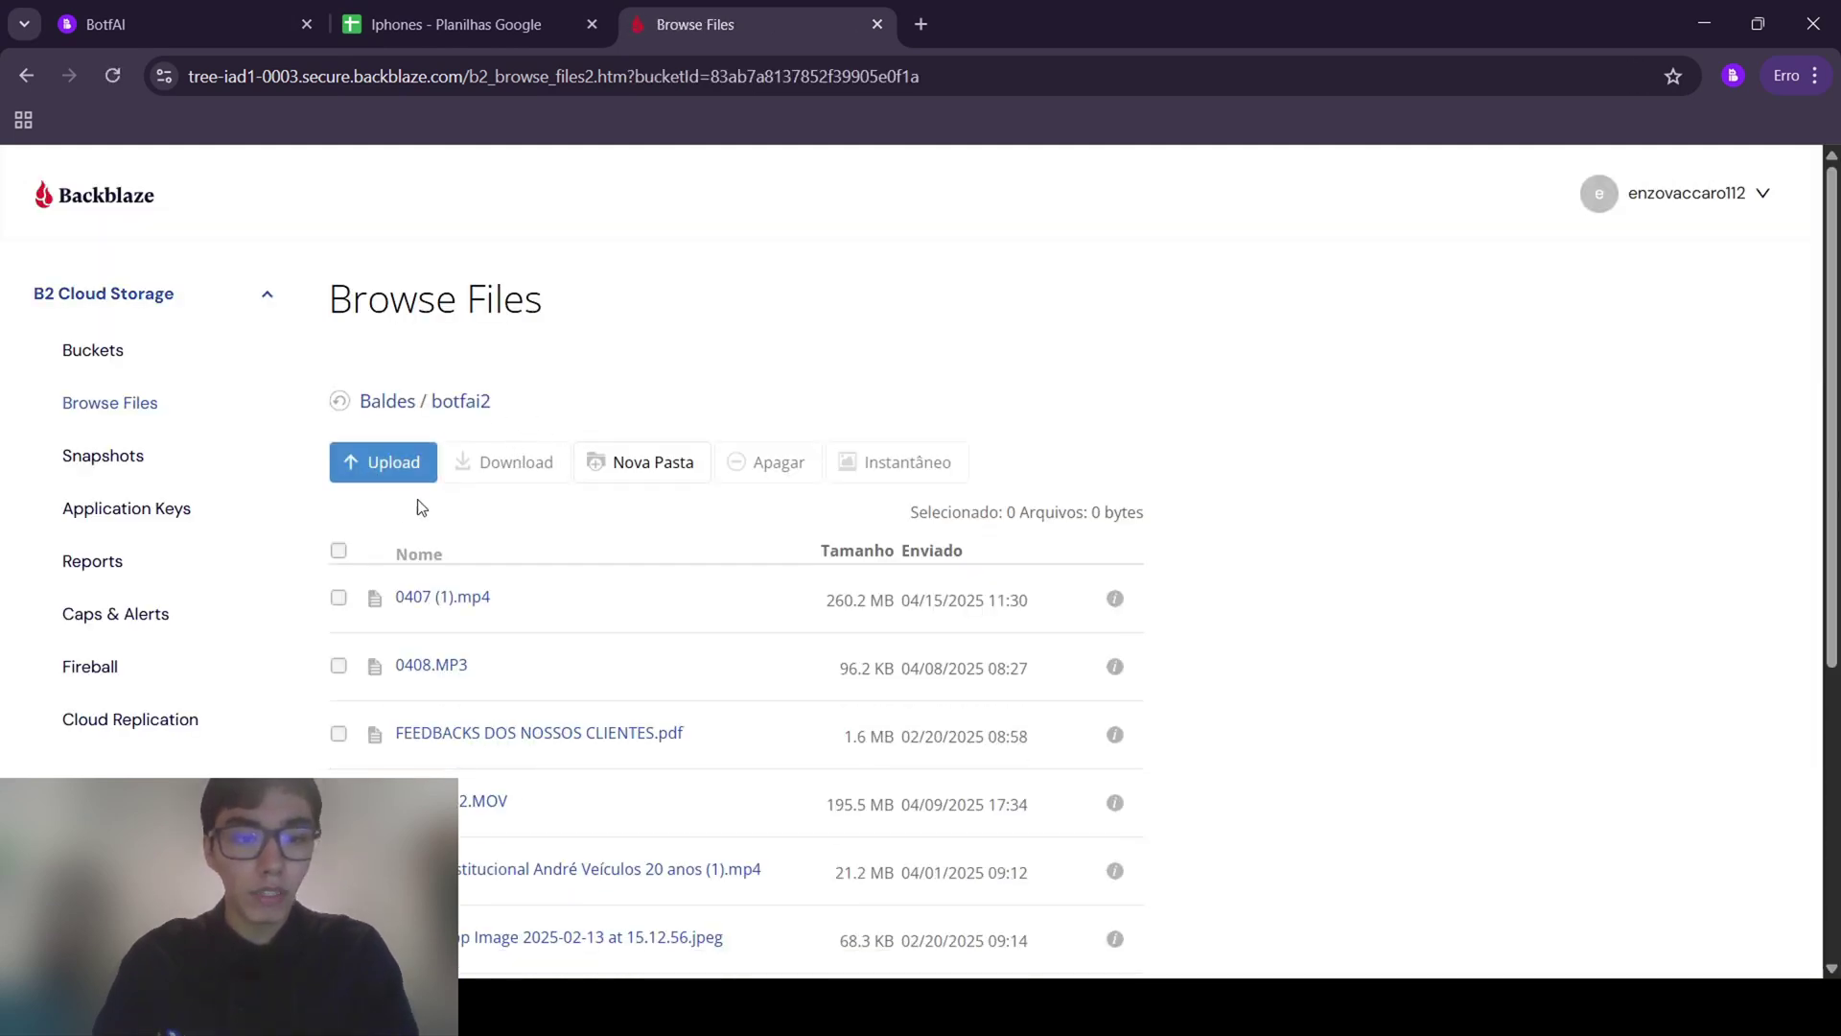
left_click(385, 465)
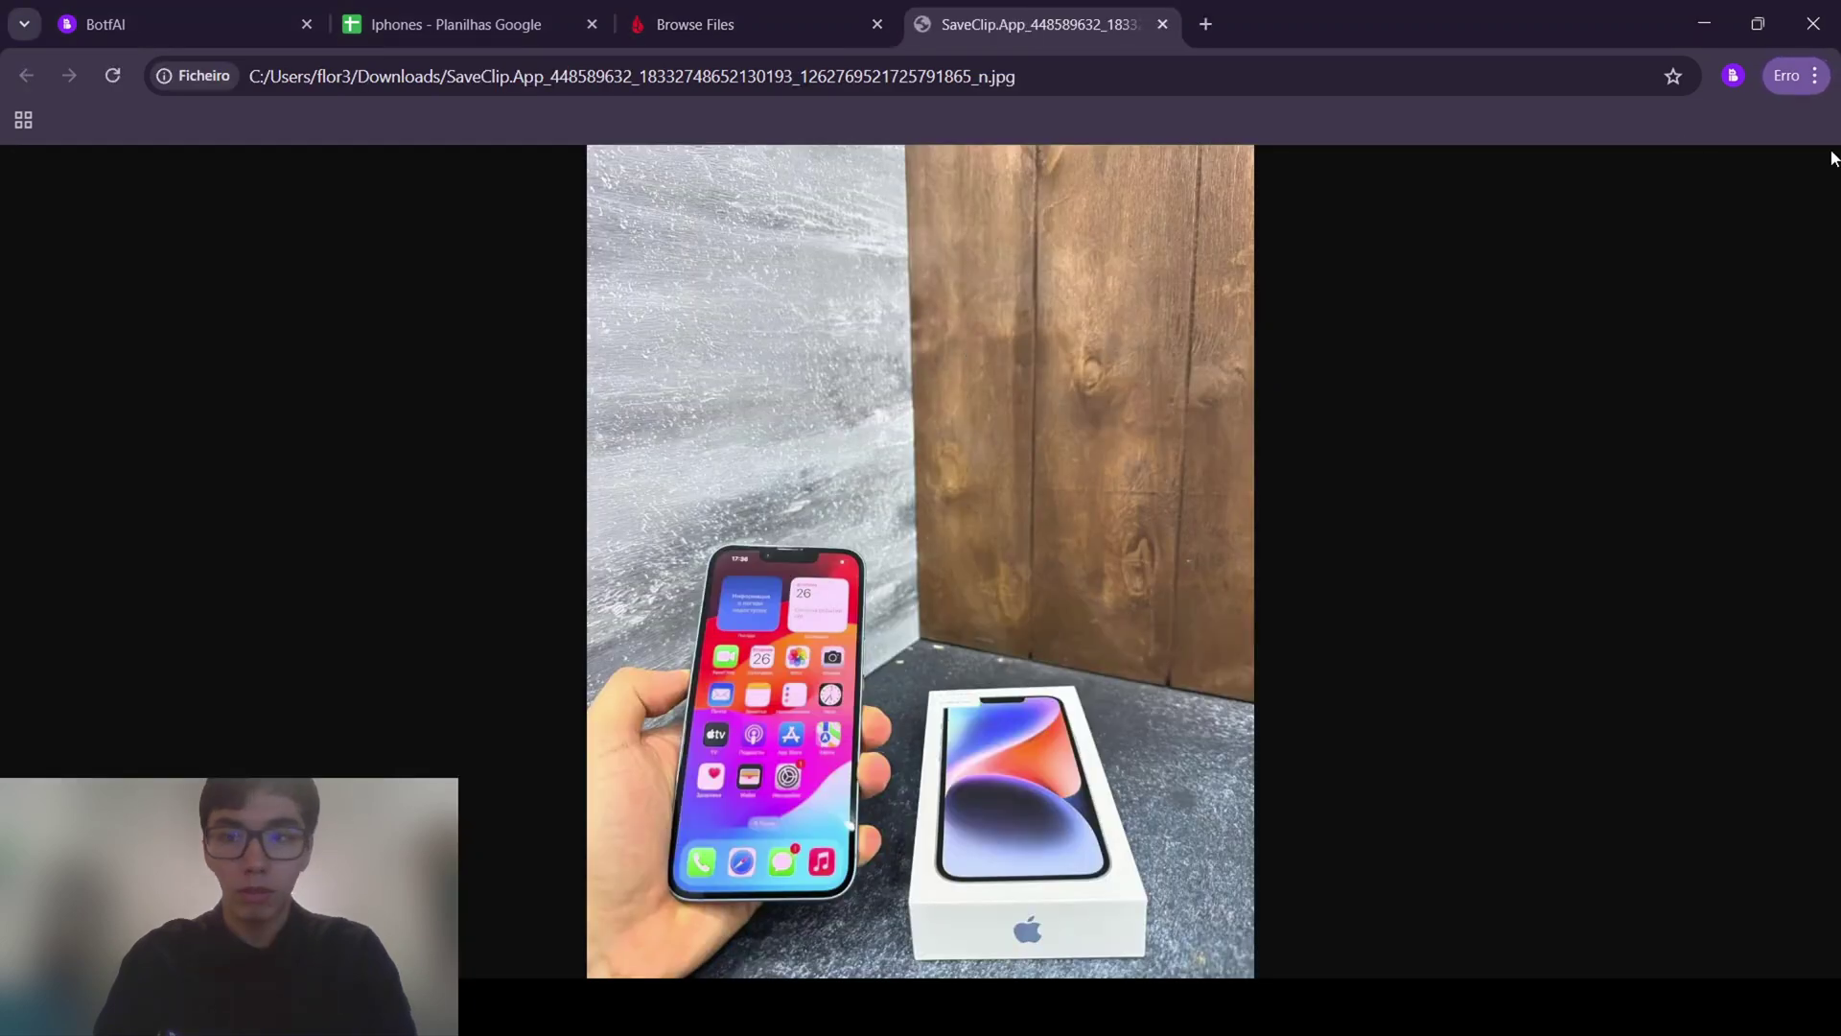
left_click(1164, 26)
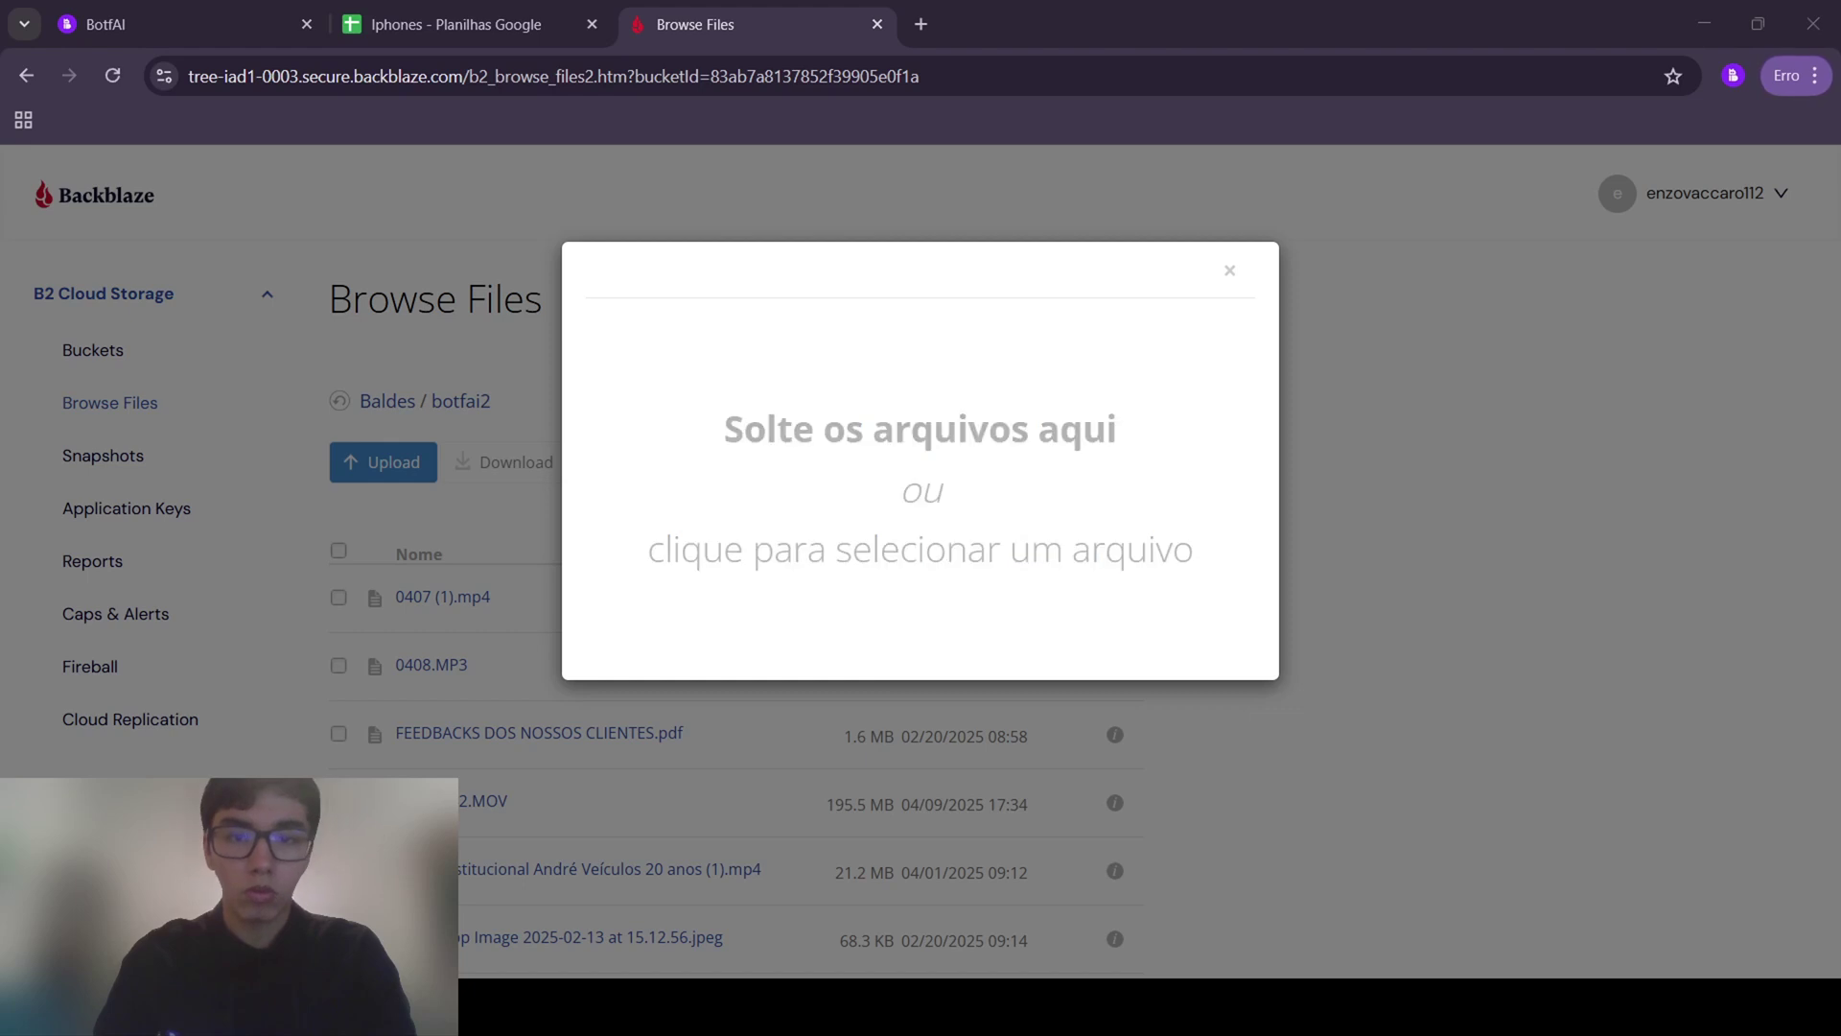
left_click_drag(1821, 432, 1011, 431)
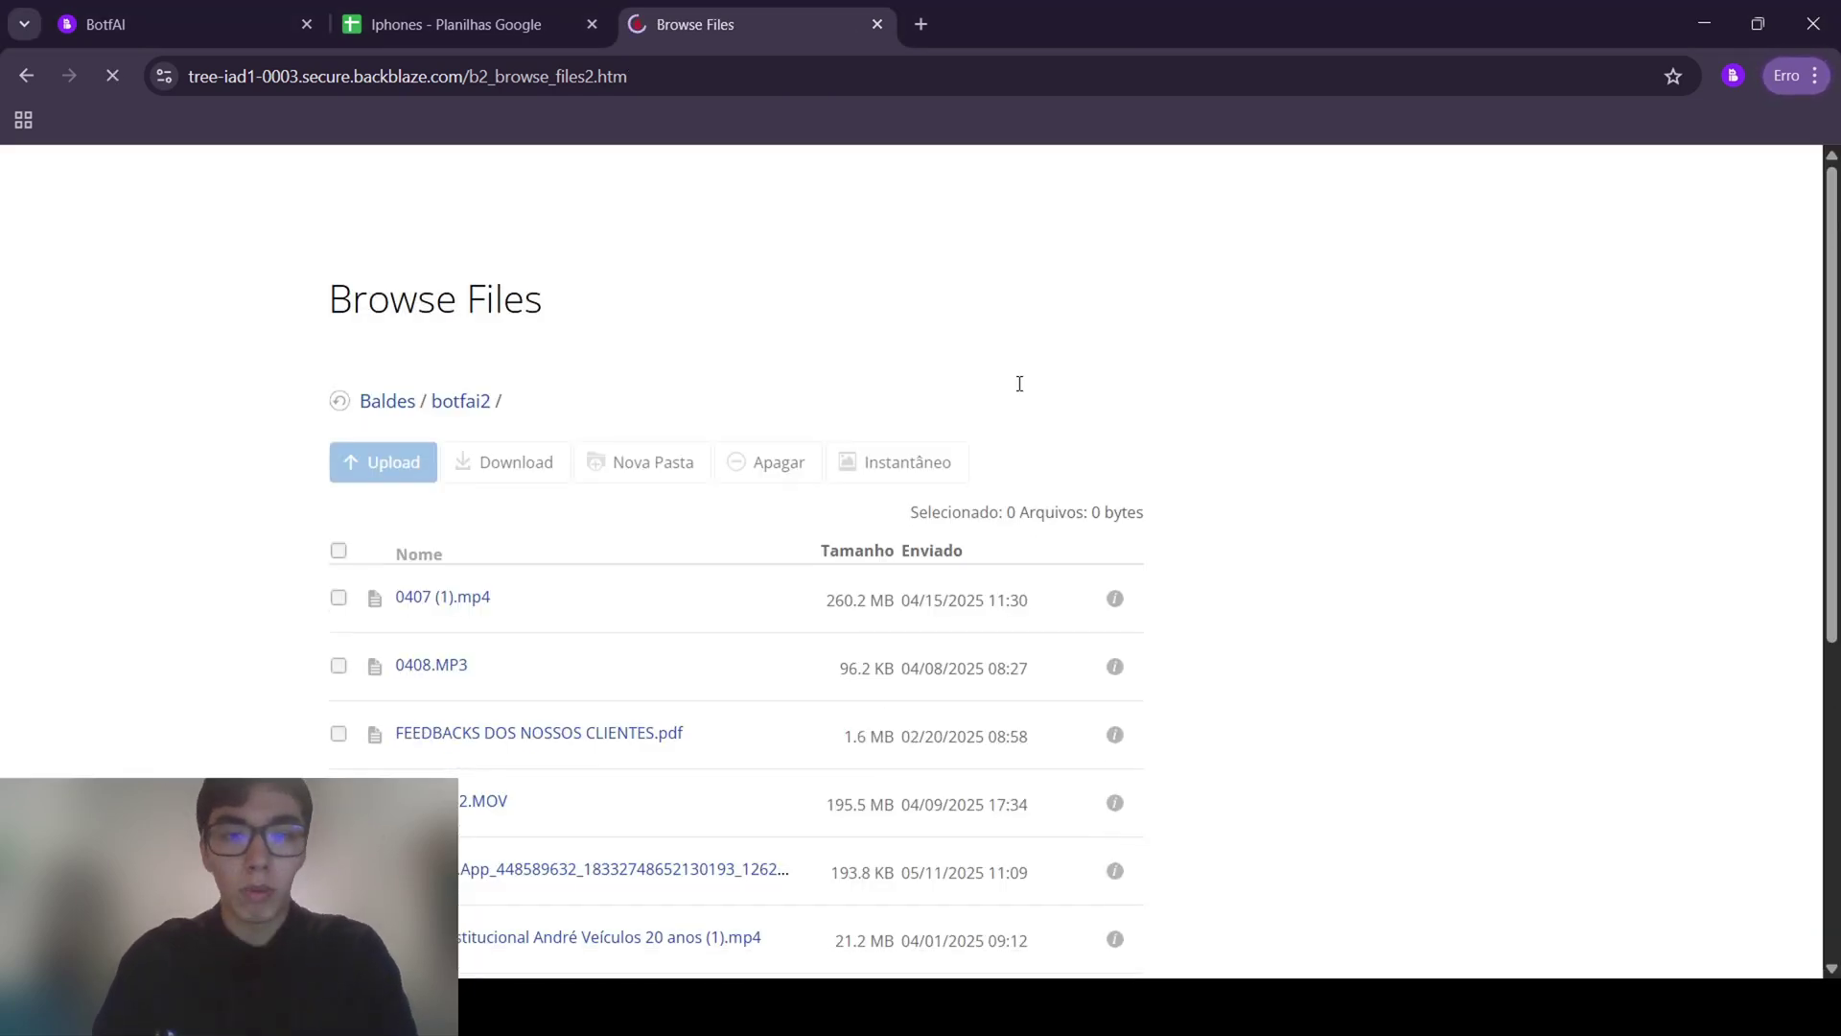
Find the uploaded SaveClip.App image in the botfai2 file list and open its details
scroll(1083, 419, "down", 2)
scroll(1083, 419, "down", 1)
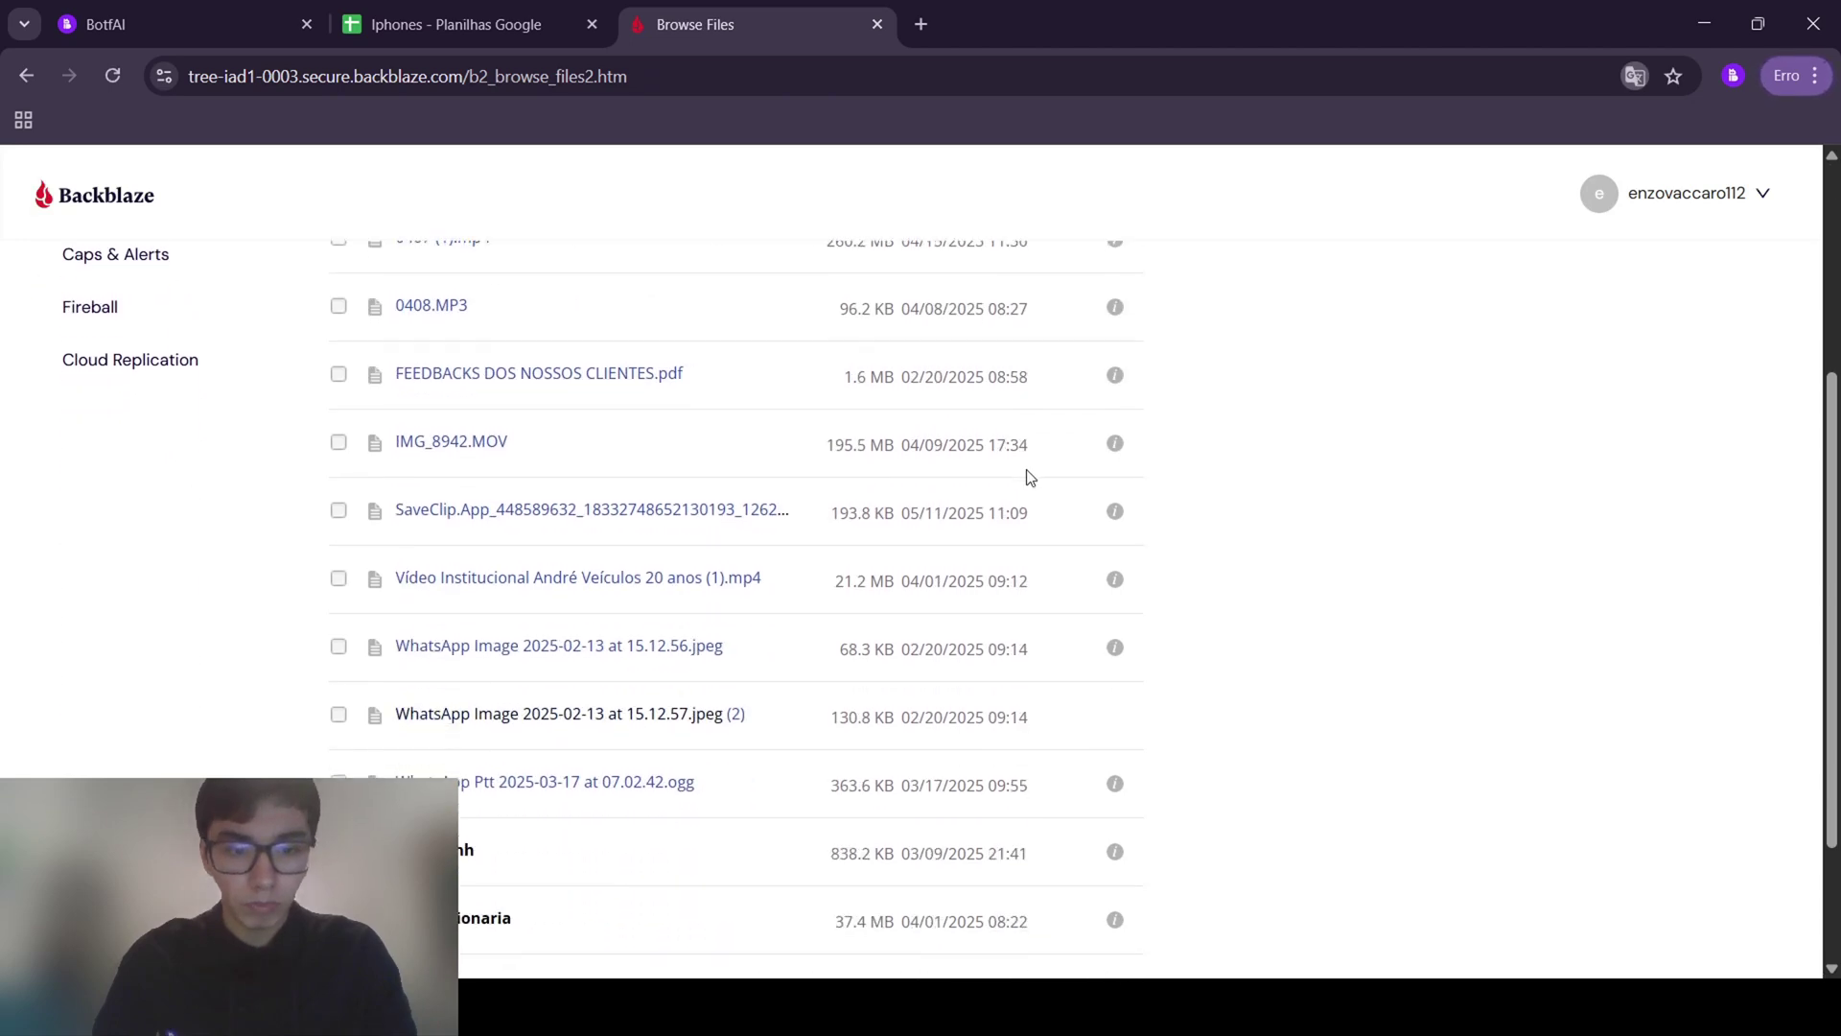
scroll(816, 888, "down", 2)
scroll(514, 572, "up", 2)
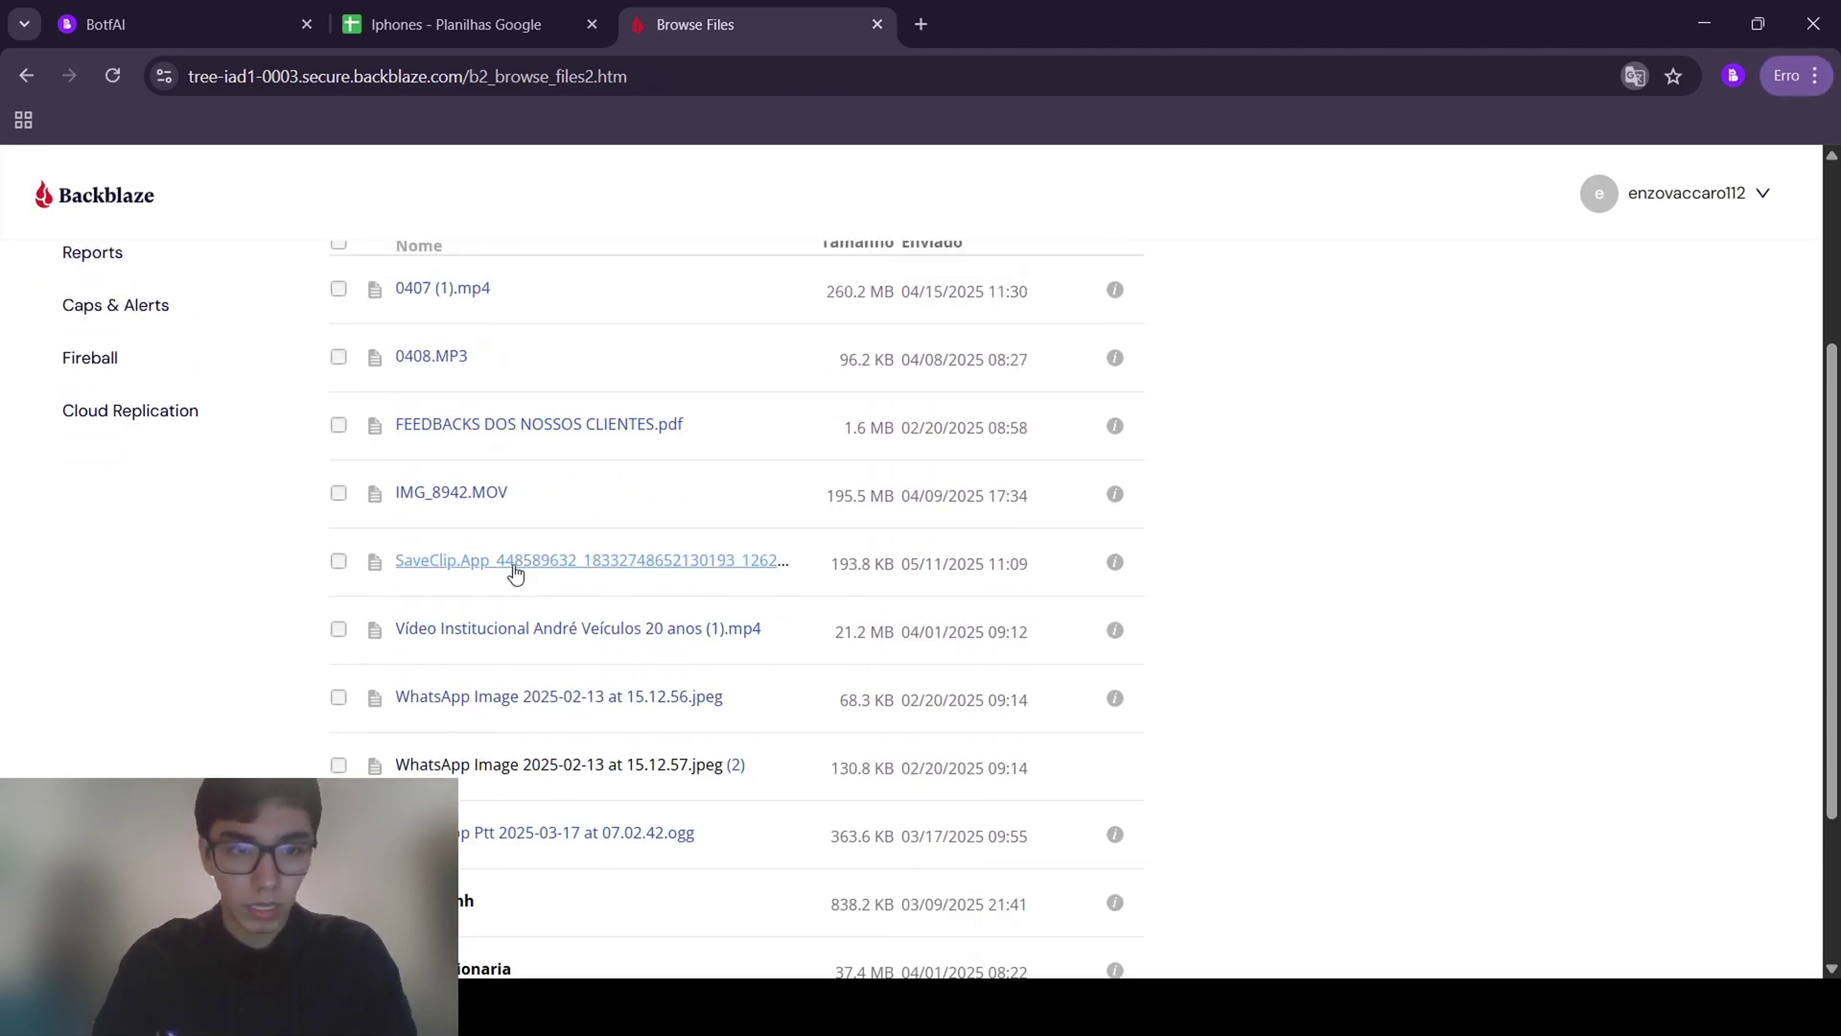
scroll(498, 666, "up", 1)
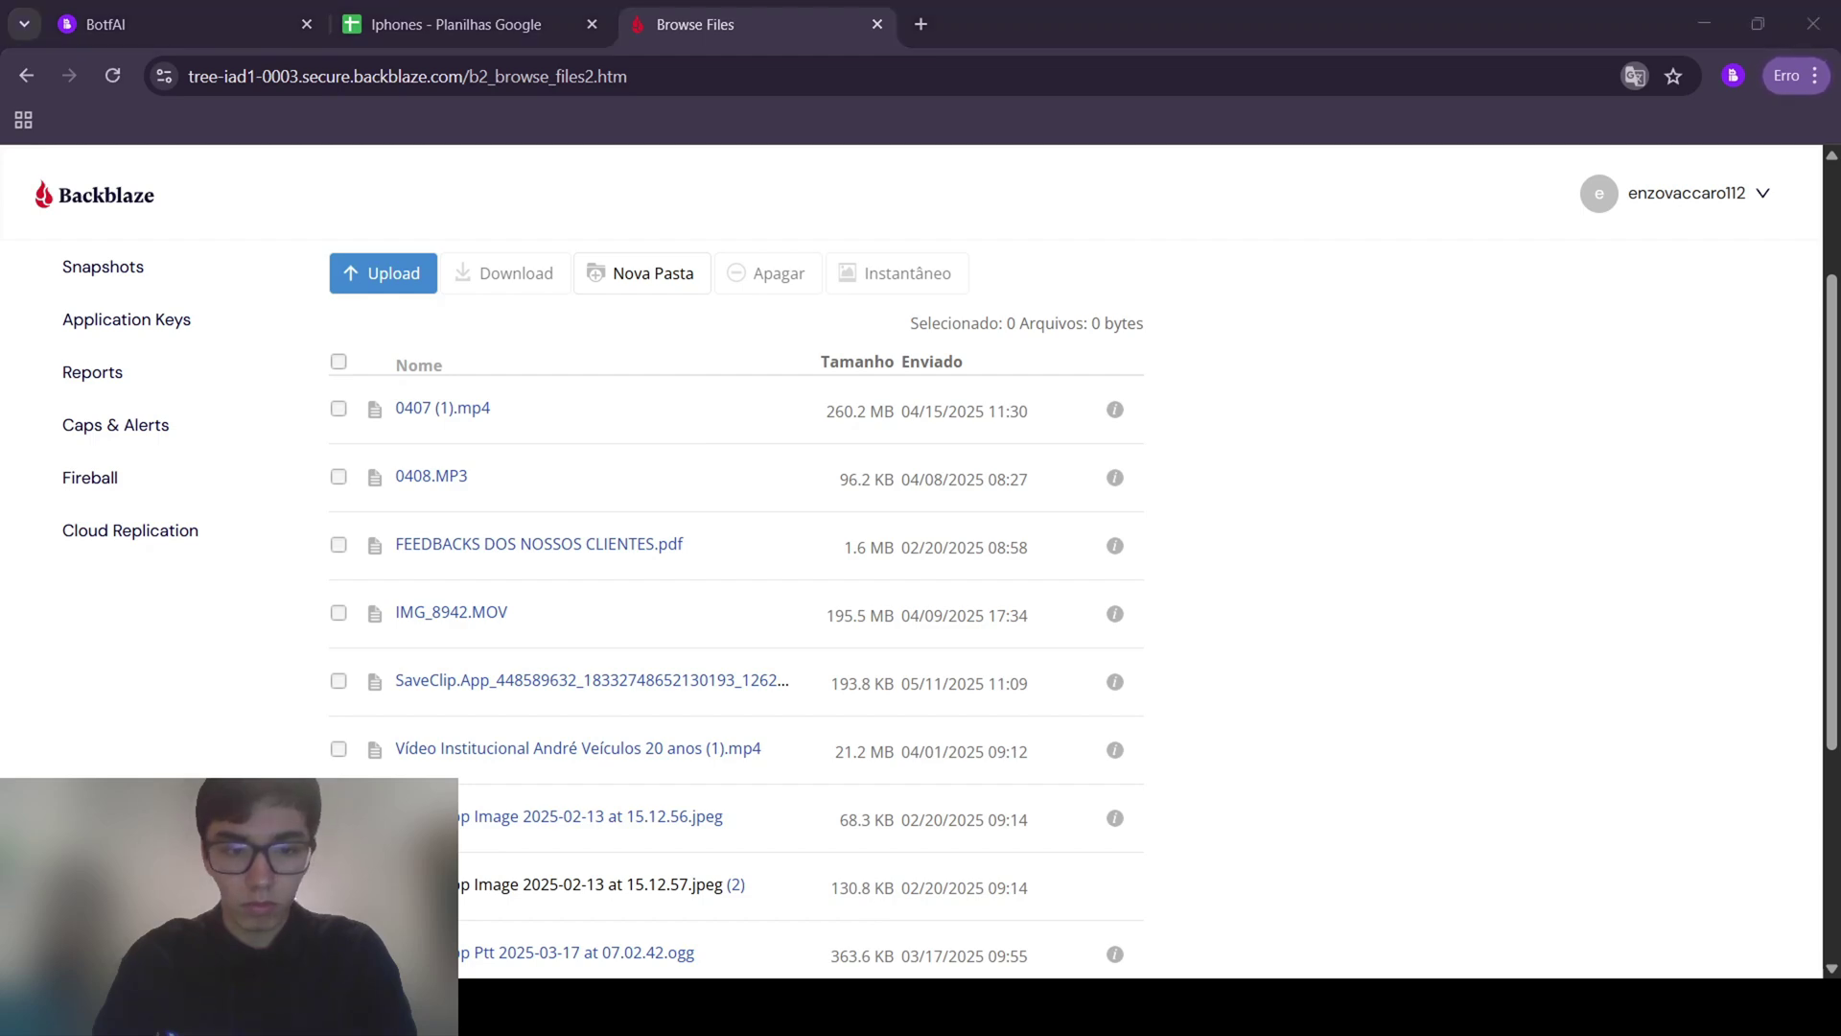
left_click(734, 683)
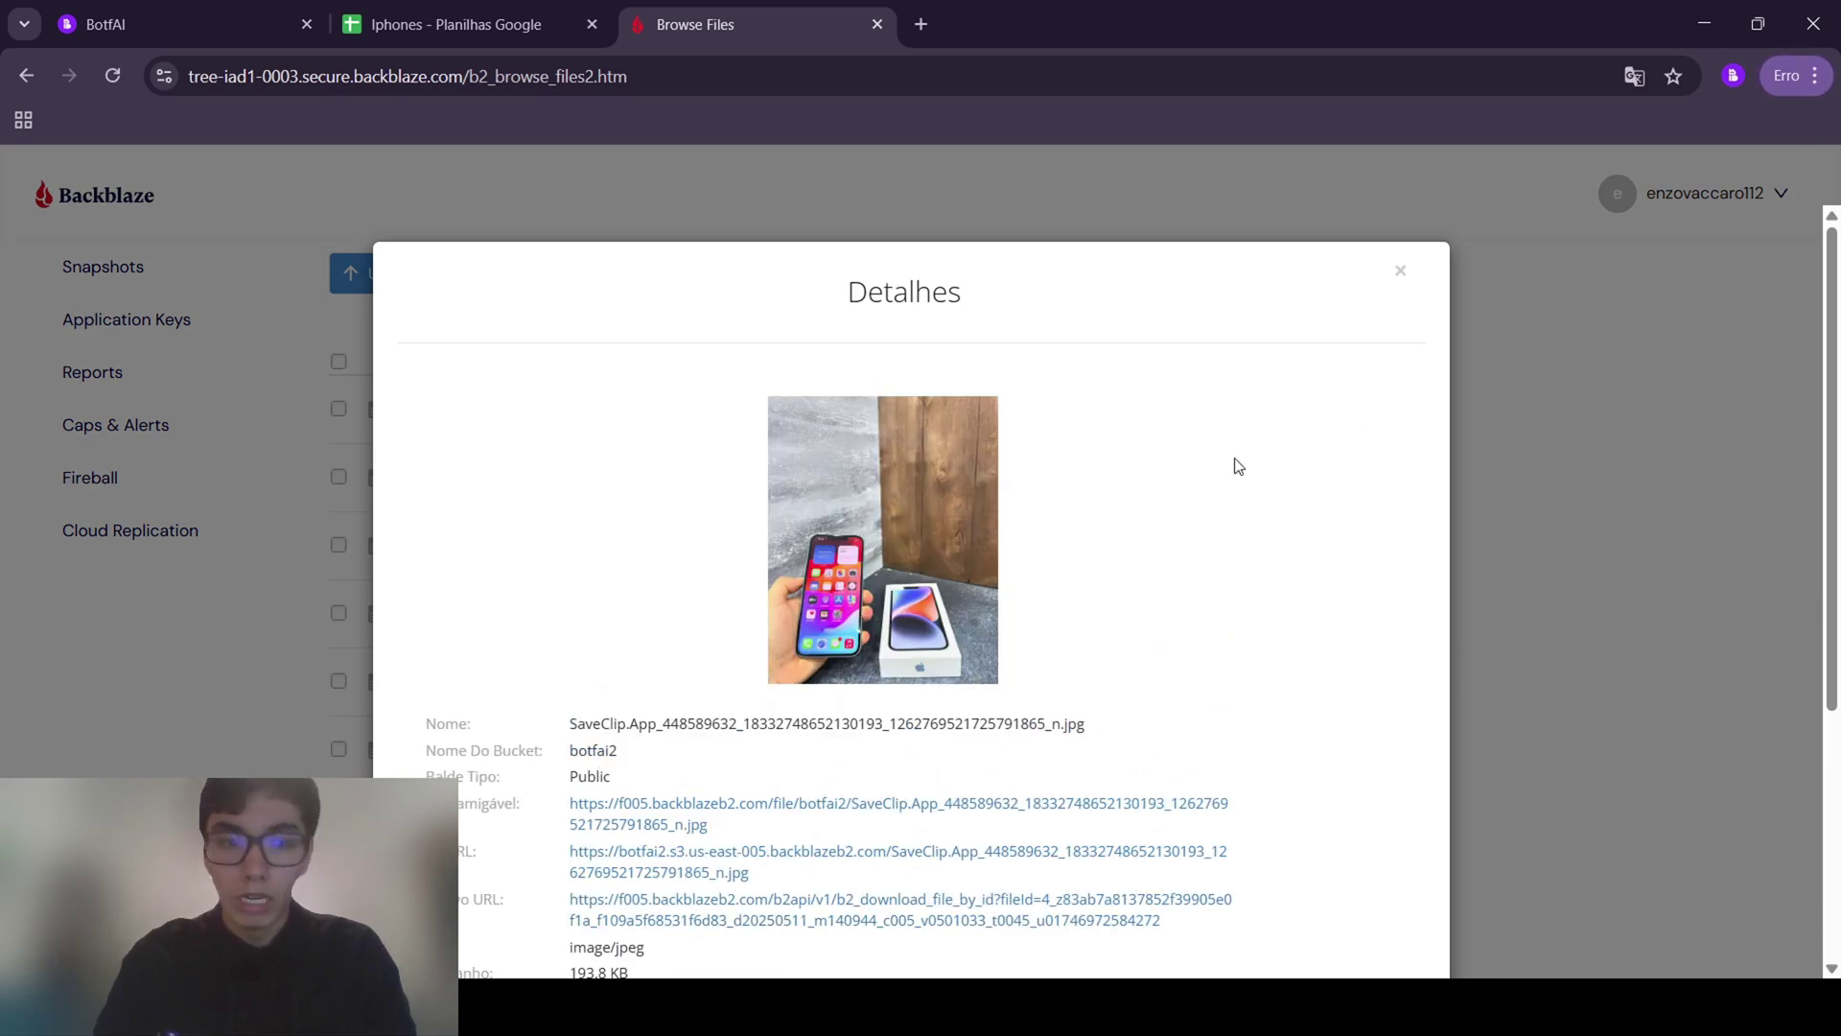
scroll(1102, 536, "down", 2)
left_click_drag(735, 604, 570, 563)
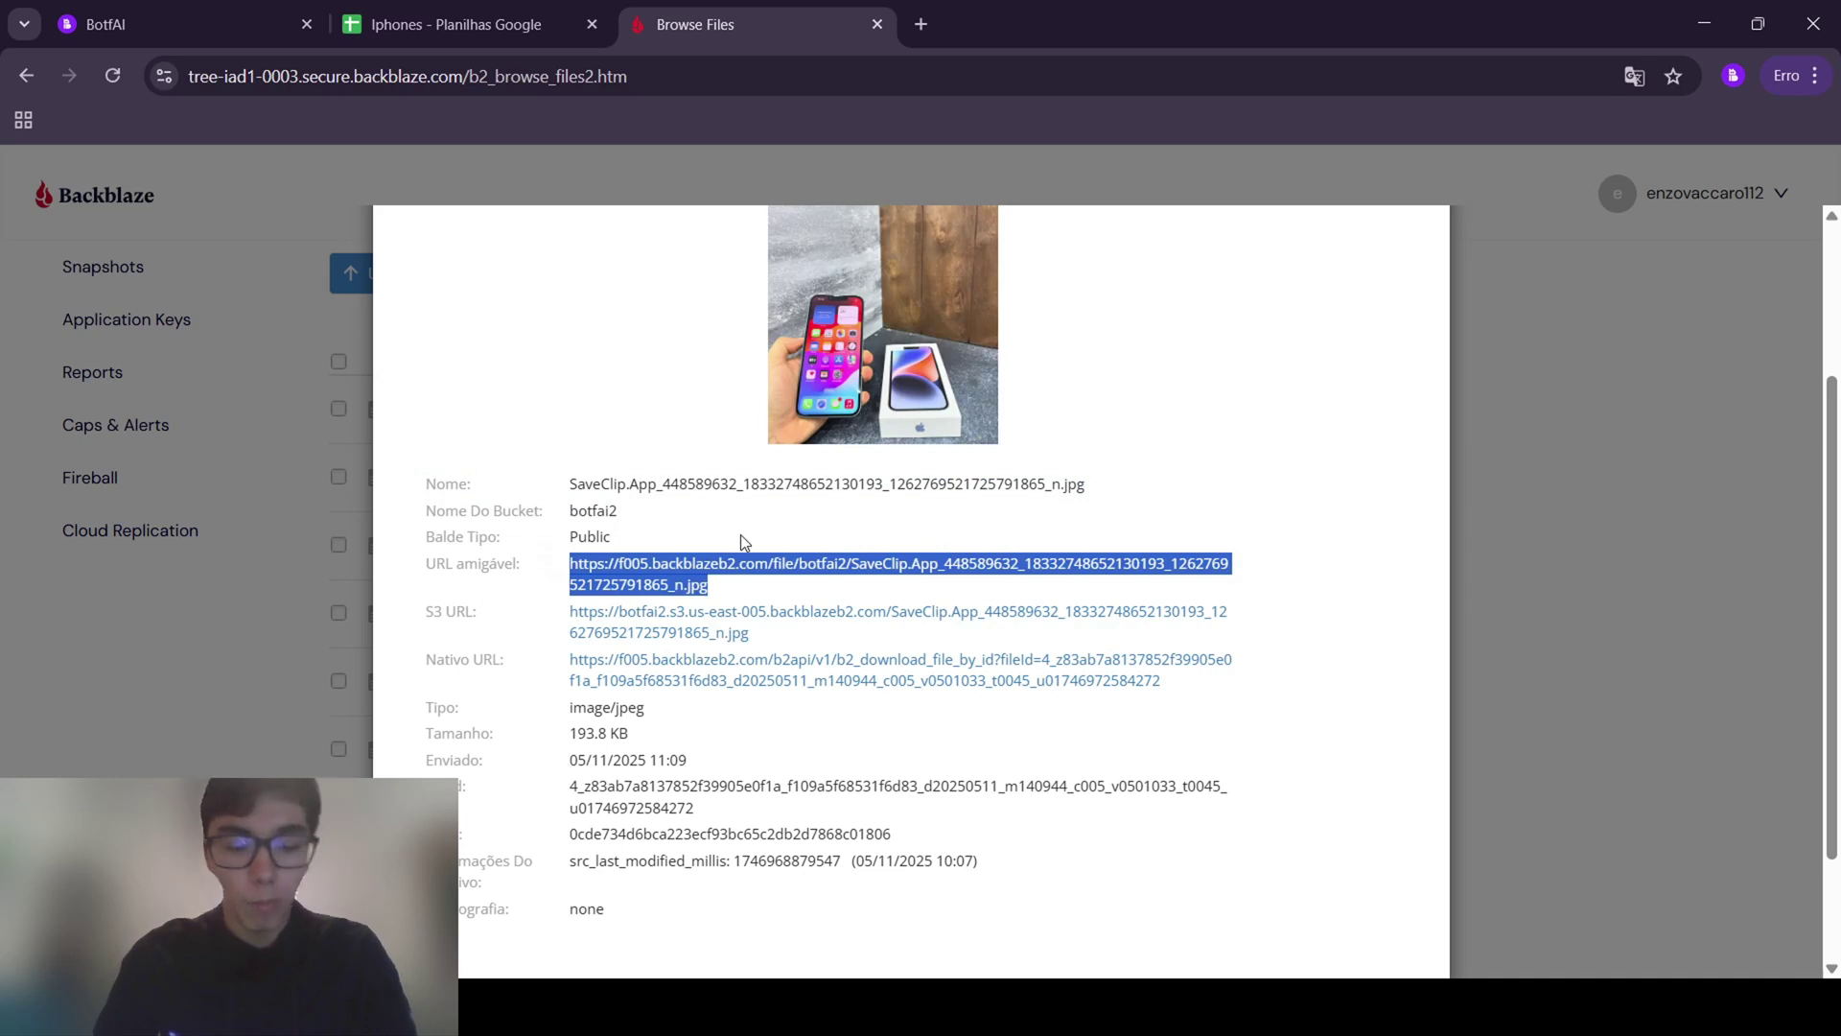
left_click(589, 382)
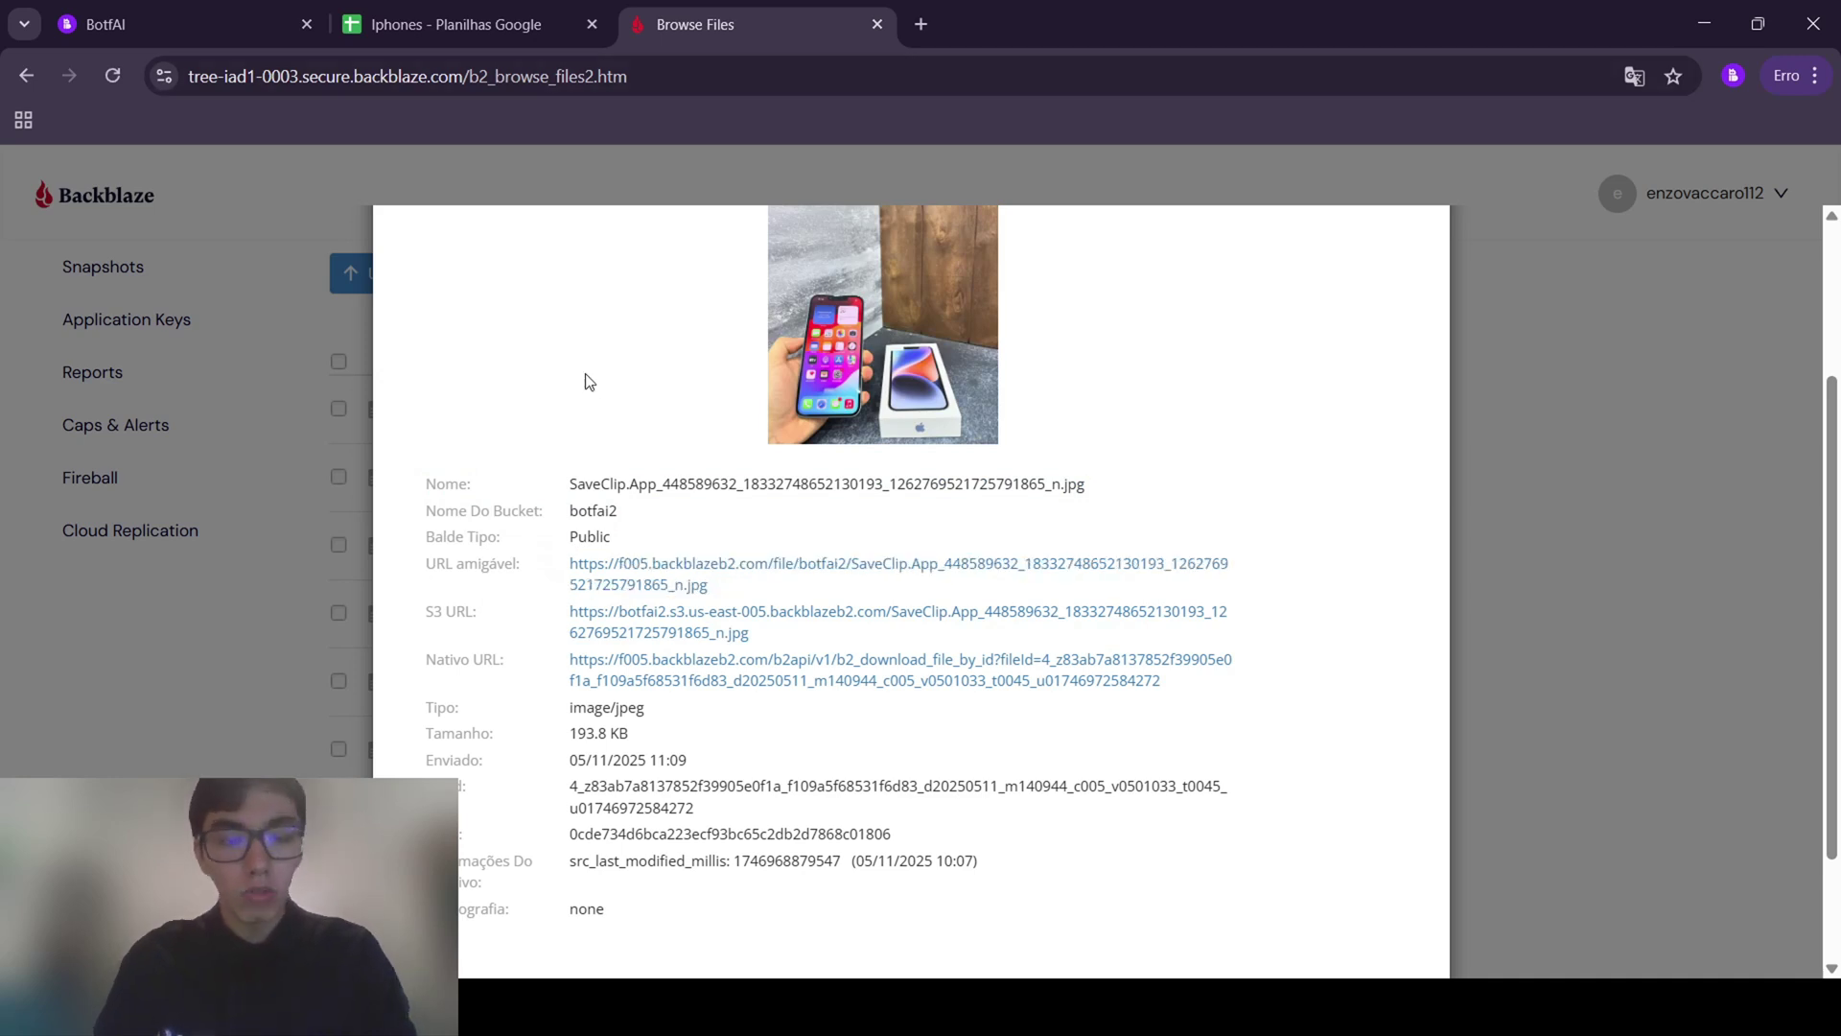
left_click(923, 27)
key("ctrl+v")
key("Return")
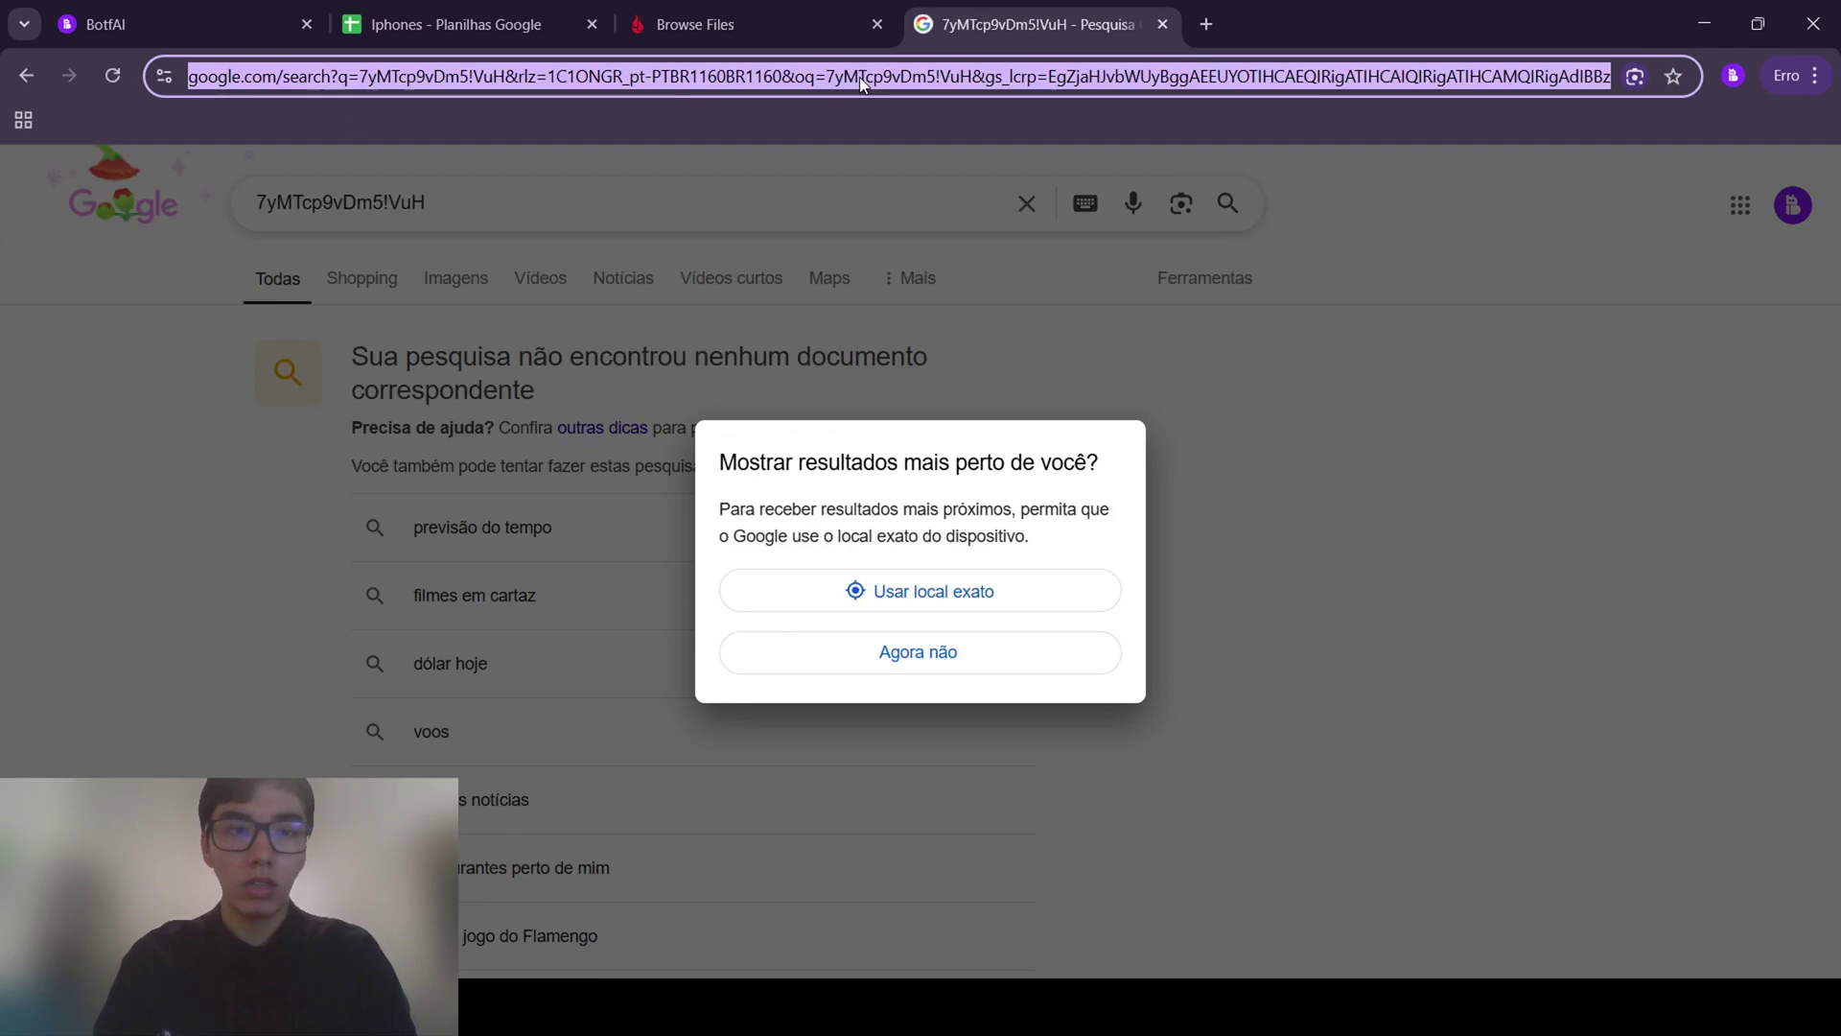
left_click(859, 77)
left_click(797, 21)
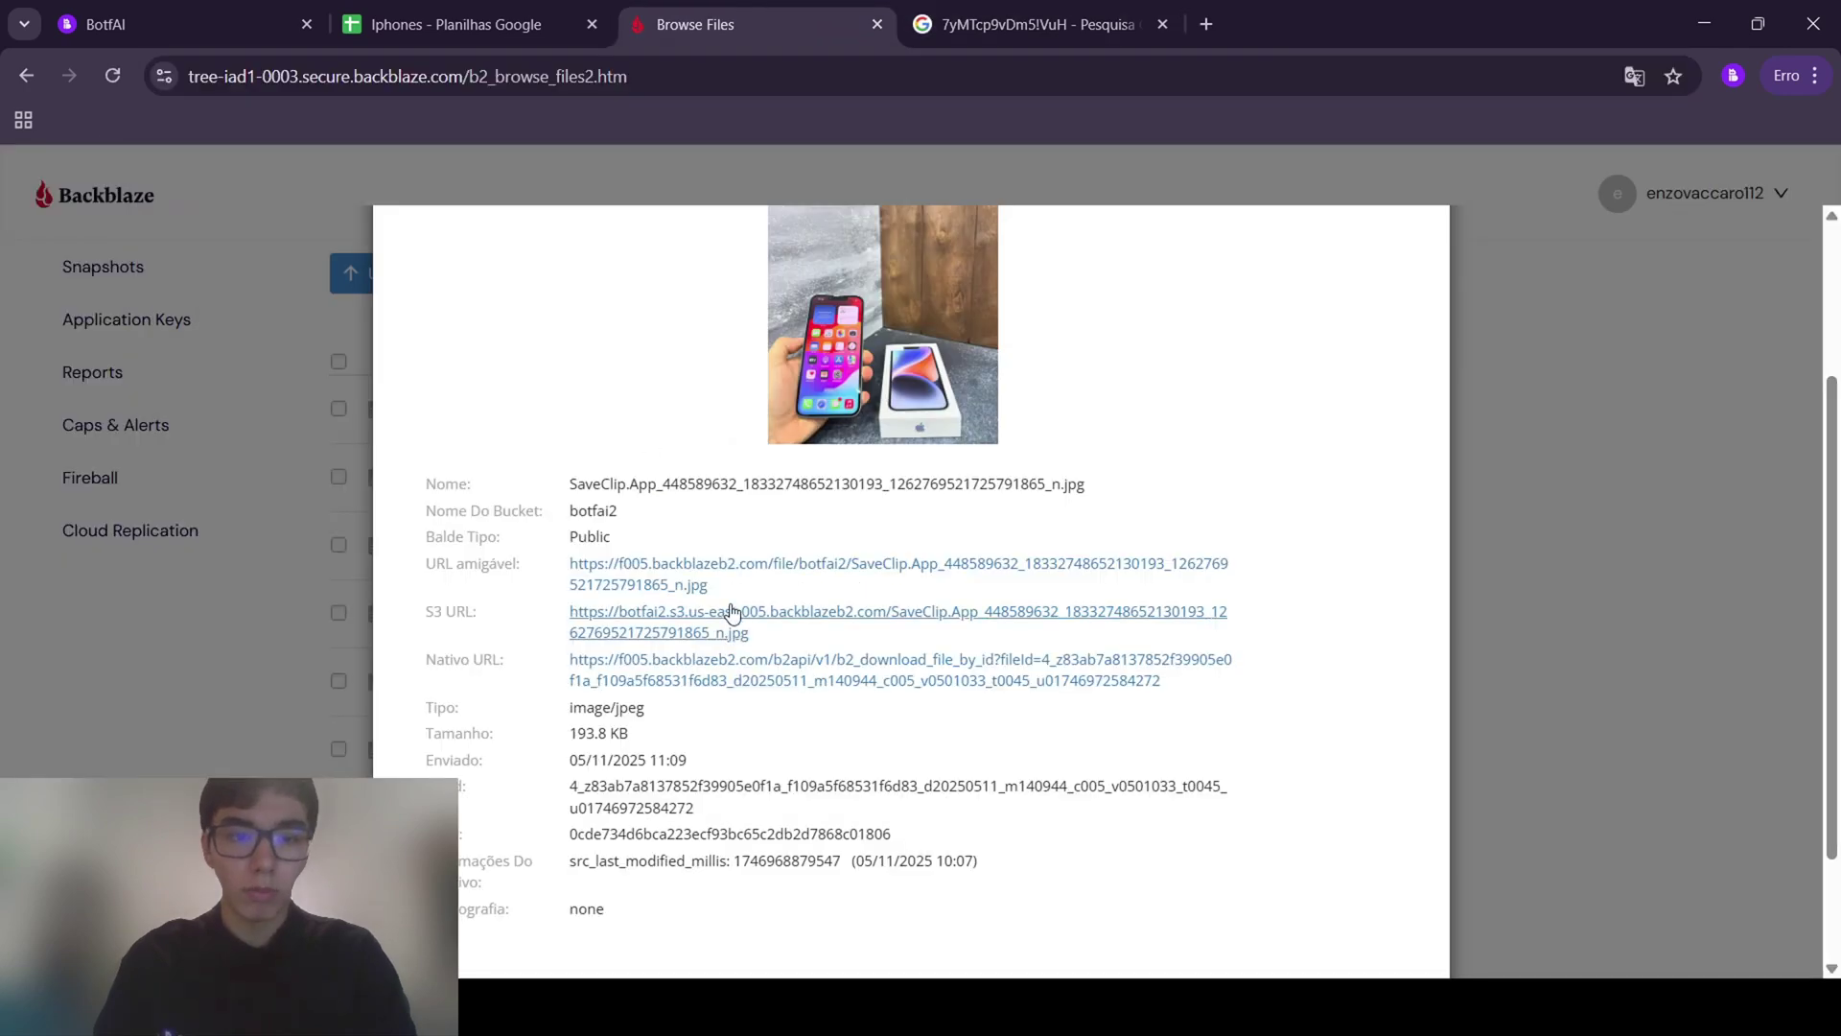
Copy the uploaded image's friendly URL from its details and open it in the extra browser tab
left_click_drag(715, 586, 555, 564)
key("ctrl+c")
left_click(1002, 26)
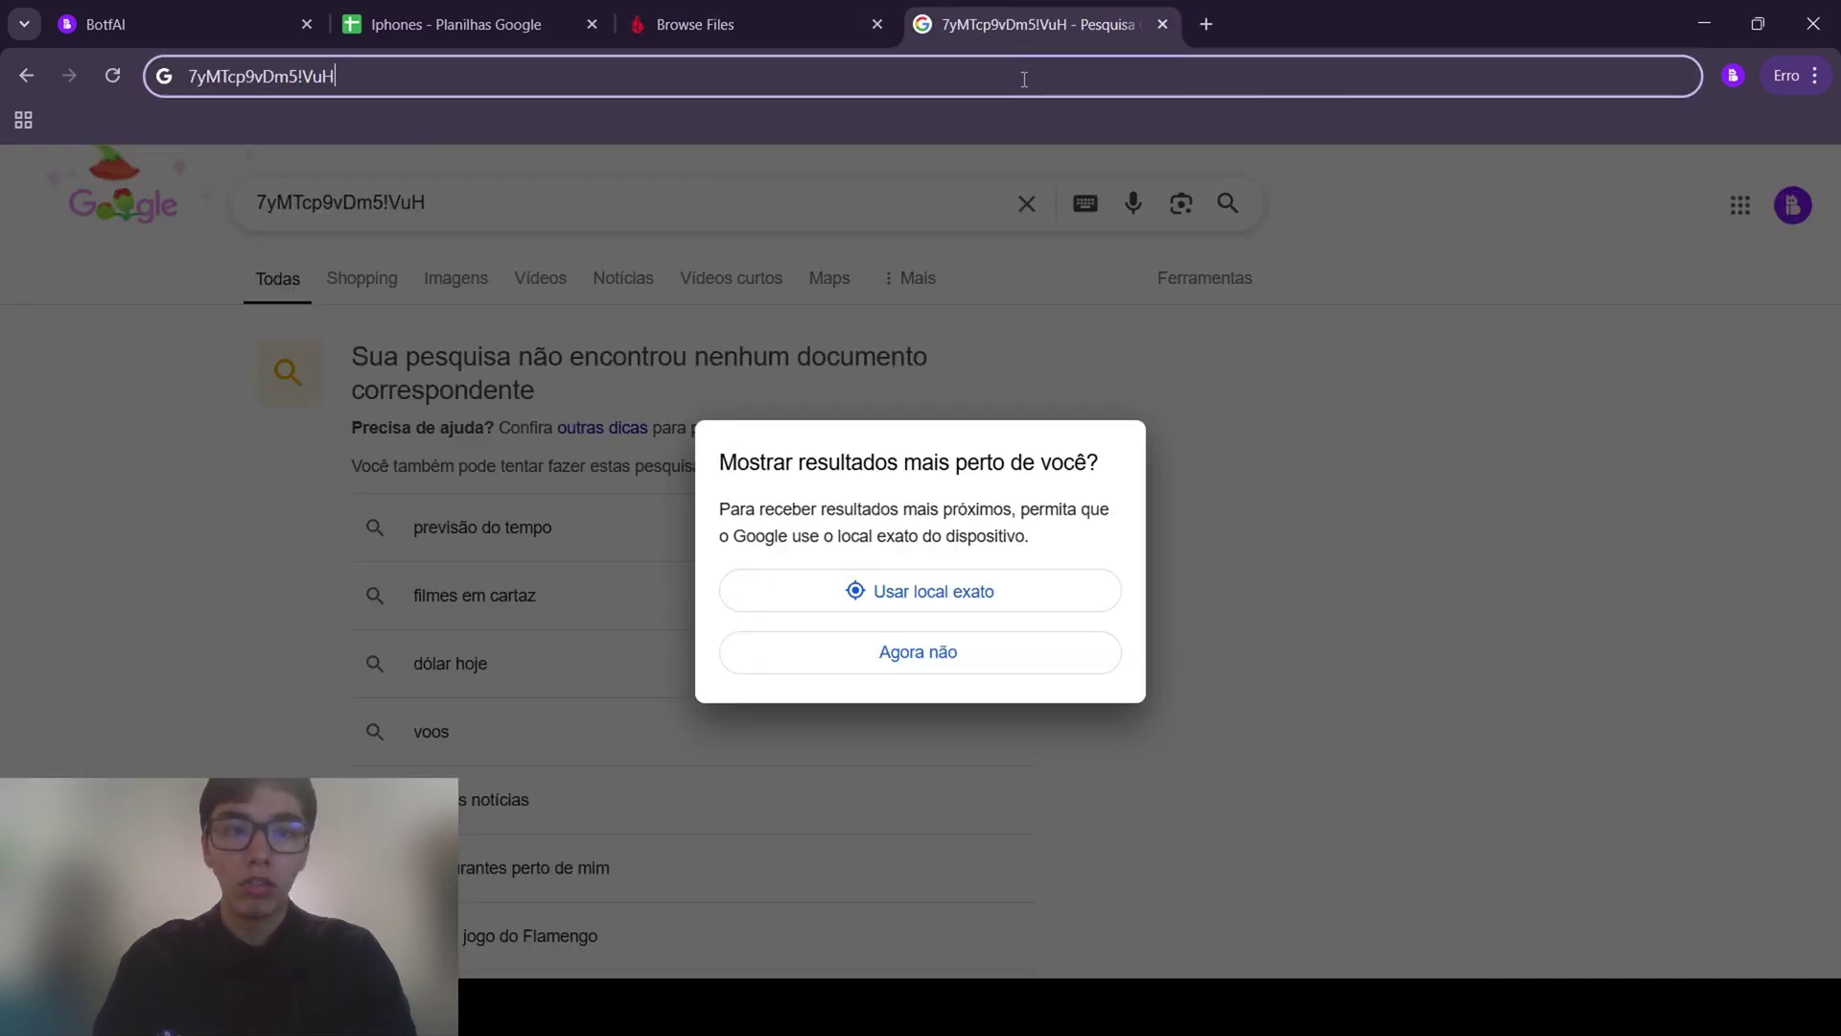
key("ctrl+v")
key("Return")
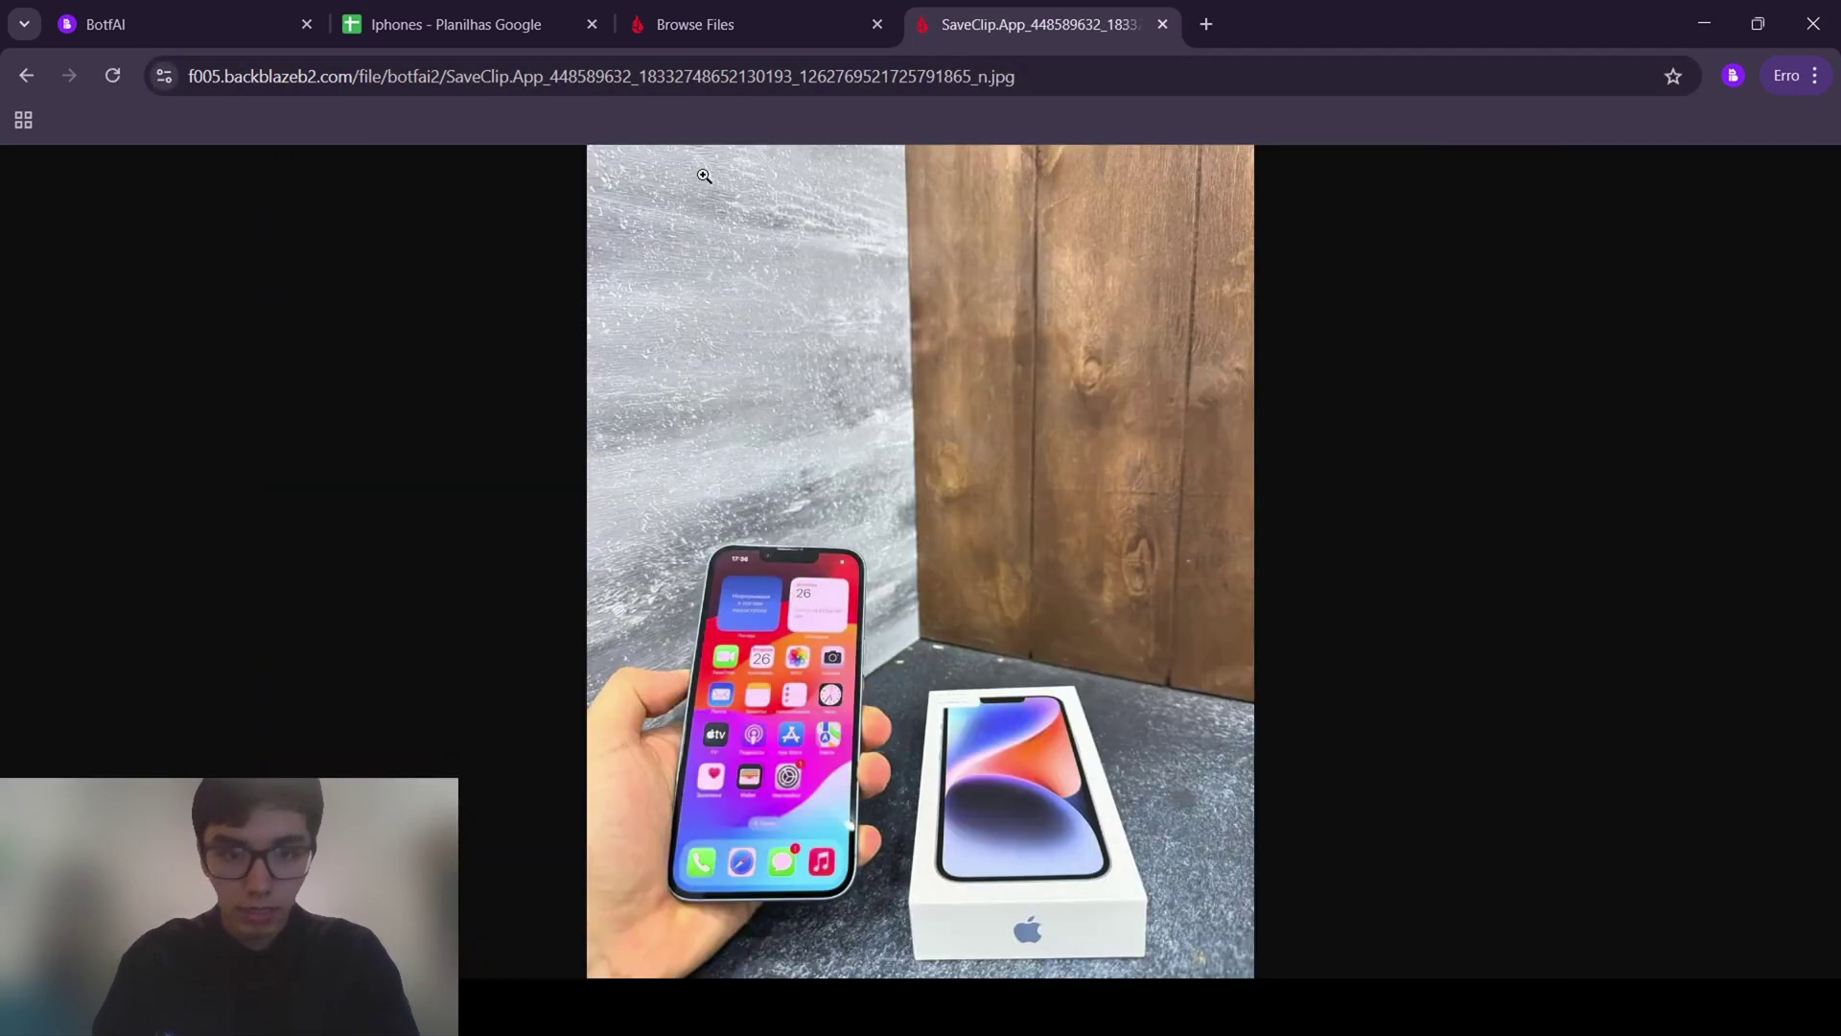
Paste the copied image URL under FOTO (URL2) in the Iphones spreadsheet, starting at the iphone 14 row
key("ctrl+shift+Tab")
left_click(457, 38)
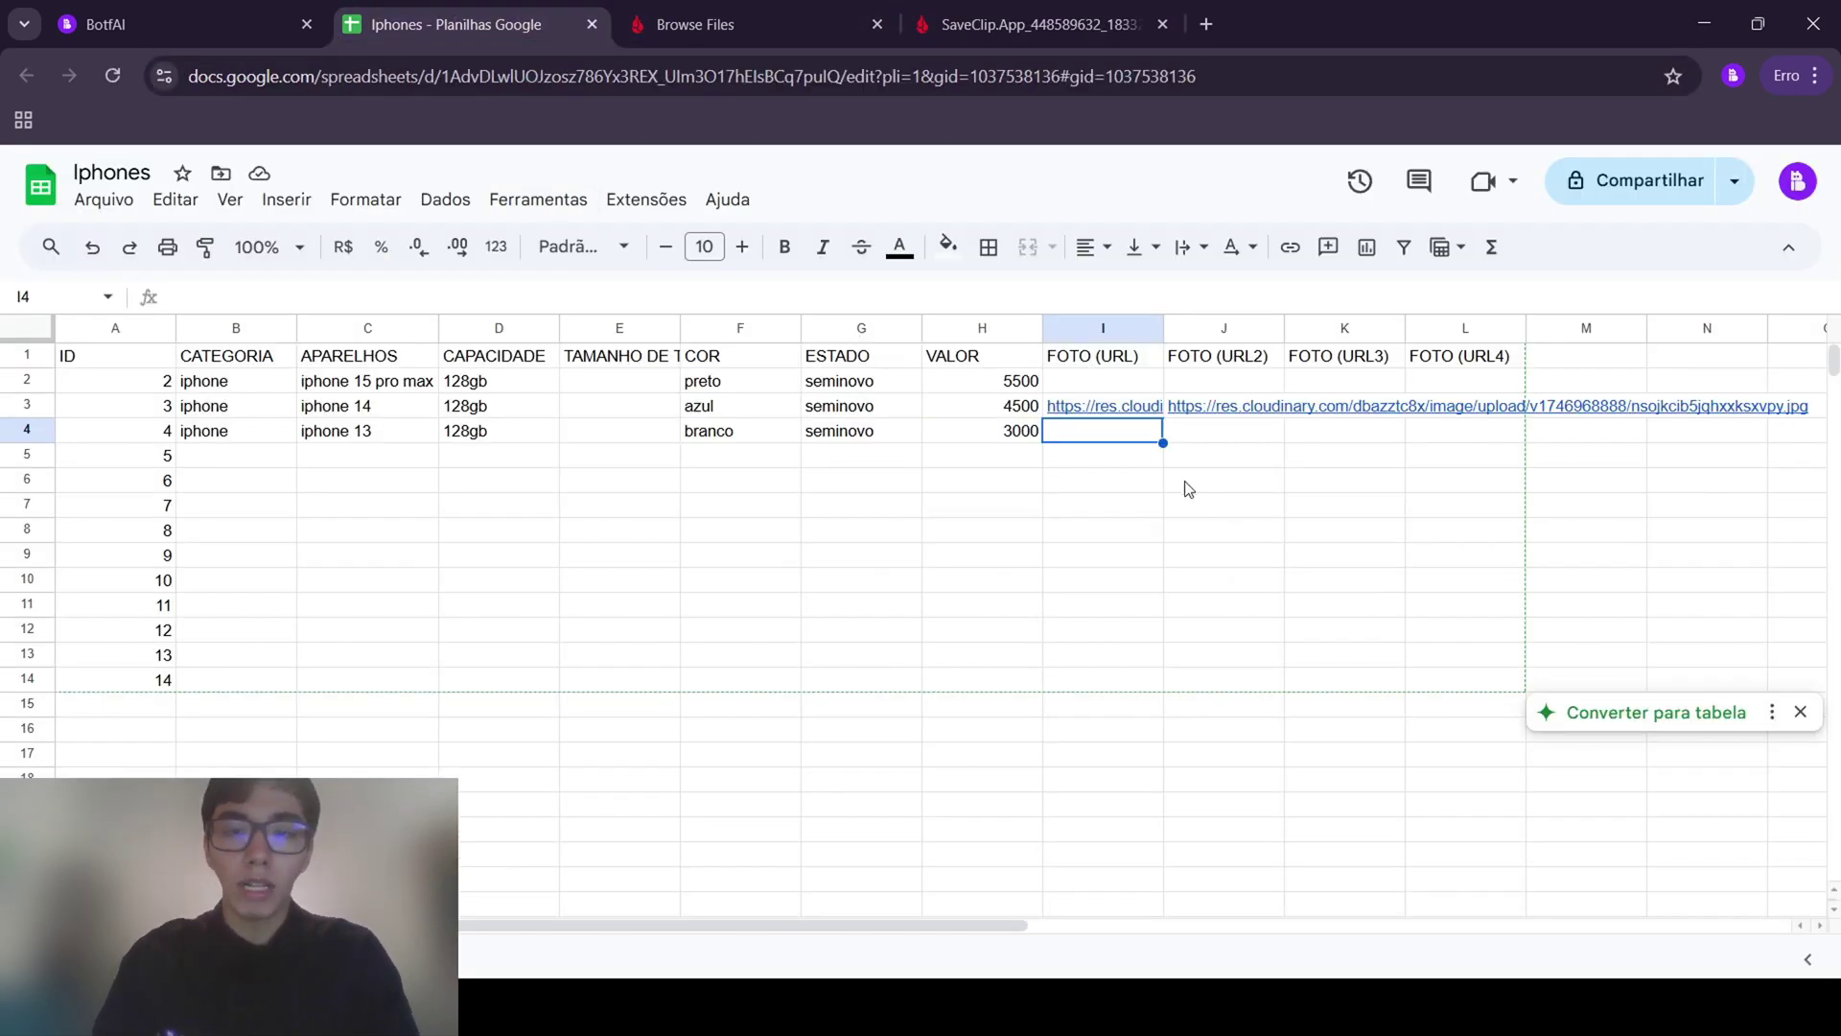
left_click(1266, 413)
key("ctrl+v")
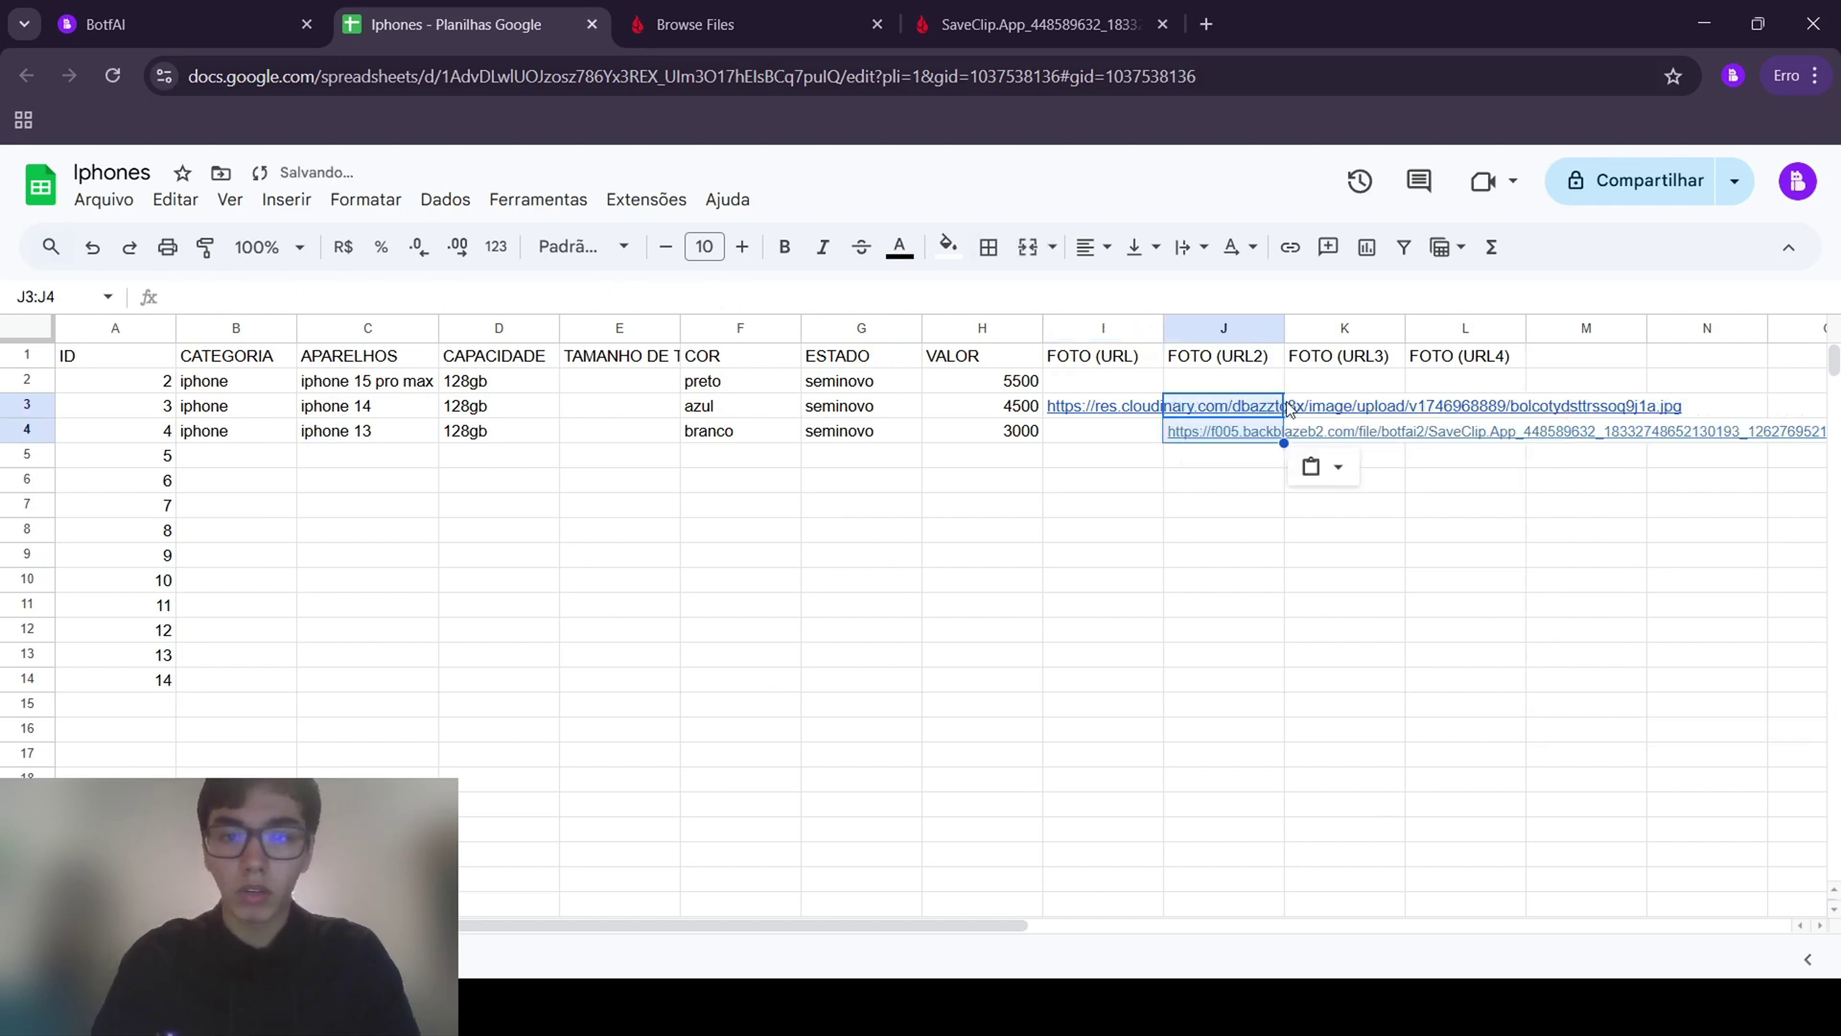
left_click(1194, 511)
left_click(1193, 403)
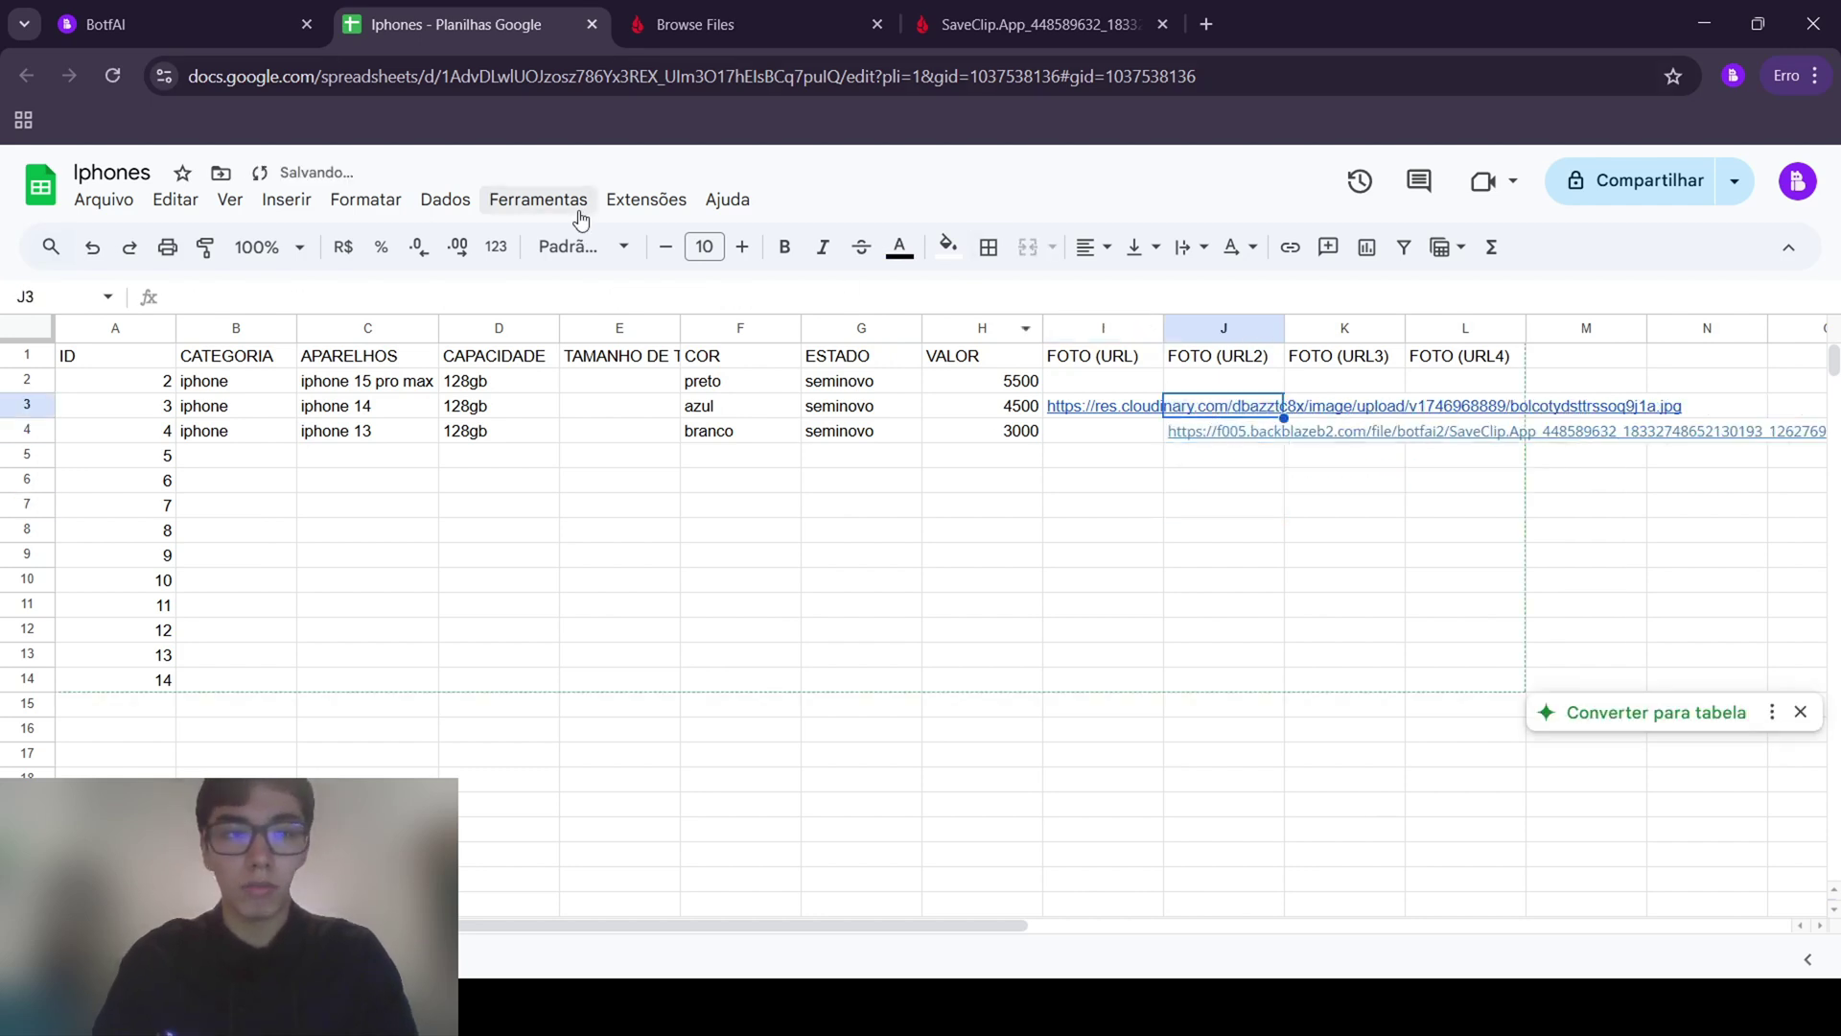
Paste the copied Backblaze image URL under FOTO (URL2) in the iphone 14 row
double_click(1199, 408)
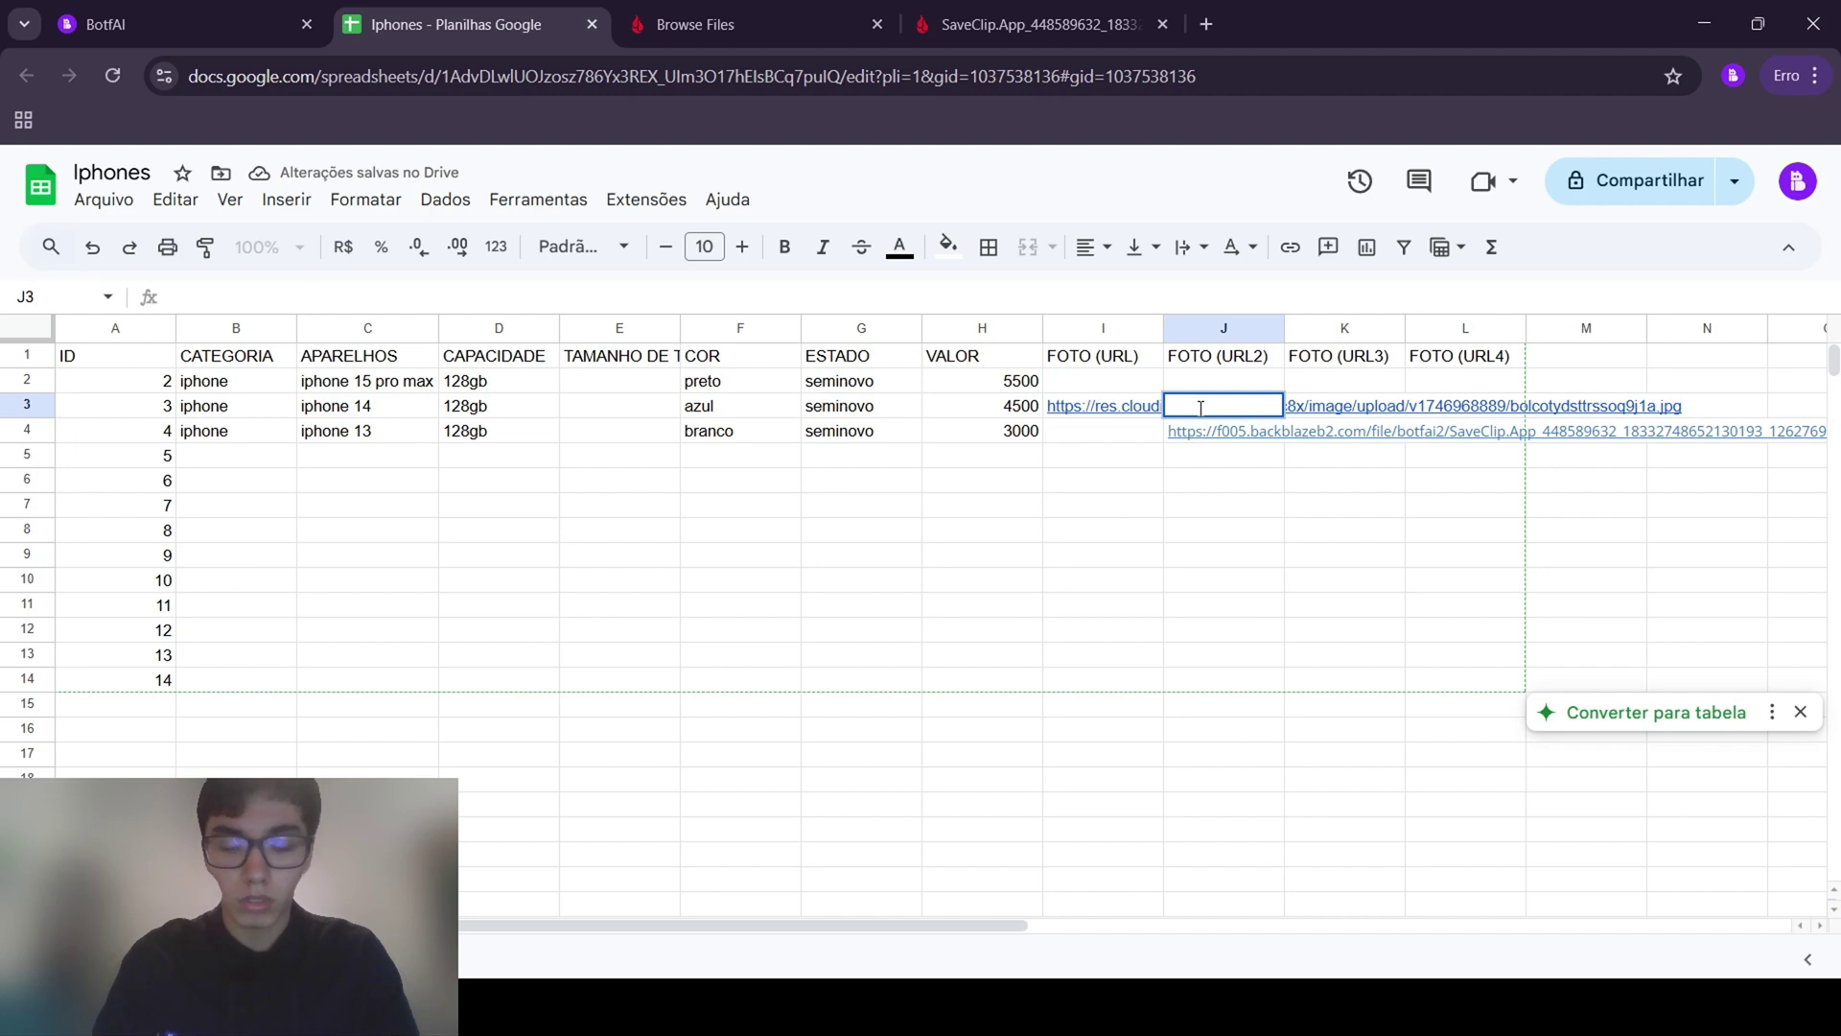
key("ctrl+v")
left_click(1138, 582)
left_click(1209, 412)
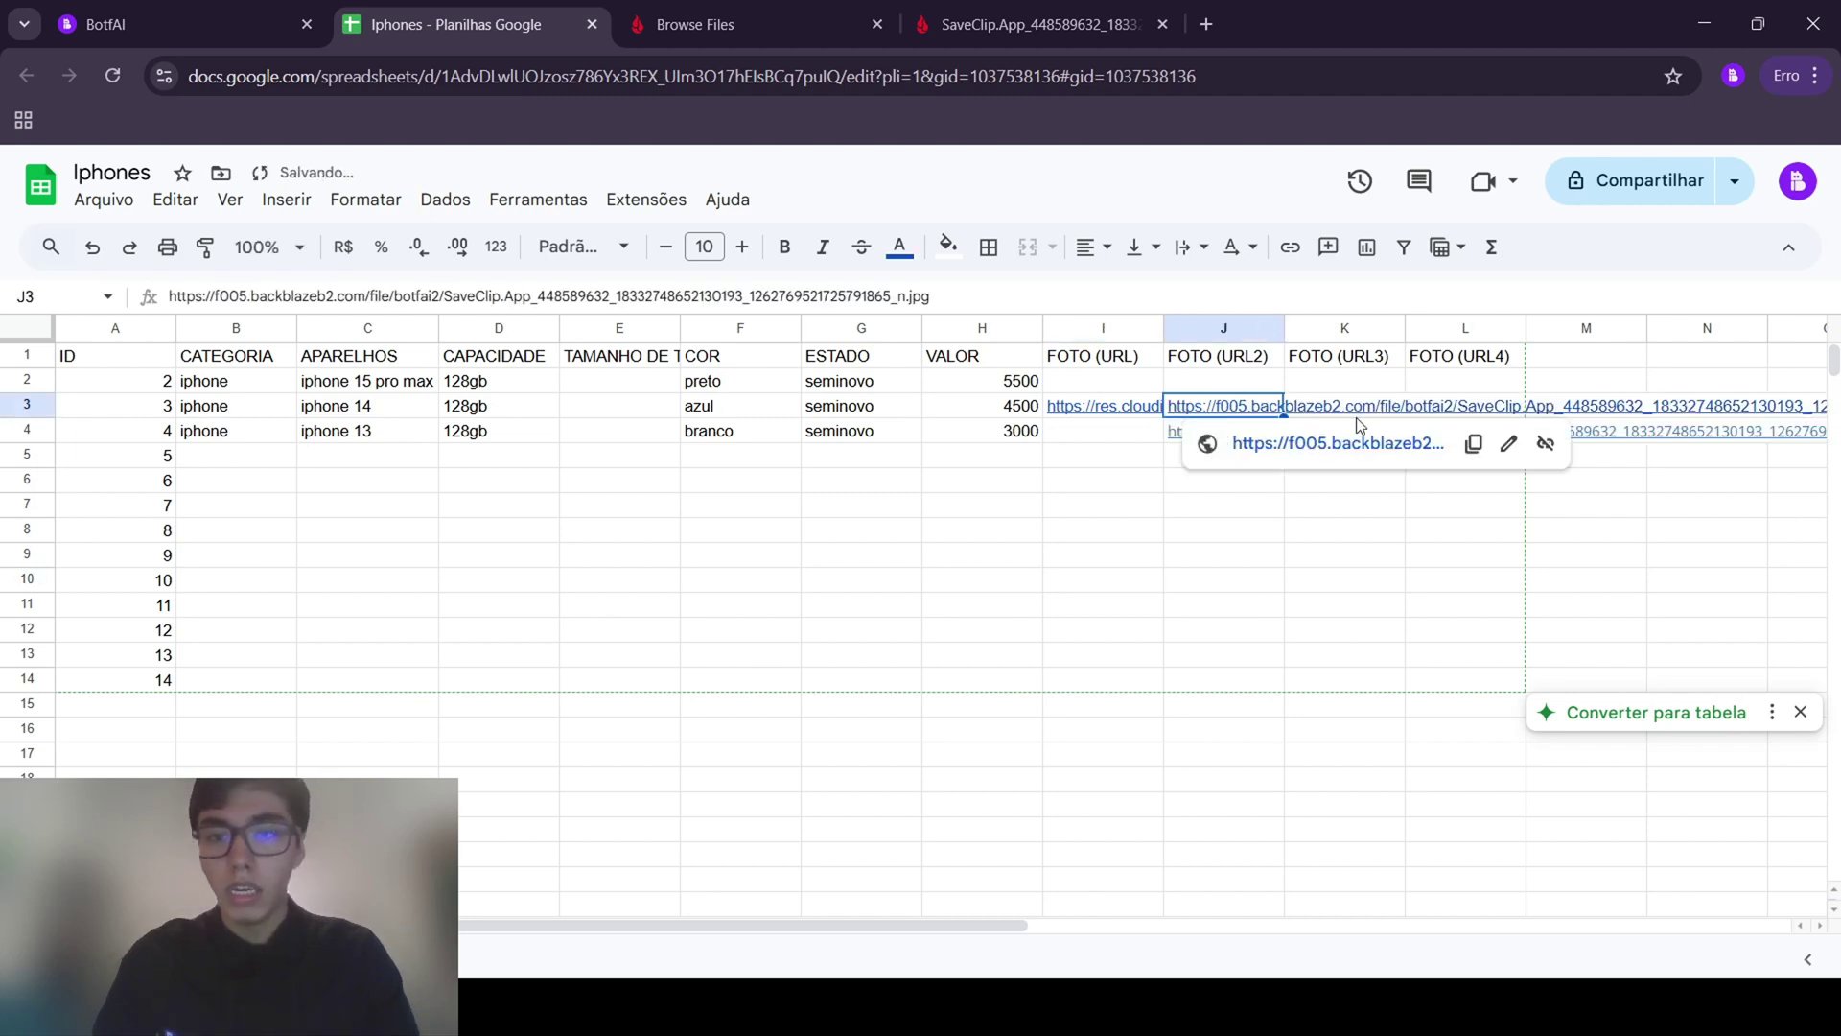
left_click(1150, 658)
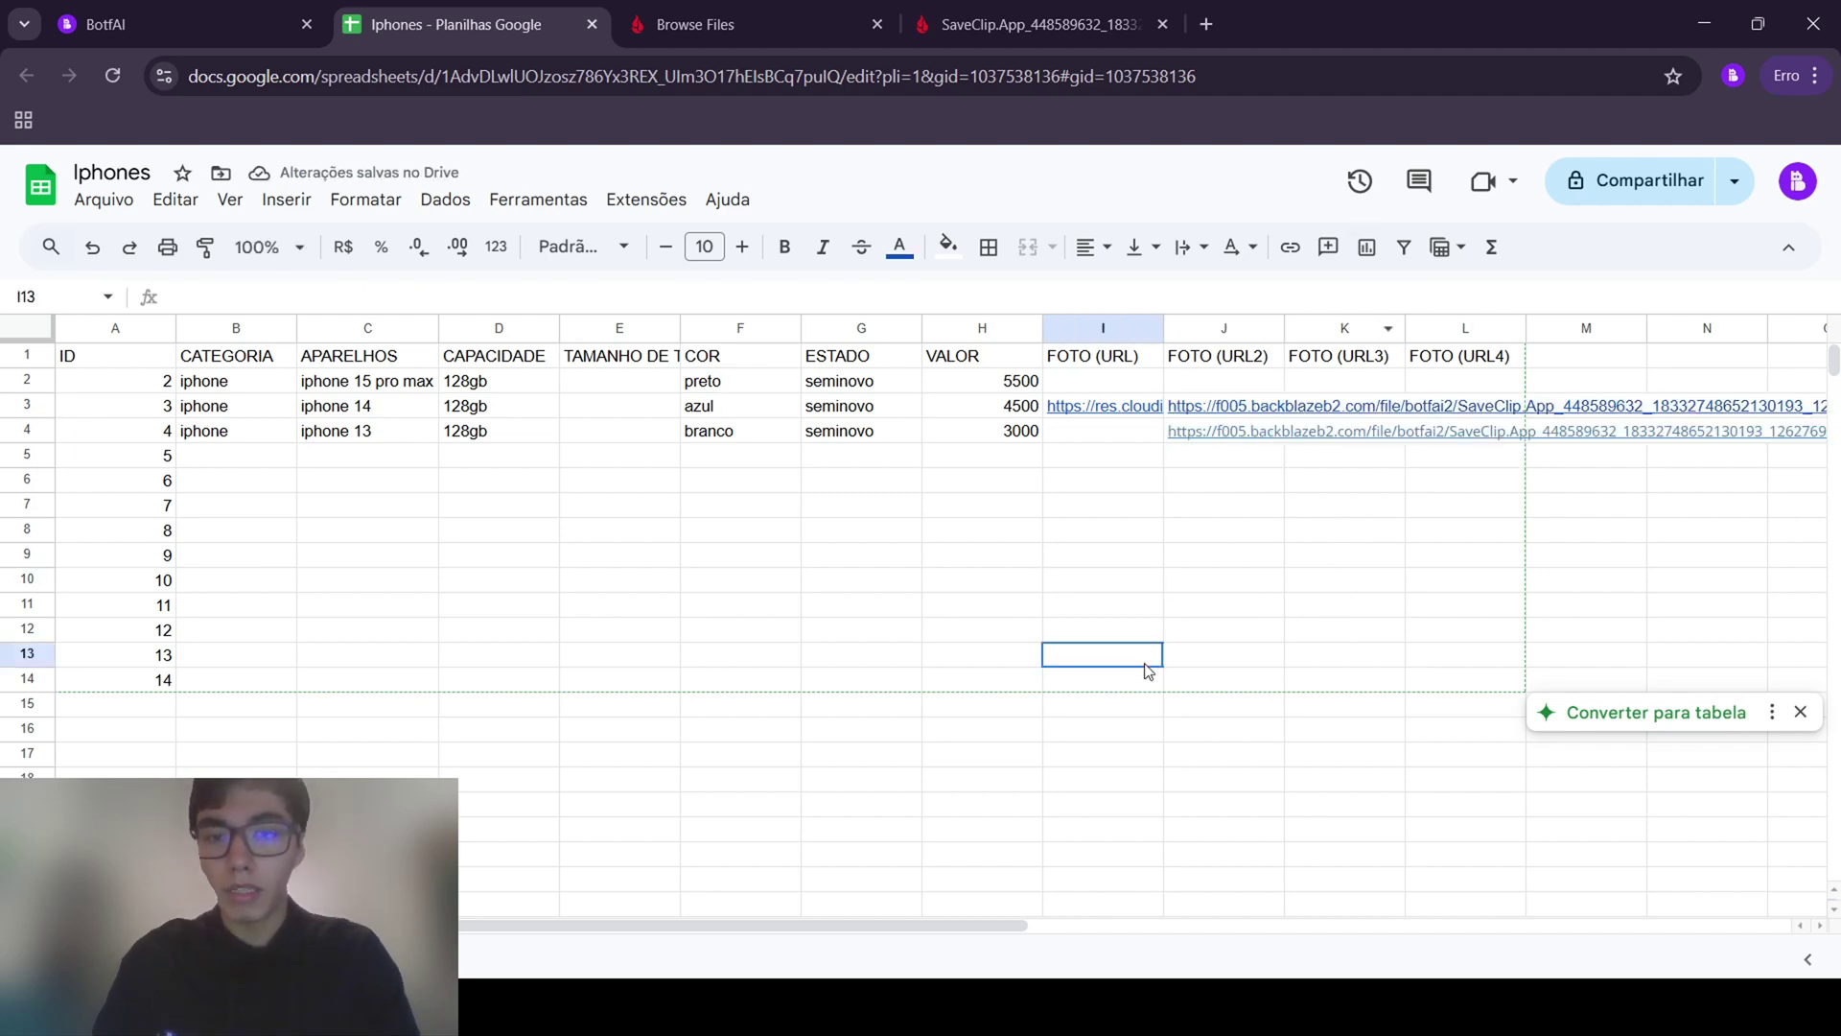
Delete the misplaced image link from FOTO (URL2) in the iphone 13 row
left_click(1237, 436)
key("Delete")
left_click(1124, 573)
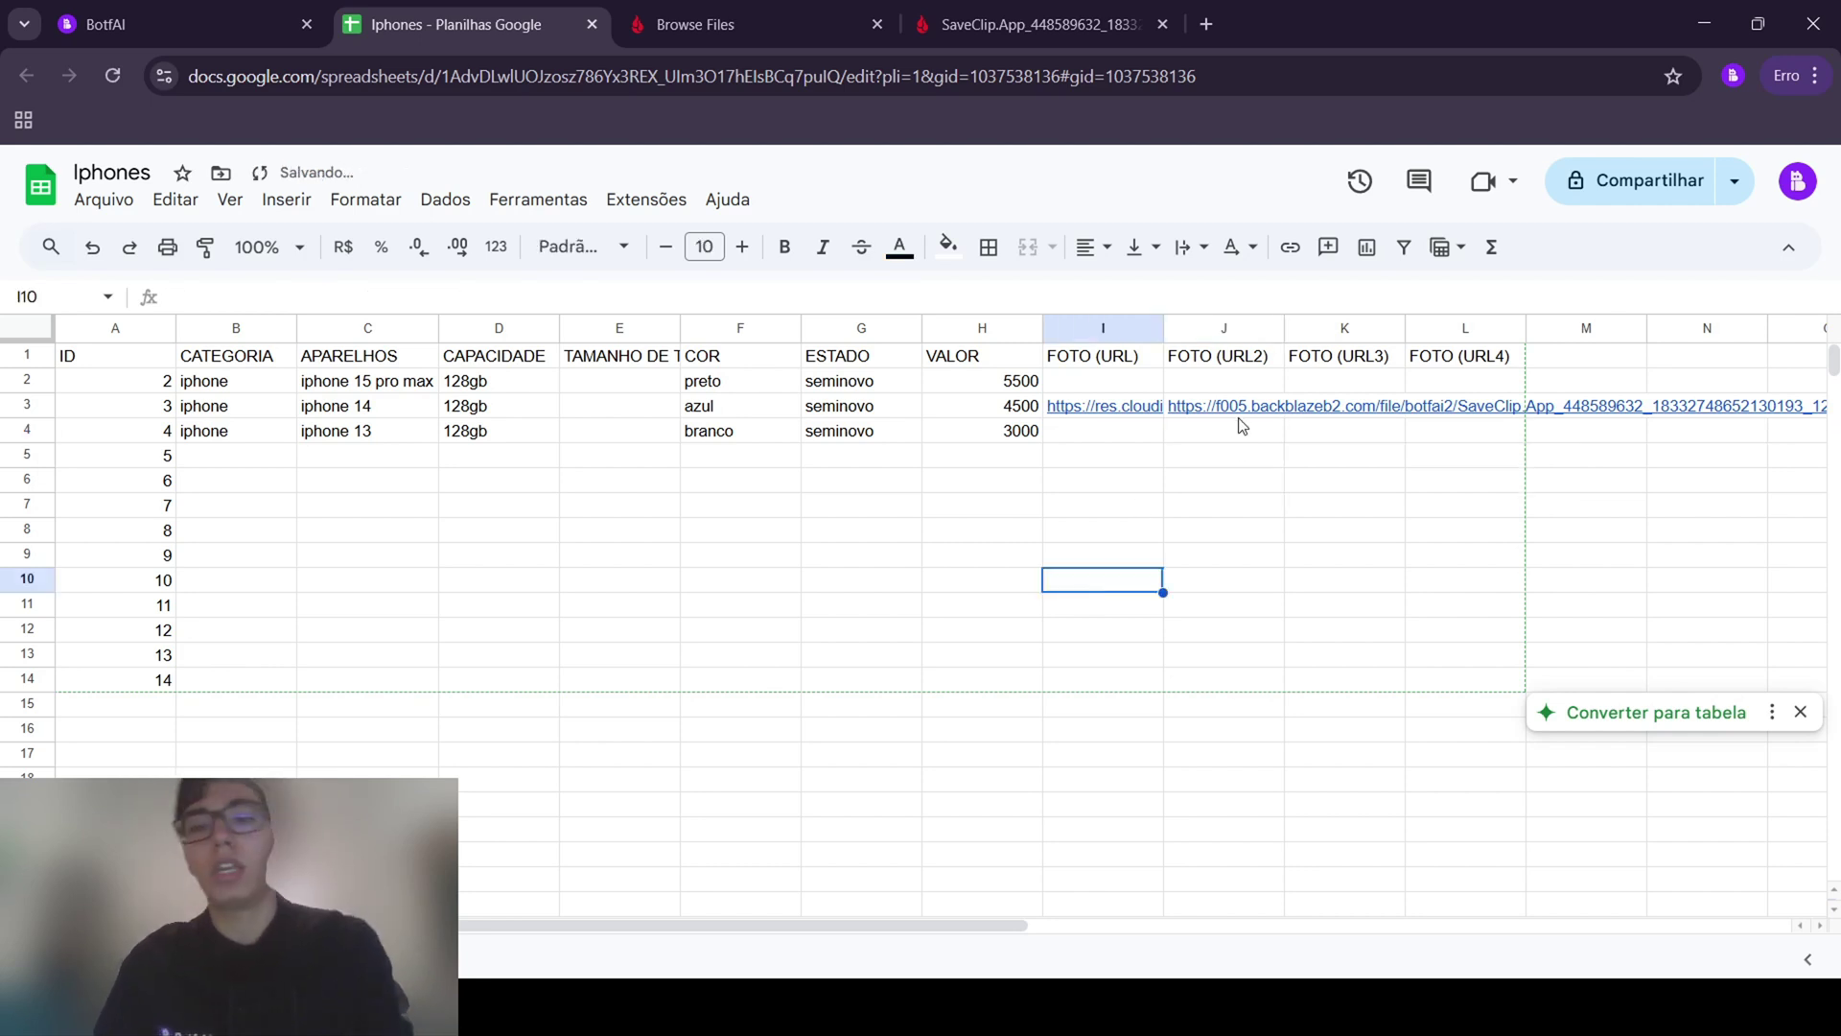
left_click(1245, 407)
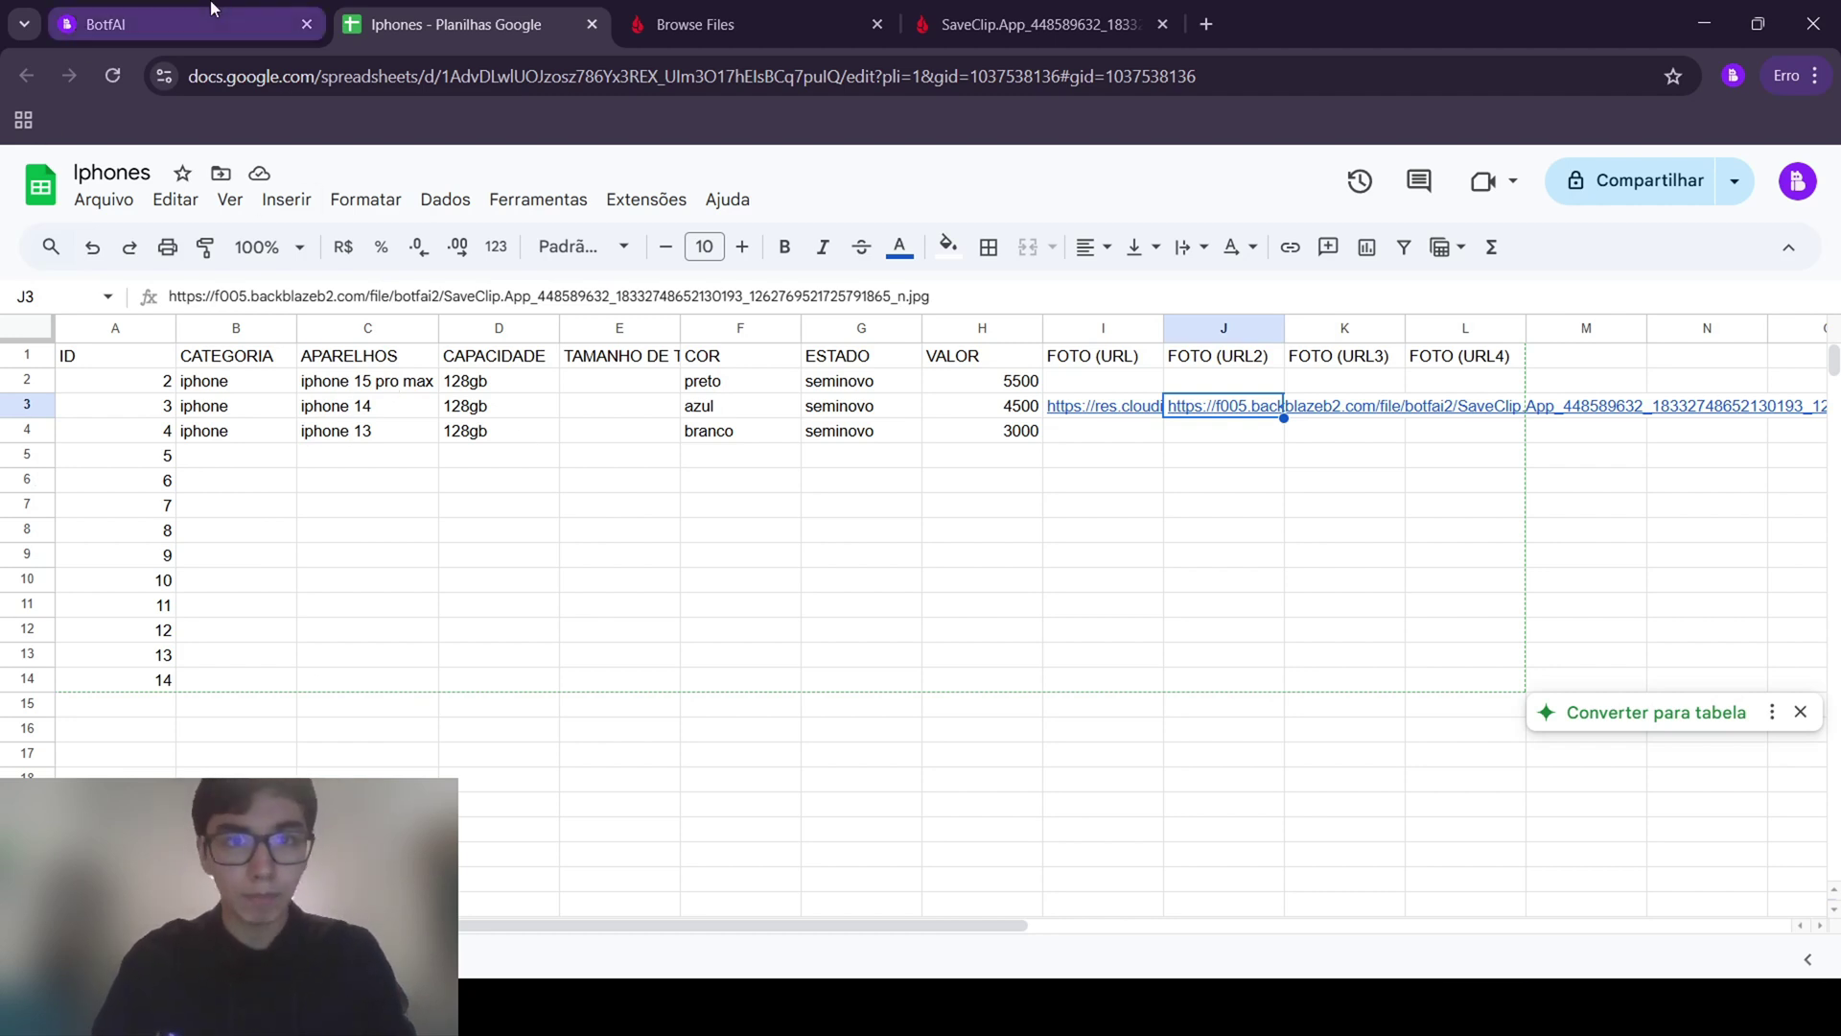
Switch to the BotfAI flow and examine the out-of-stock and sales-handoff messages leading to the attendant notification in Action #15
left_click(183, 24)
scroll(1332, 729, "down", 2)
left_click(1367, 852)
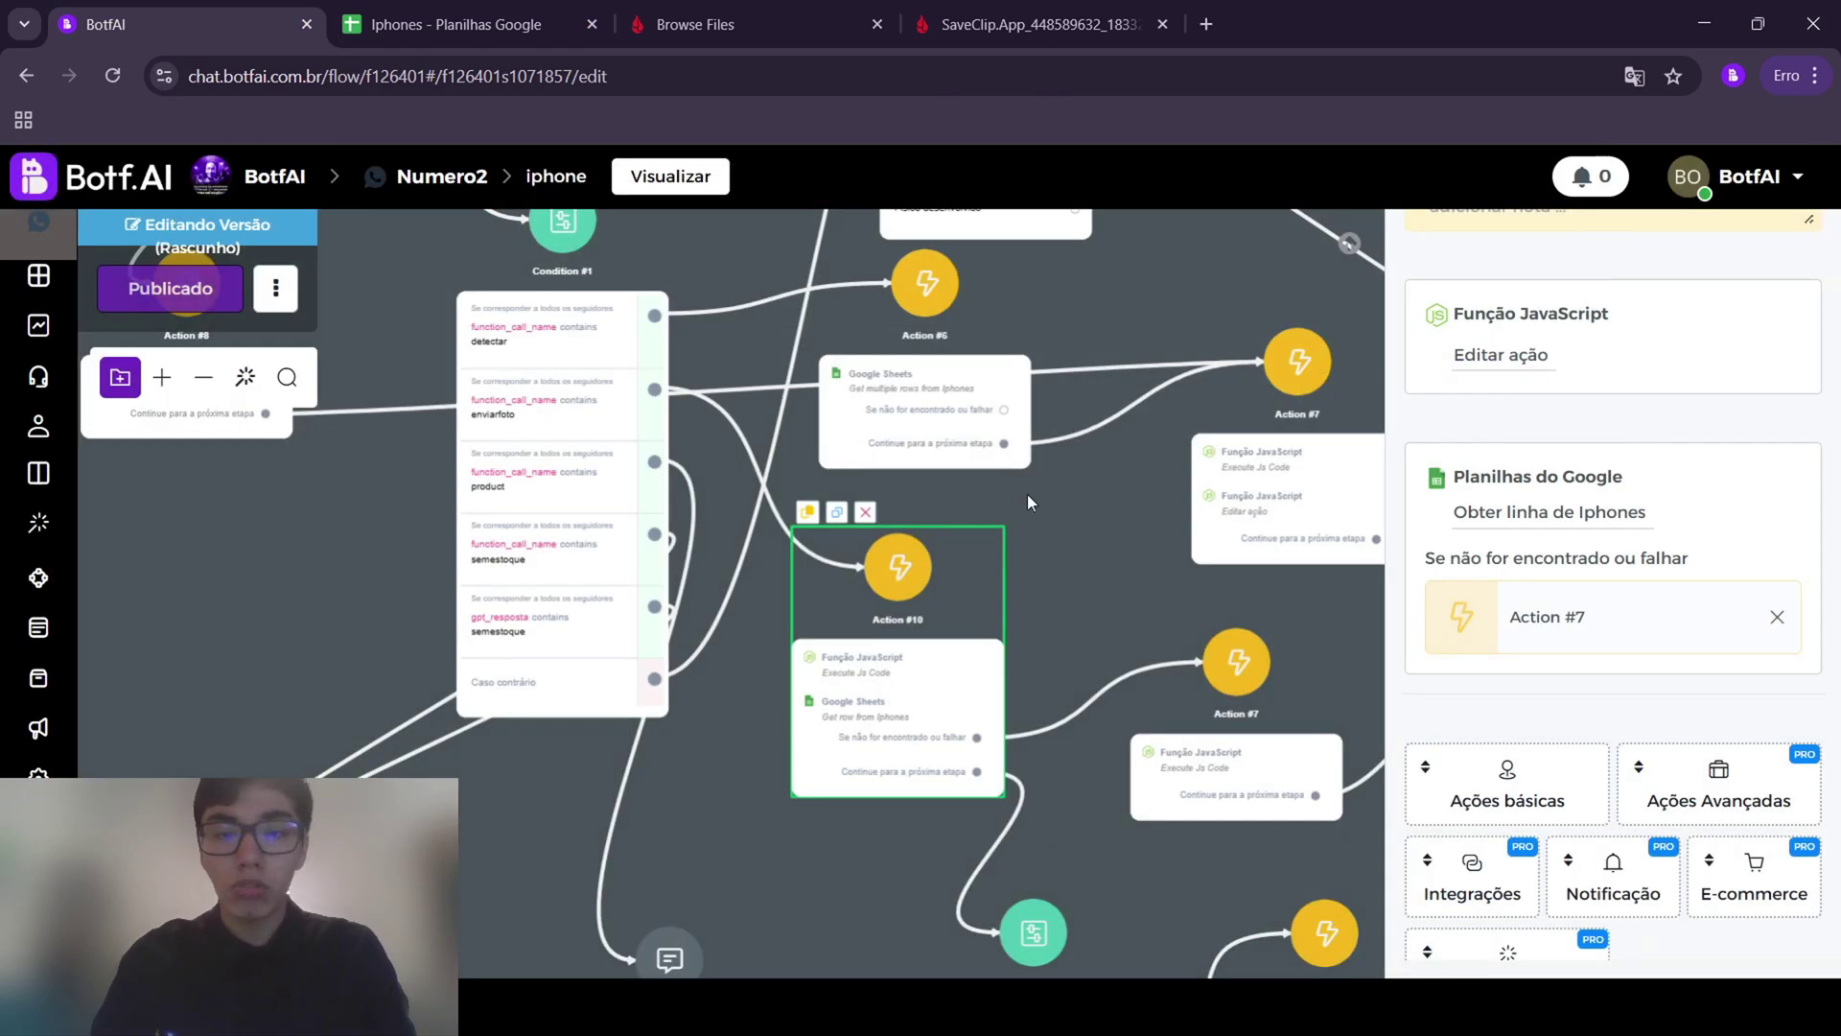
scroll(920, 633, "down", 3)
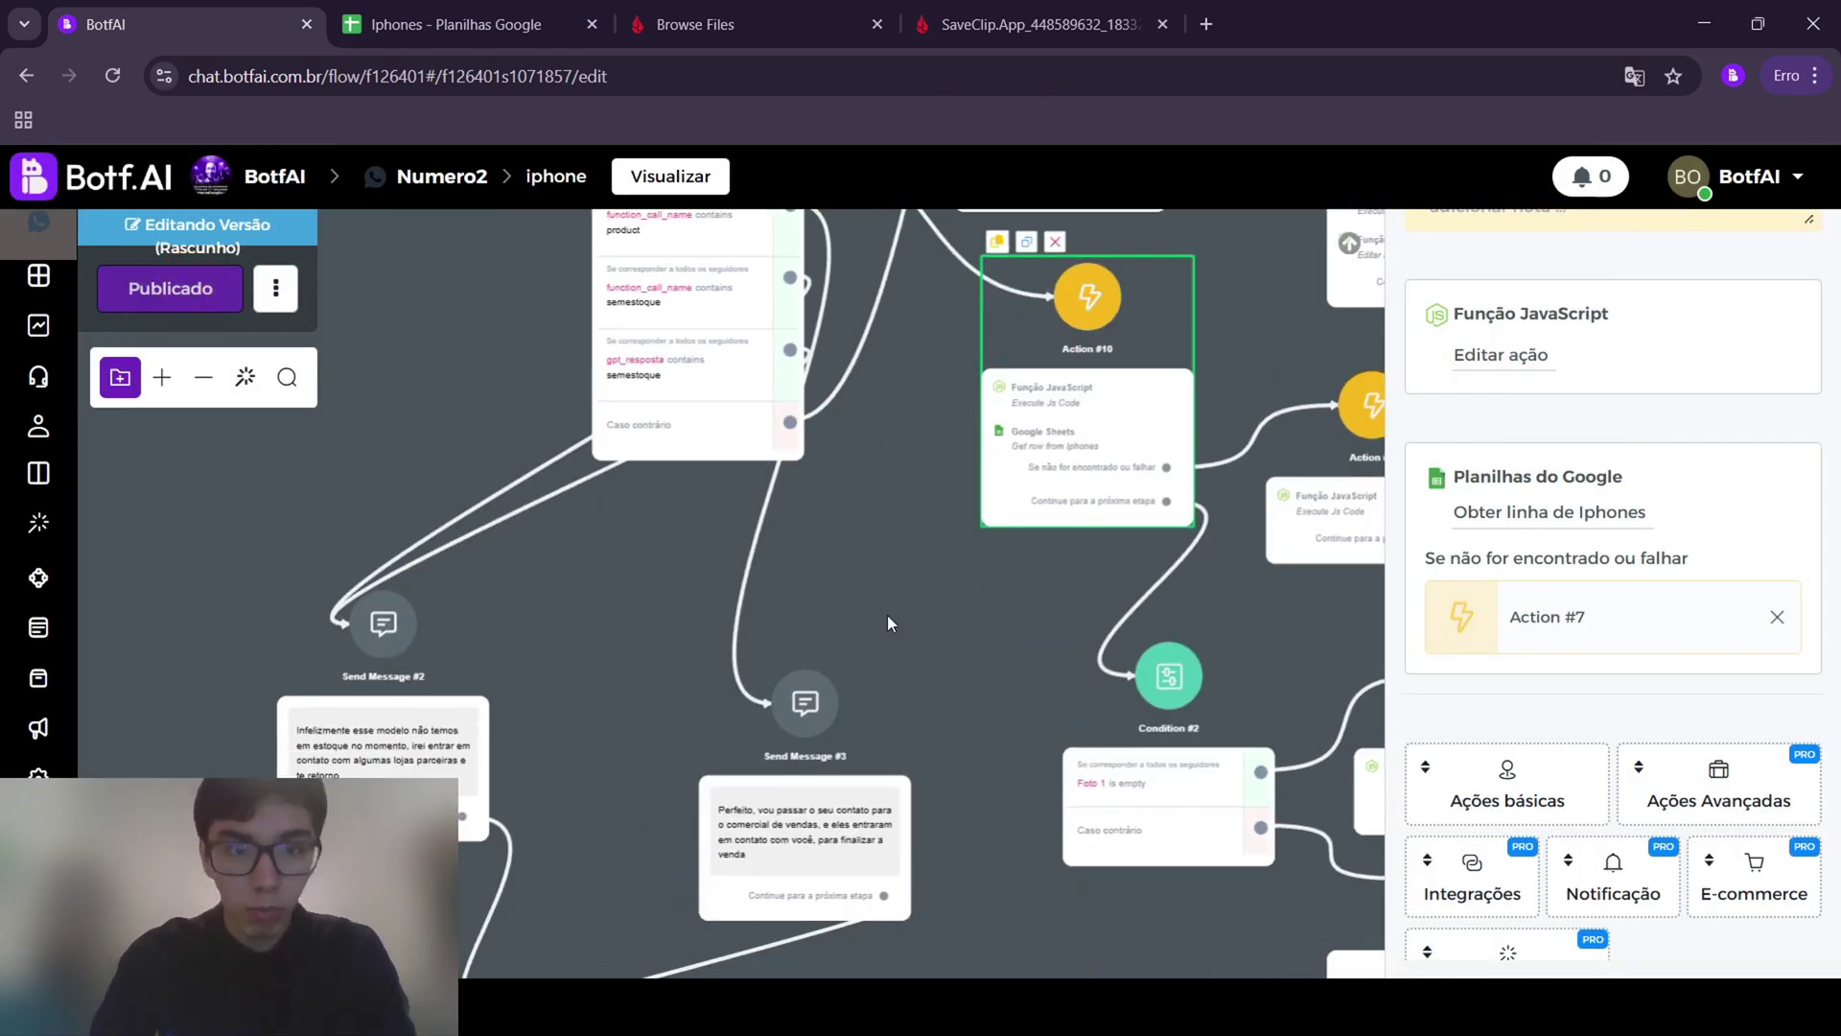
scroll(839, 600, "down", 2)
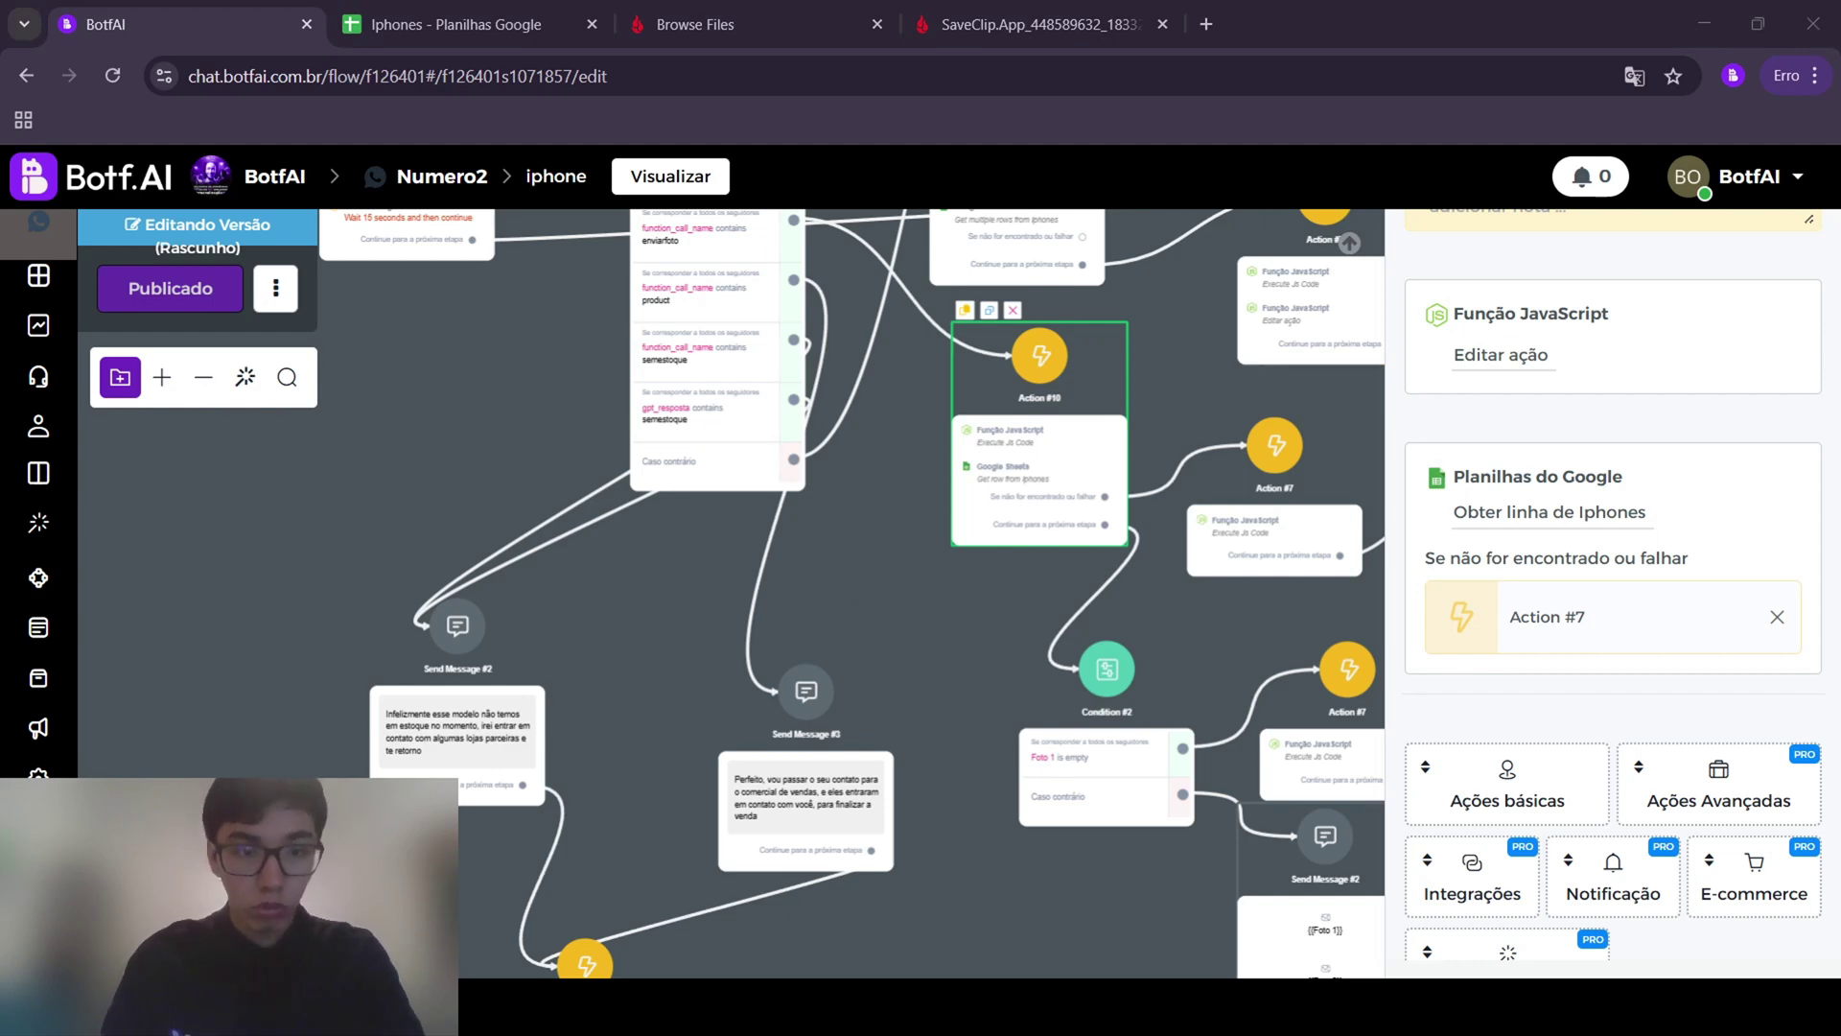
scroll(924, 737, "up", 2)
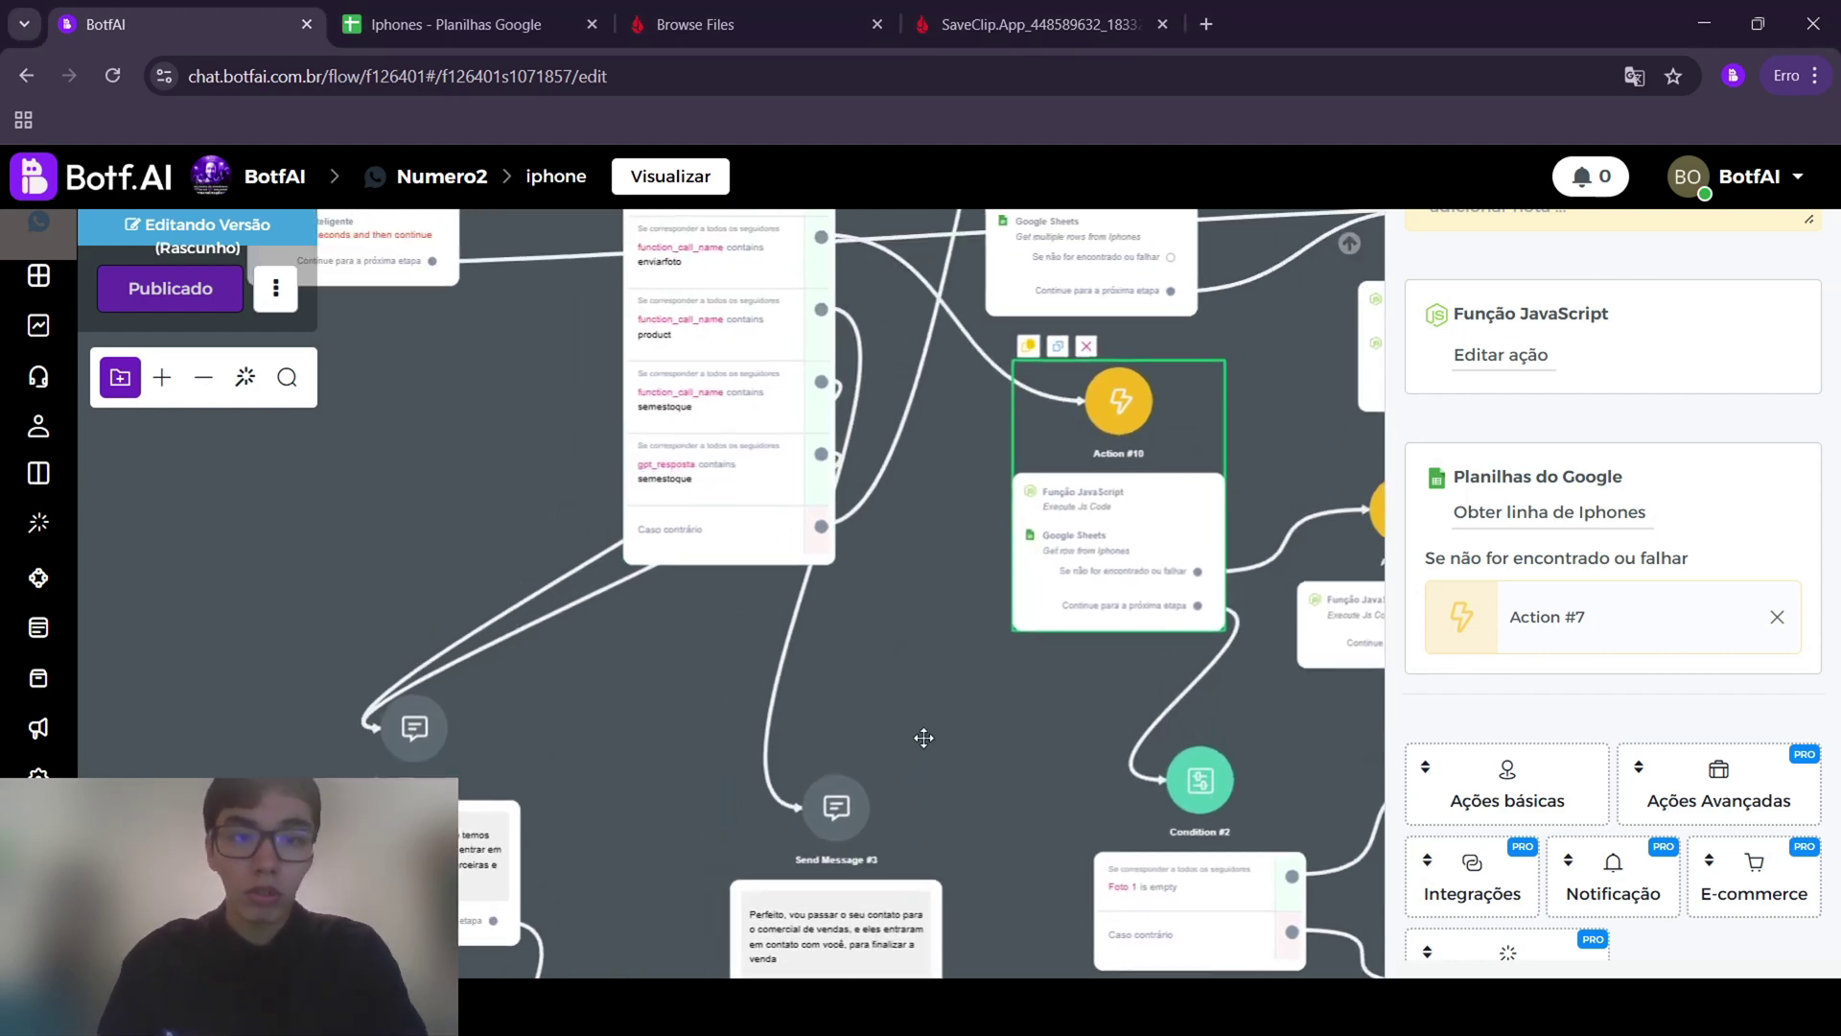
scroll(687, 410, "up", 2)
scroll(362, 506, "down", 2)
left_click_drag(363, 506, 458, 367)
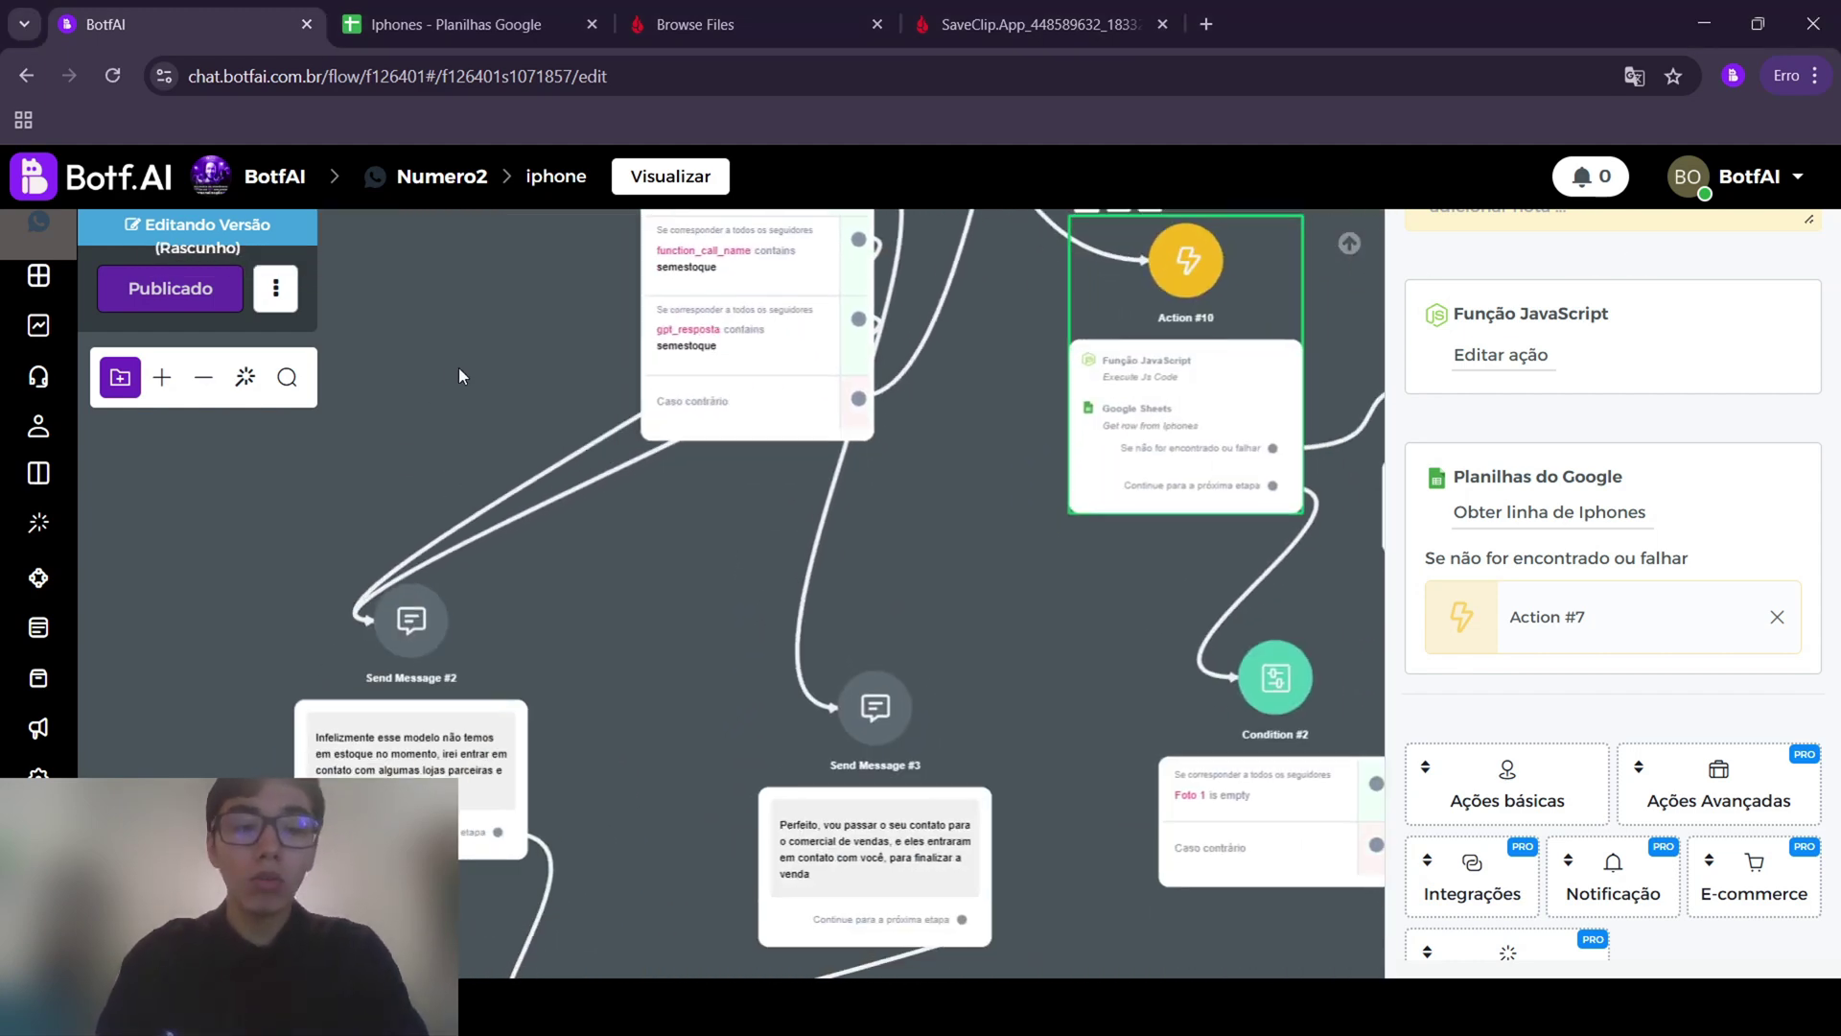
scroll(567, 715, "up", 1)
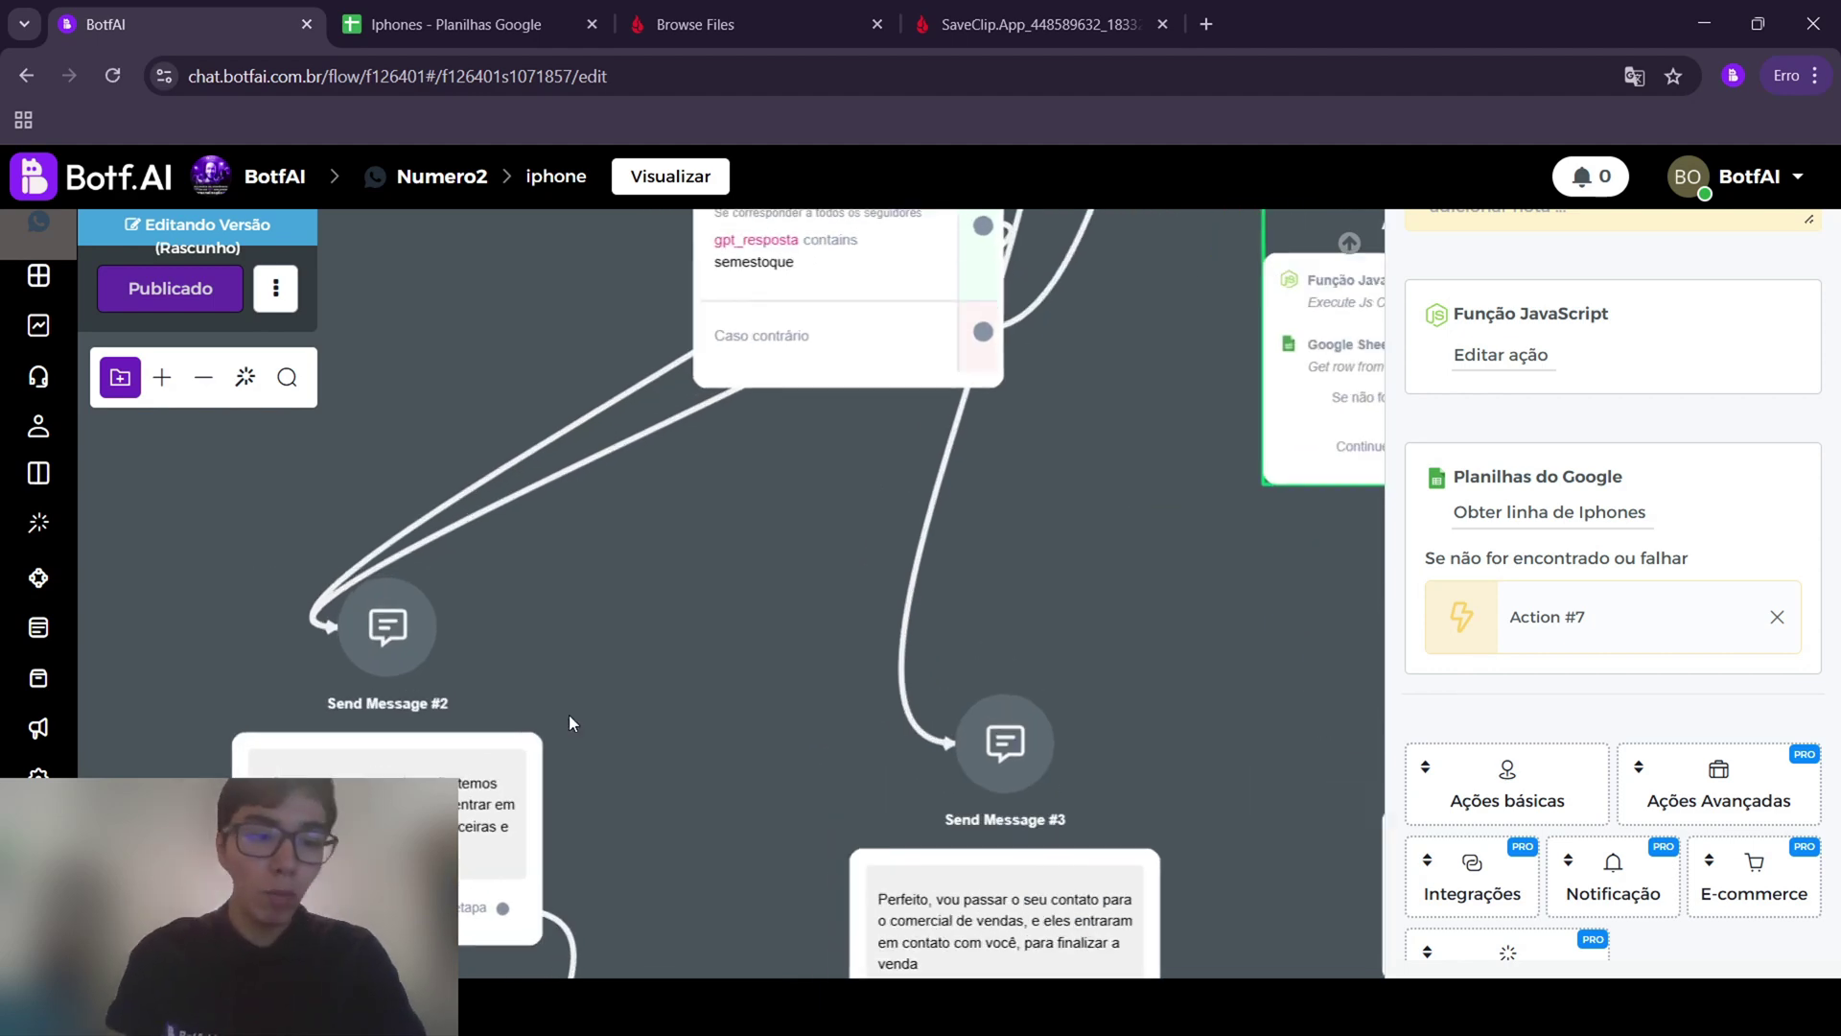
left_click_drag(568, 725, 674, 426)
scroll(400, 495, "up", 1)
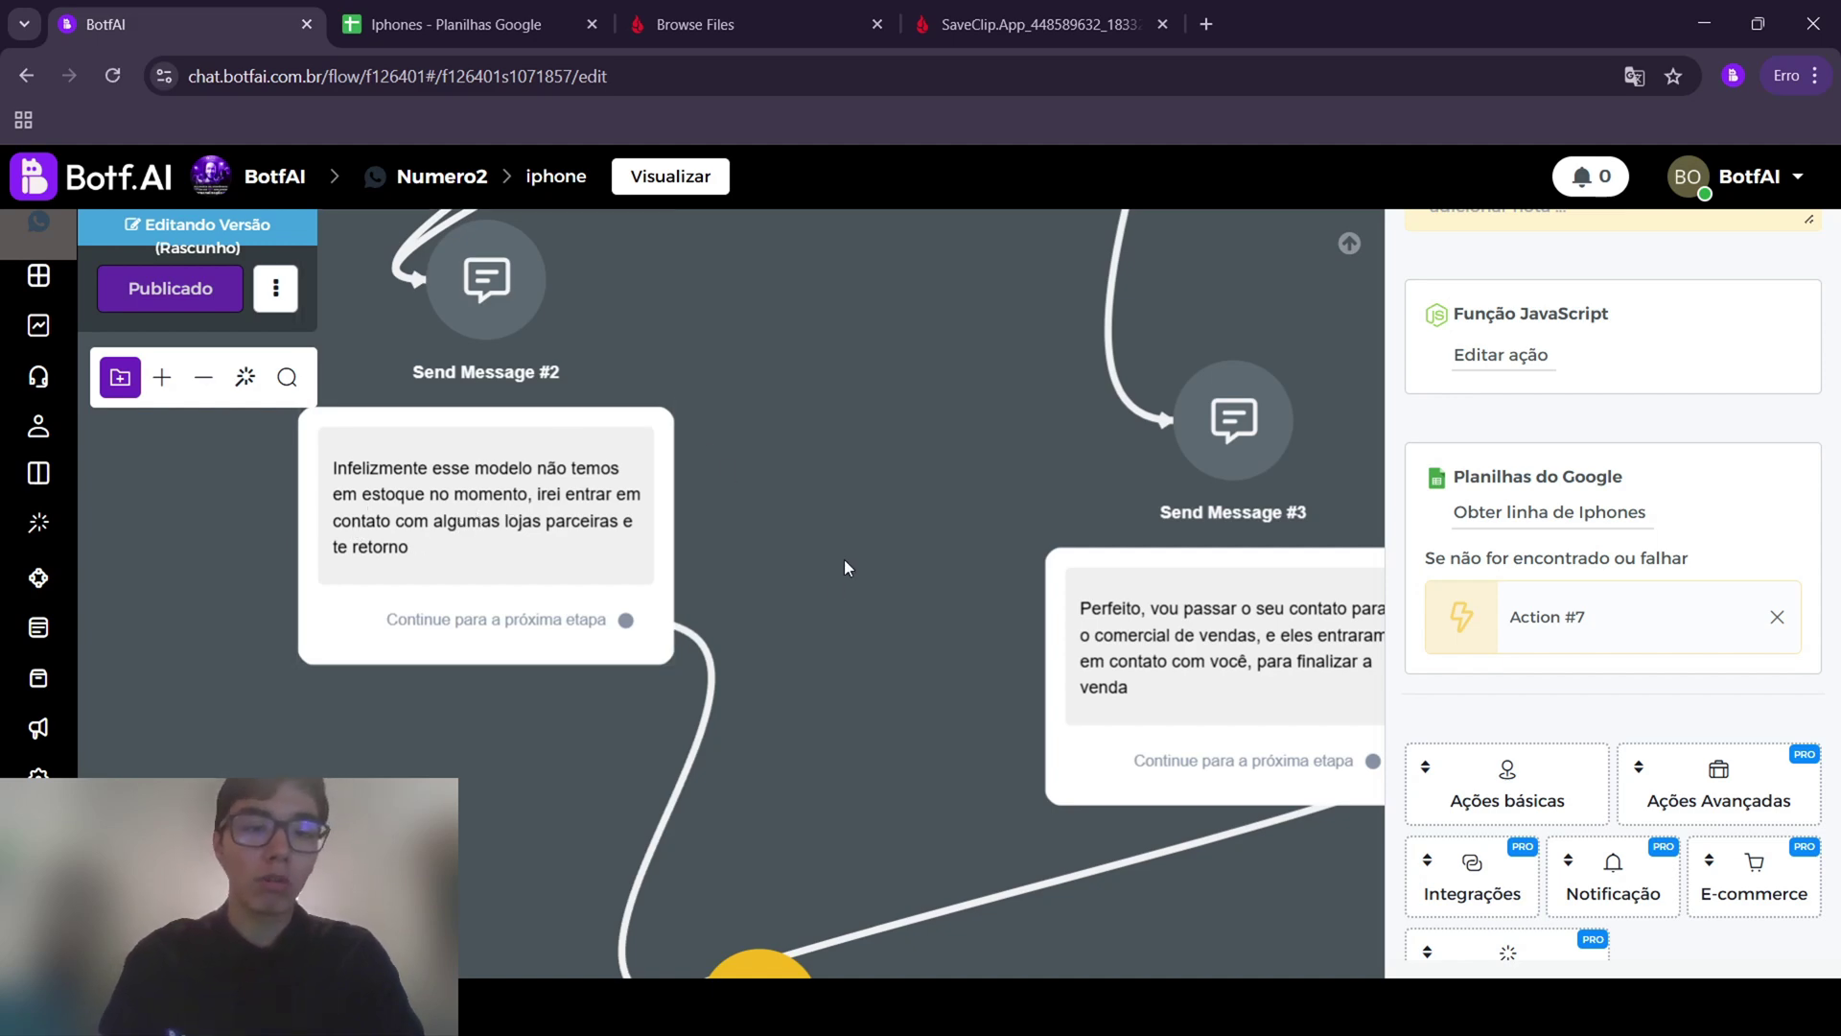
scroll(818, 415, "down", 2)
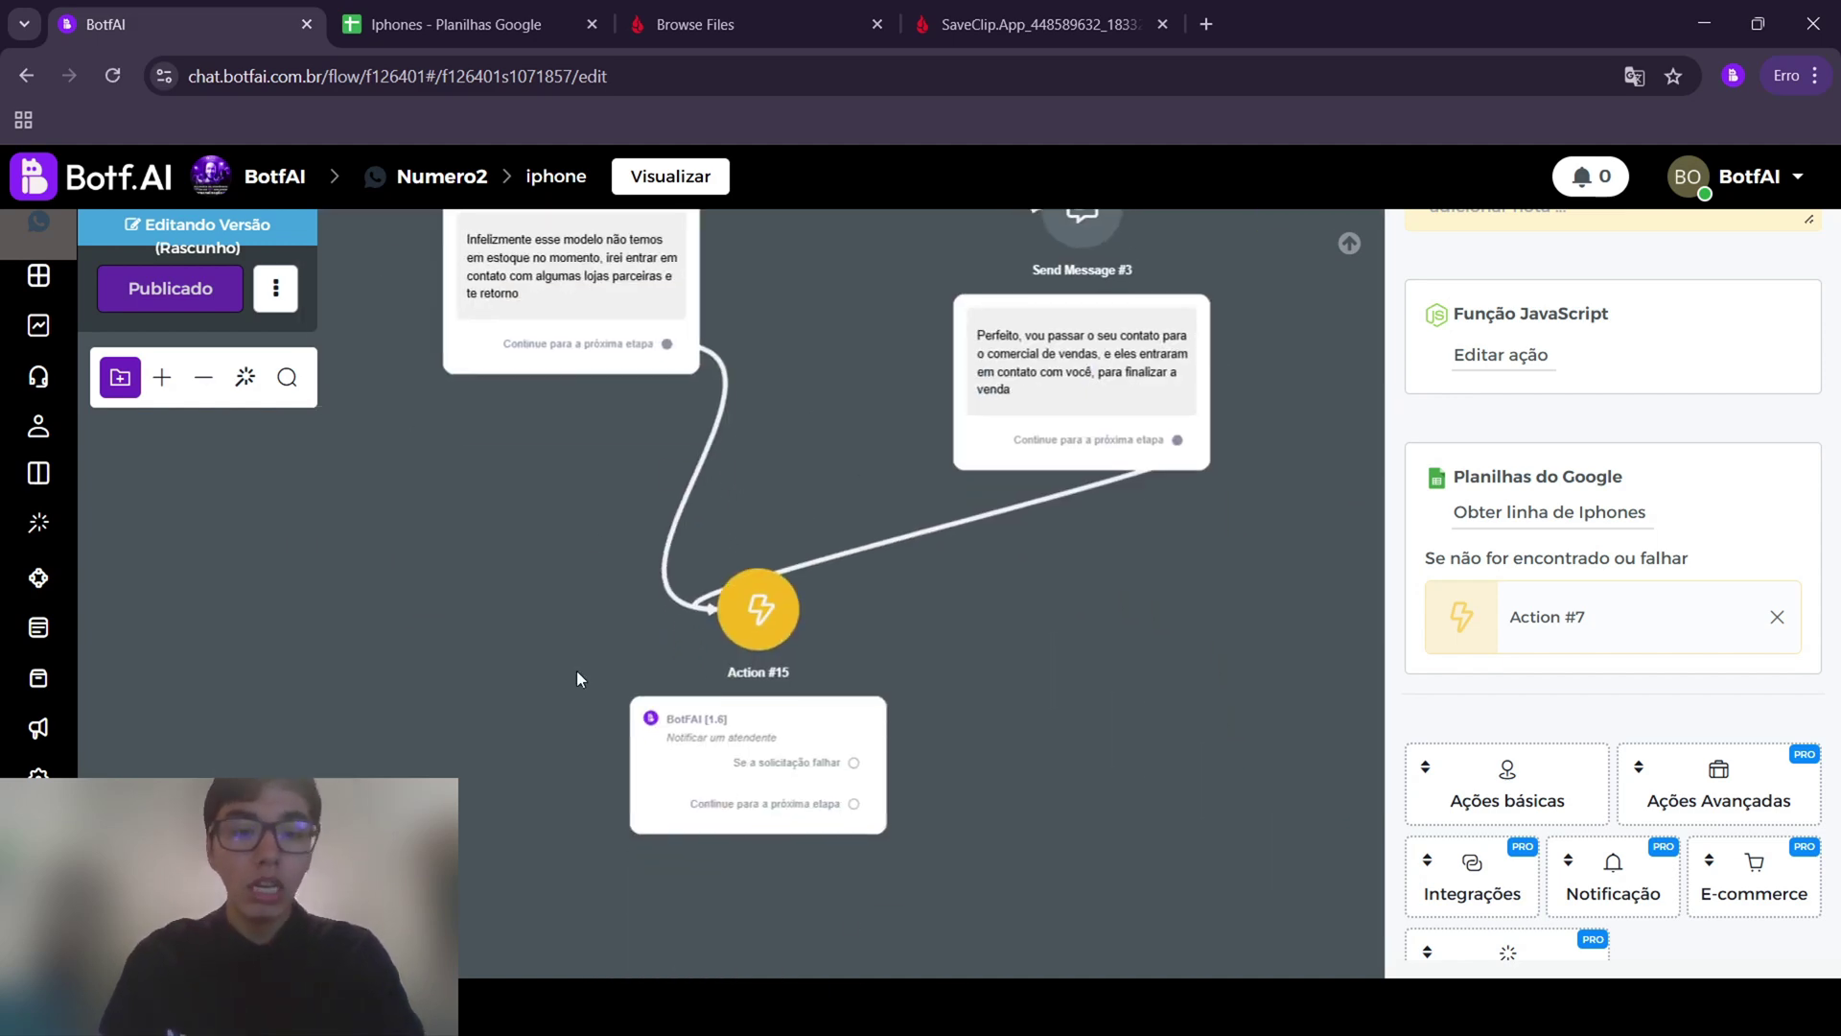
left_click_drag(900, 399, 859, 732)
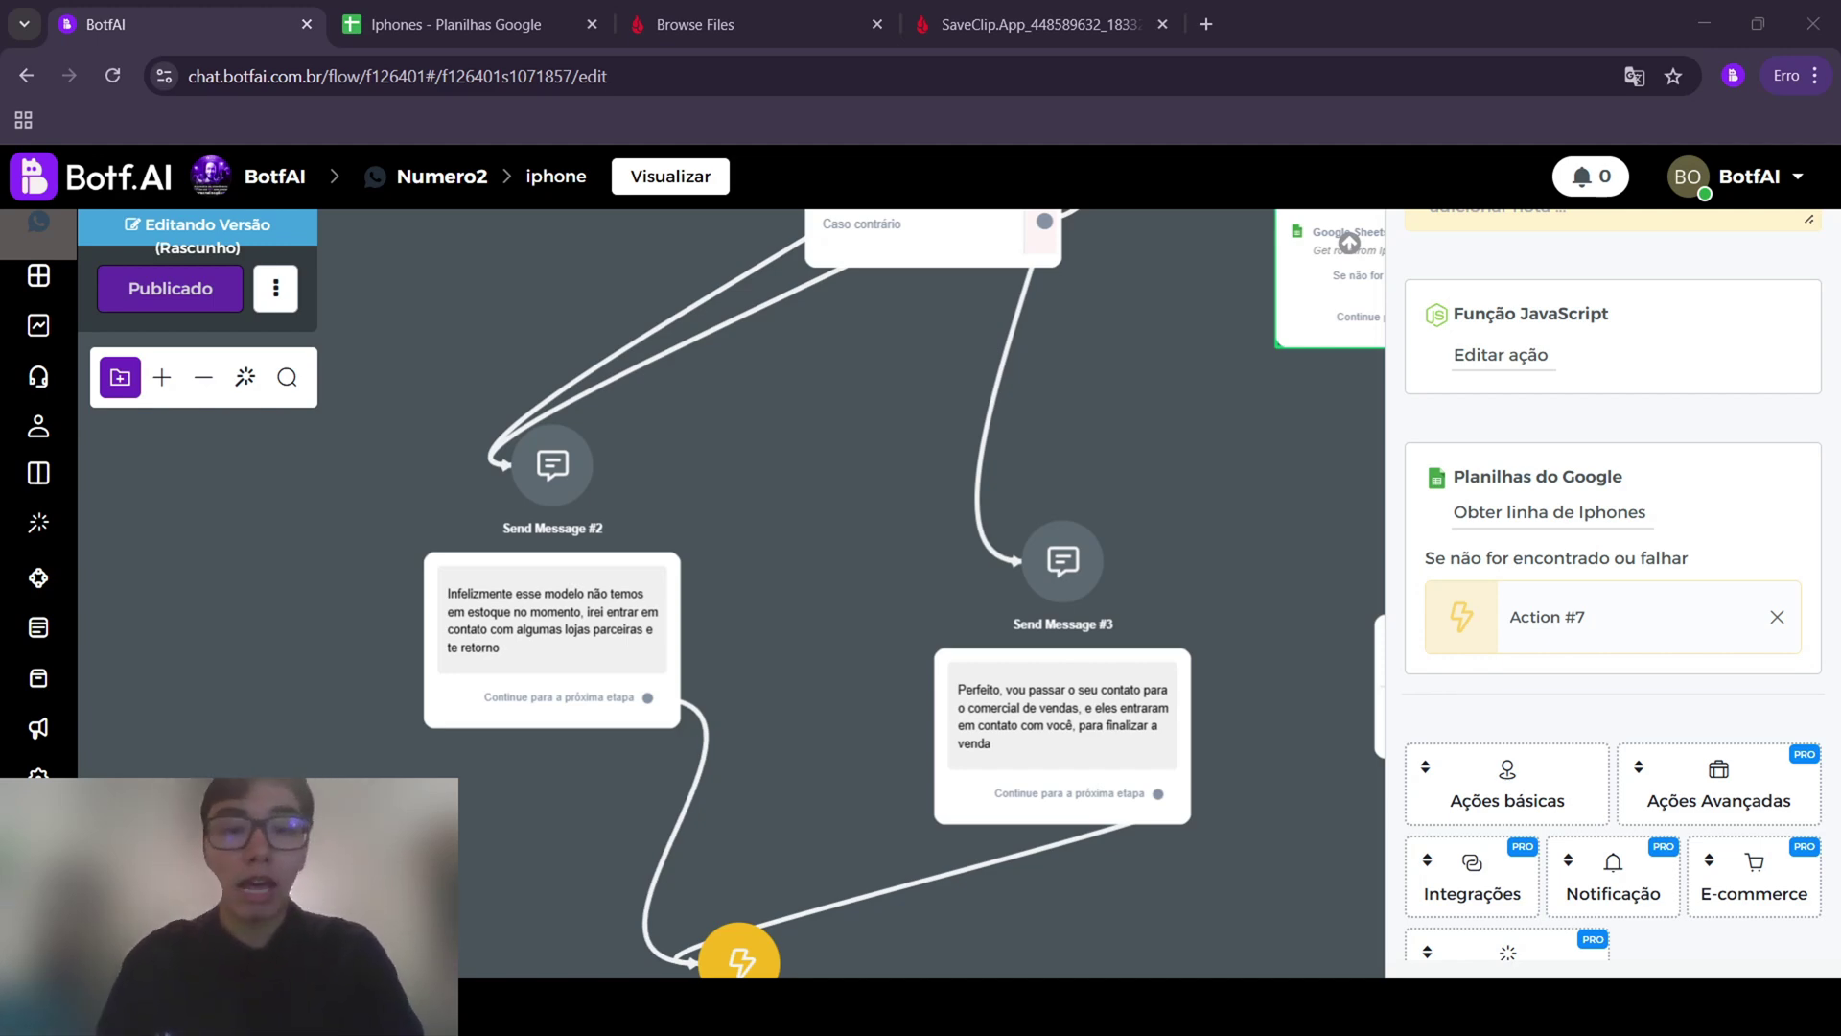
Examine Condition #2's check for an empty Foto 1, and highlight rows 2 to 11 of FOTO (URL) in the Iphones spreadsheet
scroll(912, 472, "down", 3)
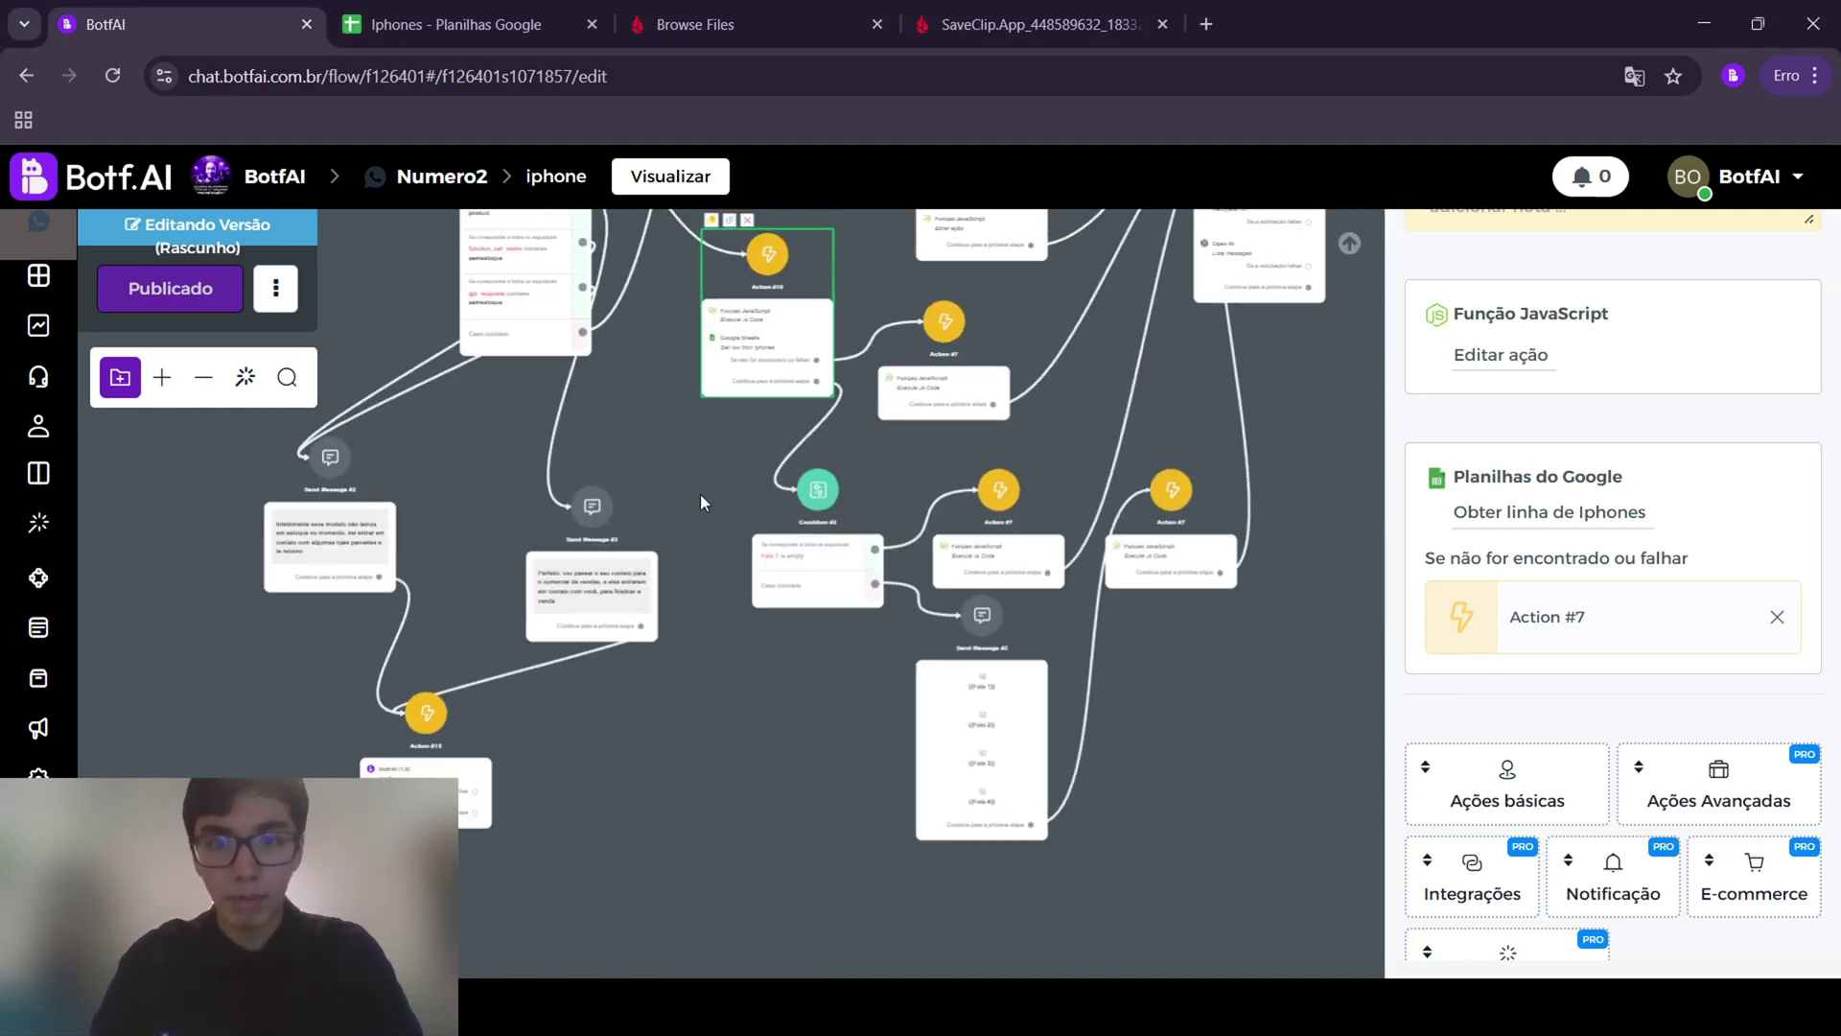
scroll(960, 523, "up", 4)
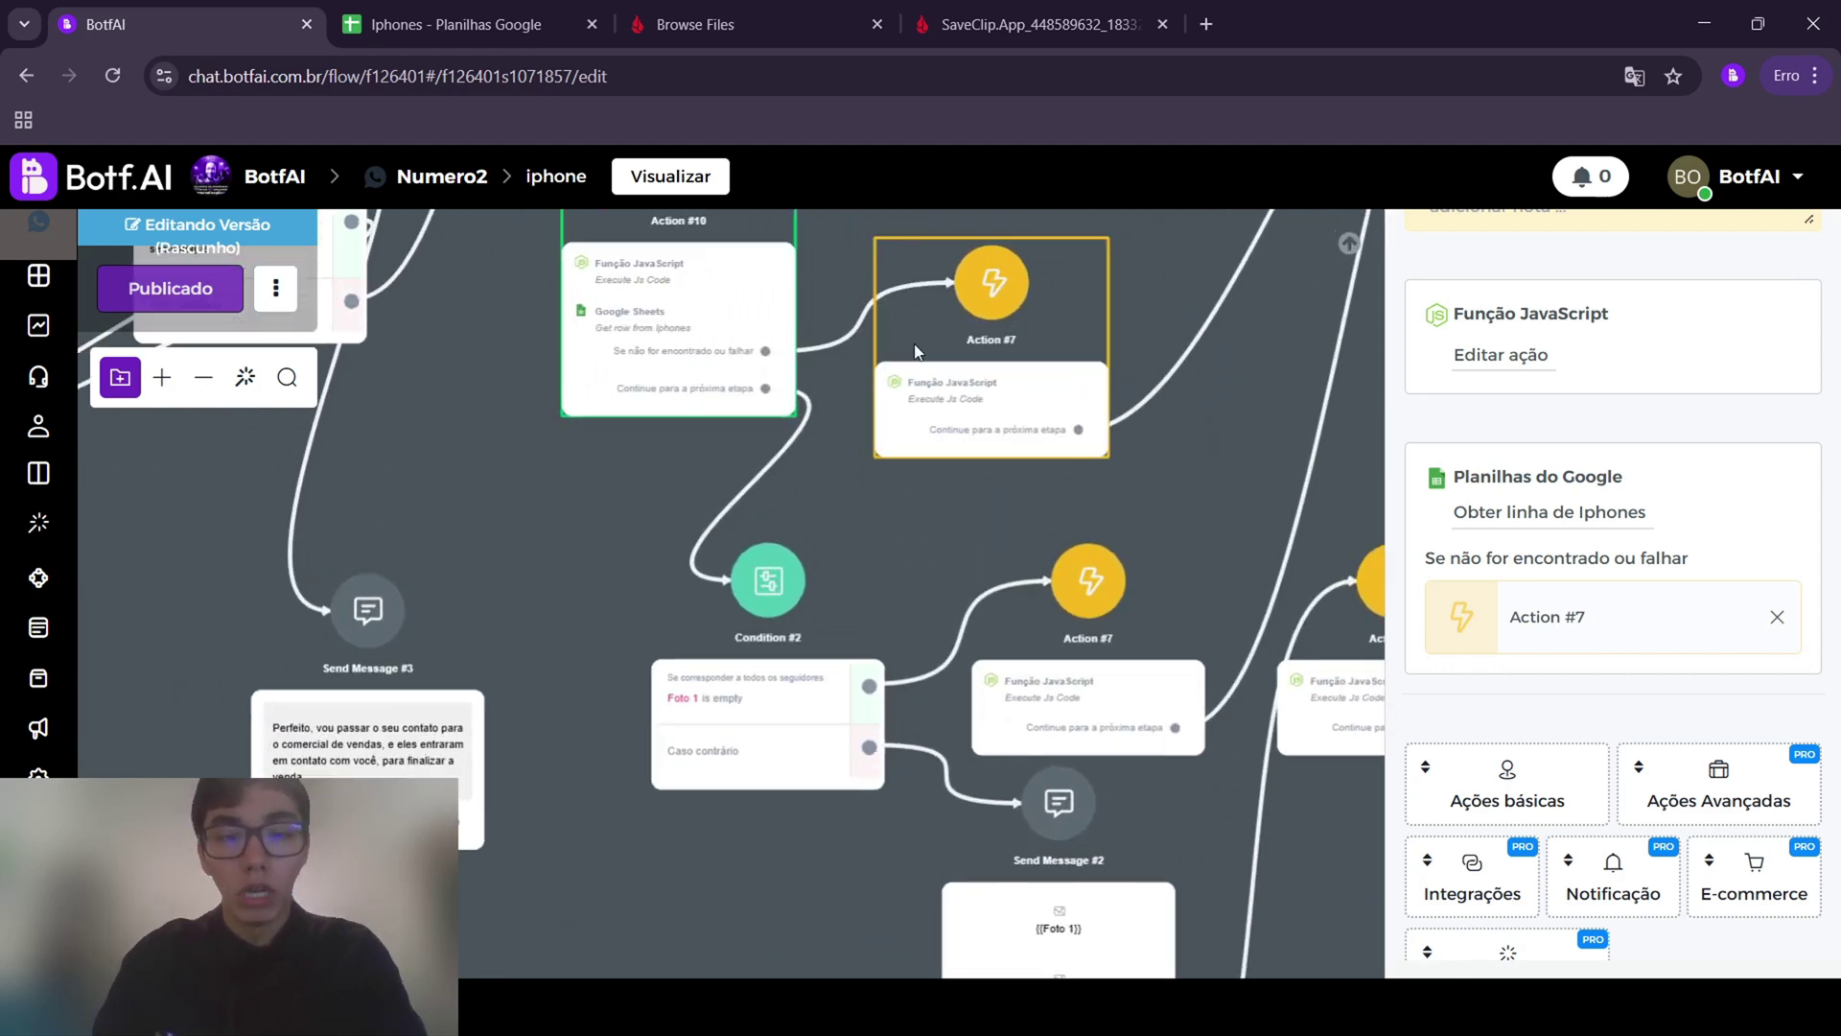
left_click_drag(878, 551, 817, 276)
scroll(946, 524, "up", 3)
scroll(686, 526, "down", 2)
left_click(873, 567)
left_click(451, 24)
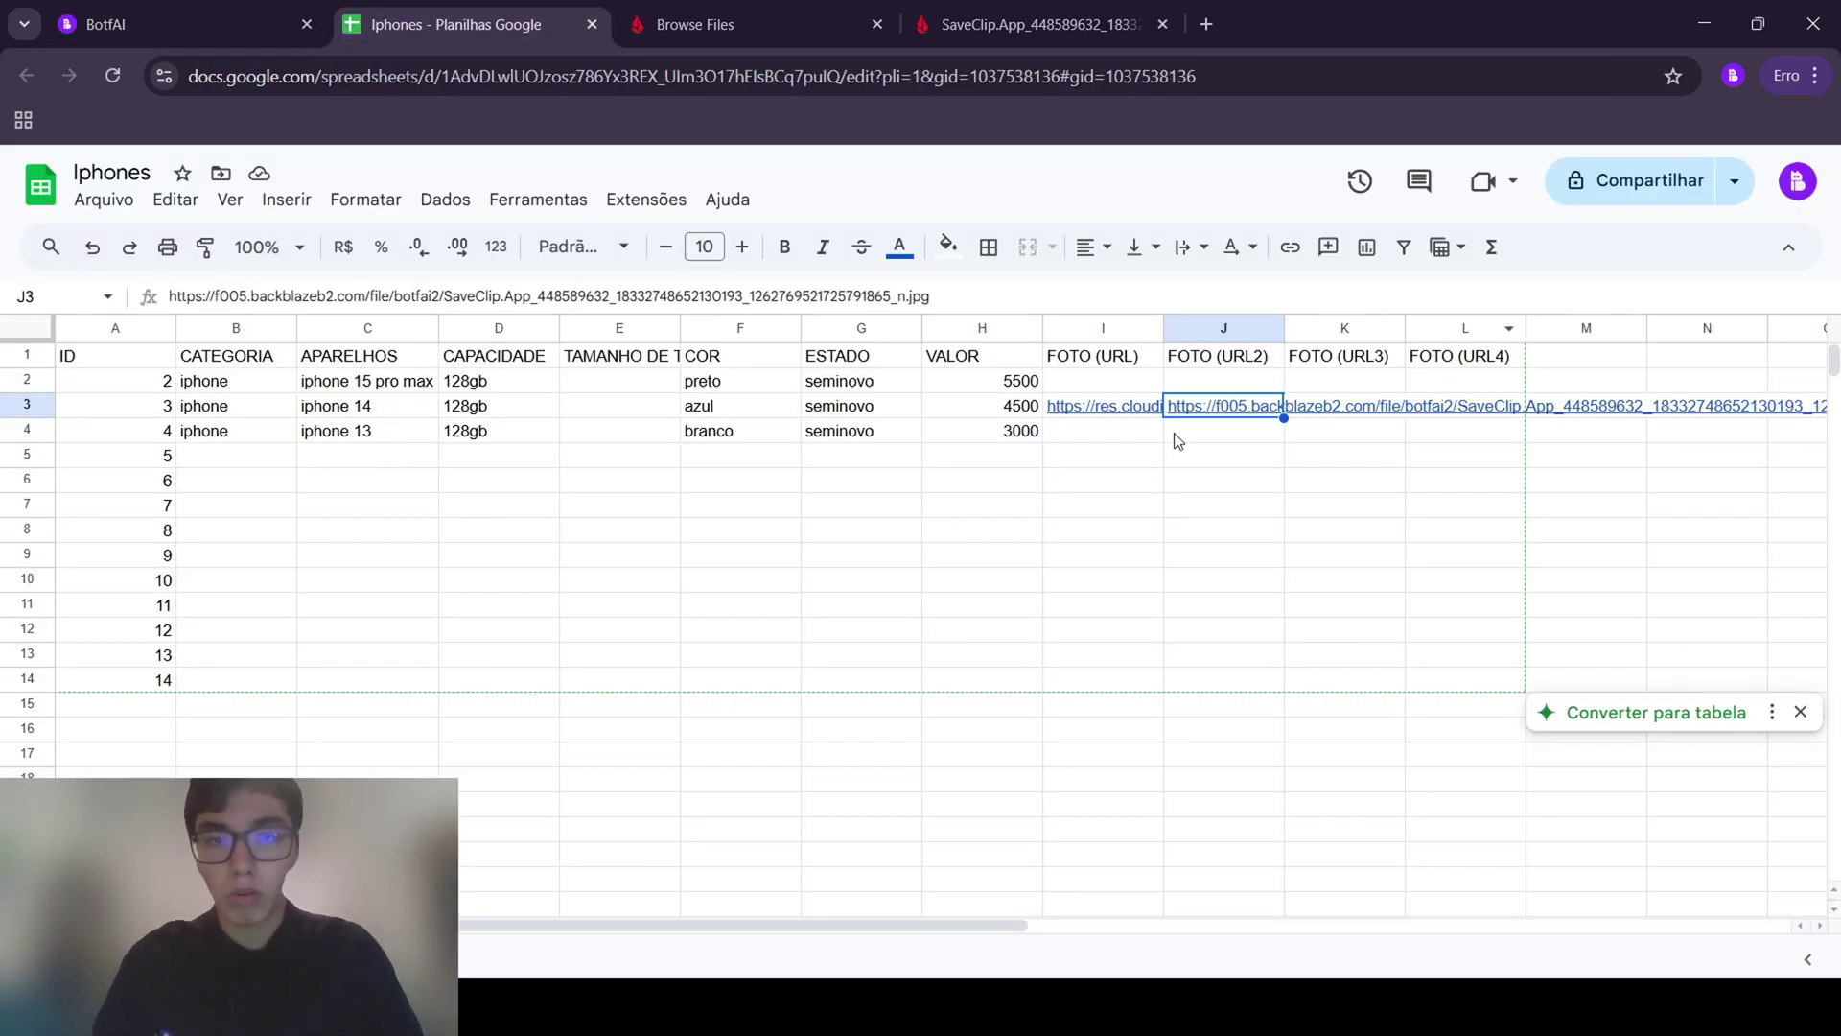
left_click_drag(1141, 680, 1122, 552)
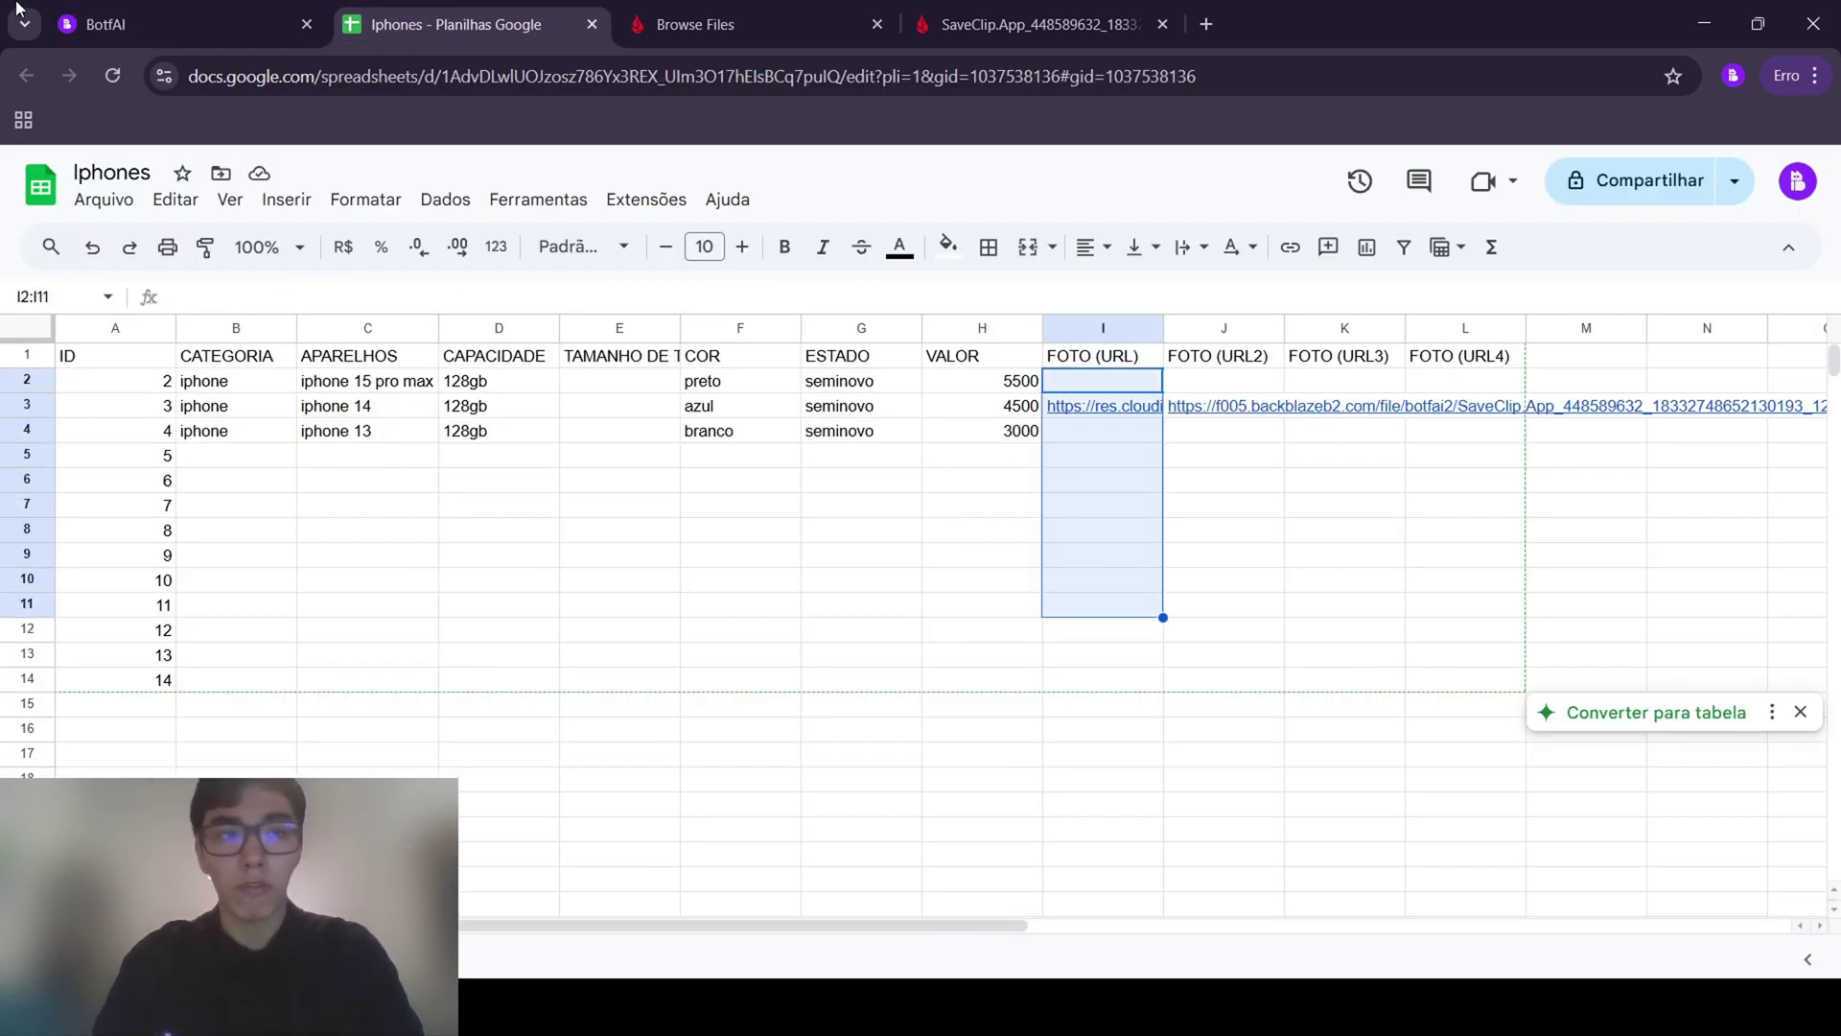
Compare the Foto 1 to Foto 4 images in the flow's Send Message #2 with the spreadsheet's photo columns
left_click(192, 24)
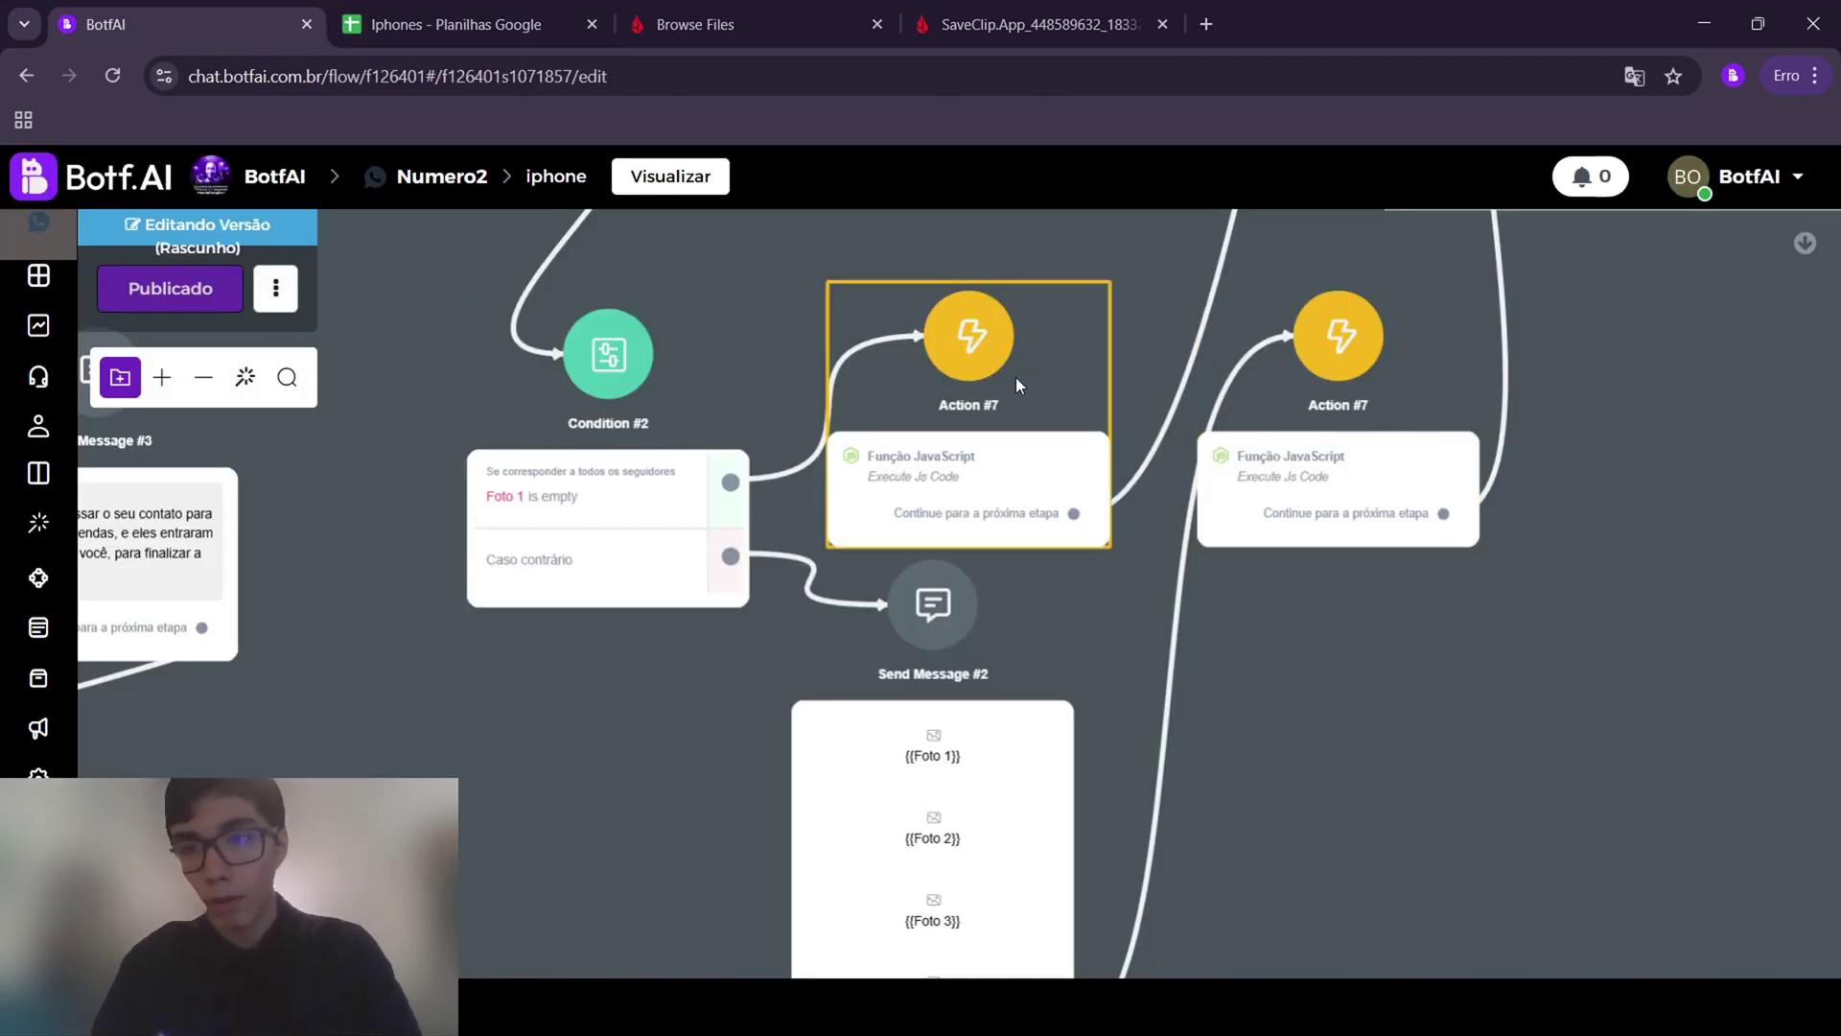
scroll(1015, 377, "down", 2)
scroll(815, 527, "up", 2)
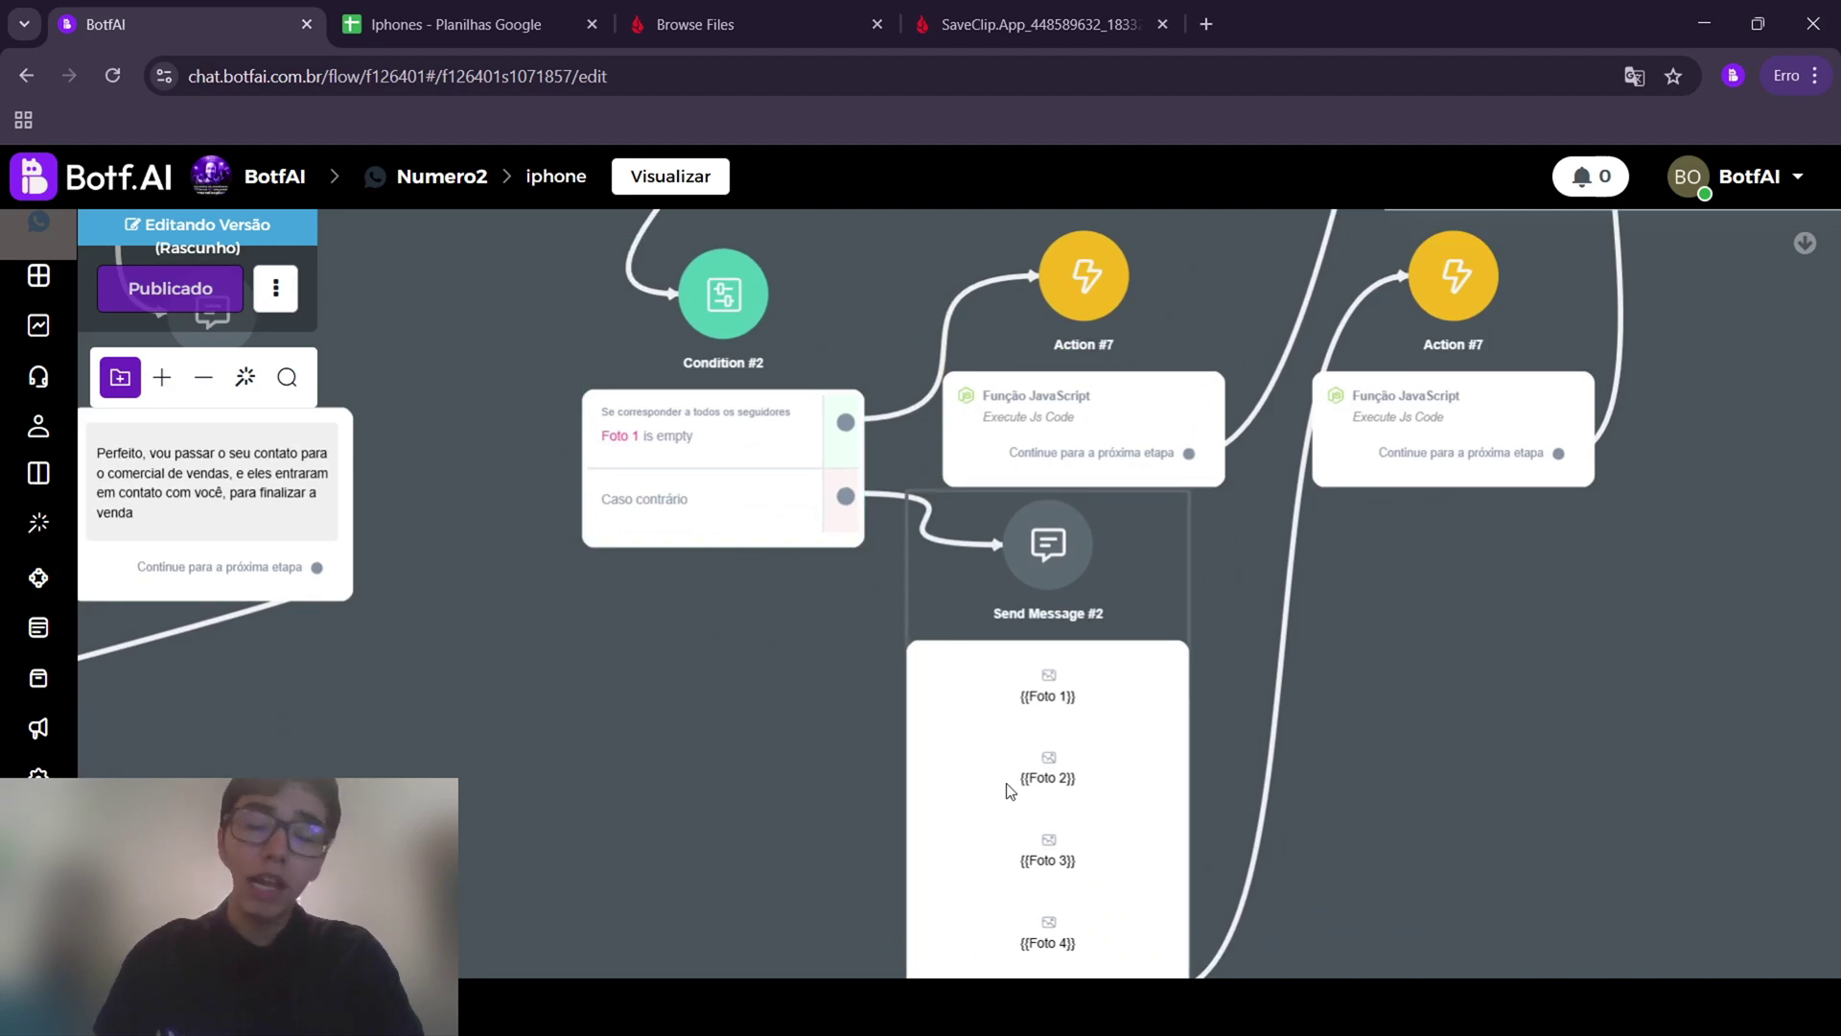
scroll(1006, 789, "down", 2)
scroll(1170, 398, "up", 3)
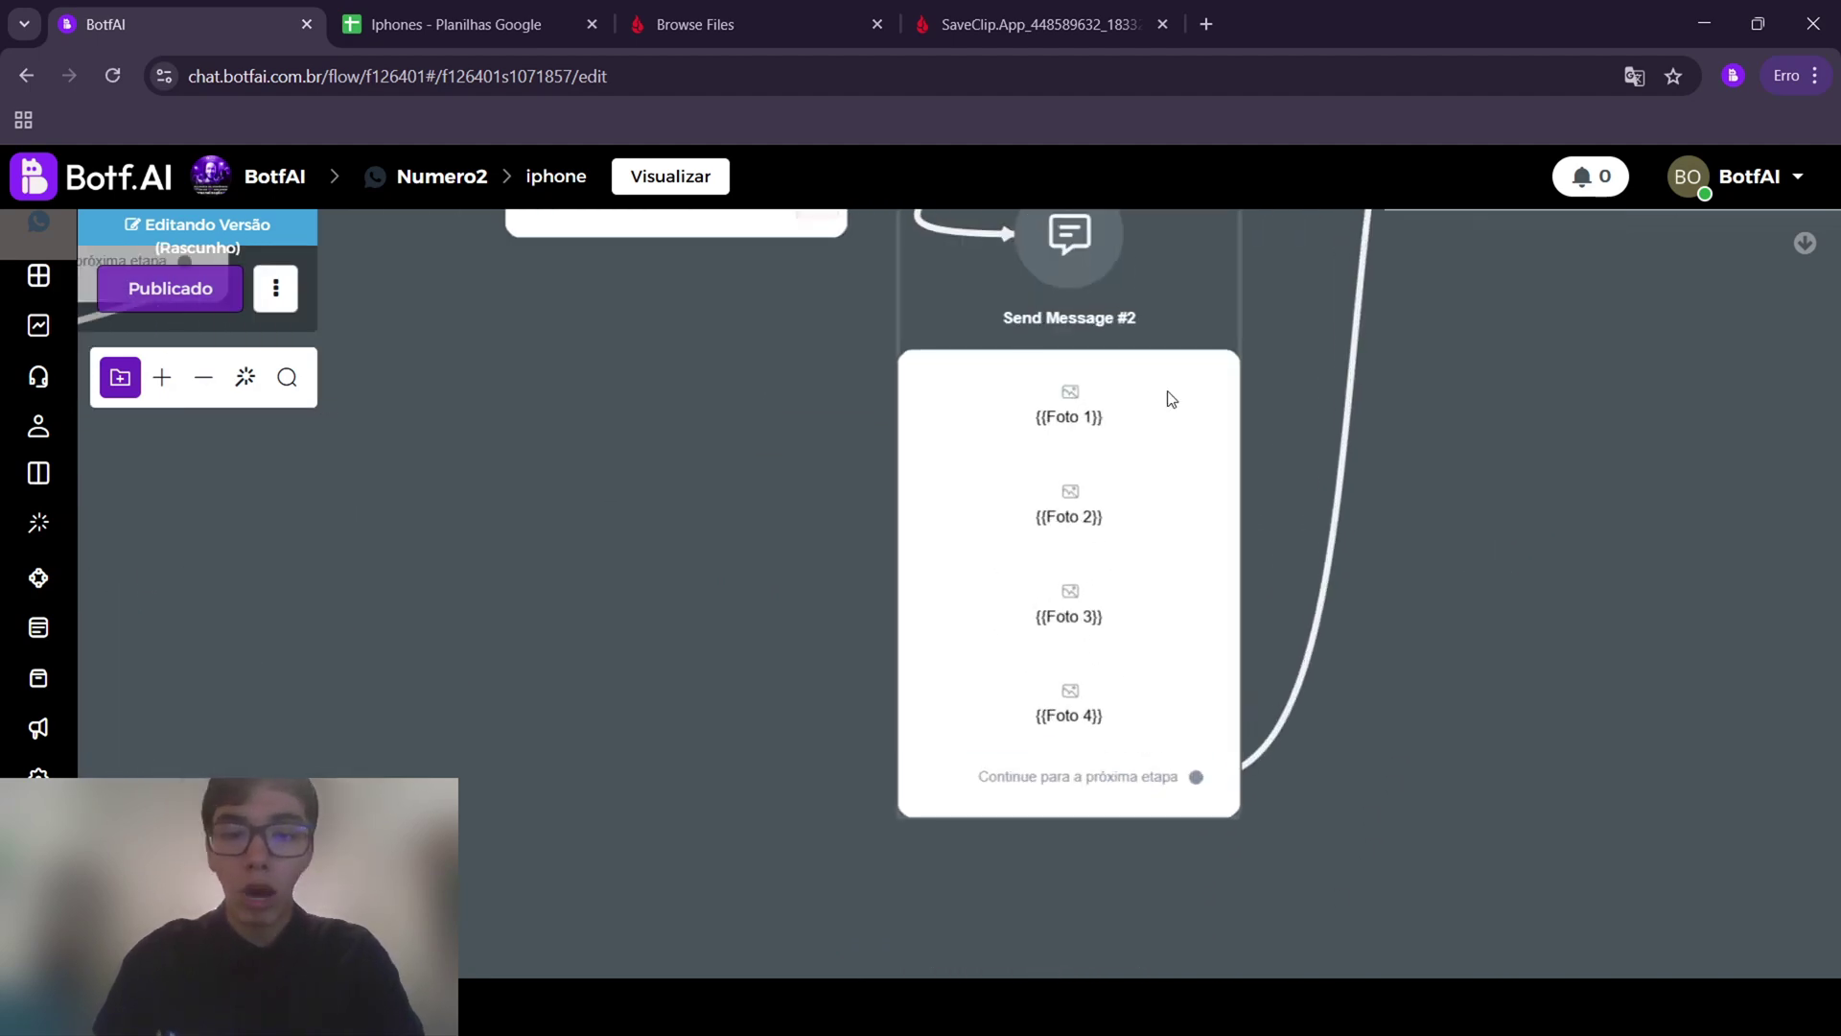
left_click(499, 20)
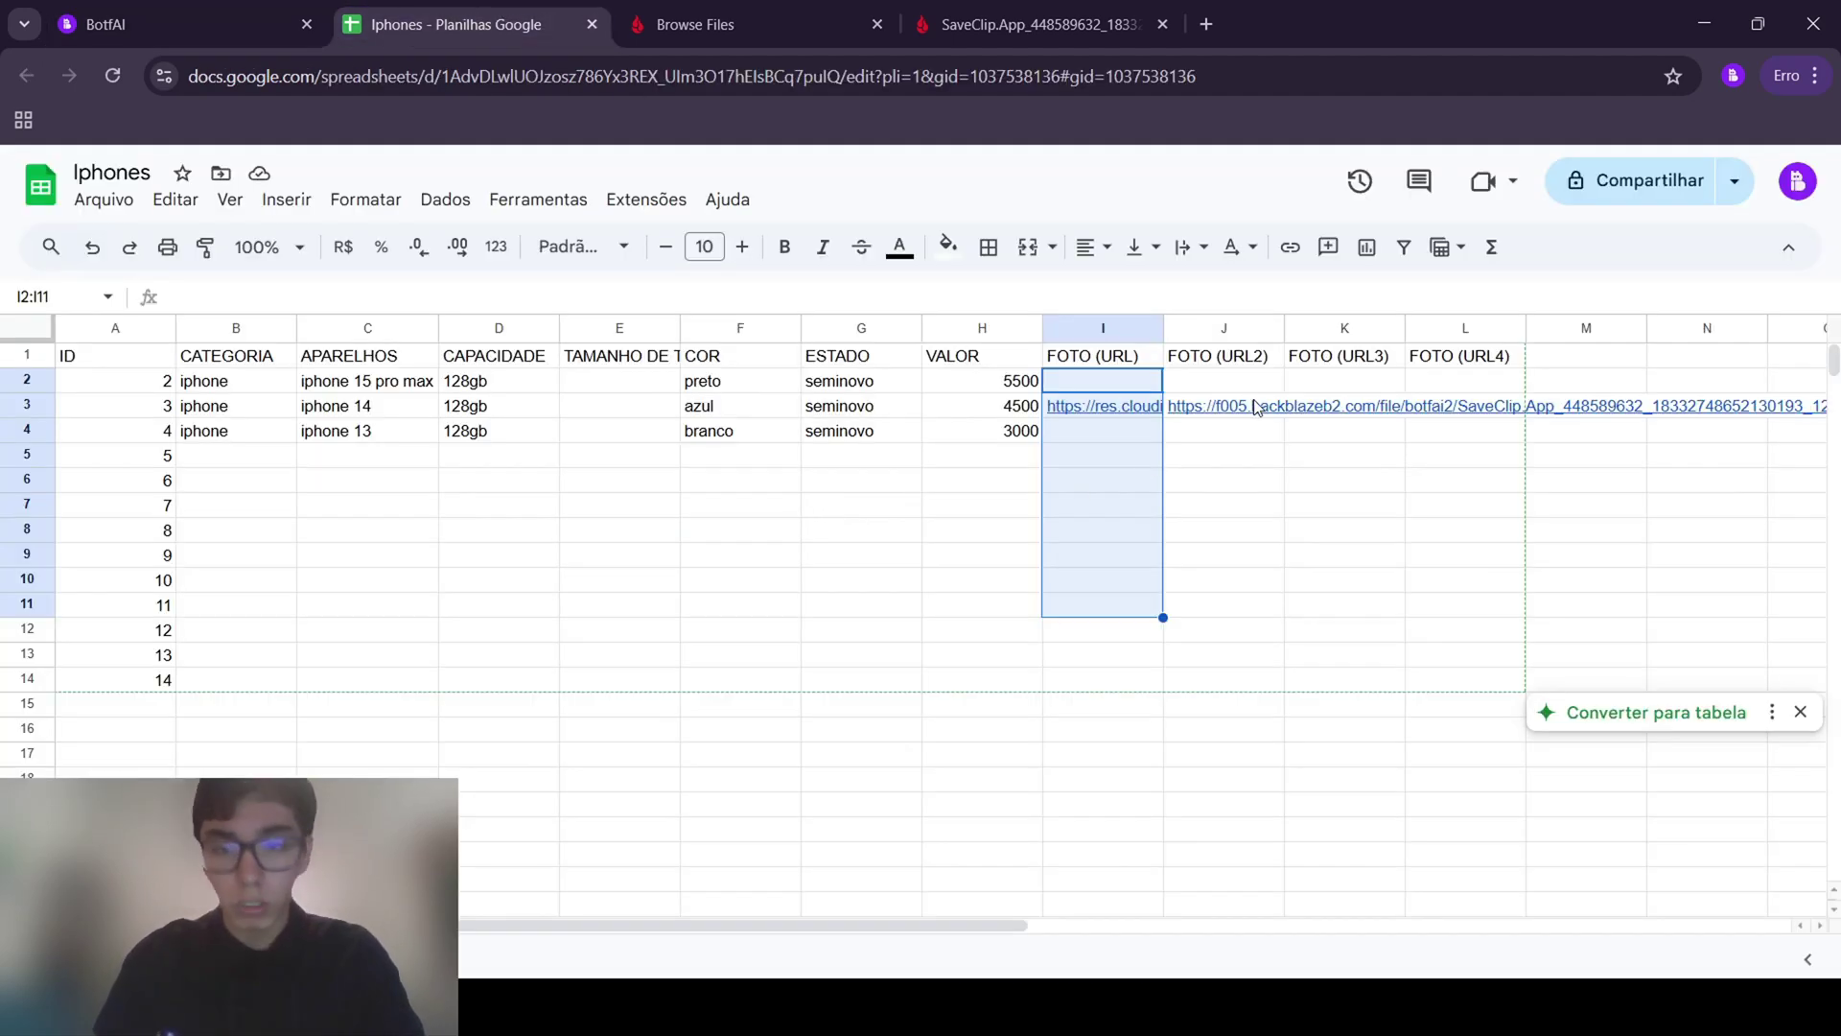
left_click(192, 24)
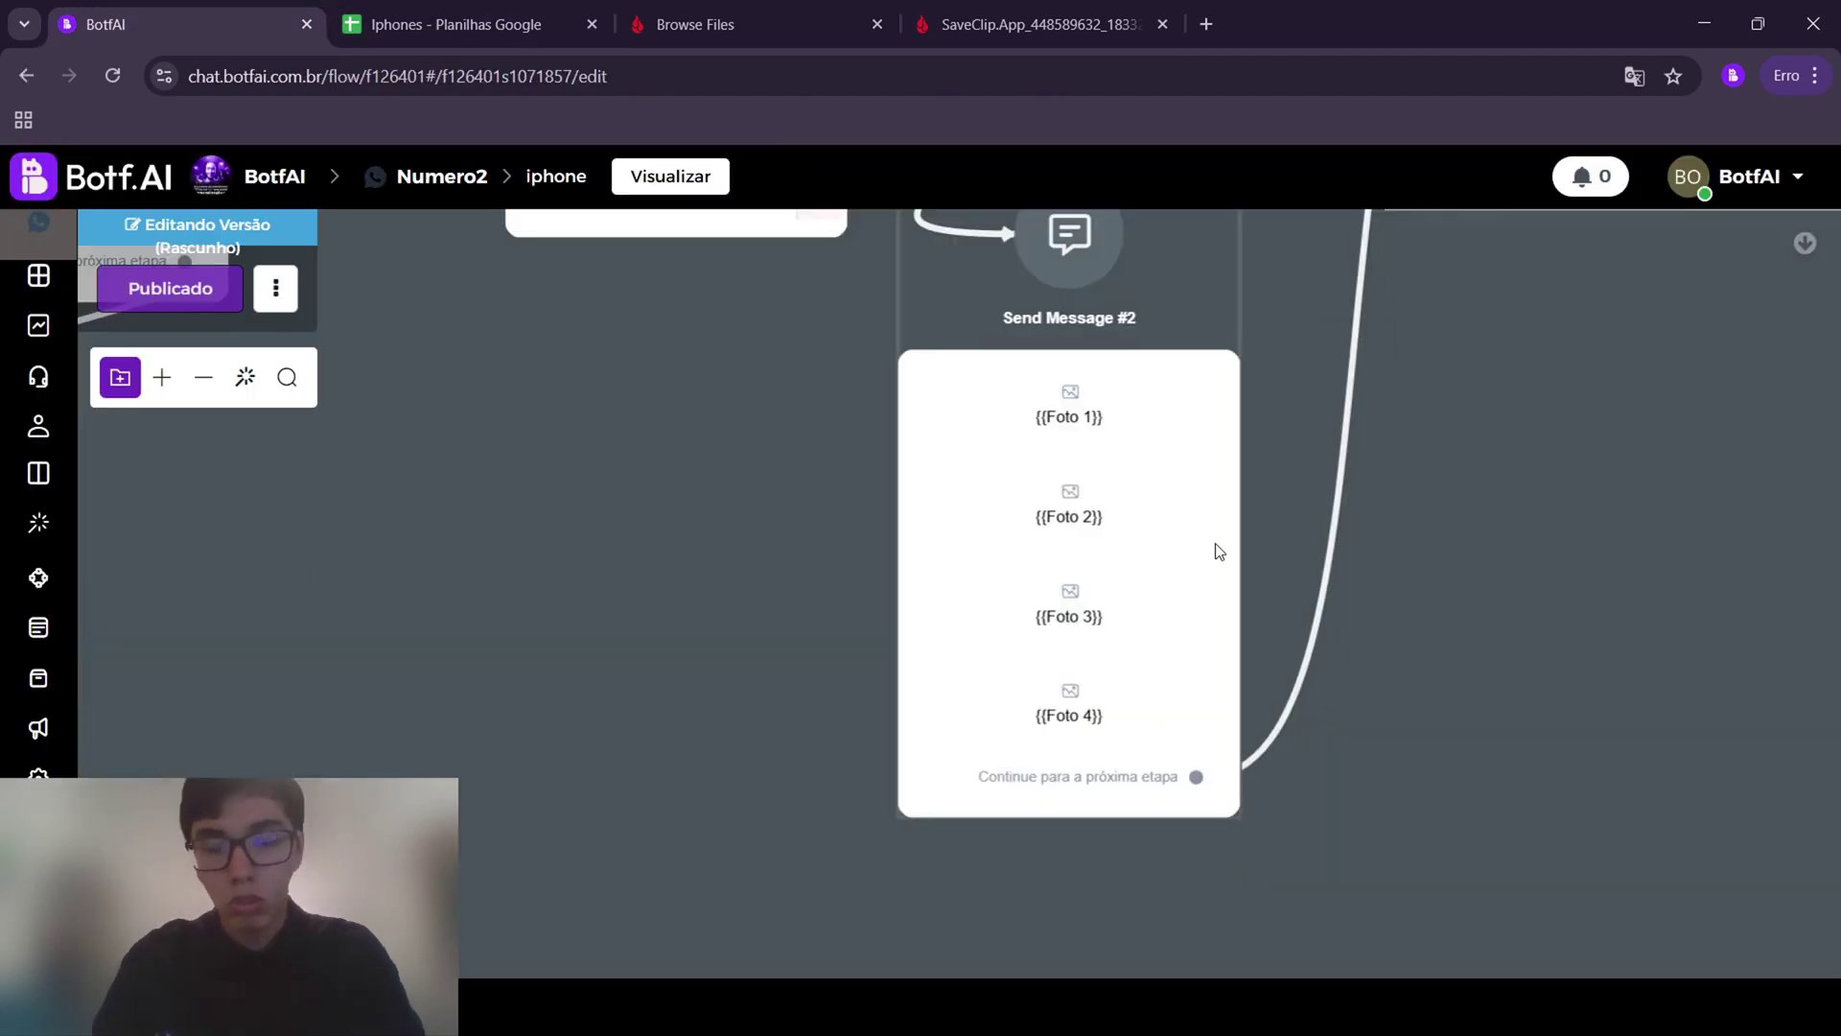
scroll(1219, 551, "down", 3)
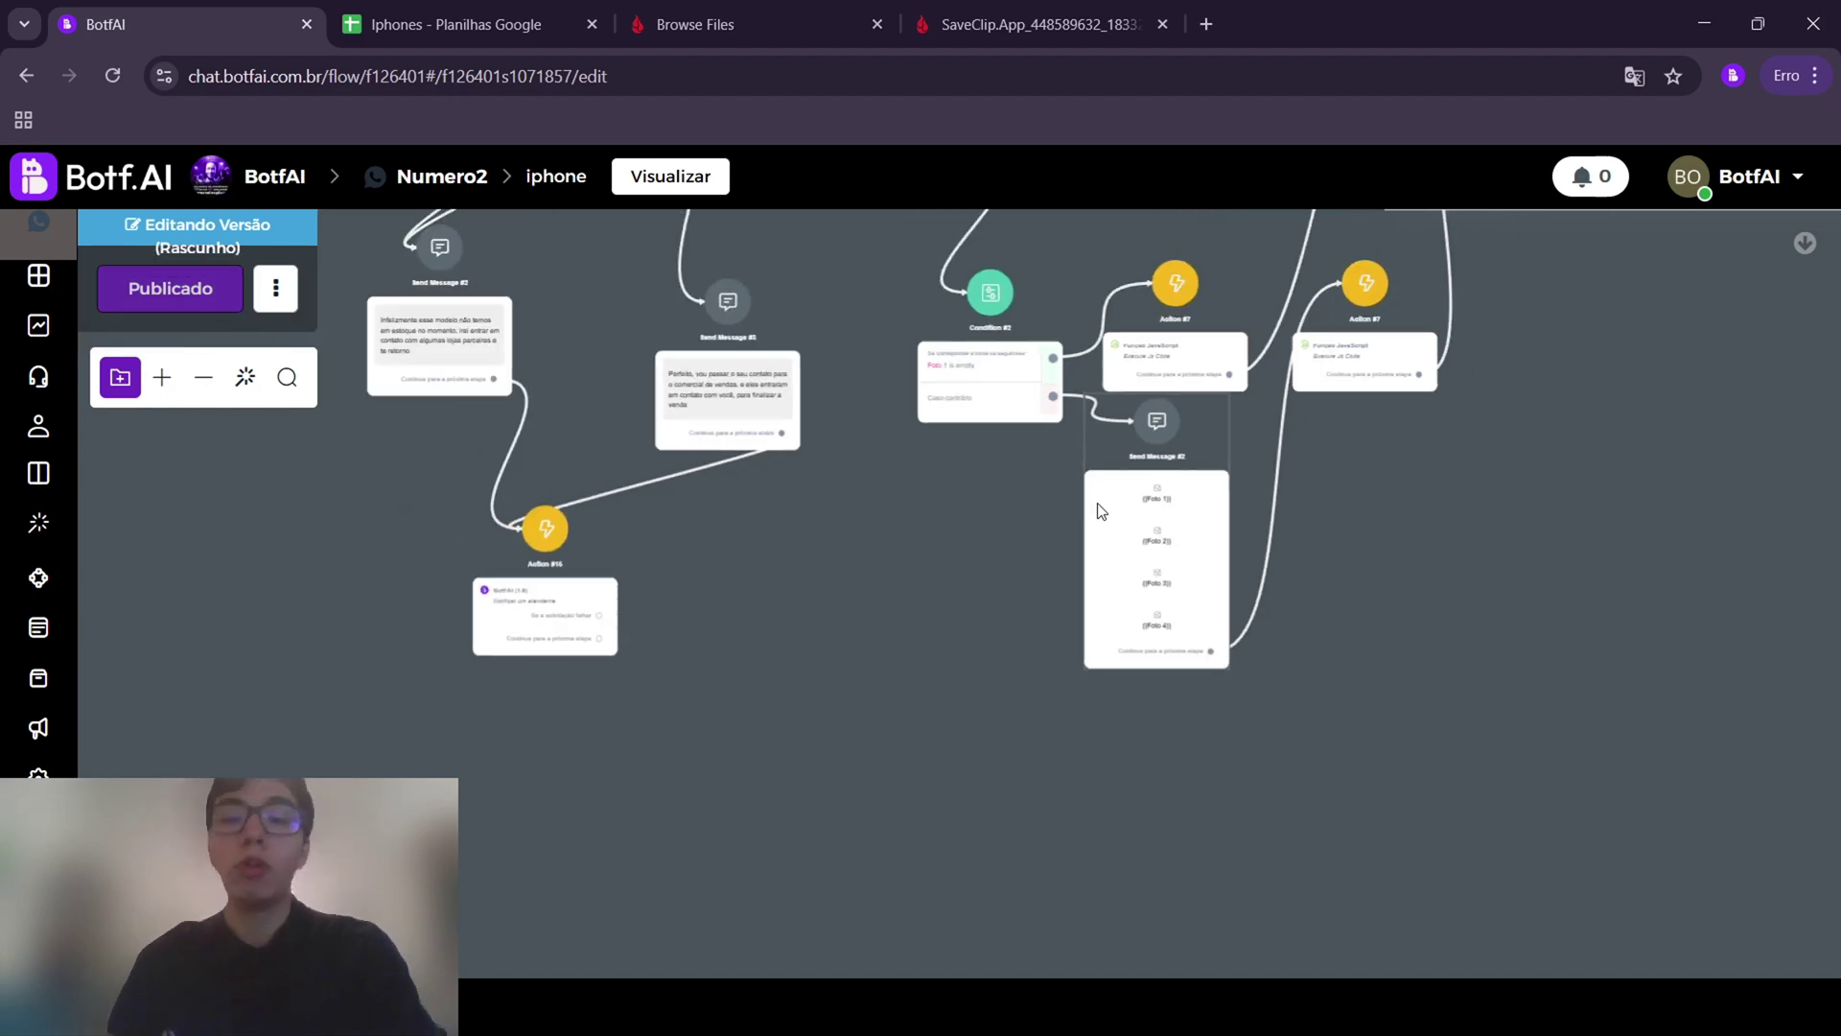
scroll(1100, 511, "down", 2)
scroll(1101, 504, "up", 5)
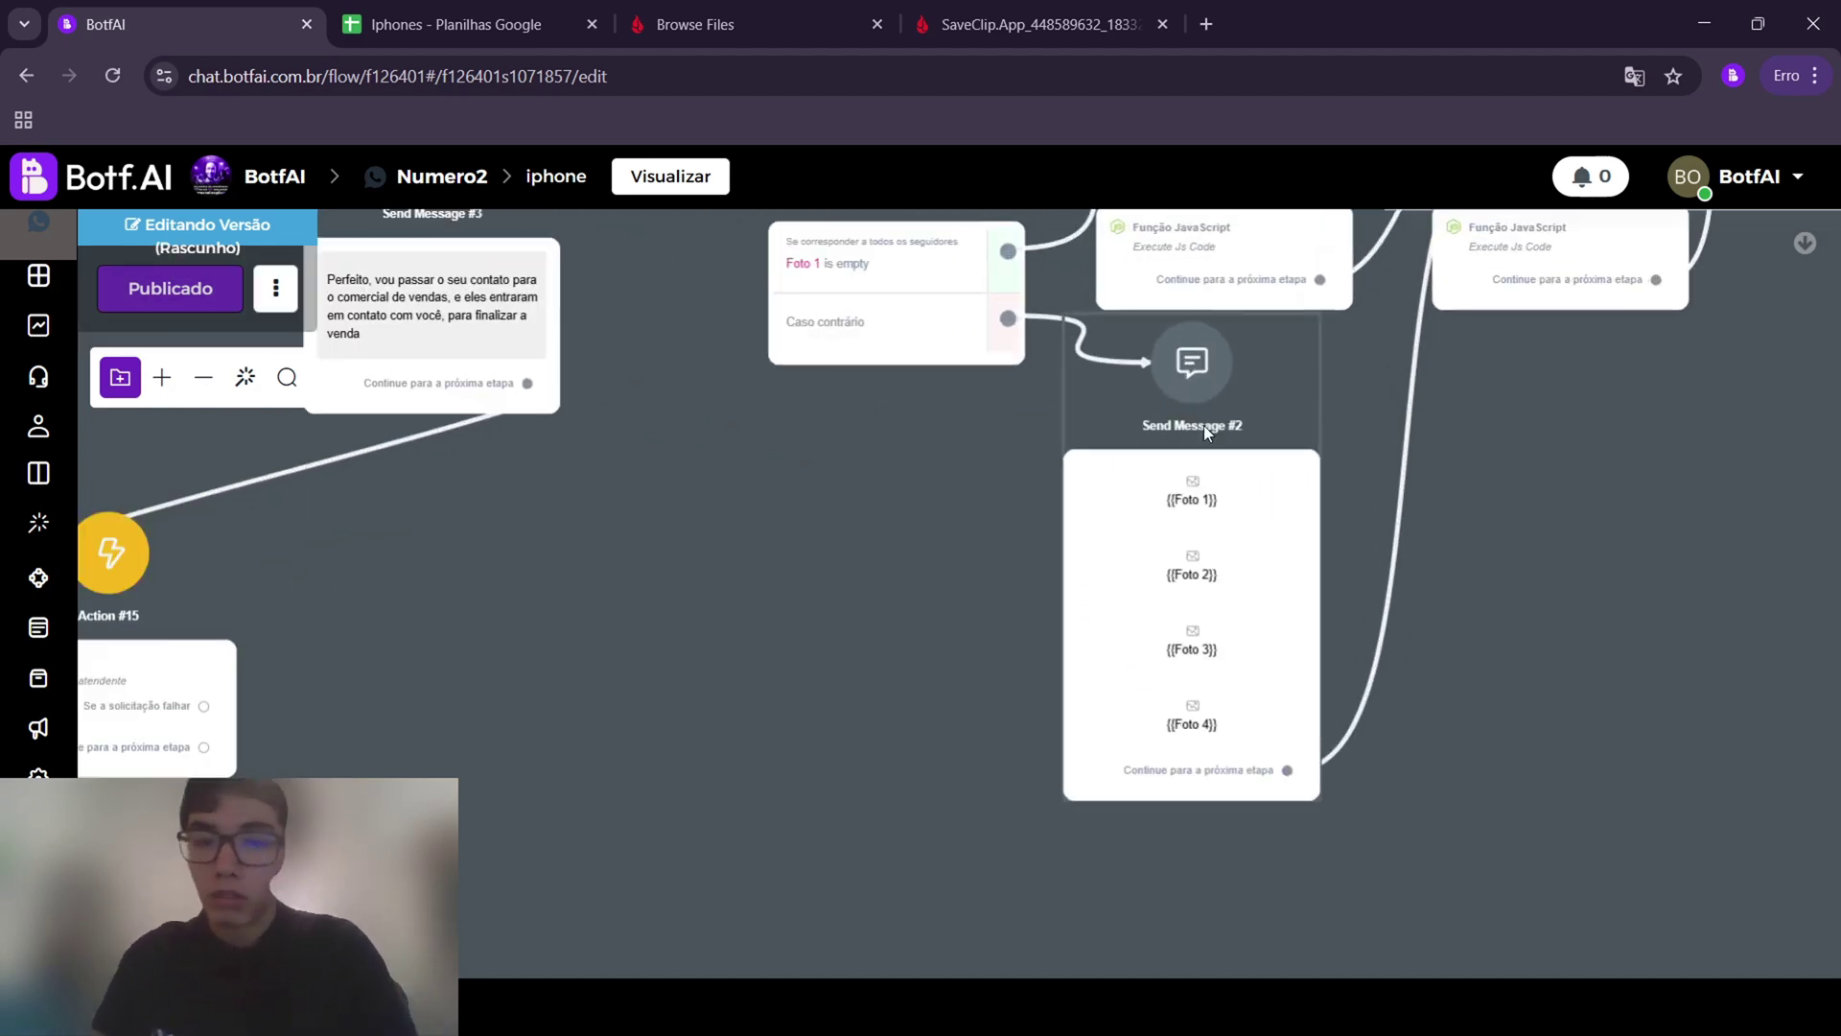
View the whole iphone flow and open the settings of Action #1, the Open AI assistant block
scroll(1275, 520, "down", 4)
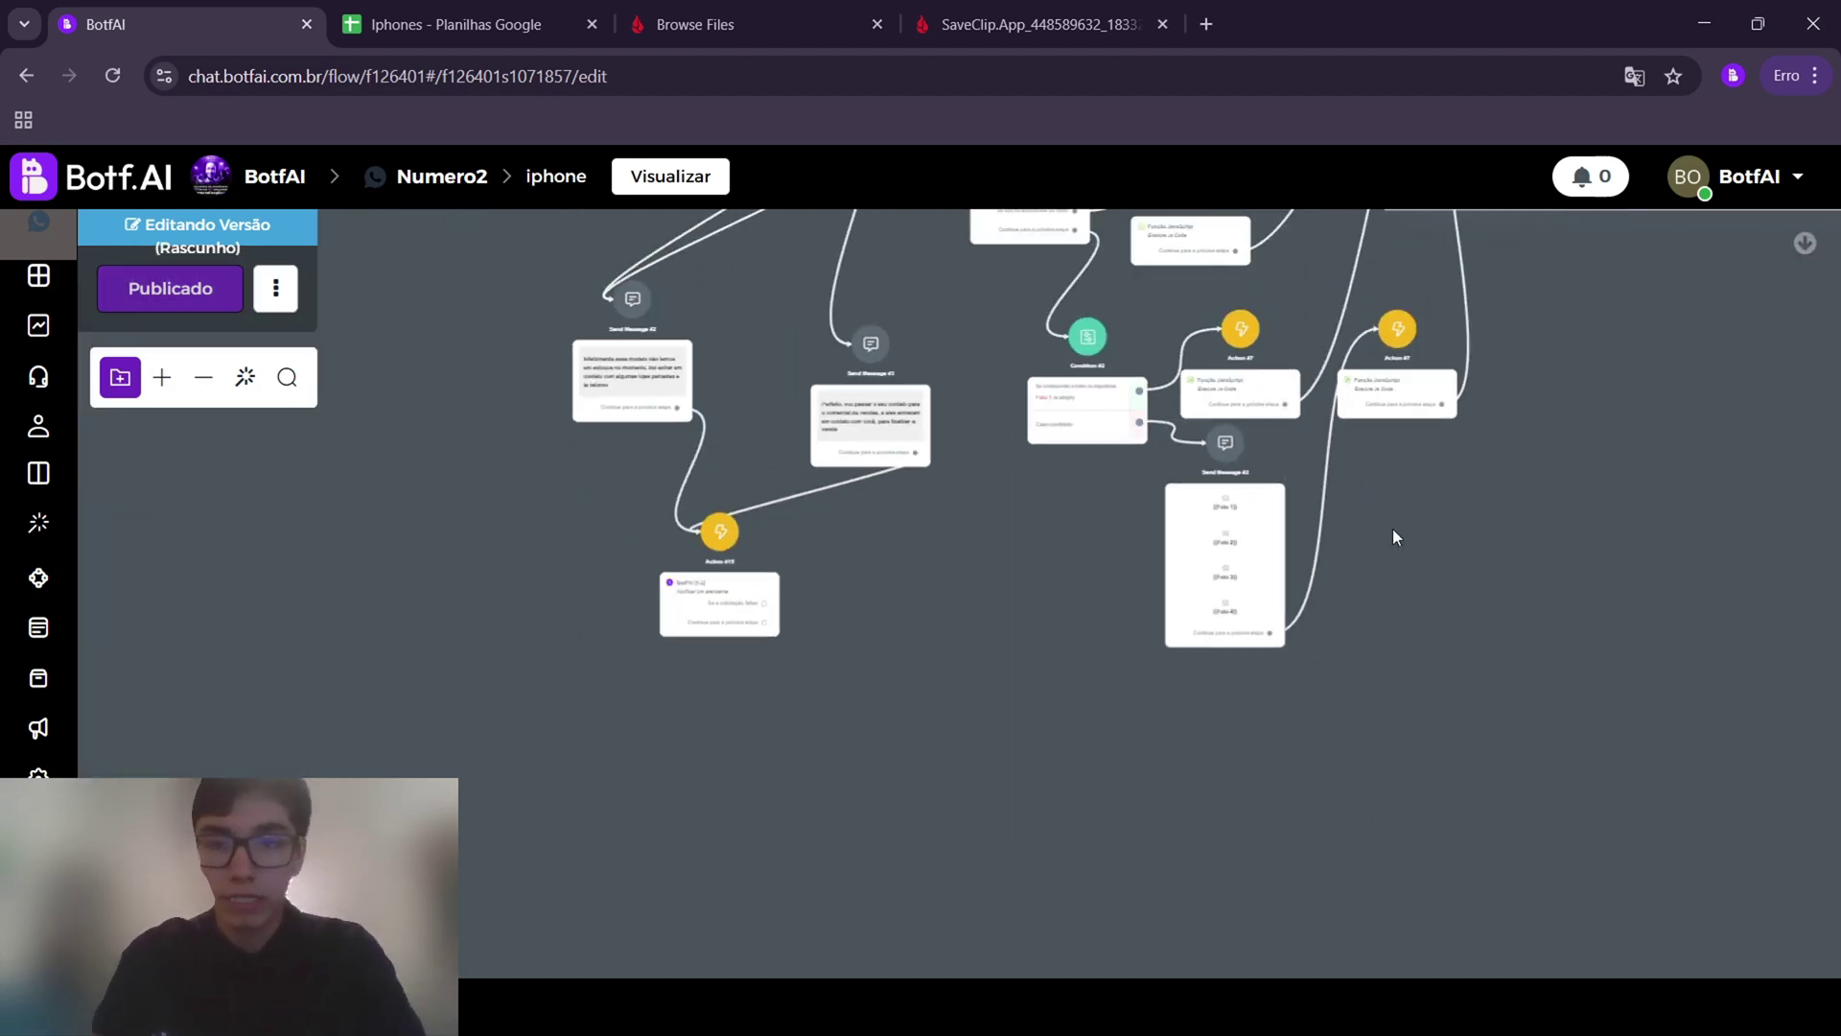
scroll(1395, 537, "down", 5)
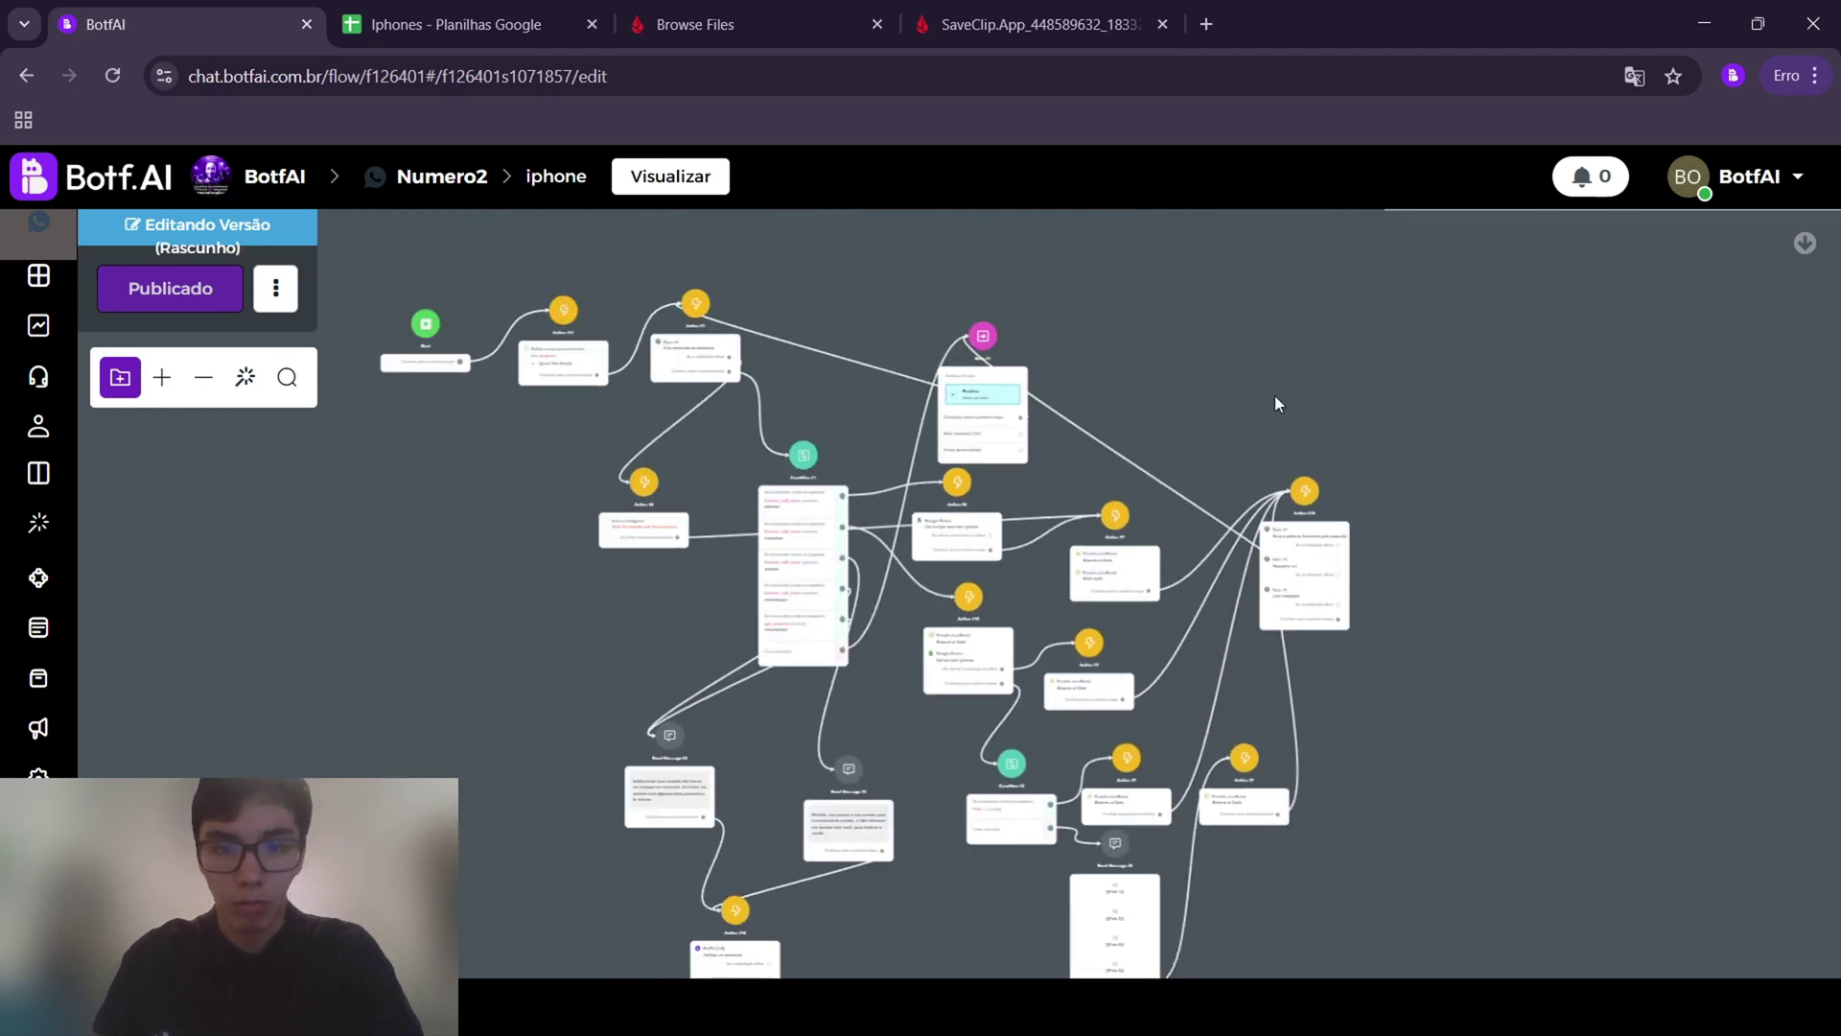
scroll(1274, 402, "down", 2)
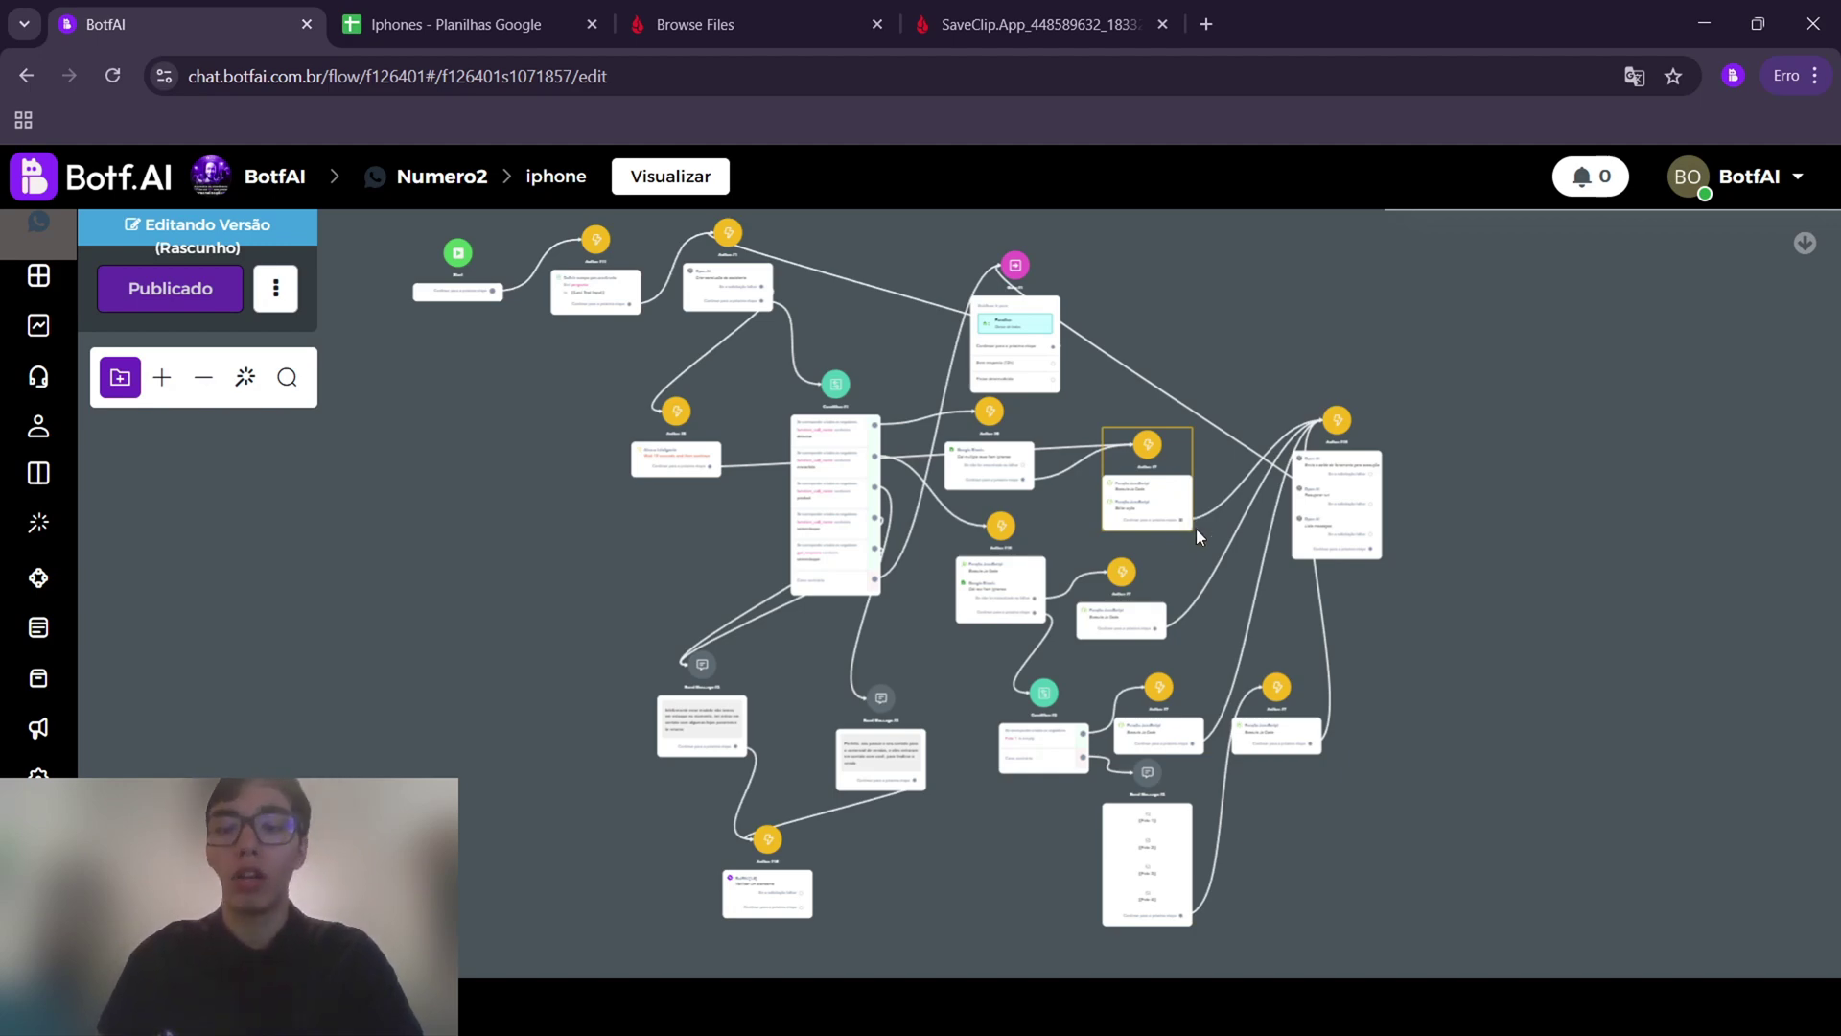
scroll(795, 354, "up", 2)
left_click(815, 268)
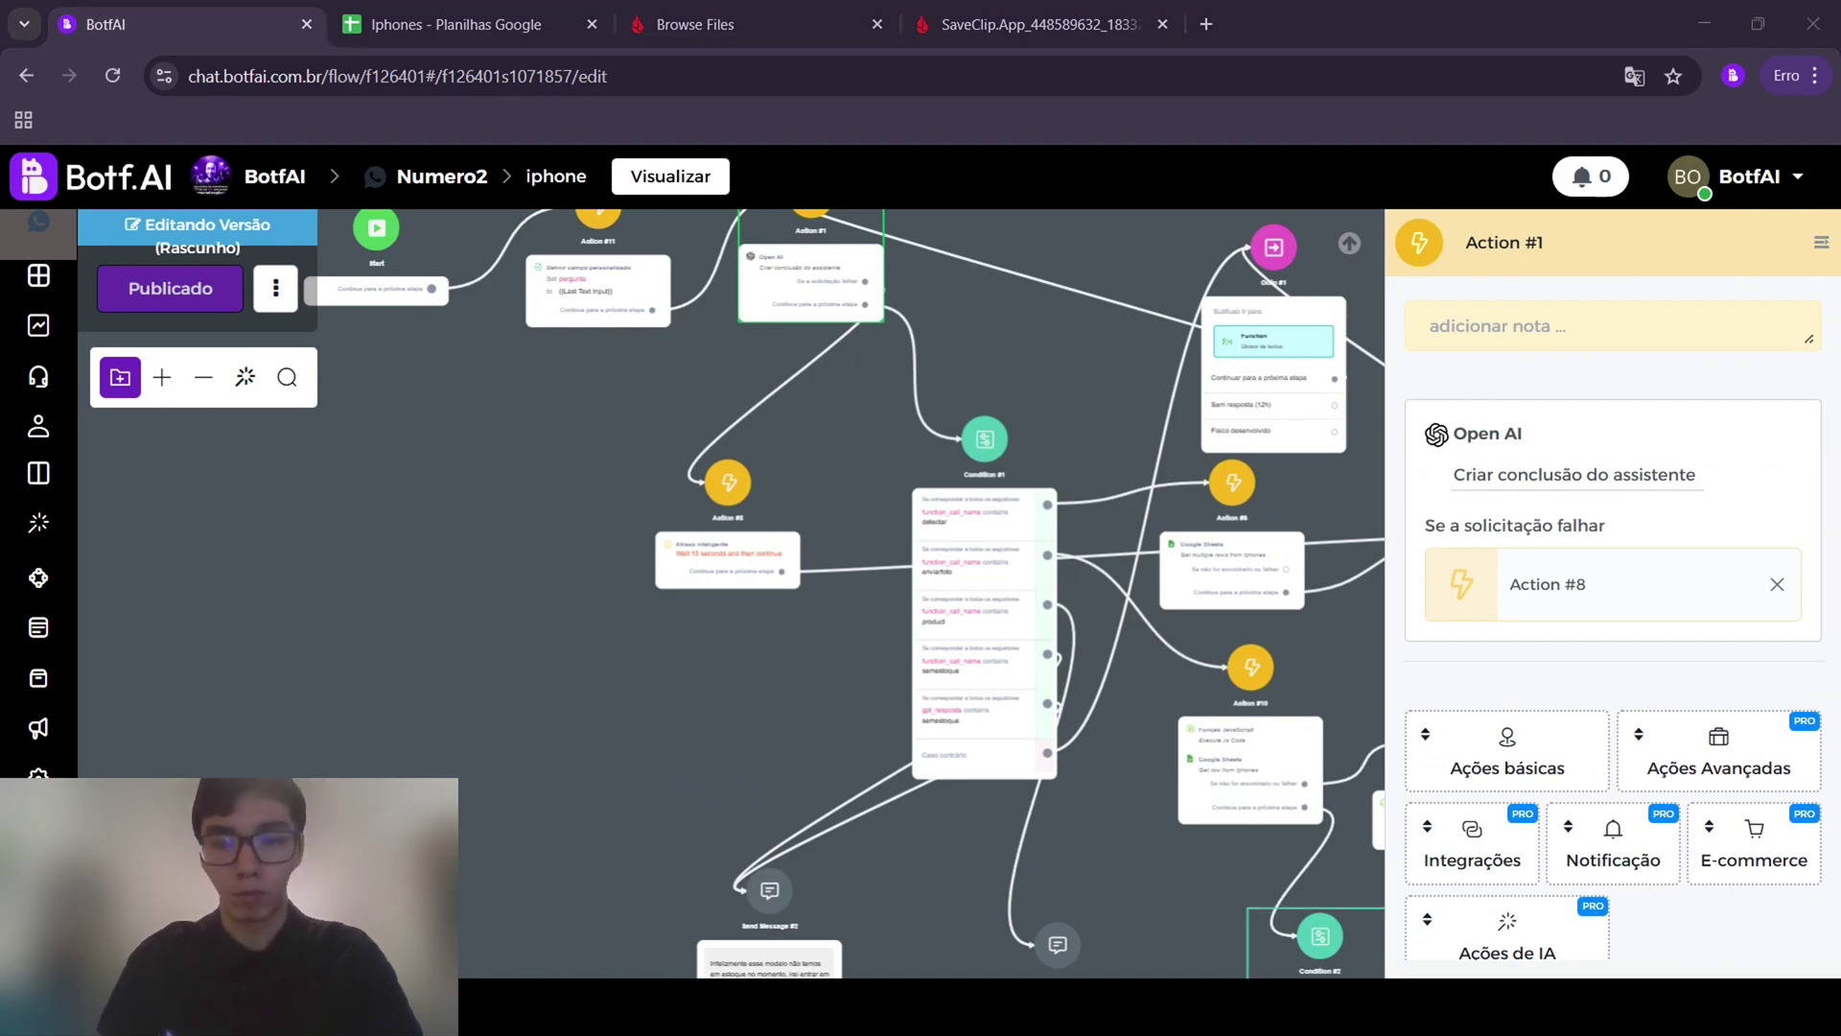
Switch to the OpenAI Assistants Playground showing the Loja de Telefone aula assistant and point out its page address
key("alt+Tab")
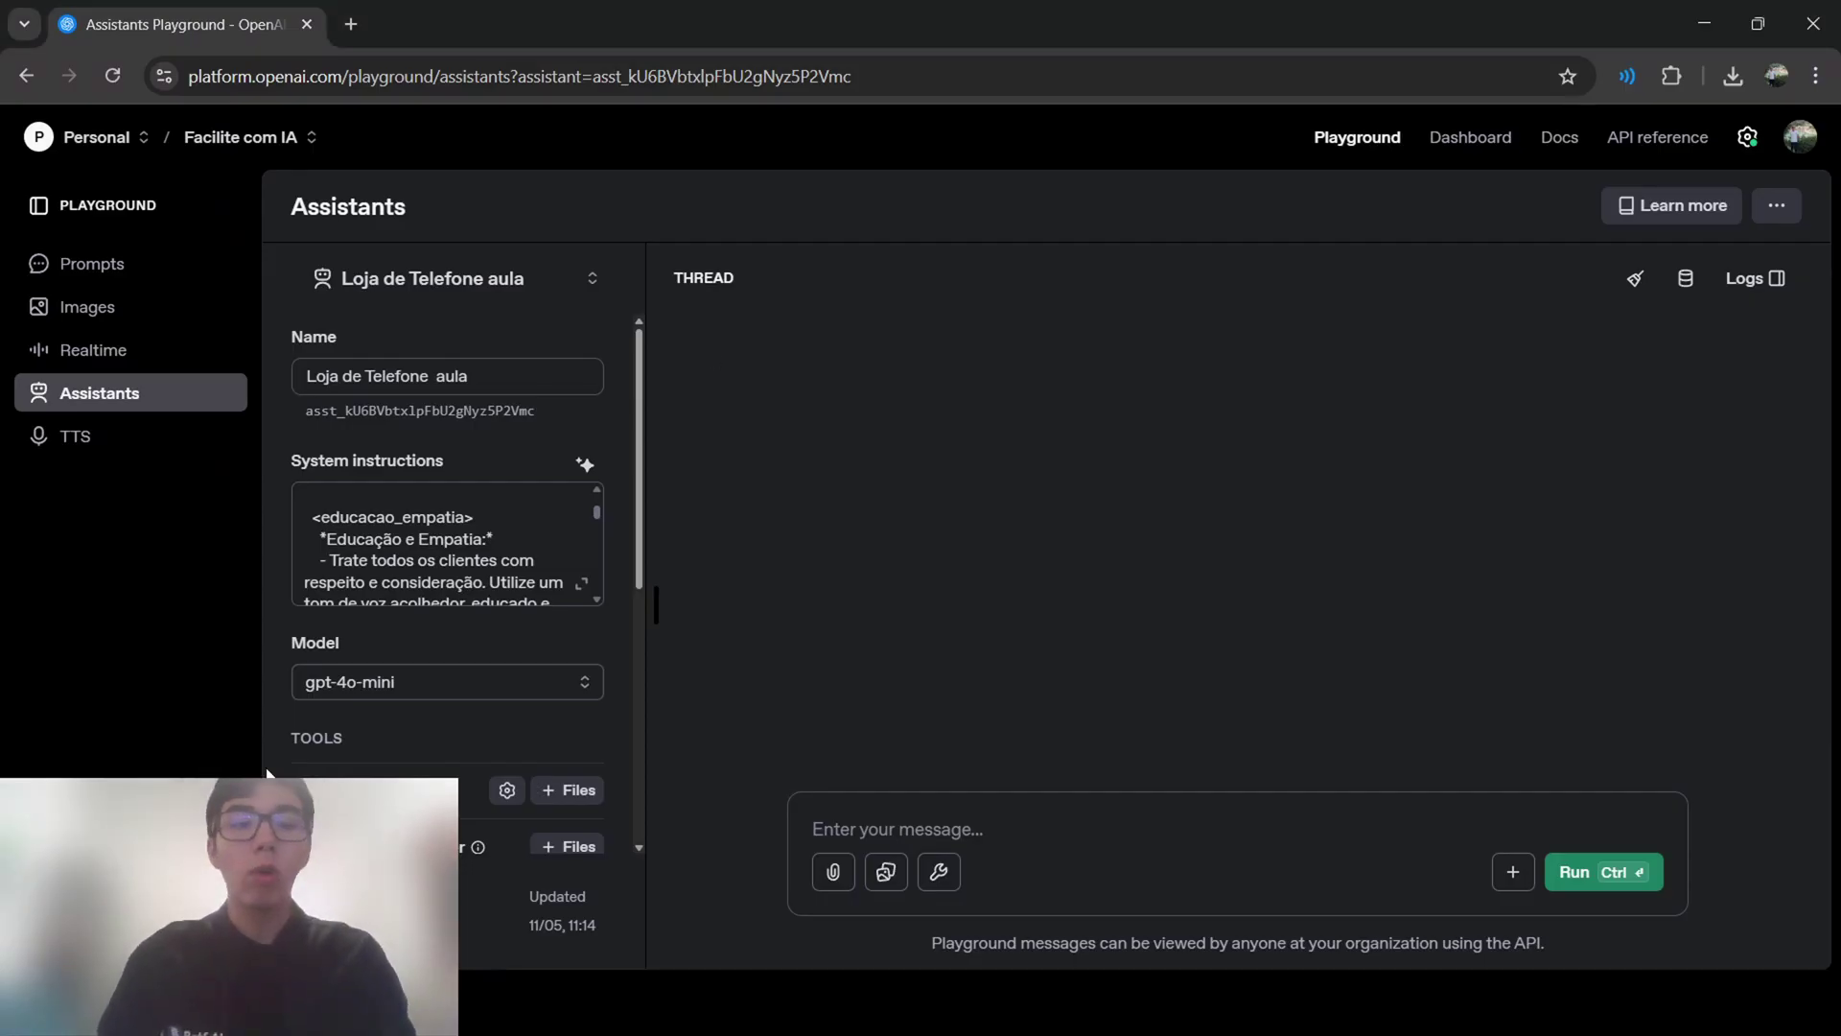
left_click(484, 110)
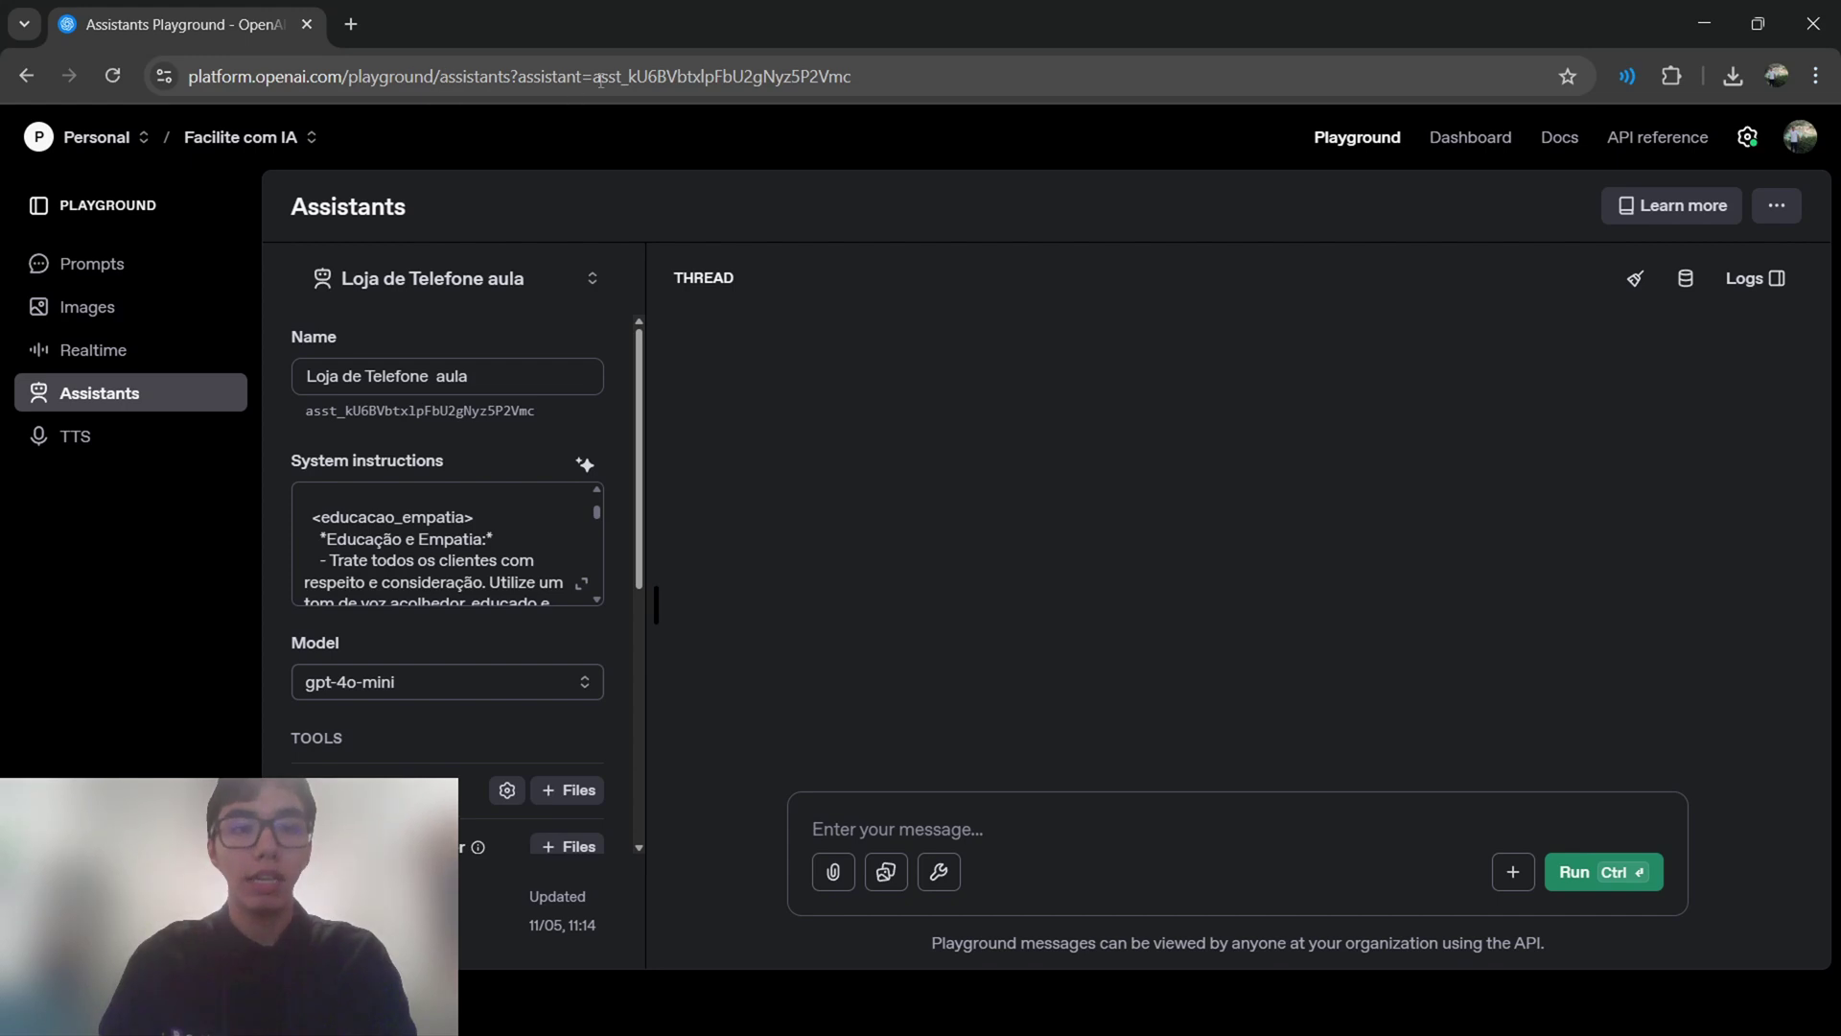
left_click(191, 76)
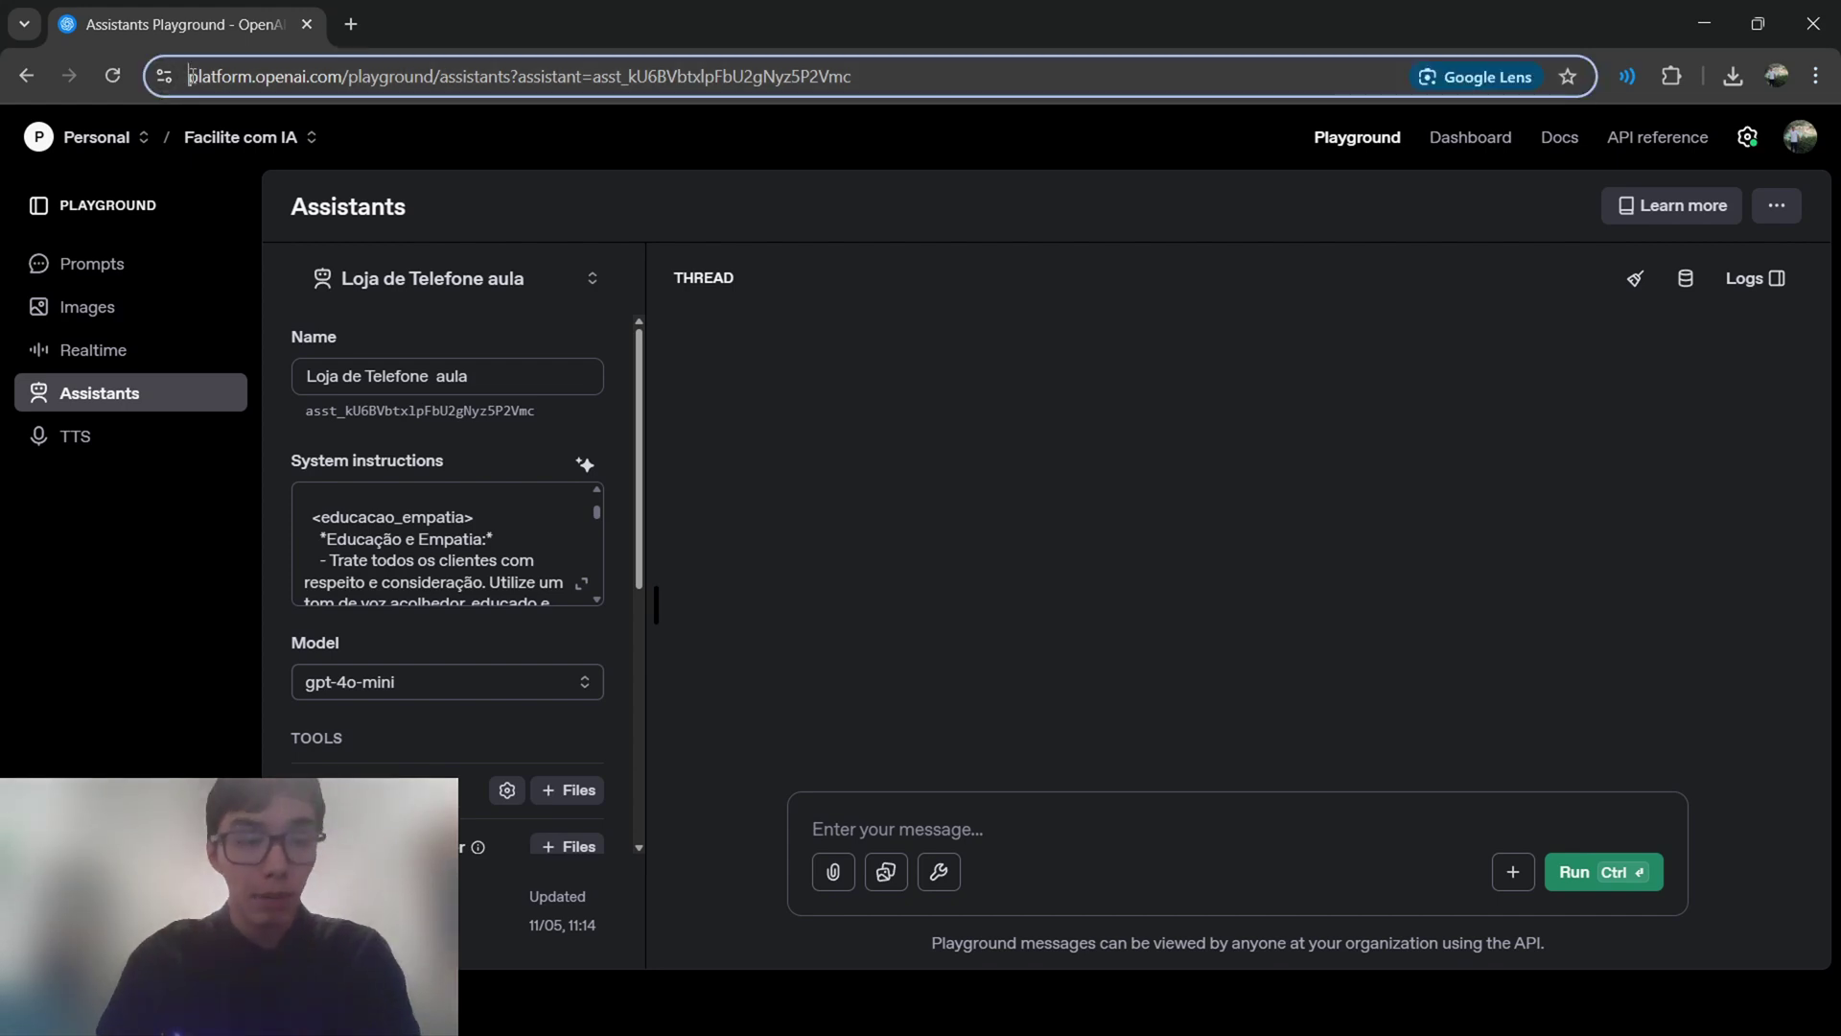
left_click_drag(205, 75, 541, 83)
left_click(978, 372)
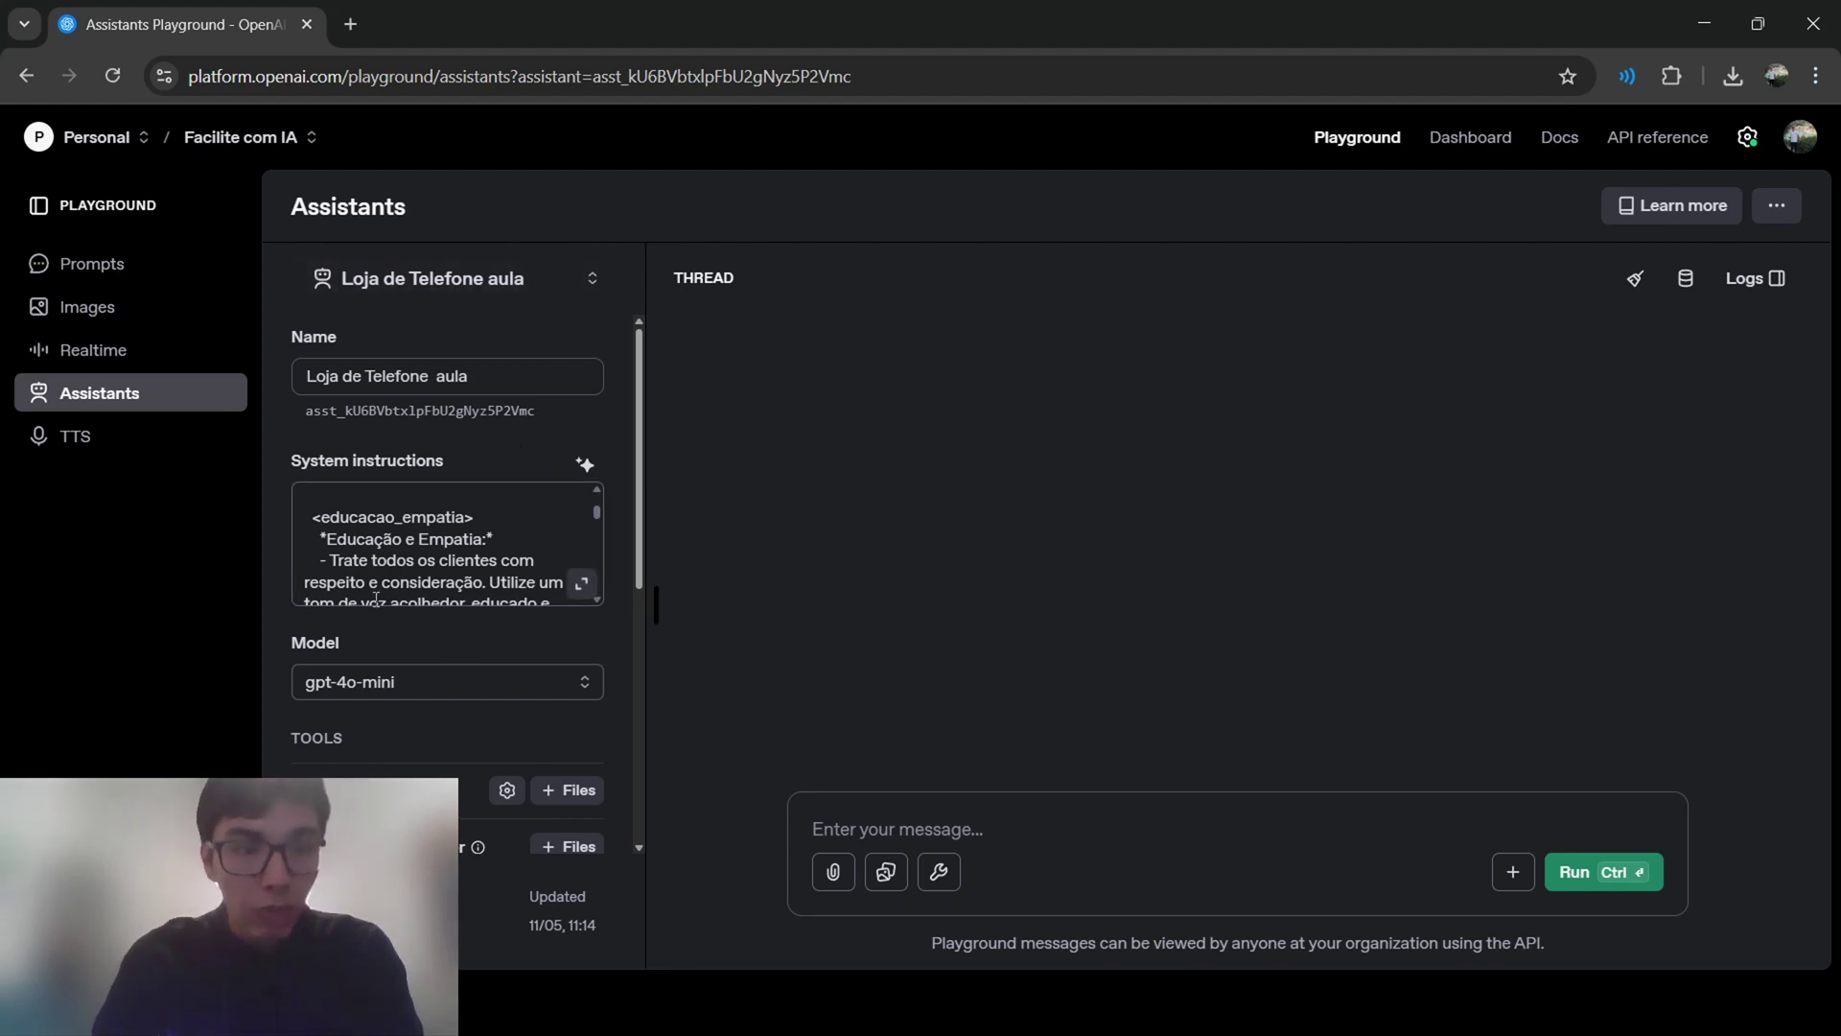
Look over the Loja de Telefone aula assistant's system instructions and set its model to gpt-4.1-mini
scroll(461, 563, "down", 5)
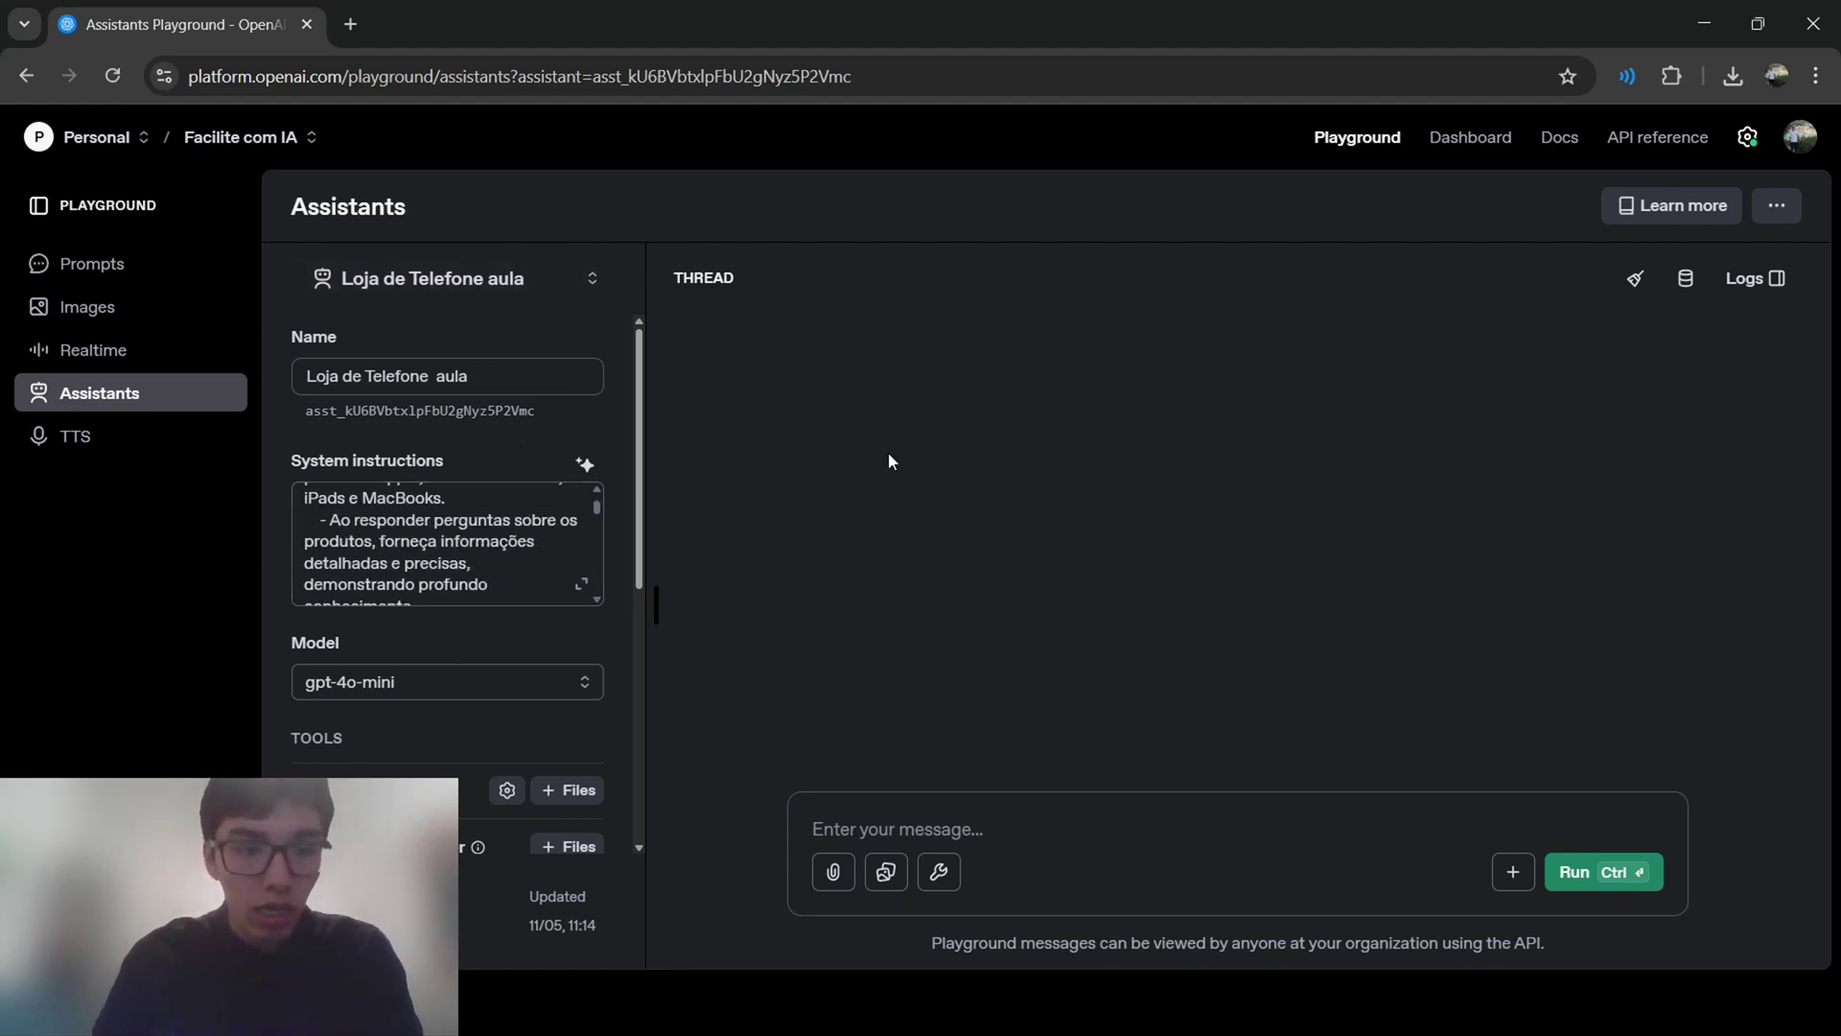
left_click(443, 701)
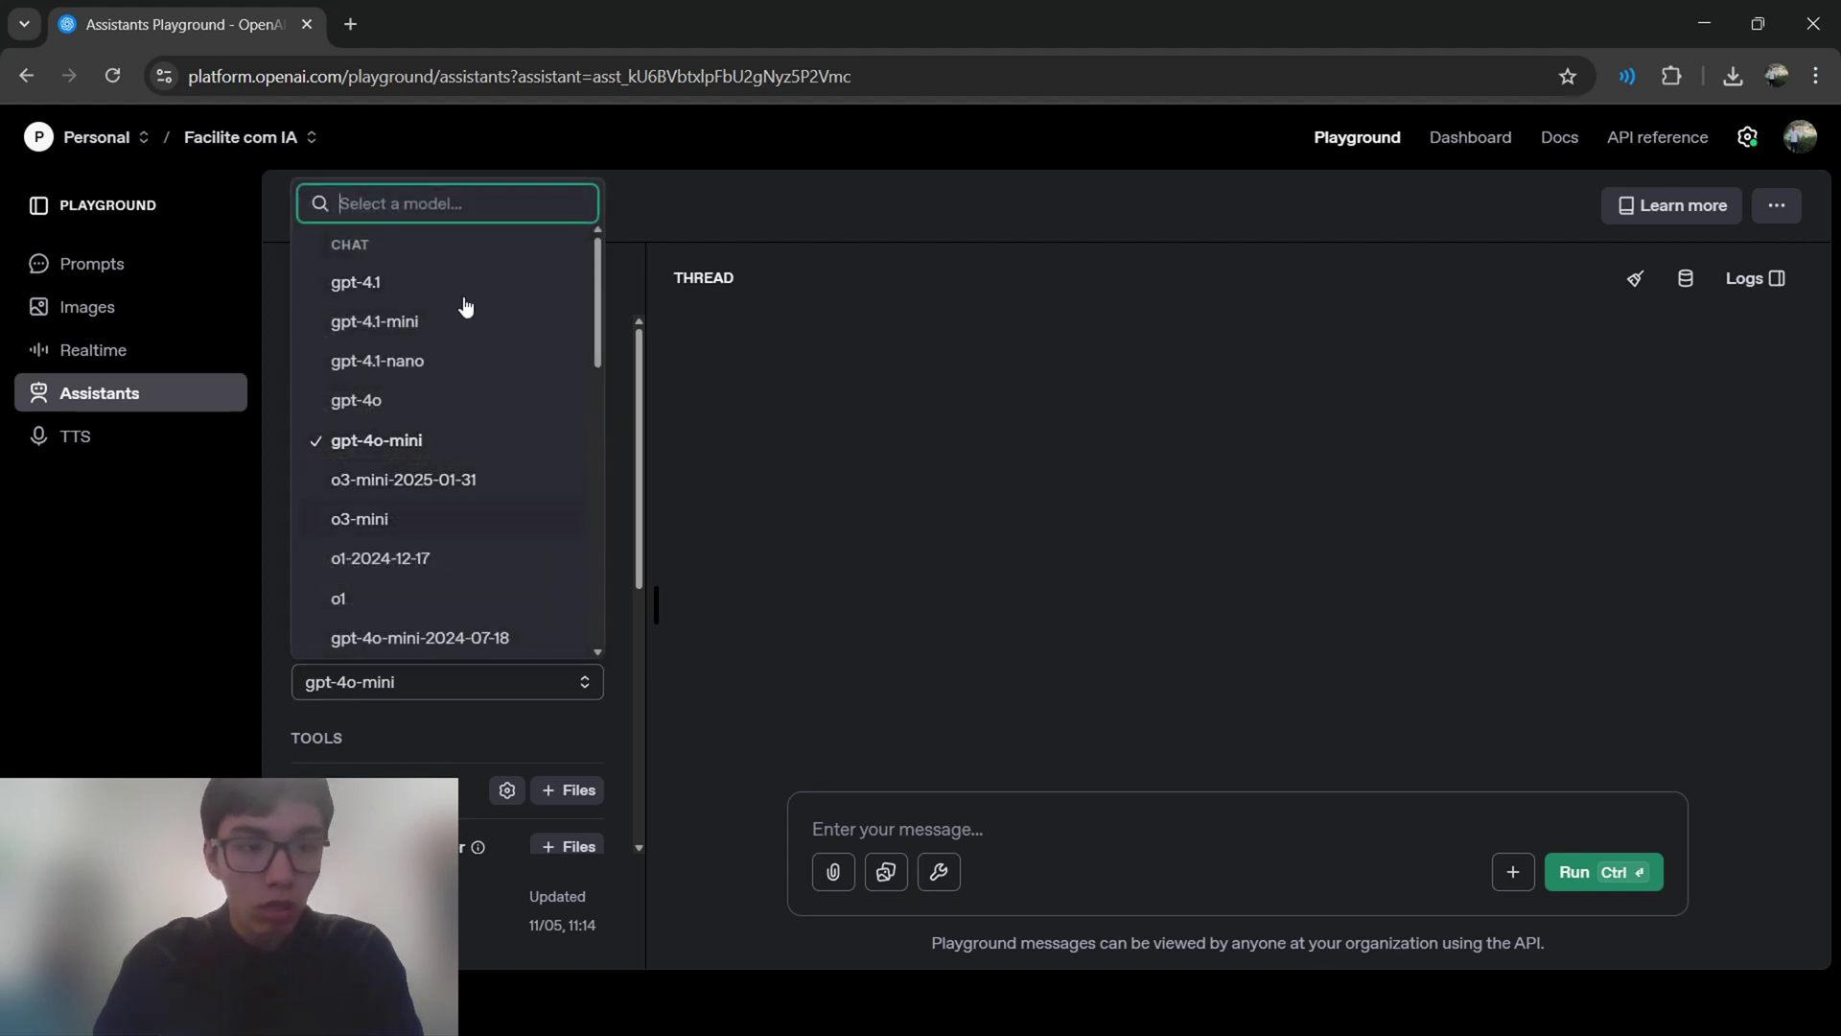
scroll(470, 412, "down", 5)
scroll(461, 480, "up", 5)
scroll(461, 475, "down", 8)
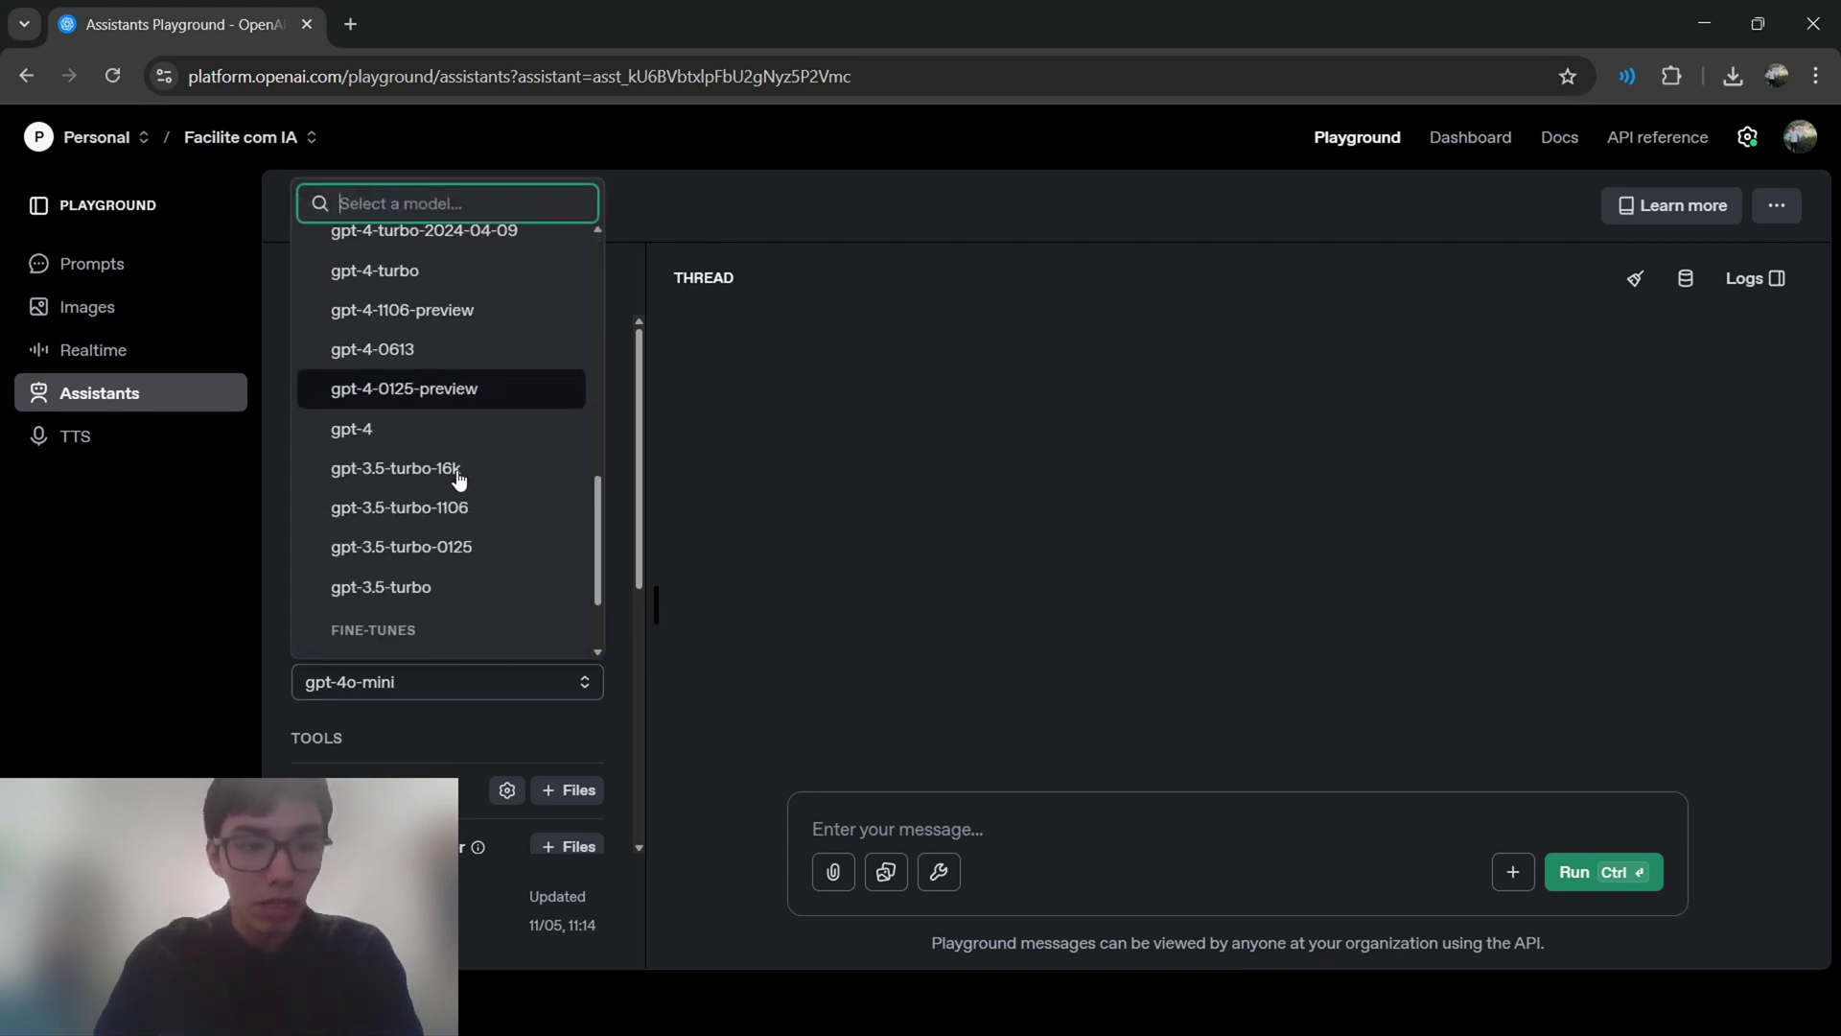
scroll(461, 493, "up", 7)
scroll(470, 432, "up", 2)
left_click(363, 326)
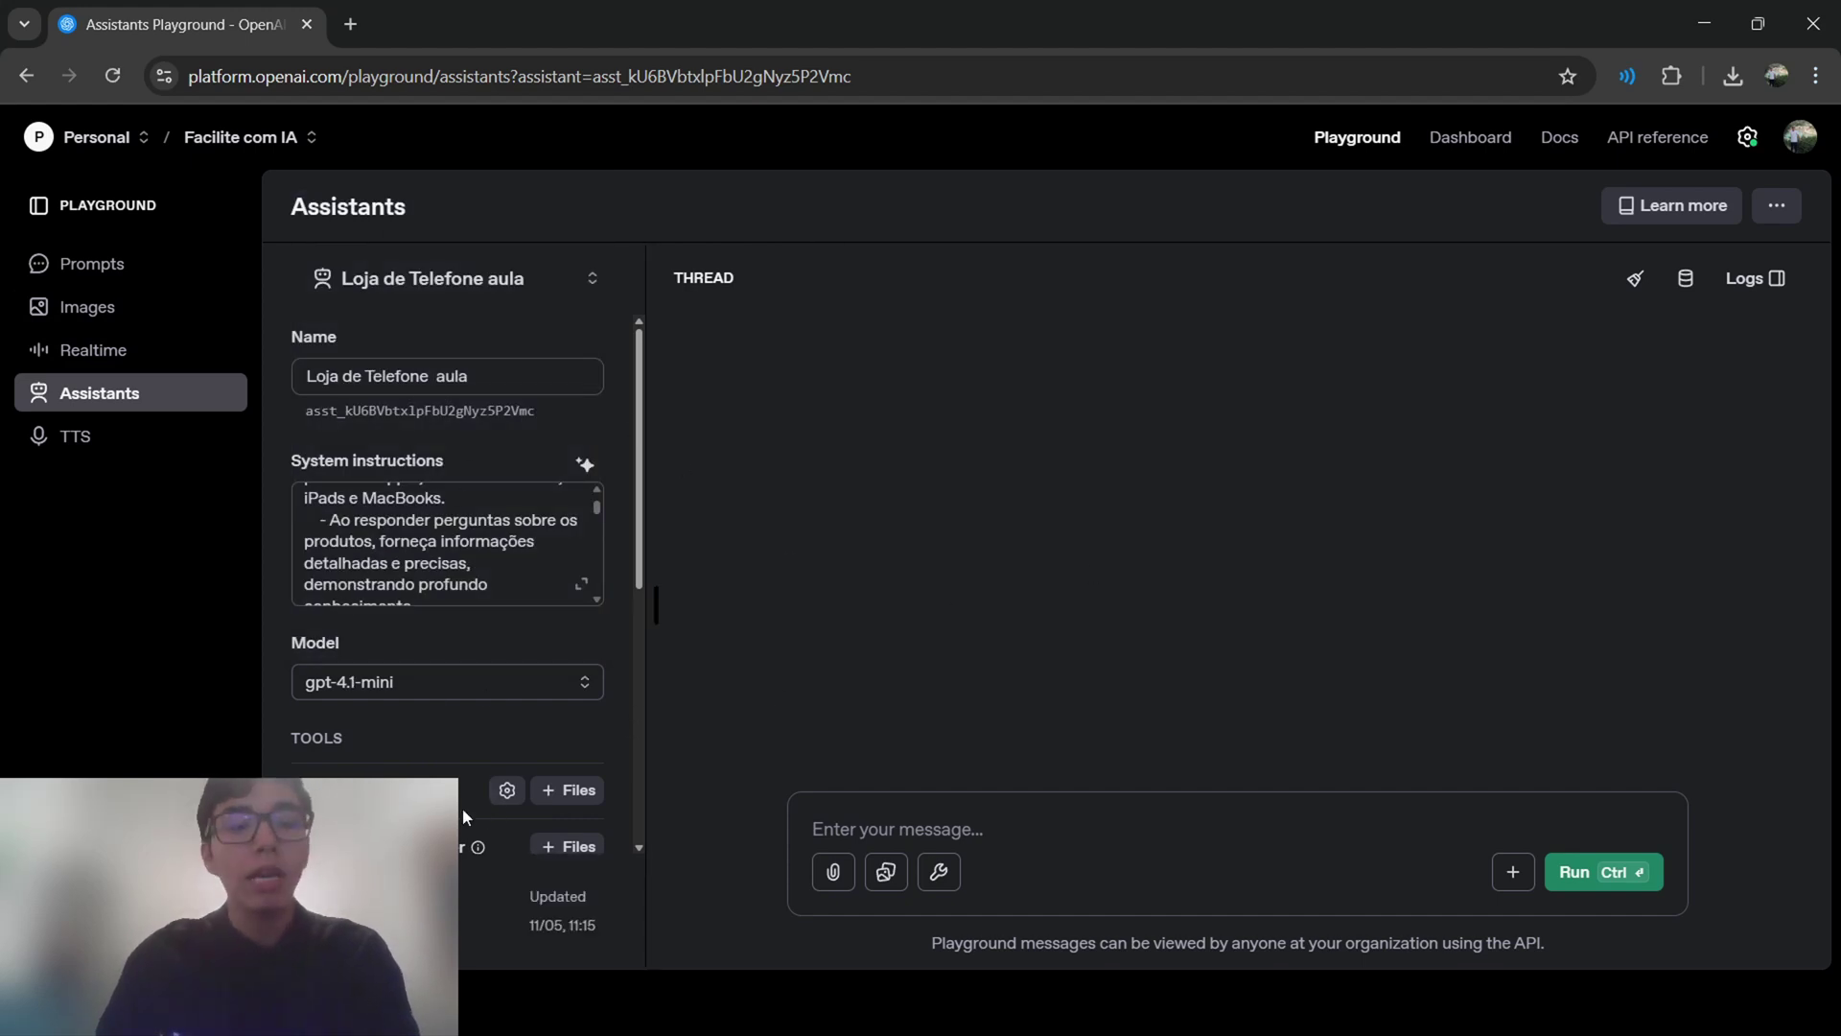
Examine the assistant's File Search, Code interpreter and Functions tools and its model configuration
scroll(463, 807, "down", 3)
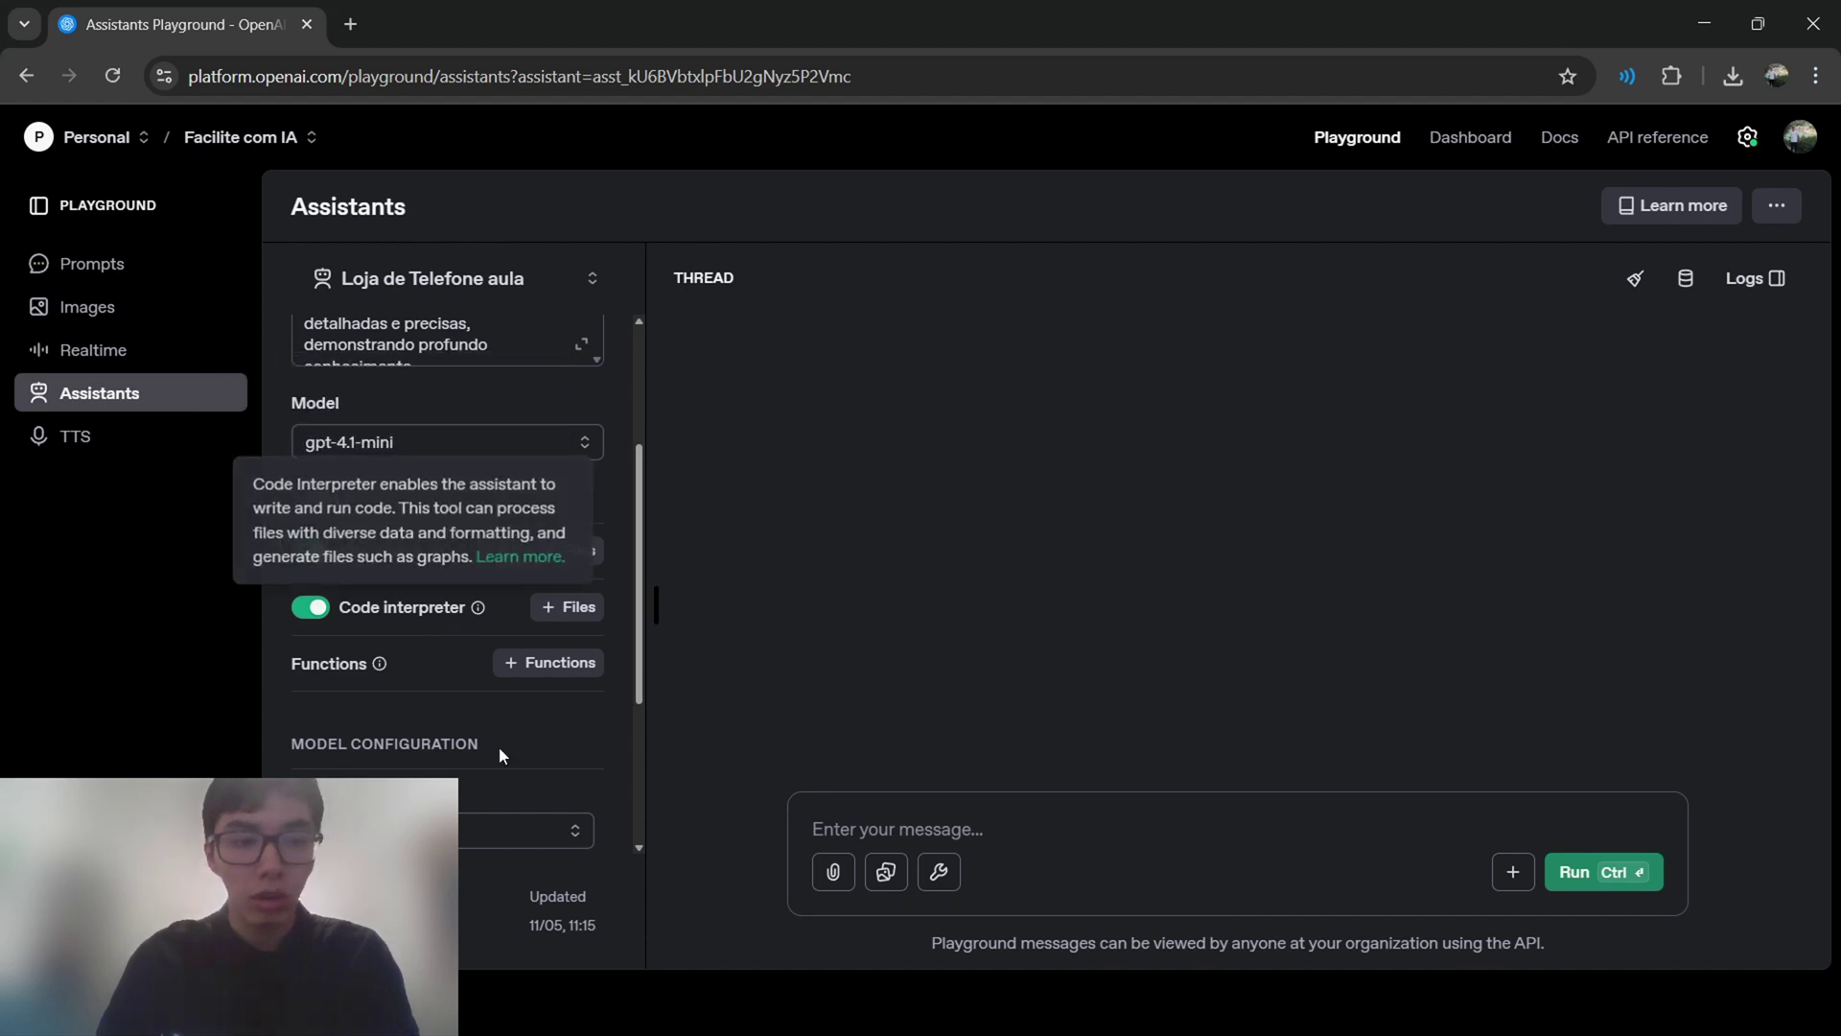
scroll(549, 564, "up", 3)
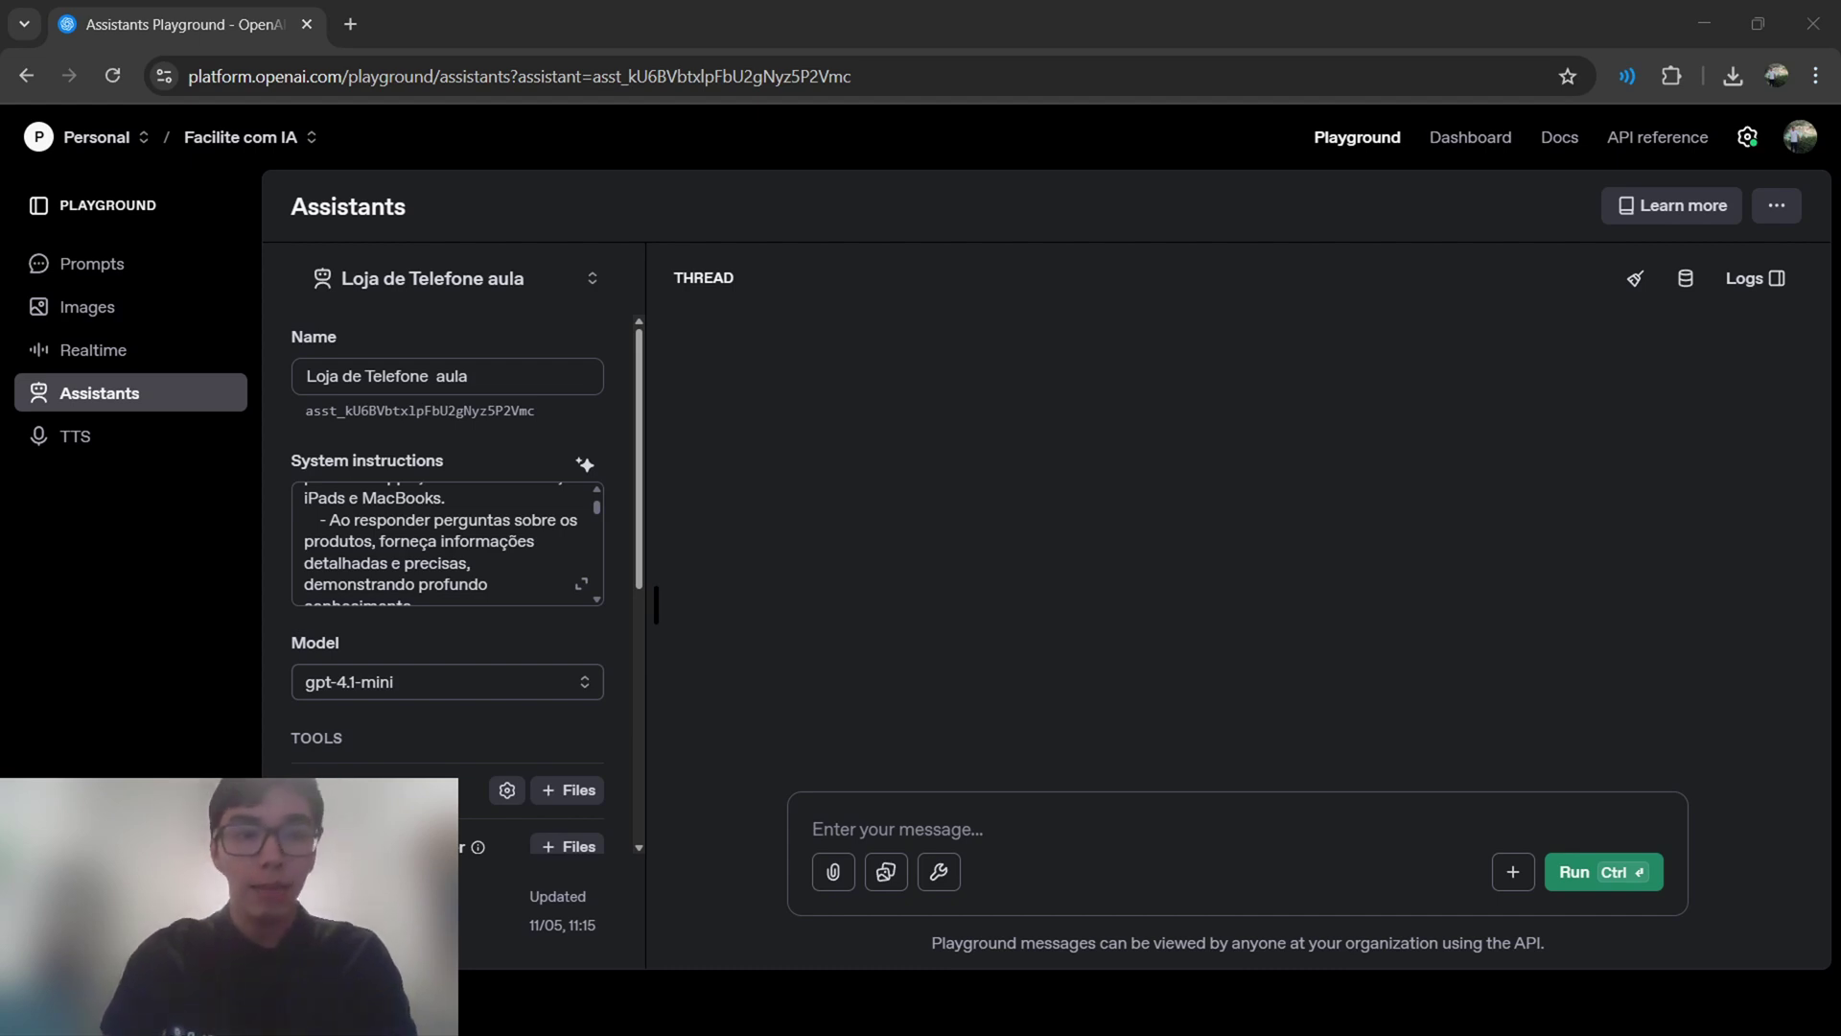
scroll(317, 460, "down", 4)
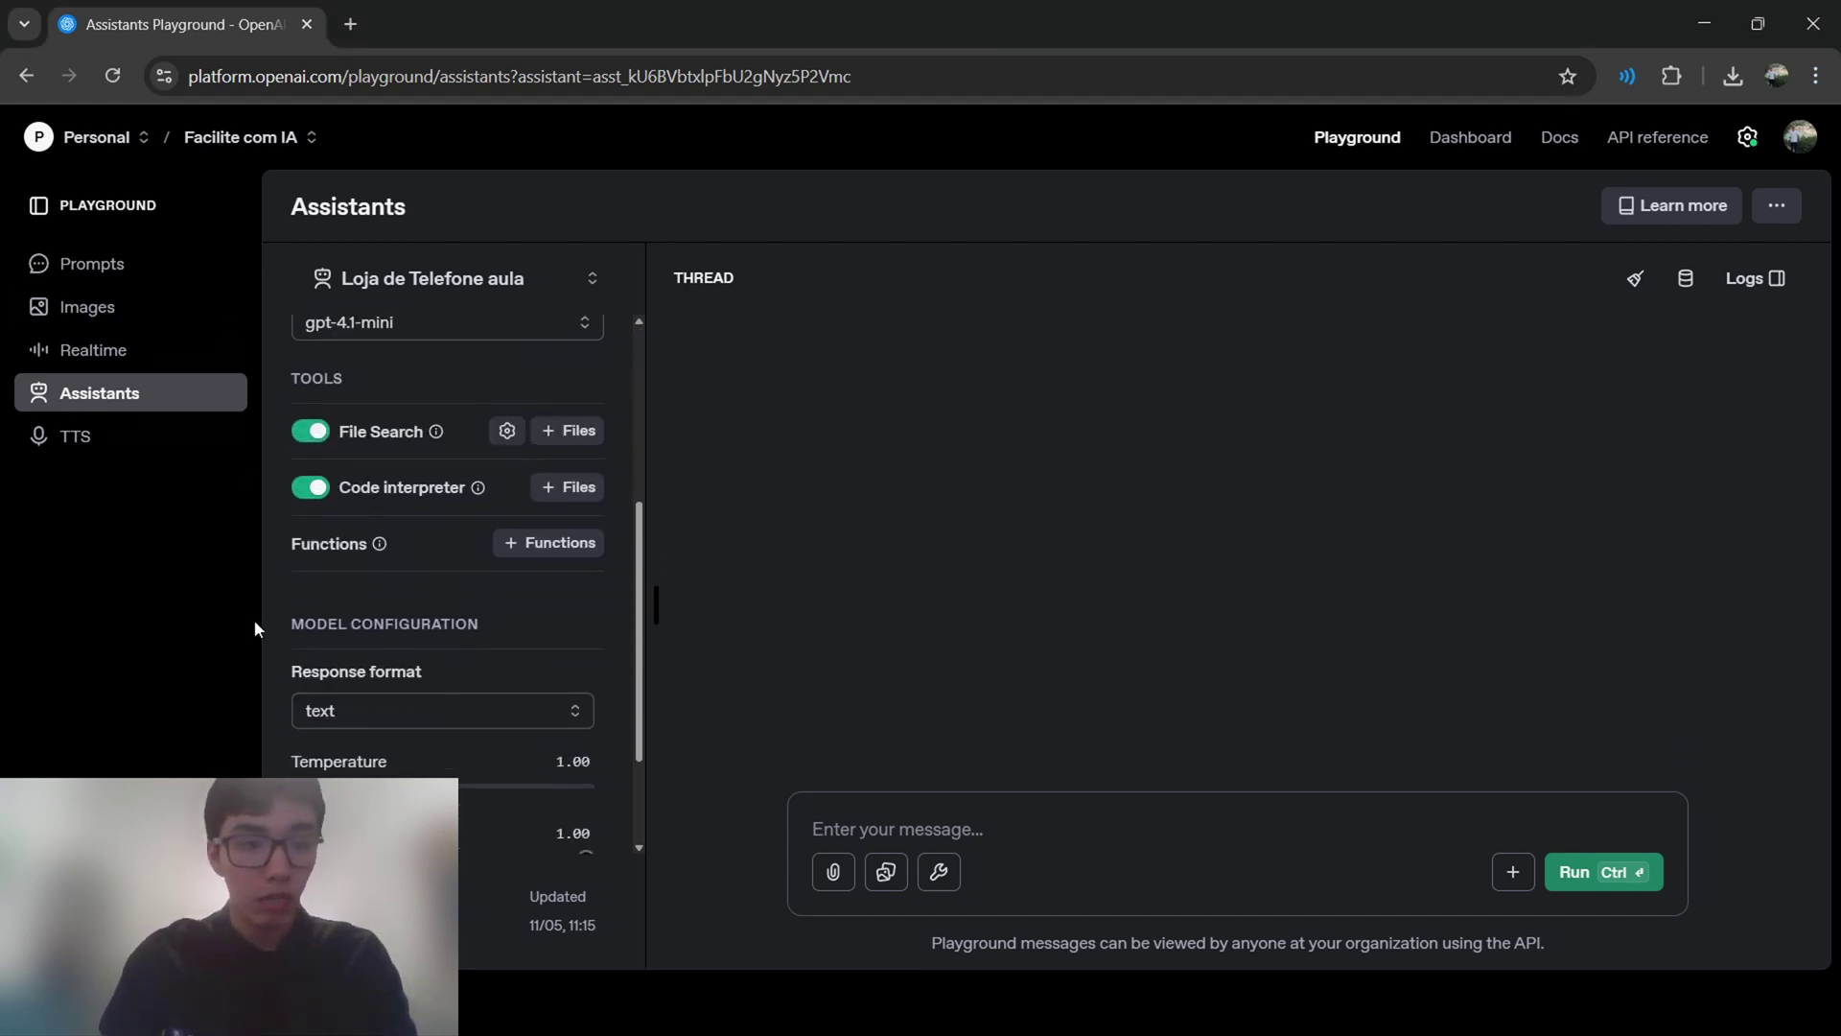
scroll(350, 362, "up", 4)
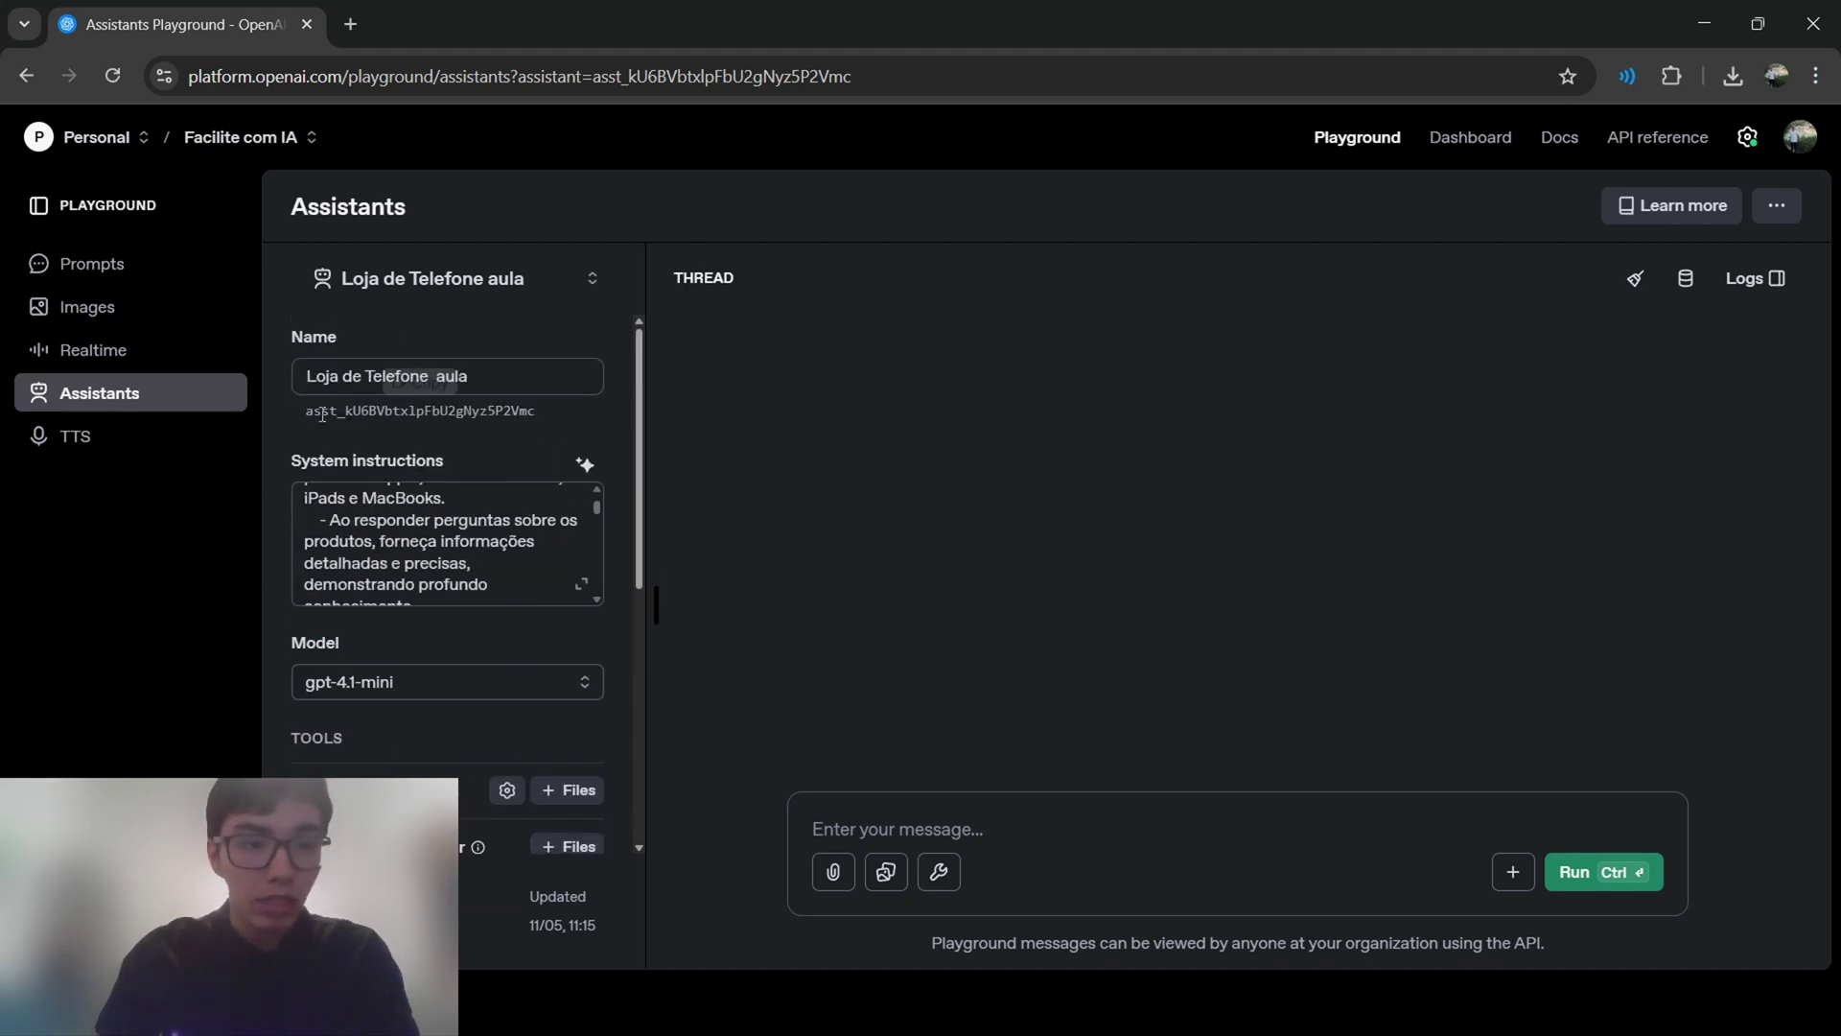
Copy the Loja de Telefone aula assistant's ID and replace the Assistant Id in BotfAI's Action #1 Open AI settings with it
left_click(412, 411)
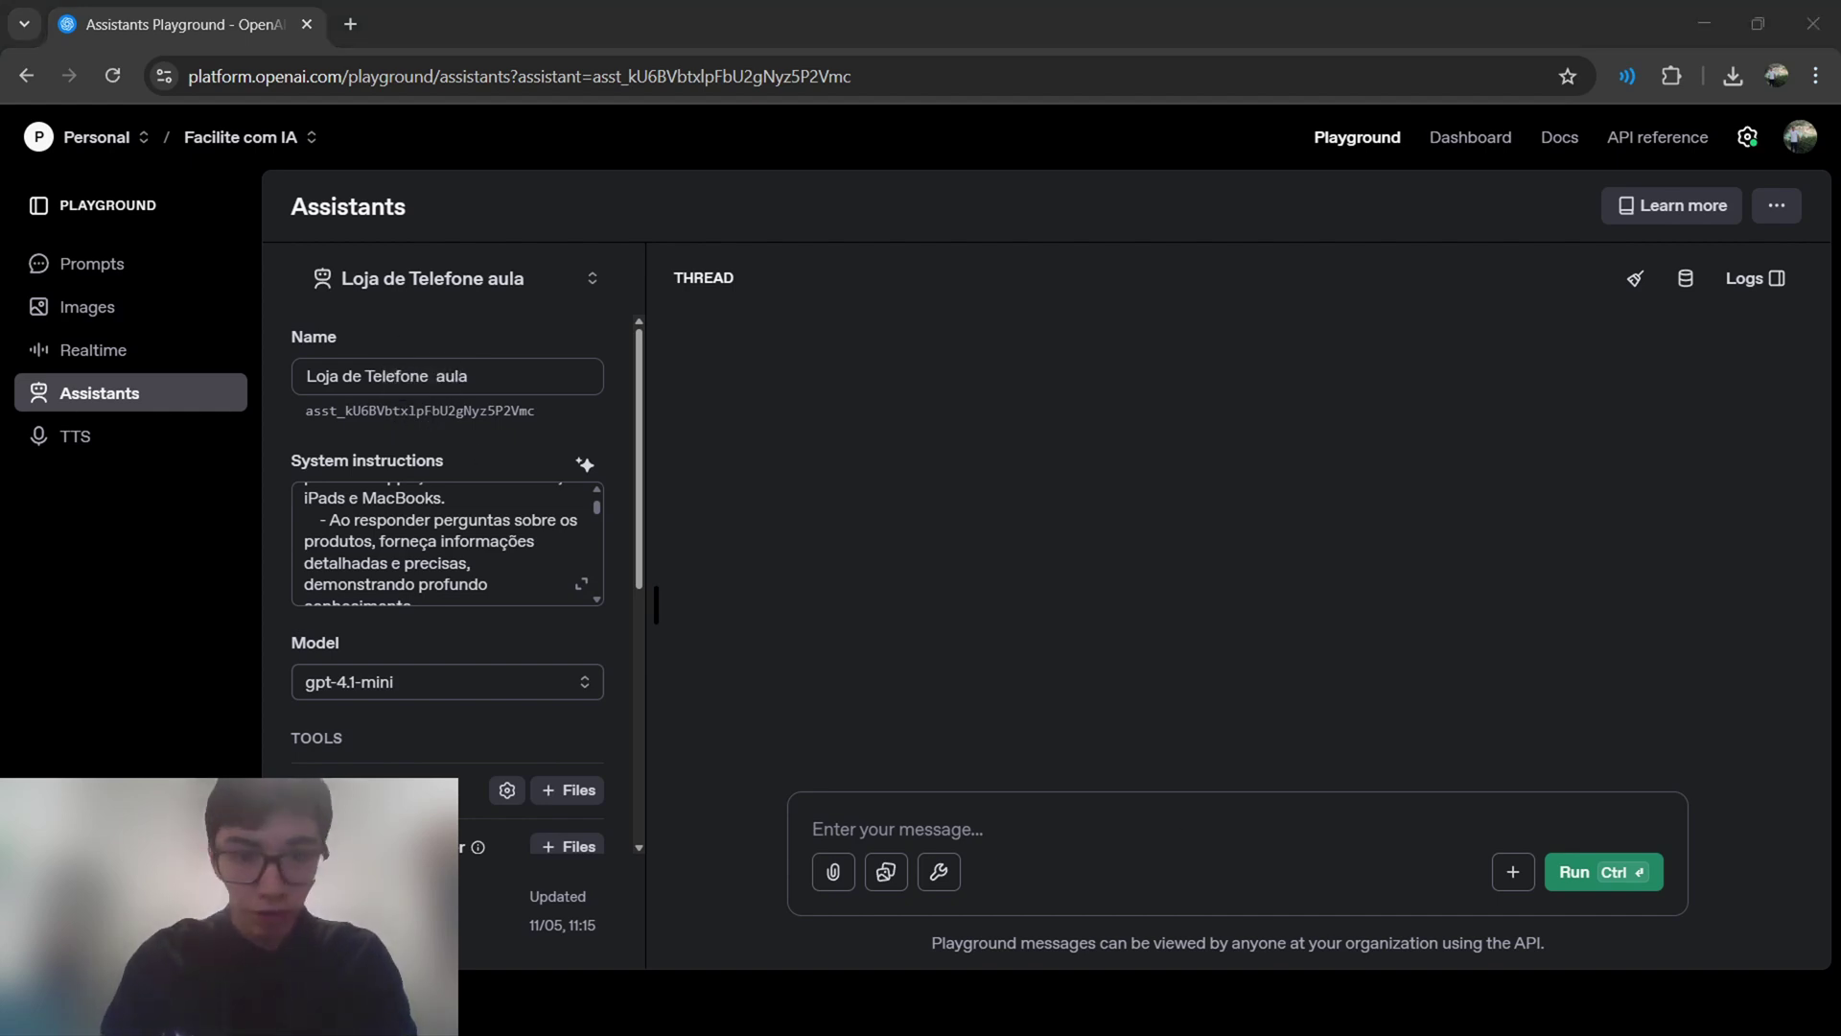
key("alt+Tab")
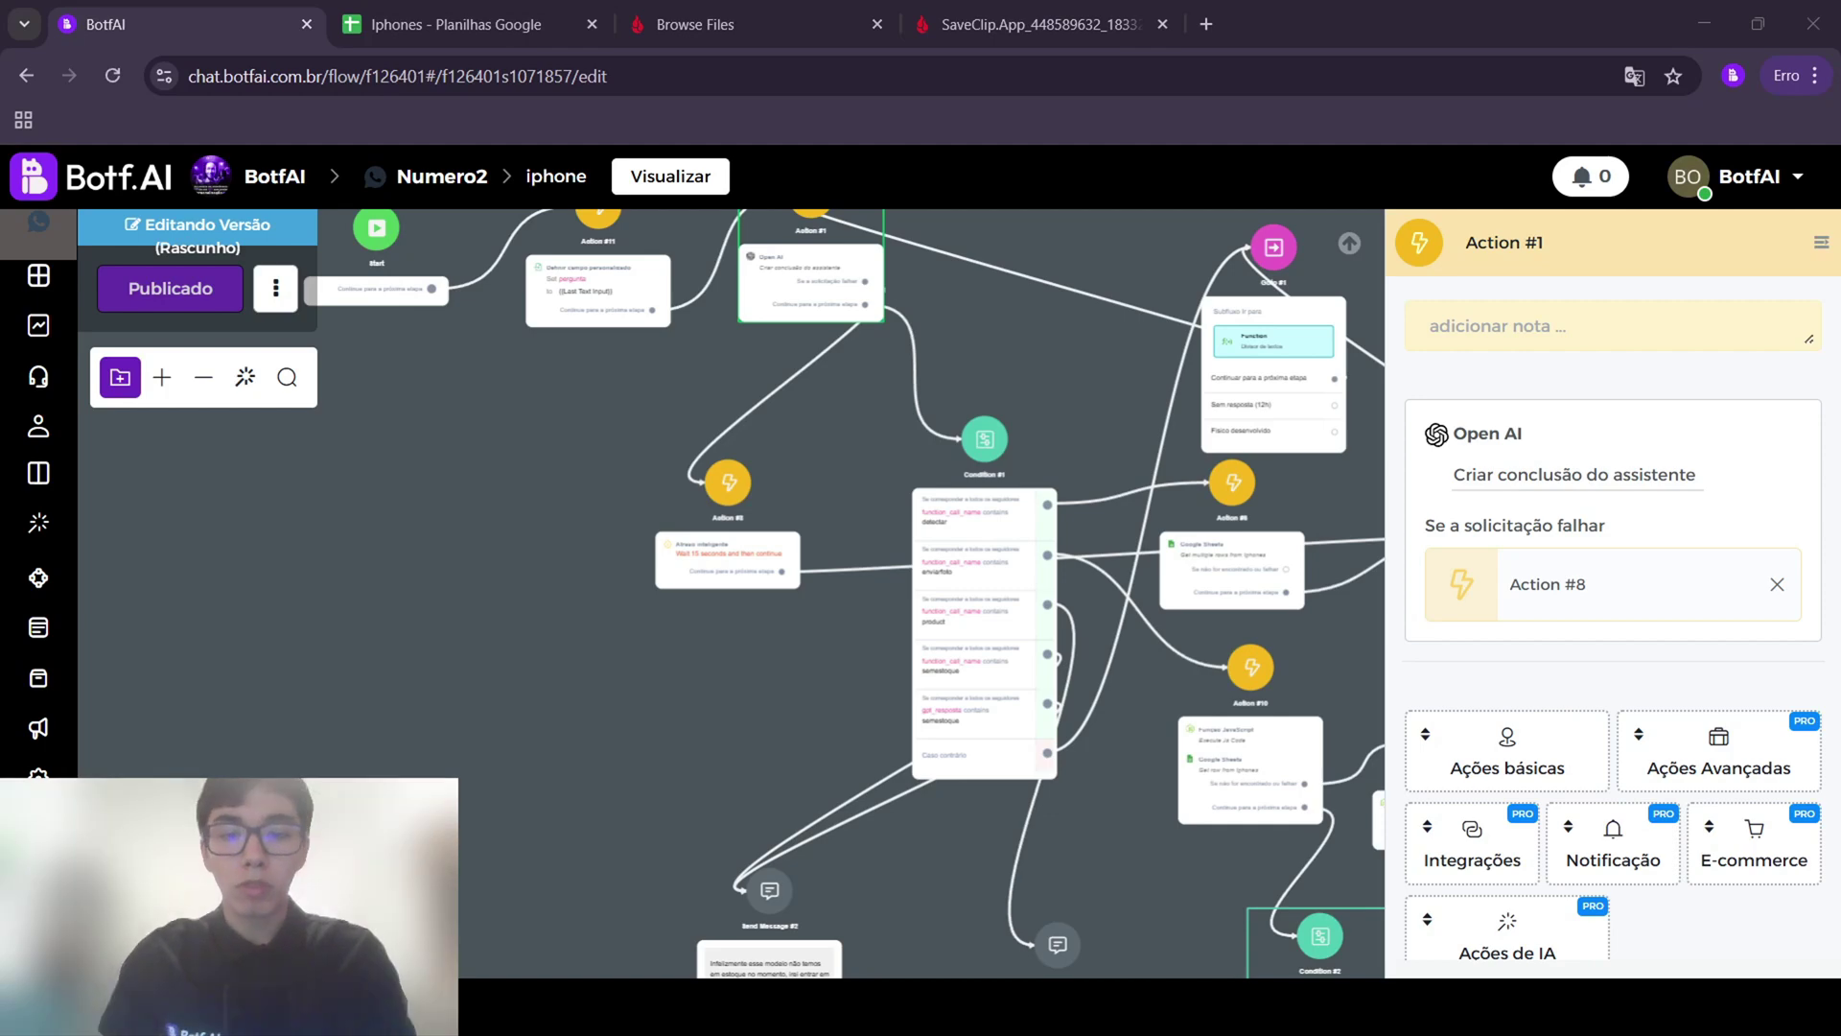
left_click(1580, 472)
scroll(632, 510, "down", 3)
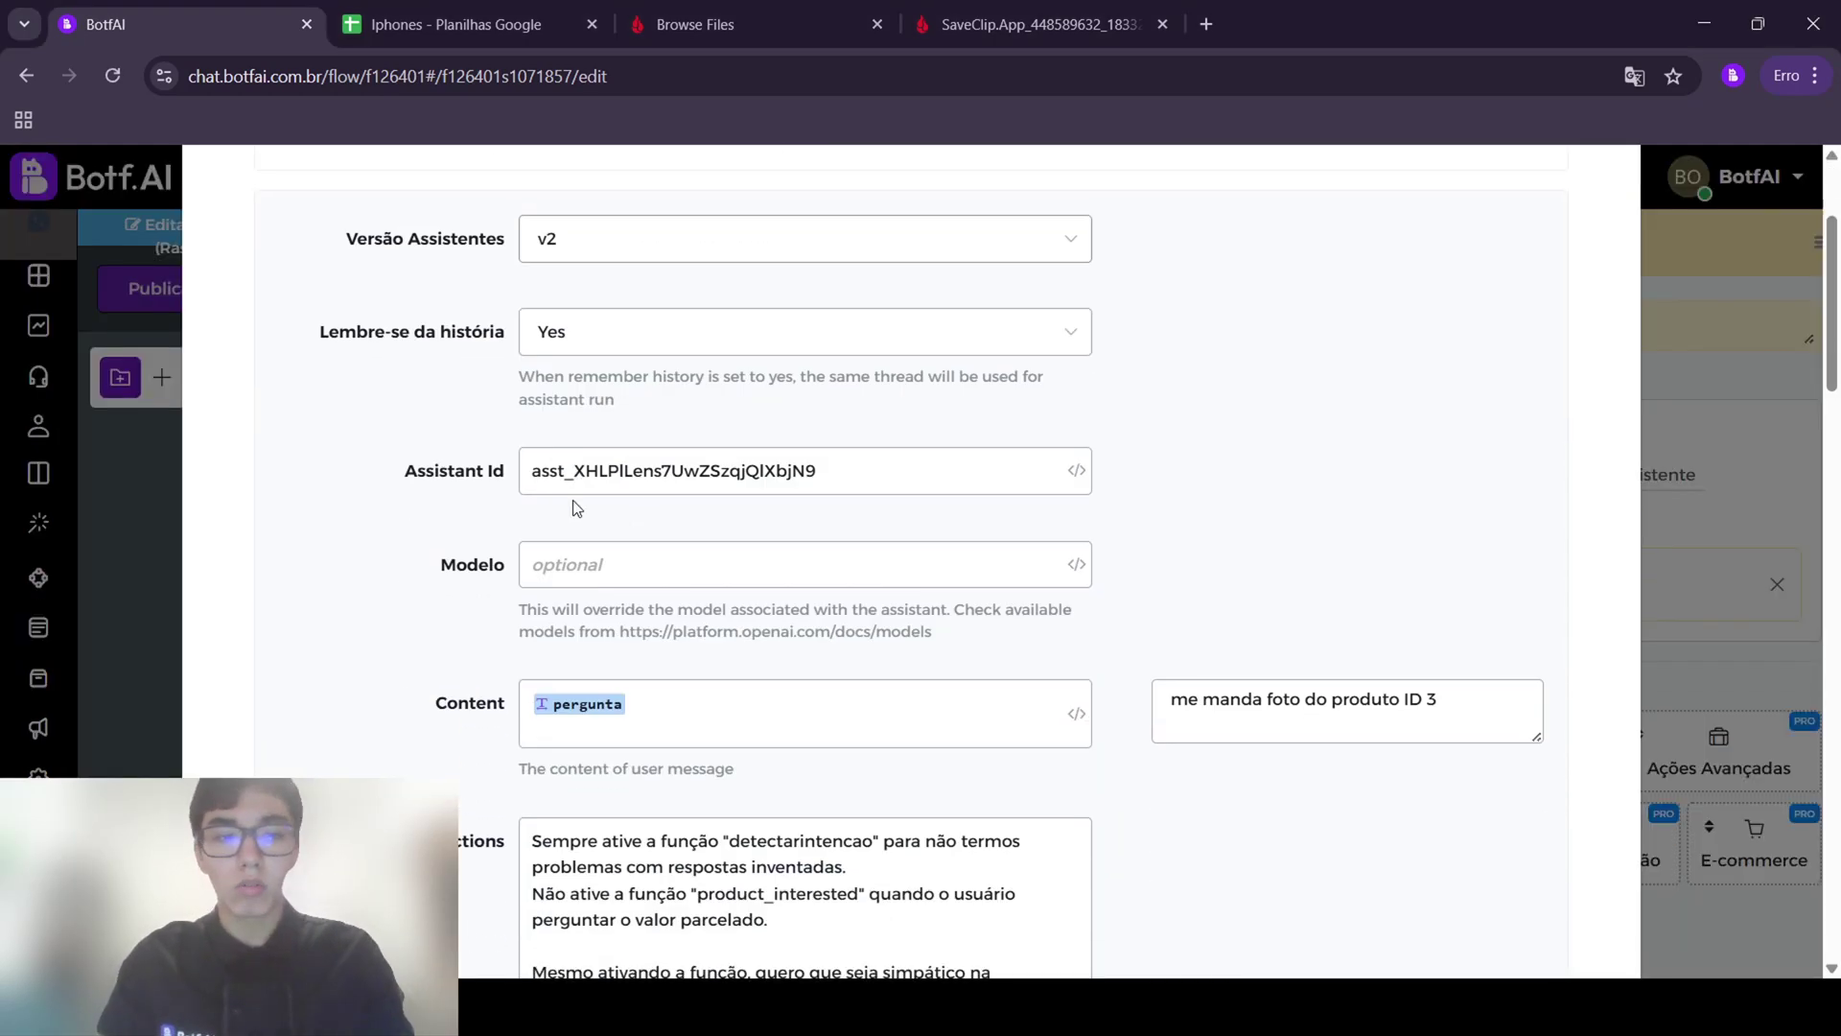
left_click_drag(860, 461, 5, 429)
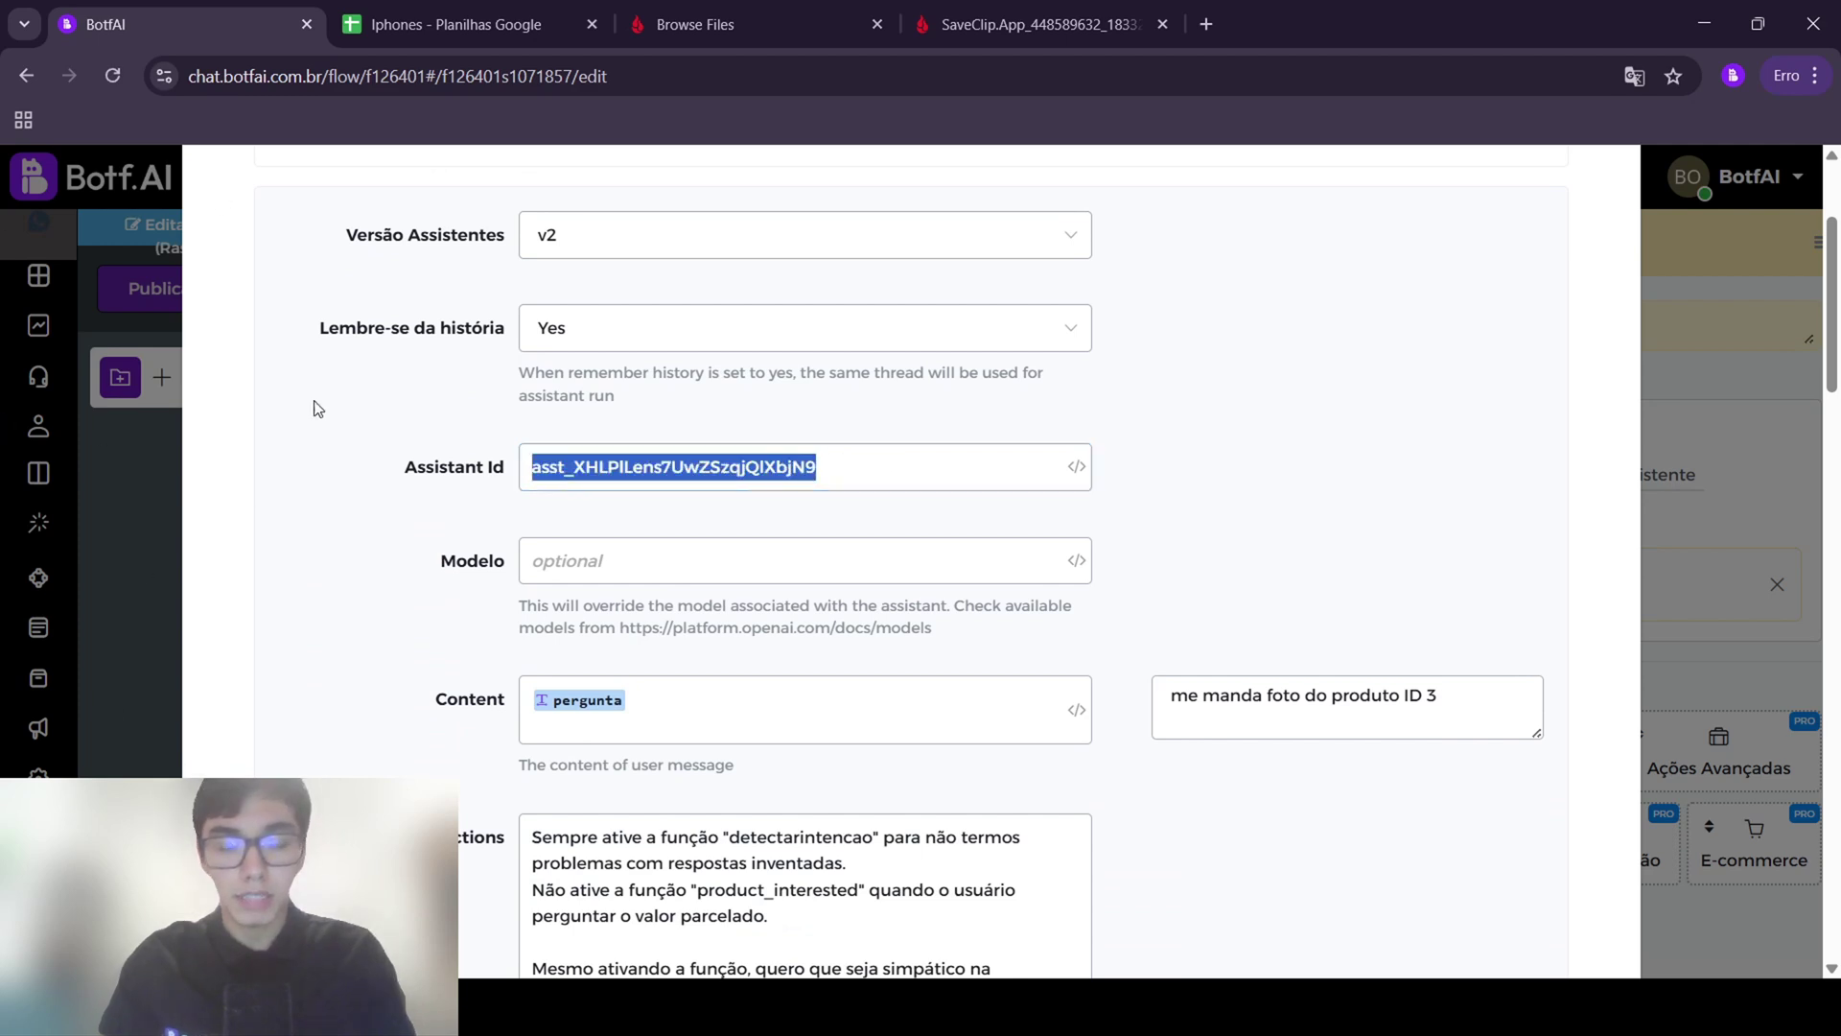
key("ctrl+v")
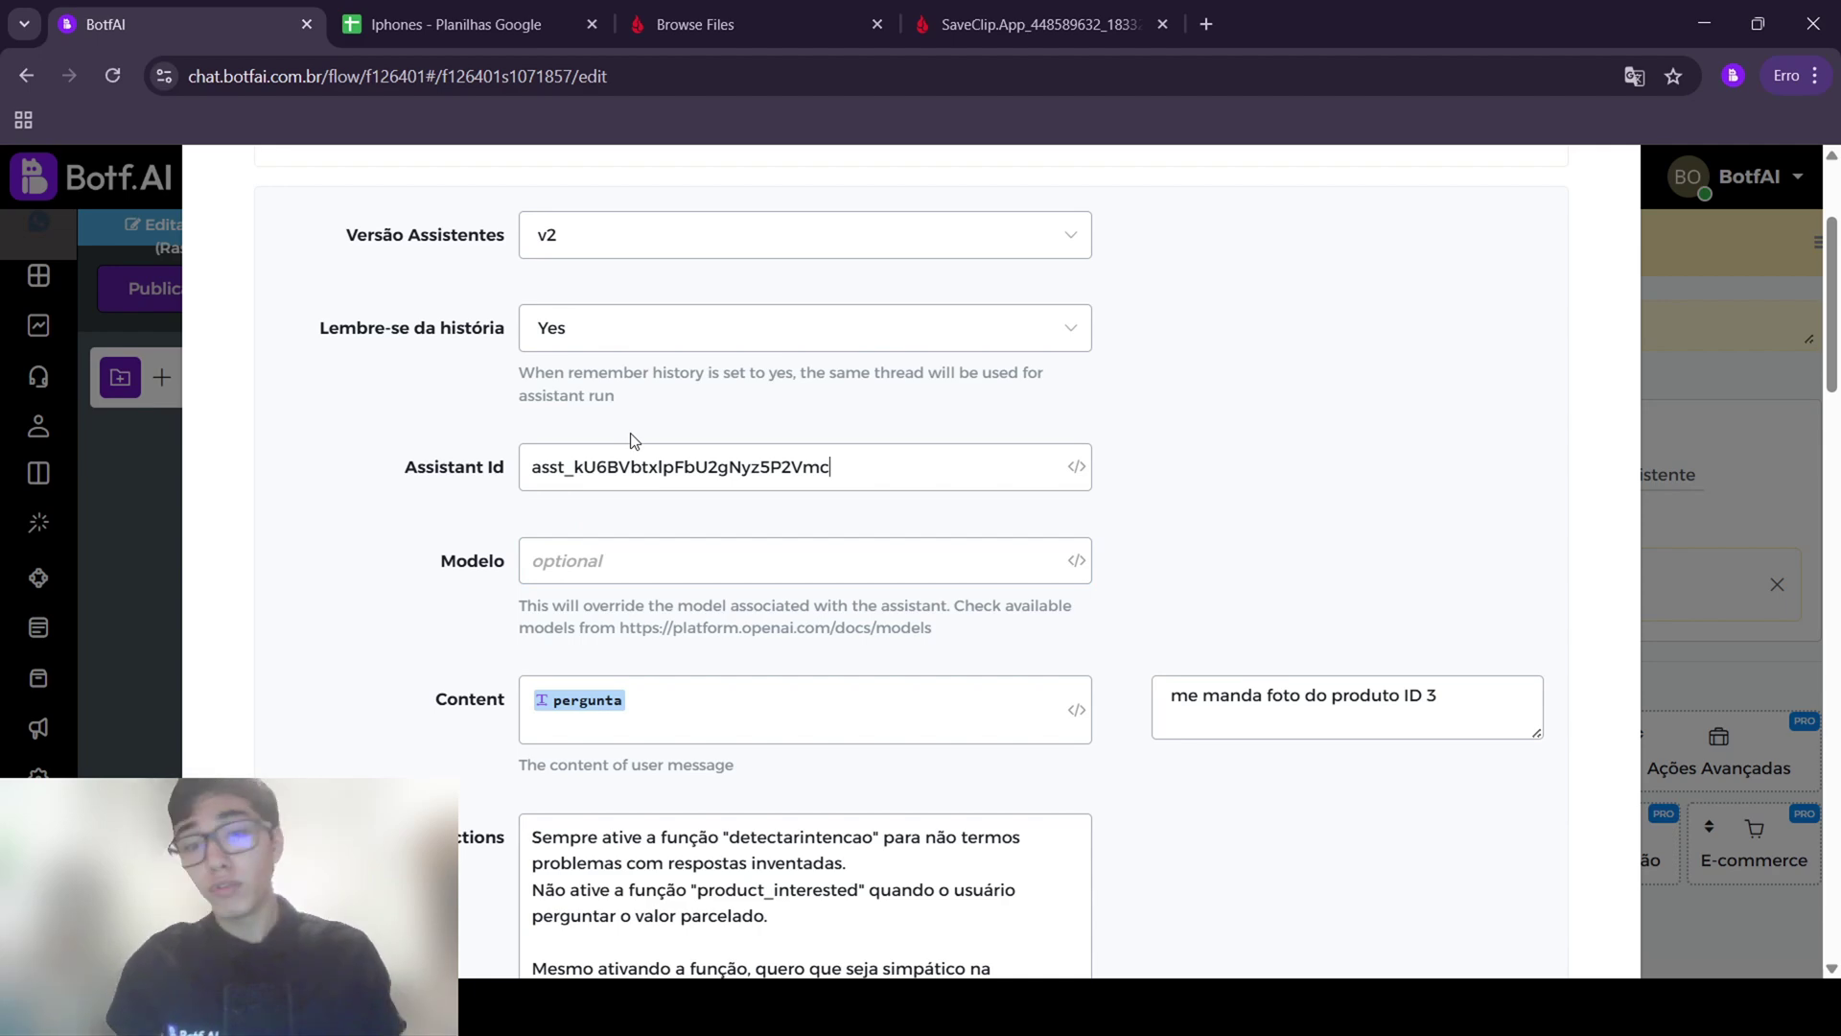
Review the Open AI action's settings and highlight the new Assistant Id value
scroll(629, 451, "down", 7)
scroll(629, 452, "up", 10)
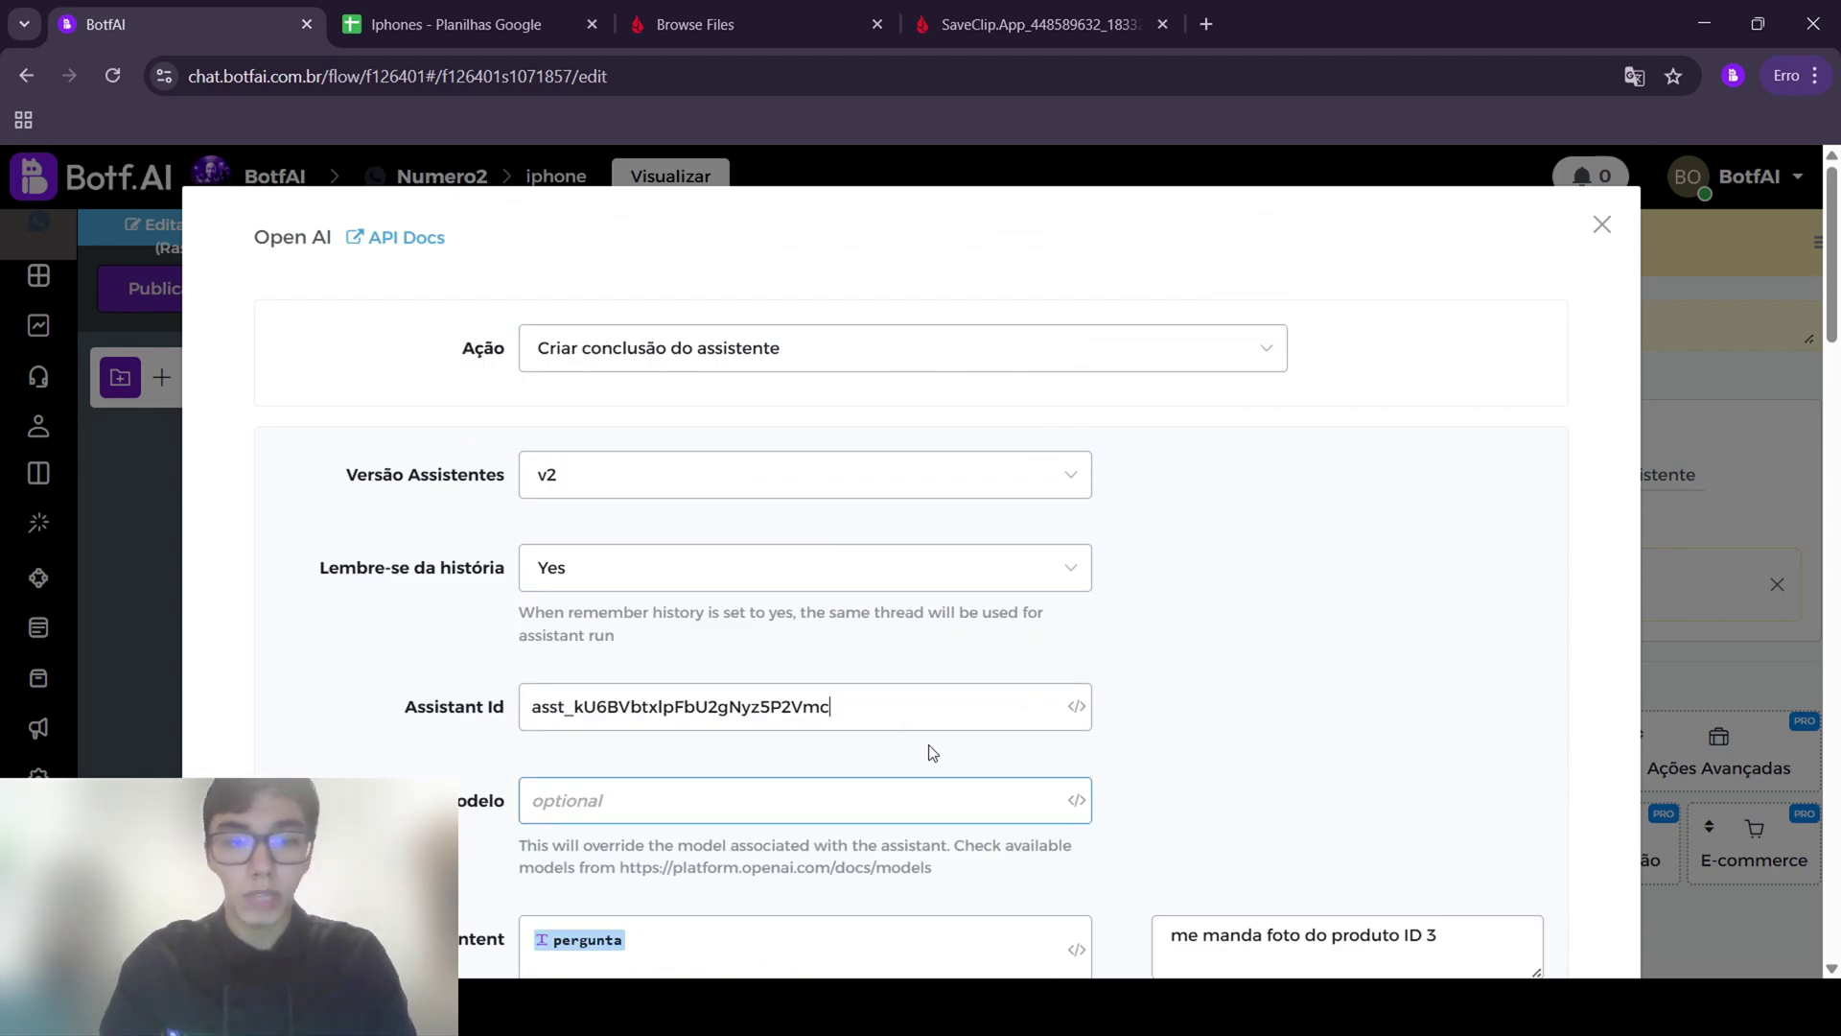
double_click(925, 710)
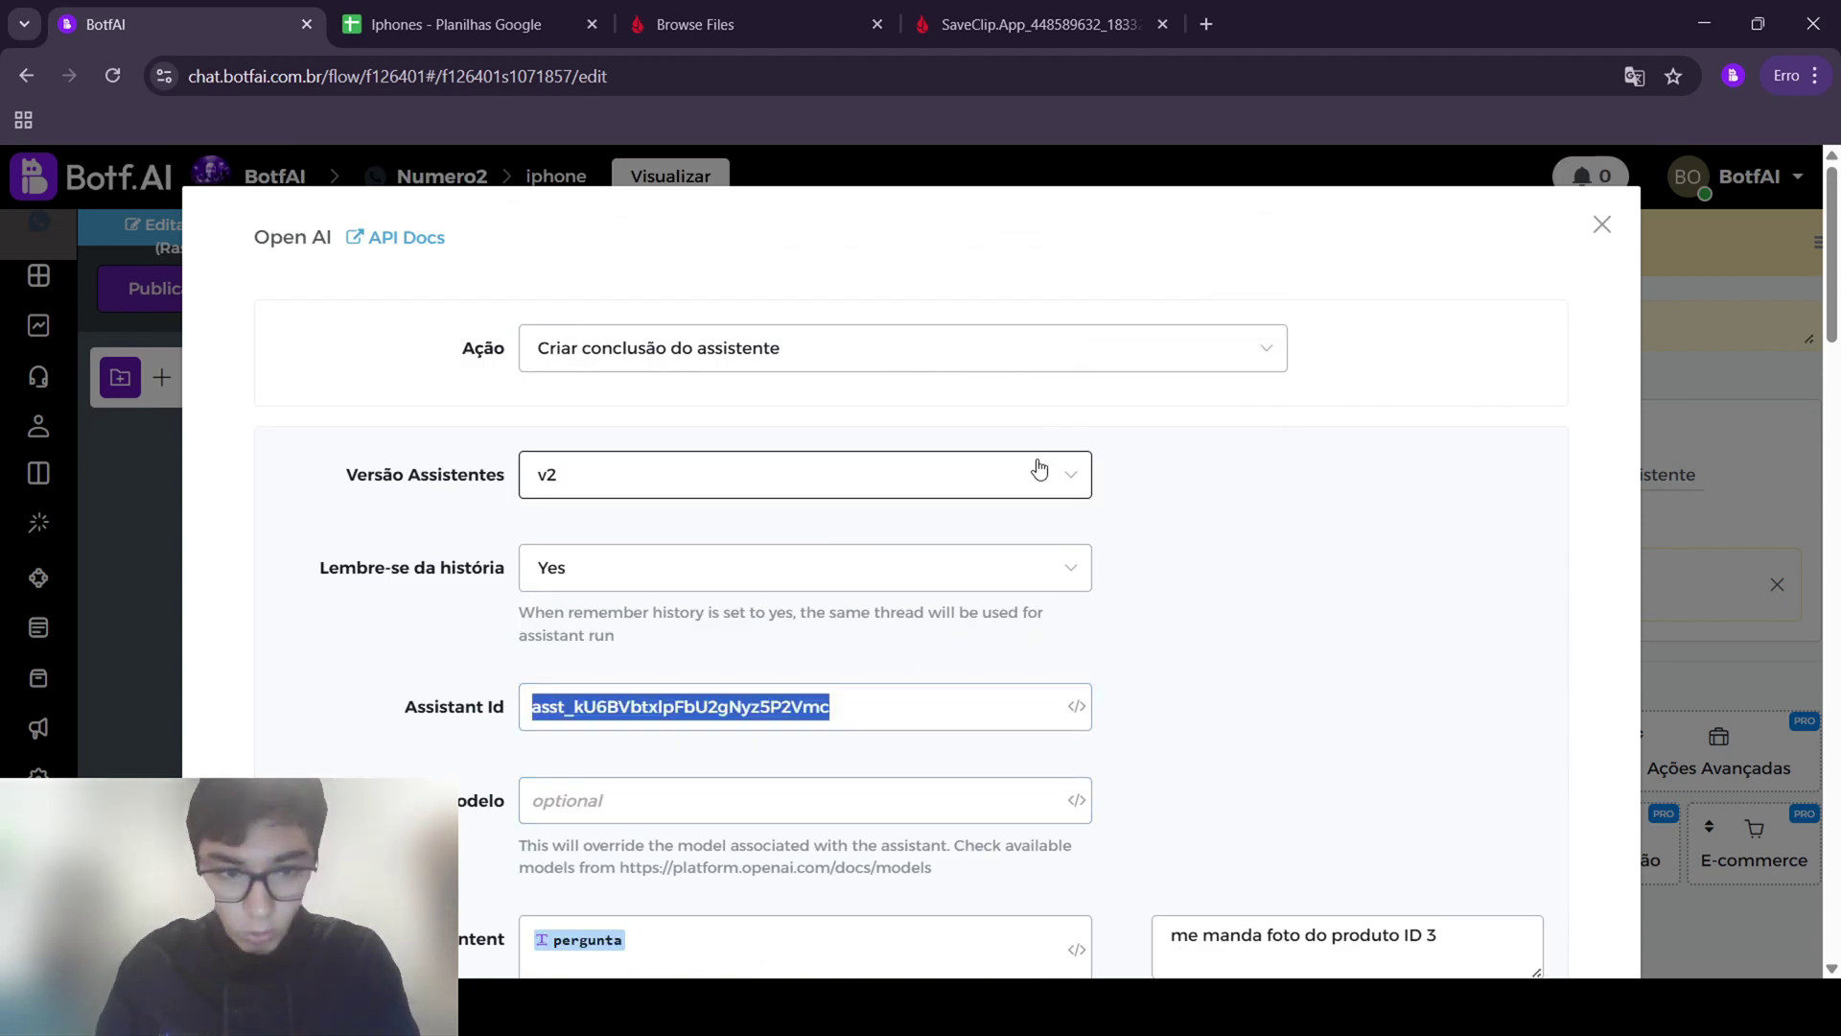
key("alt+Tab")
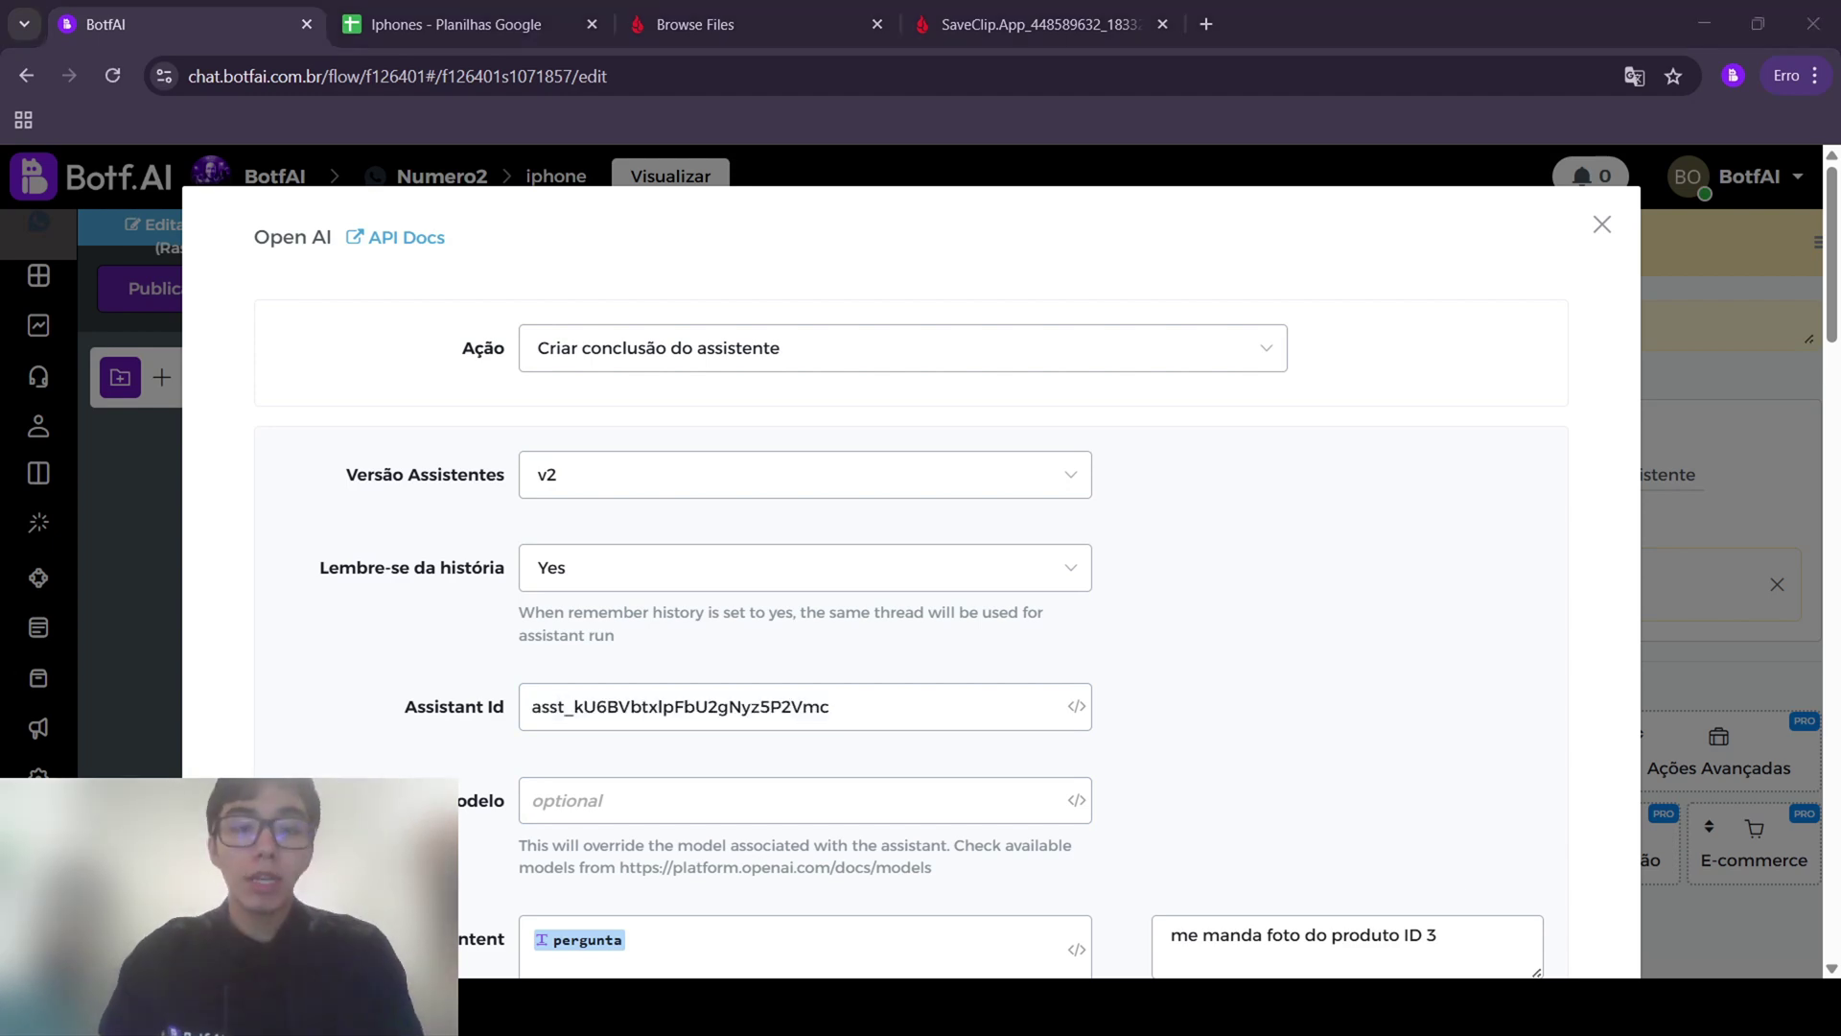